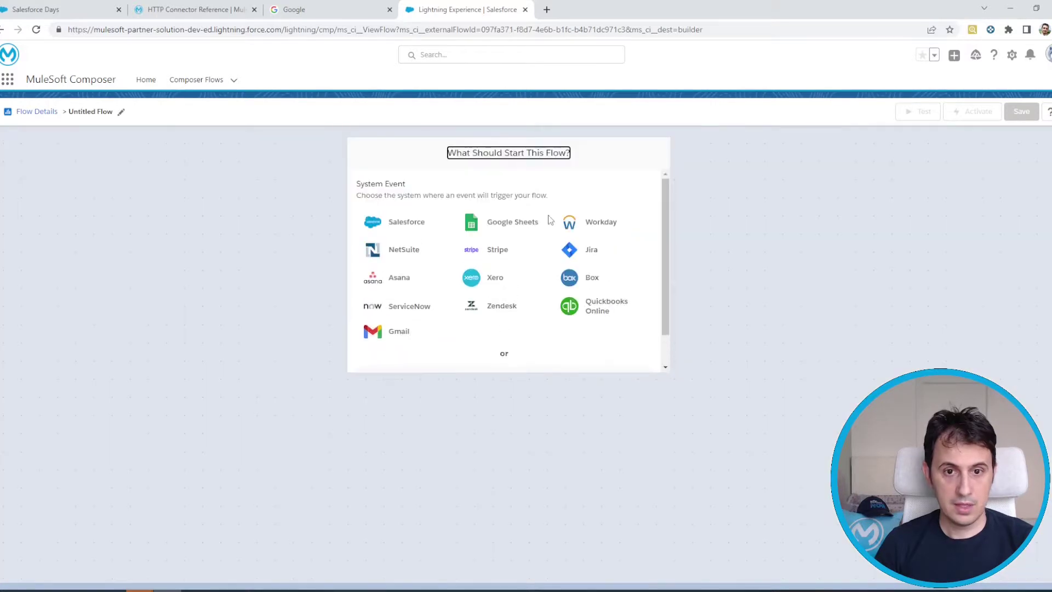
Choose Salesforce as the flow's trigger system, create a connection named TutorialHTTP_SalesforceOrg, and allow access with the solution-pde account.
scroll(611, 216, "down", 1)
scroll(610, 215, "up", 1)
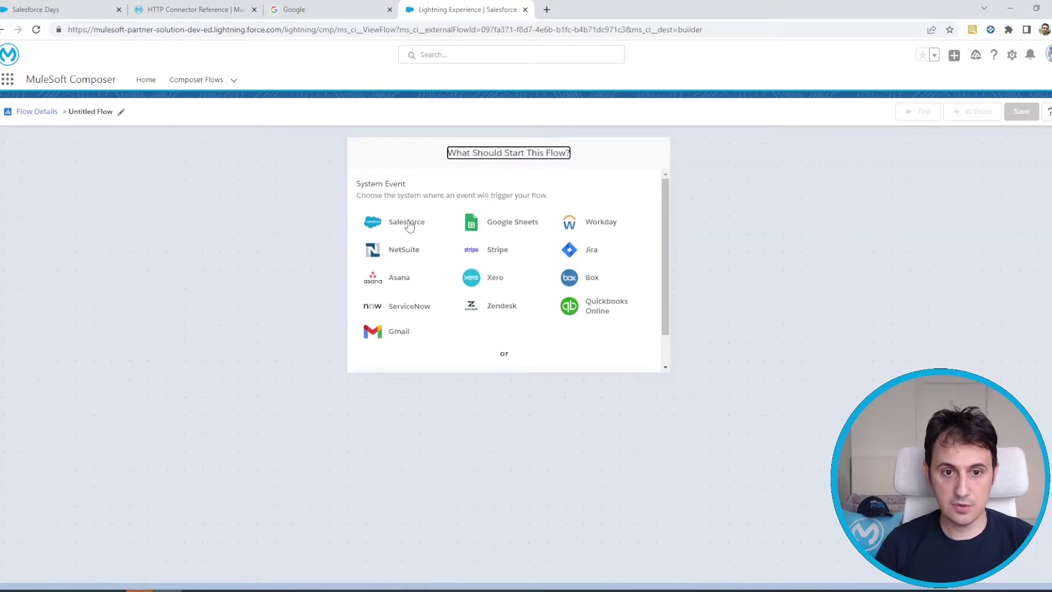
left_click(390, 223)
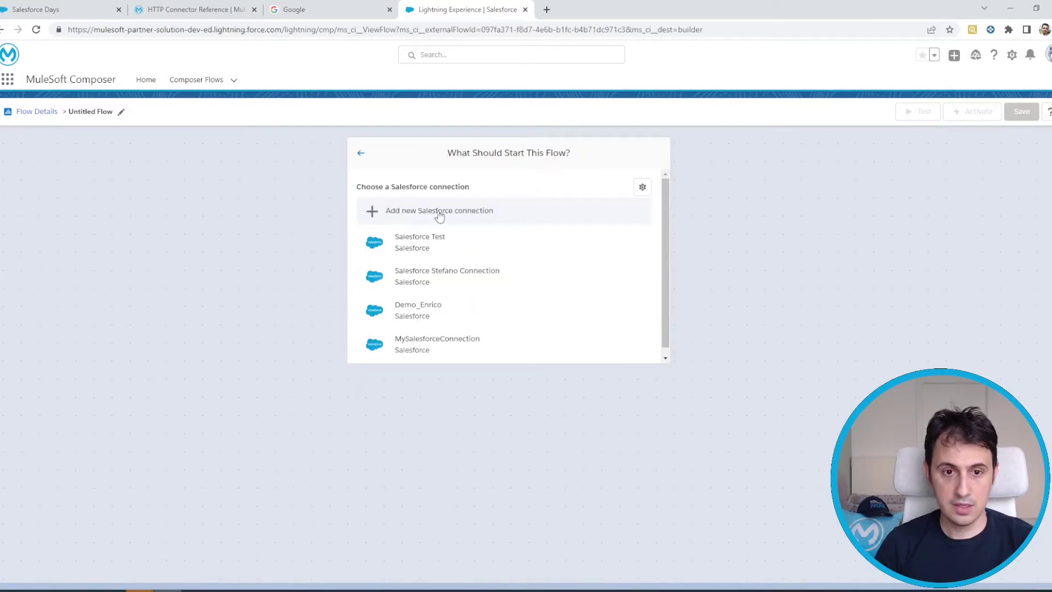
left_click(439, 217)
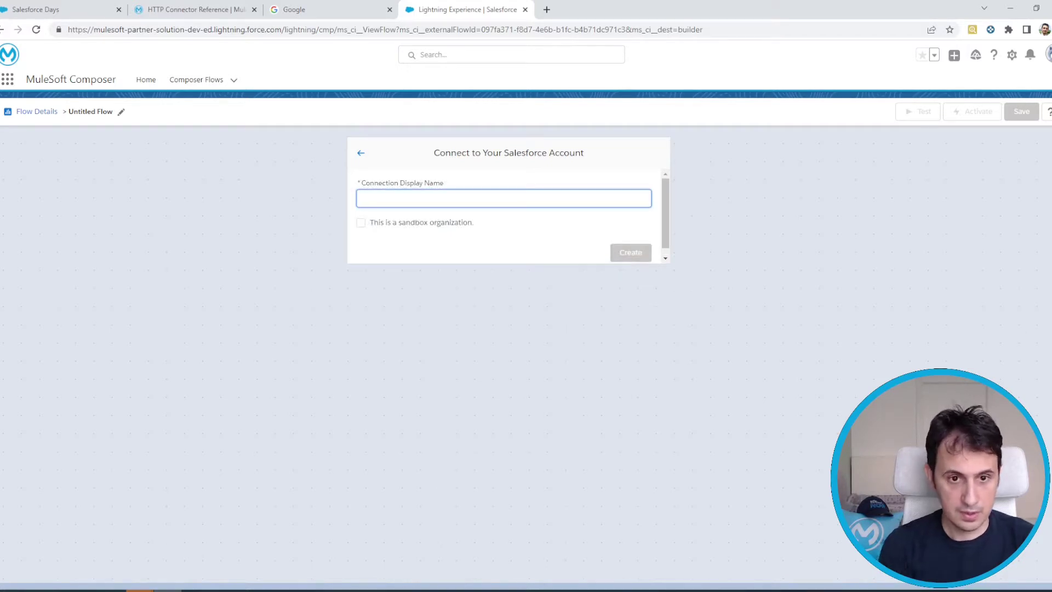
type("TutorialHTTP_SalesforceOrg")
left_click(634, 254)
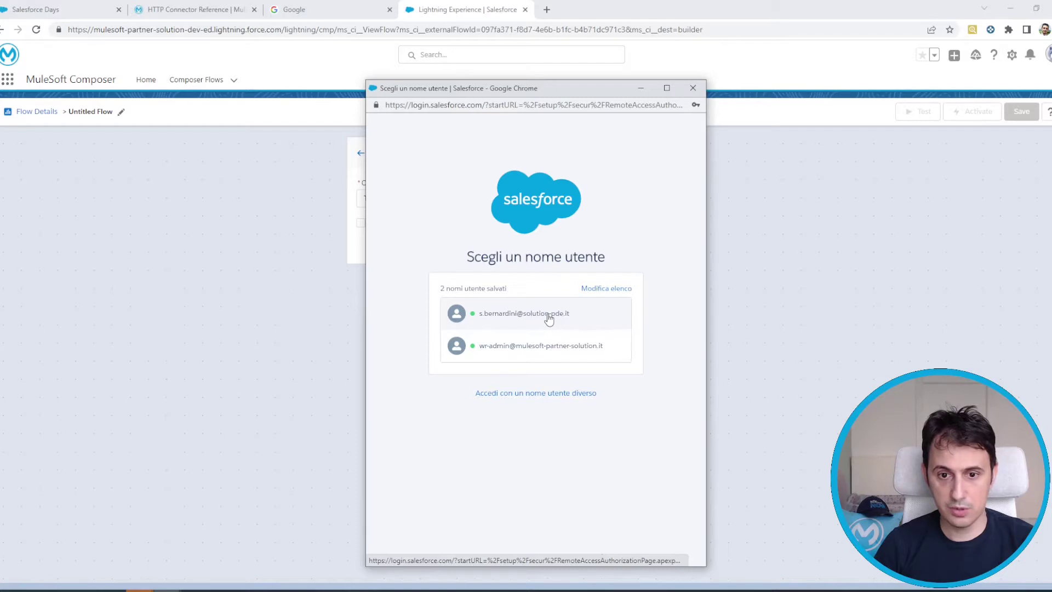
left_click(548, 318)
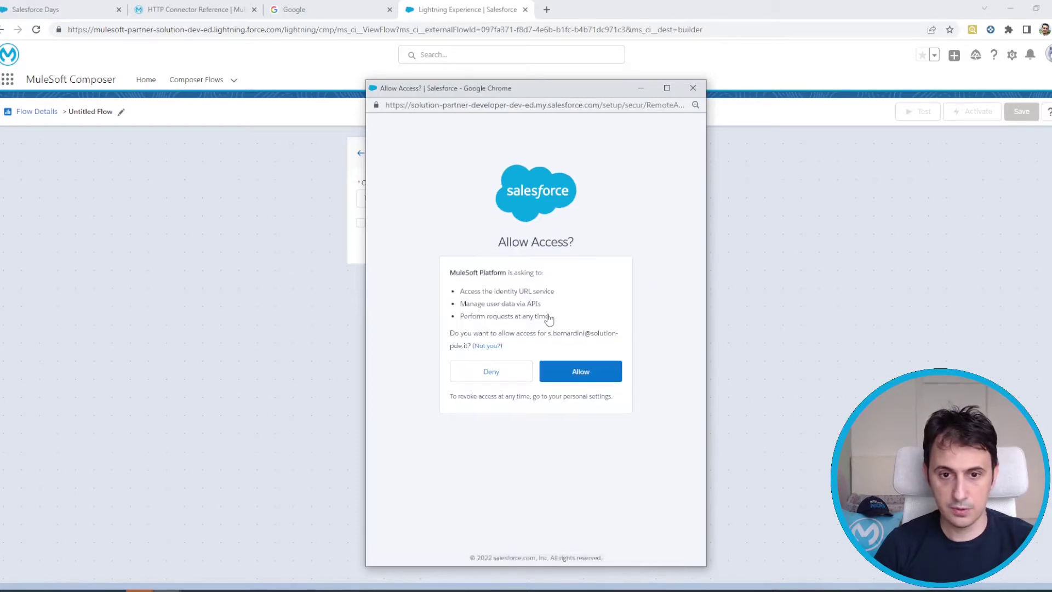
left_click(582, 375)
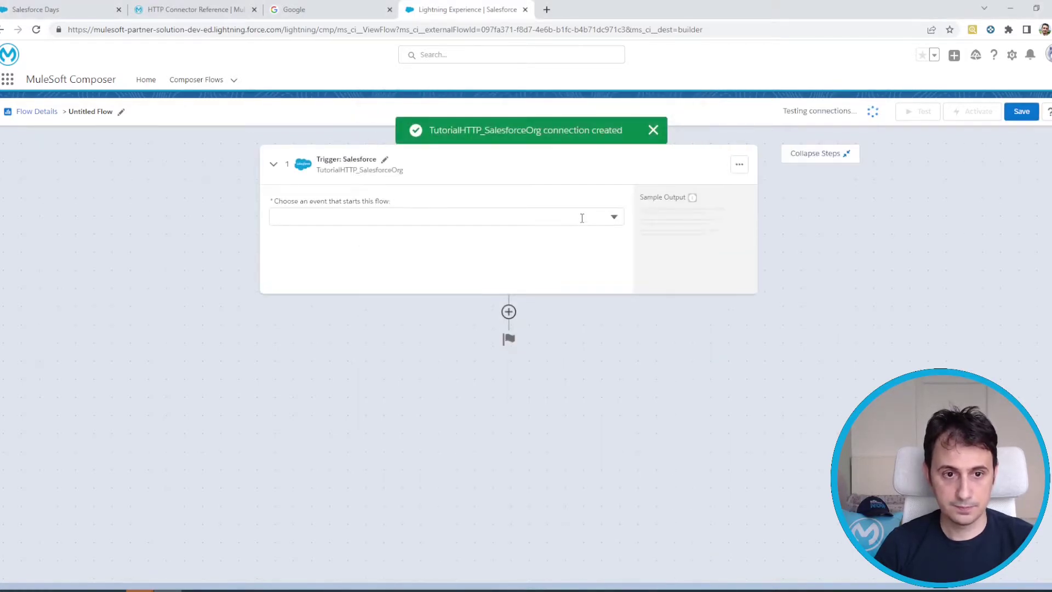
Set the Salesforce trigger to start the flow on a New record of object type Contact.
left_click(586, 217)
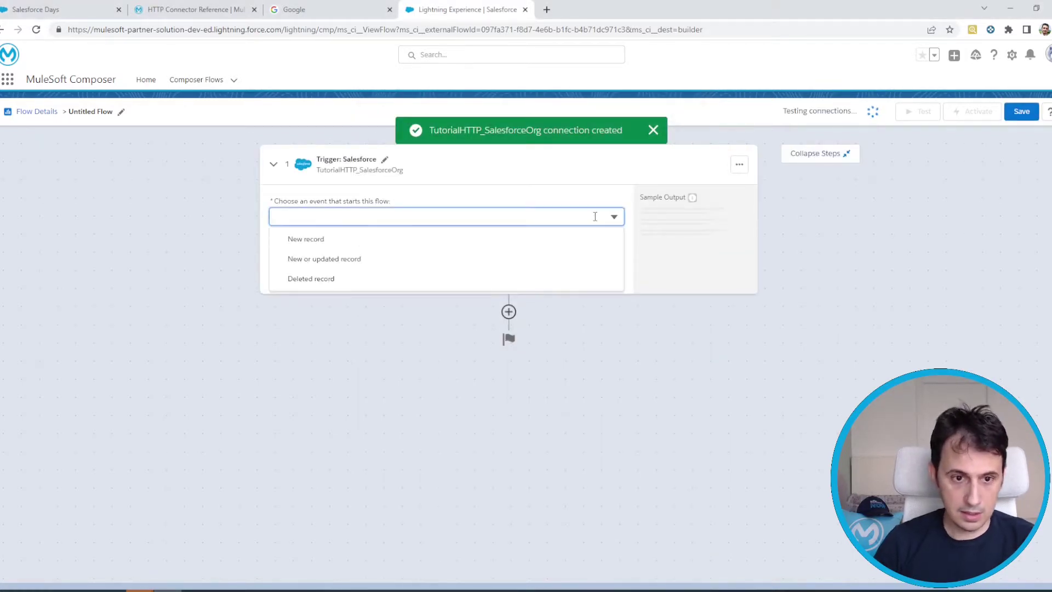
left_click(330, 241)
left_click(348, 254)
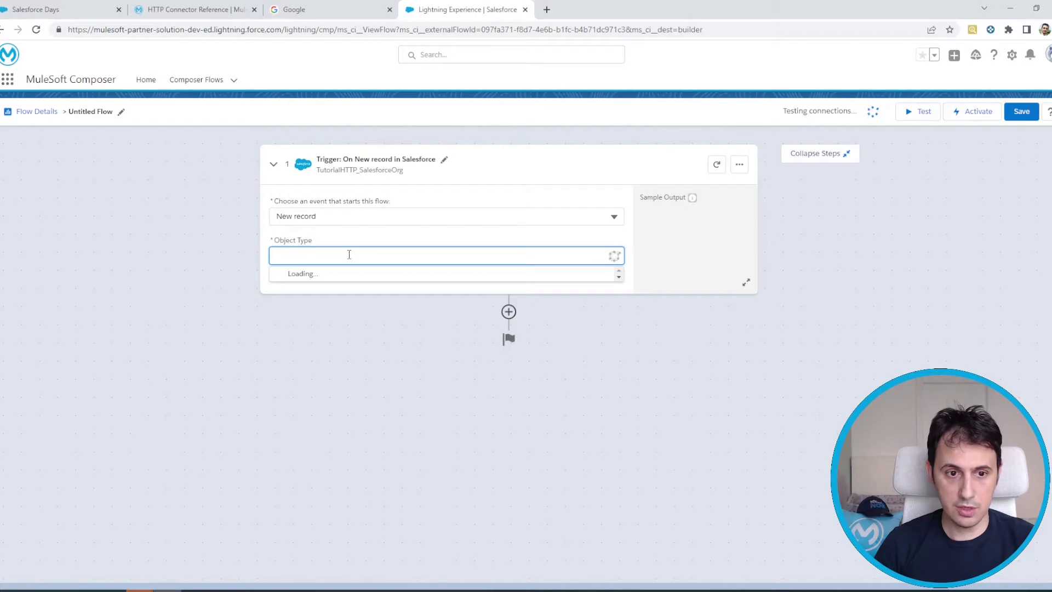
type("Con")
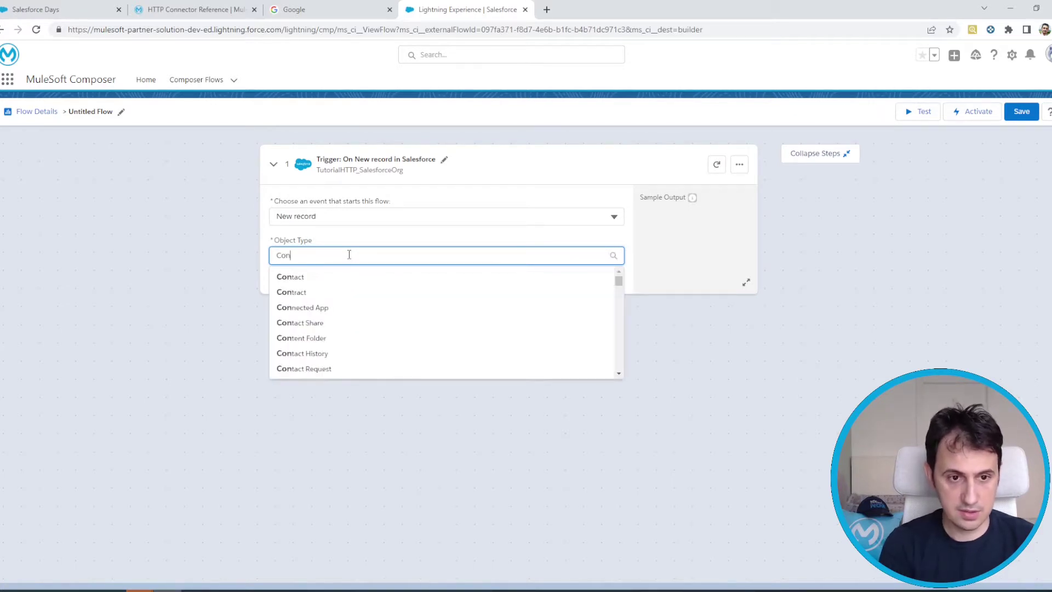
left_click(292, 278)
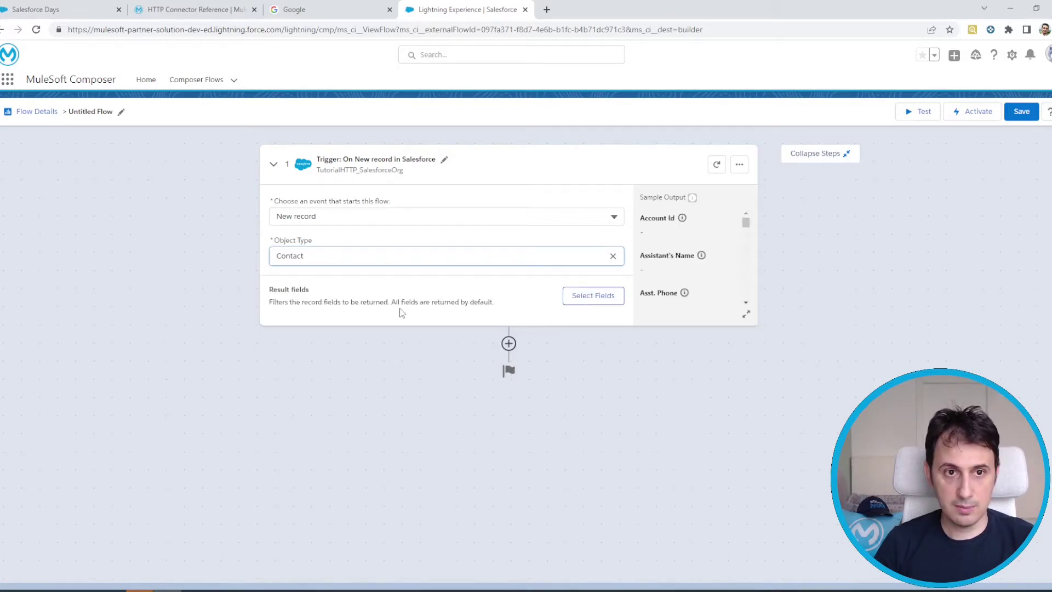
Add an HTTP step after the Contact trigger and begin a new HTTP connection for it.
left_click(508, 344)
scroll(578, 403, "down", 5)
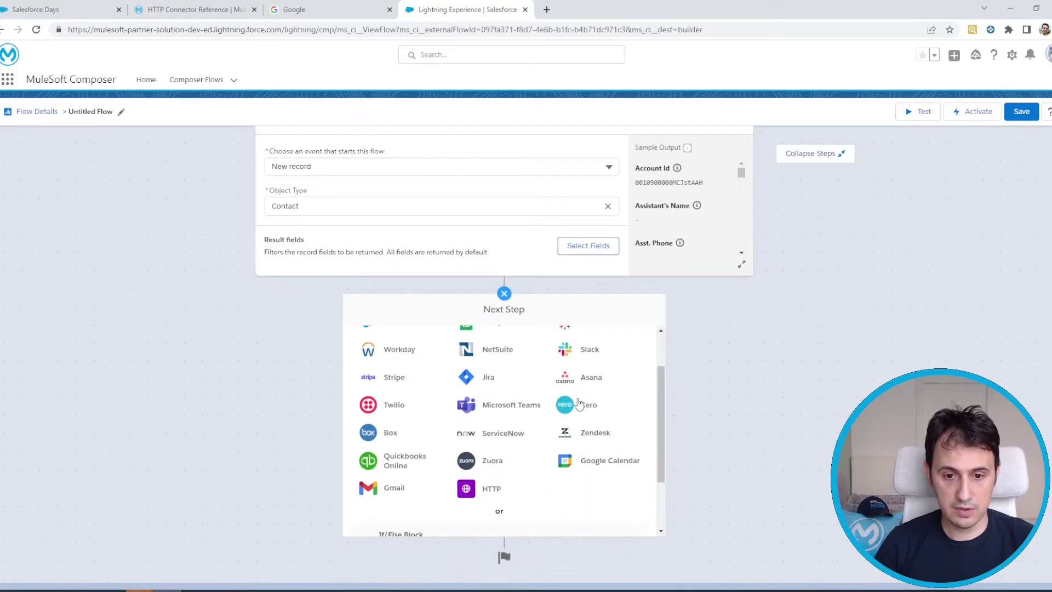
scroll(578, 404, "up", 2)
scroll(578, 404, "down", 1)
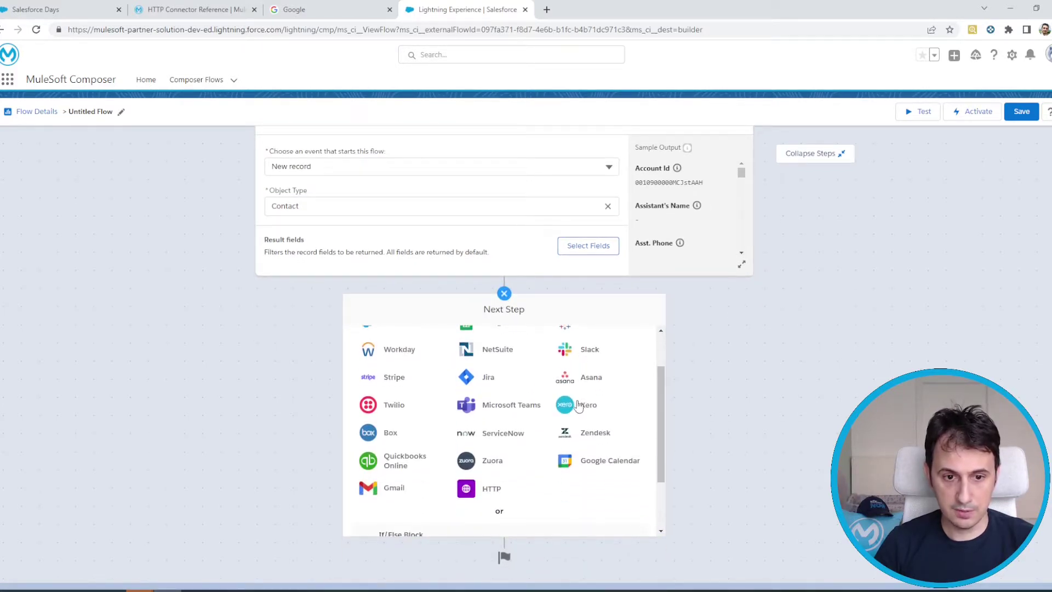
left_click(492, 490)
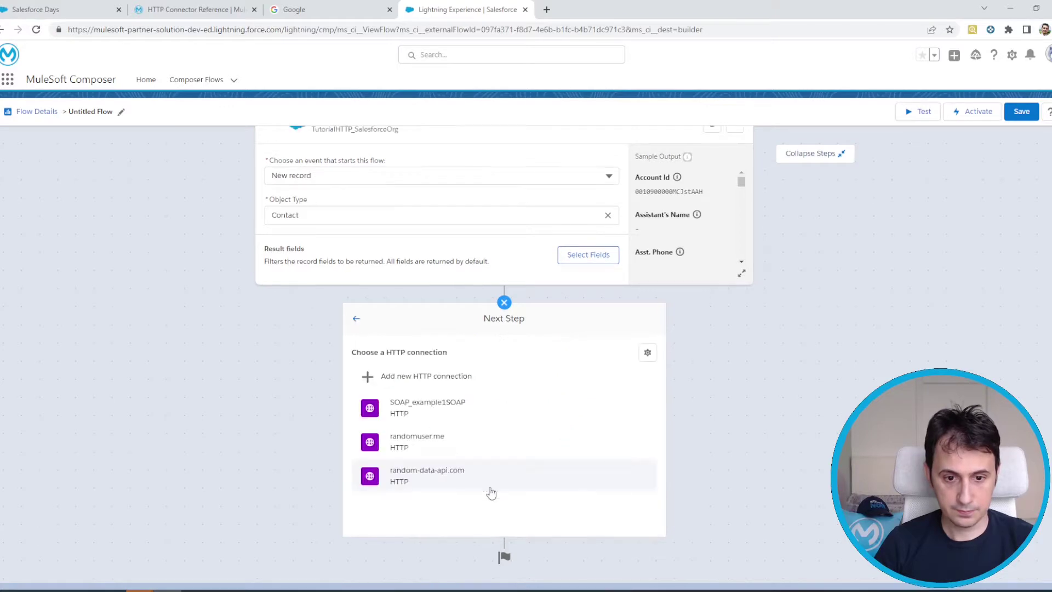
left_click(462, 382)
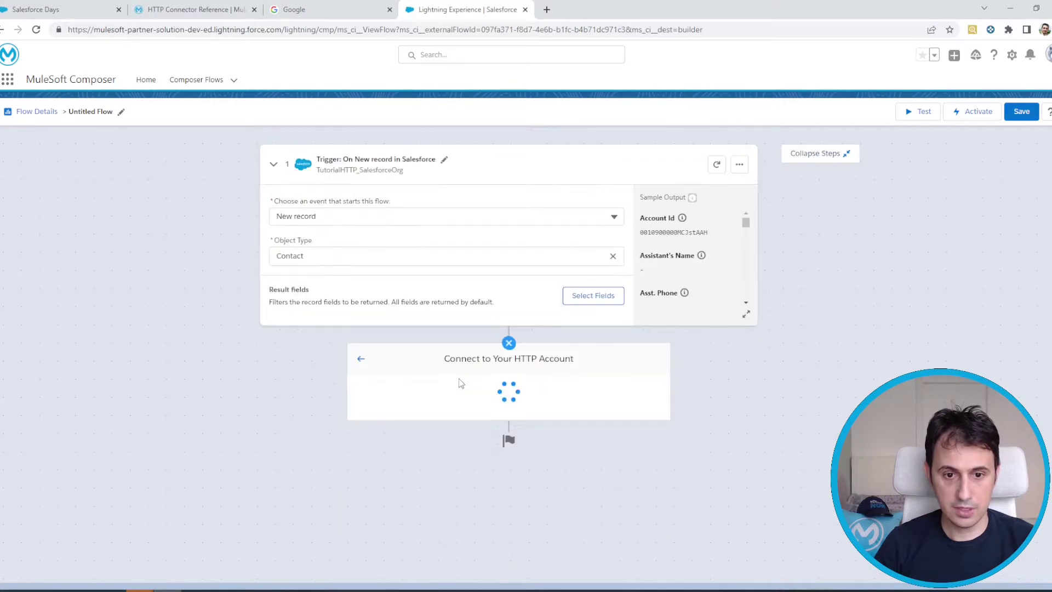
Copy TutorialHTTP from the Salesforce connection's name and start the HTTP connection's display name with TutorialHTTP_.
scroll(465, 307, "up", 2)
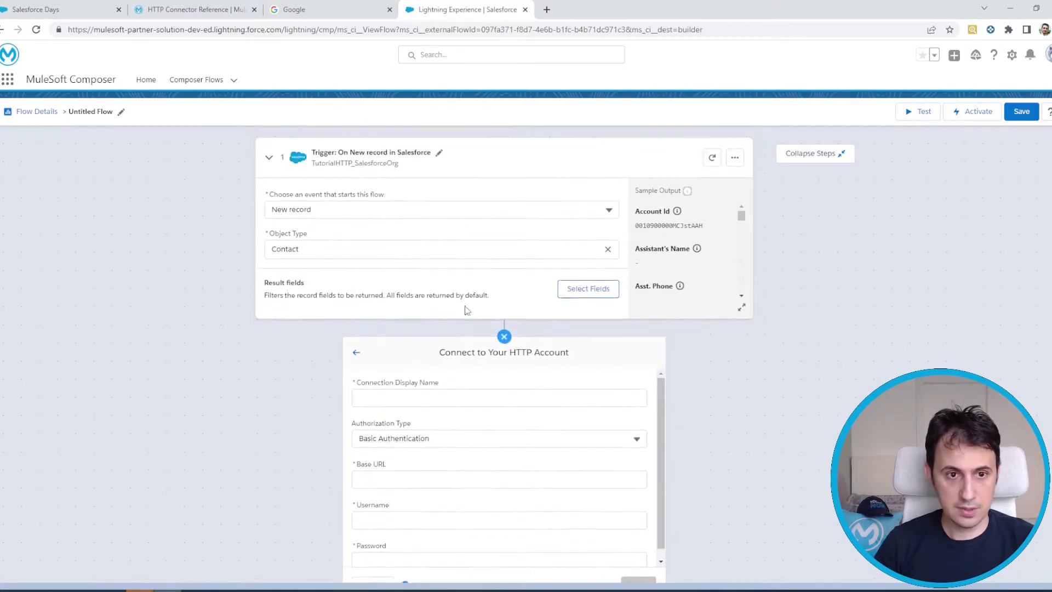
left_click_drag(313, 170, 353, 172)
key("ctrl+c")
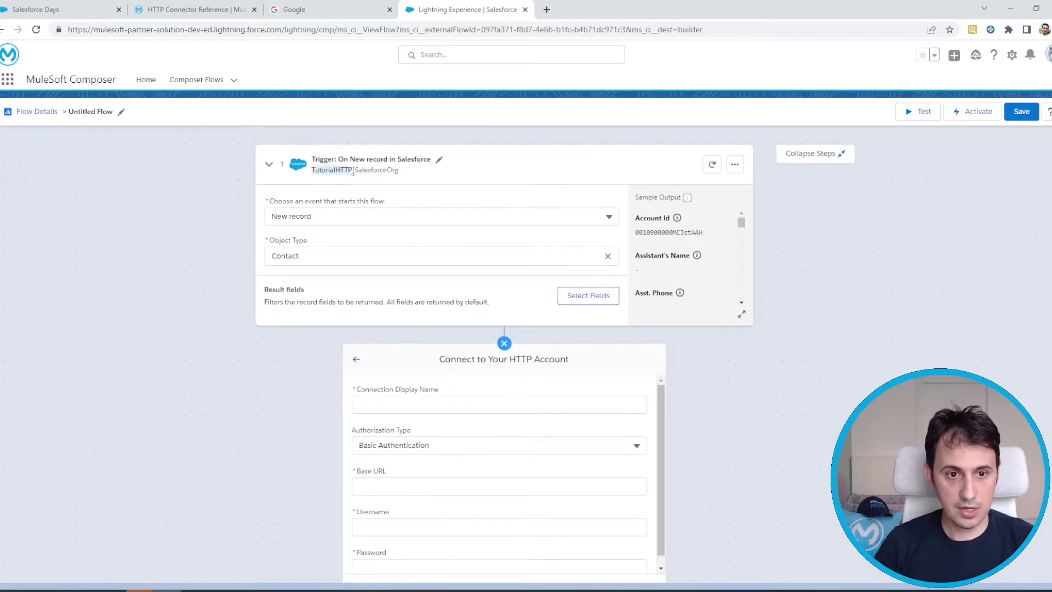
left_click(397, 403)
key("ctrl+v")
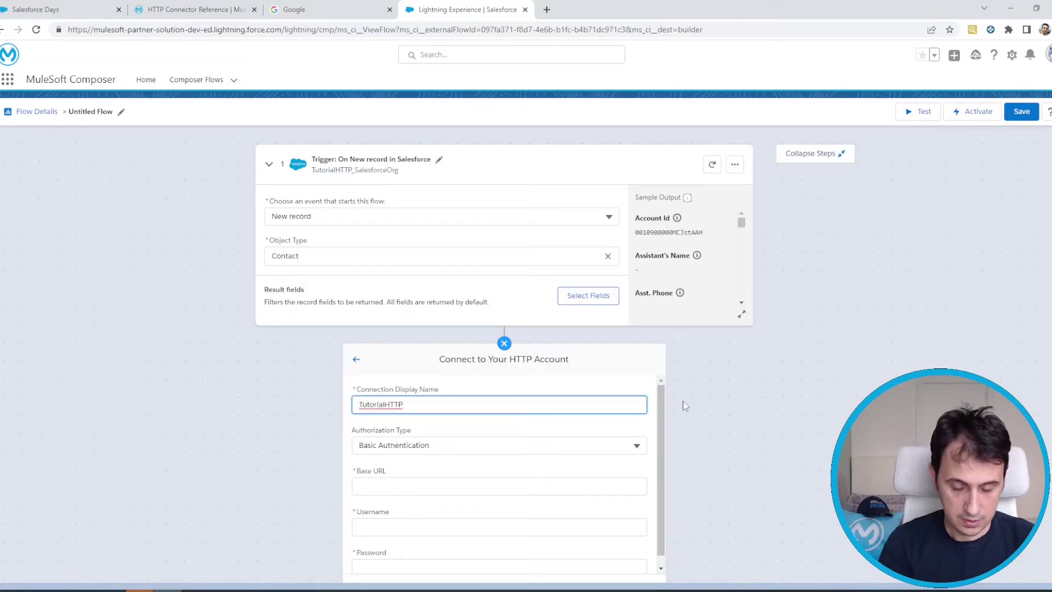
type("_")
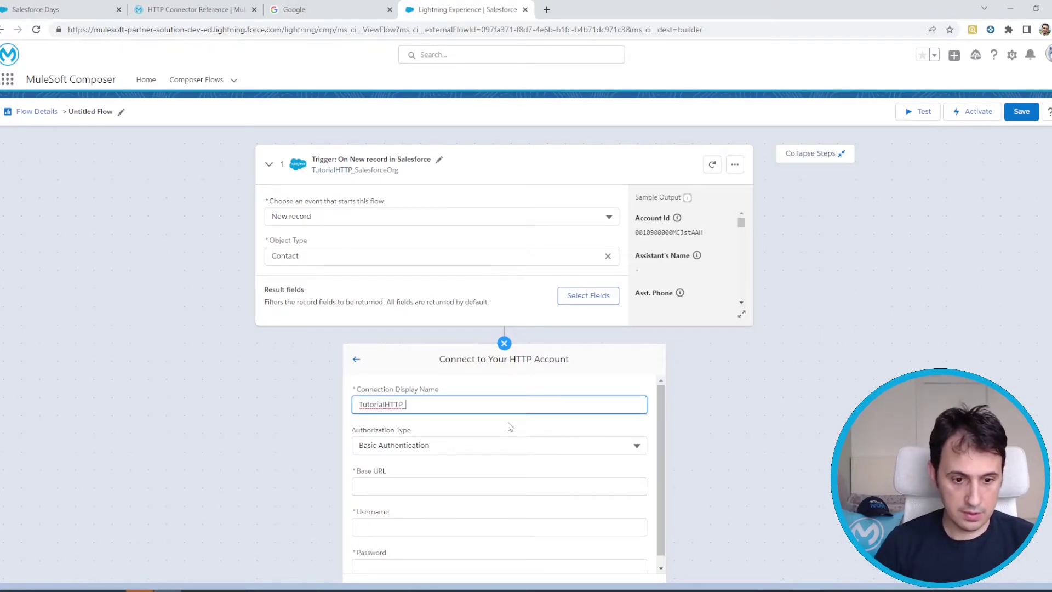
Copy the API host from the PowerPoint use-case slide and complete the connection display name in MuleSoft Composer as TutorialHTTP_random-data-api.
left_click(278, 586)
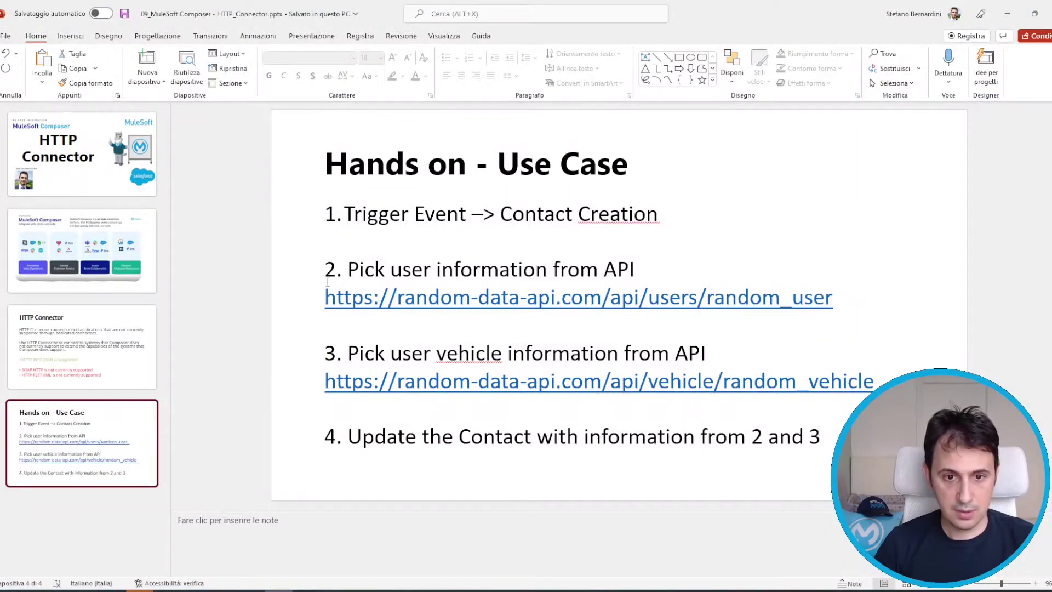
left_click_drag(325, 300, 618, 294)
key("ctrl+c")
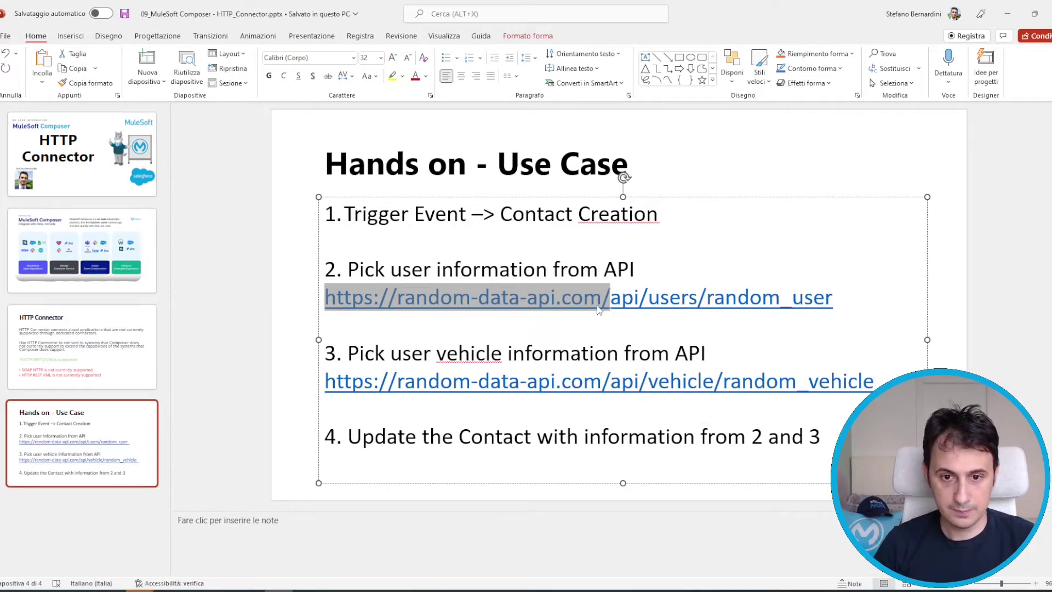
key("alt+Tab")
left_click(450, 397)
key("ctrl+v")
left_click_drag(432, 406, 498, 403)
key("BackSpace")
key("BackSpace")
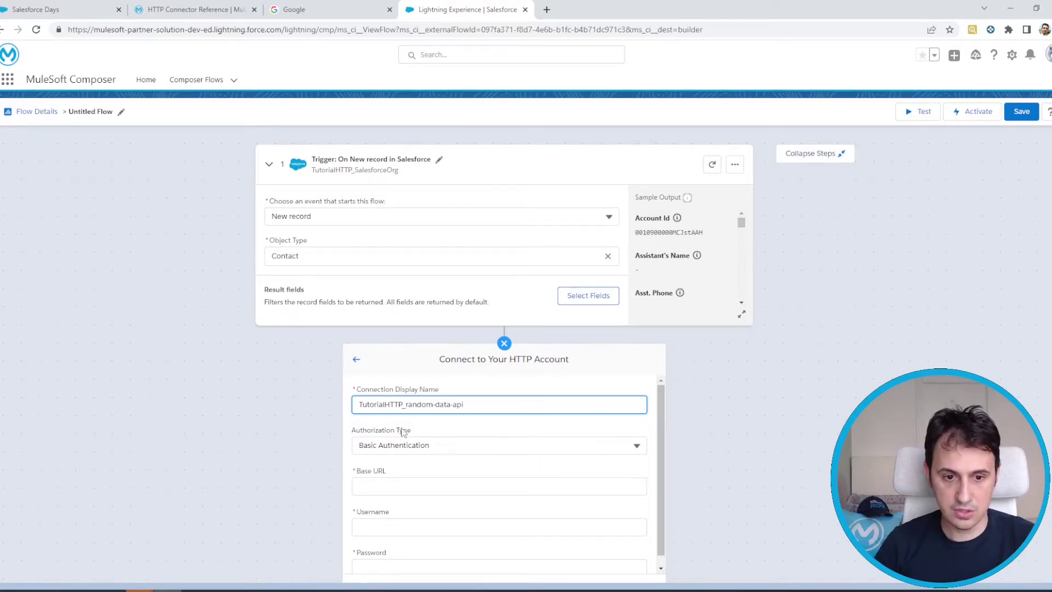
Keep Basic Authentication as the authorization type and fill in the username aaa and the password.
scroll(603, 463, "down", 1)
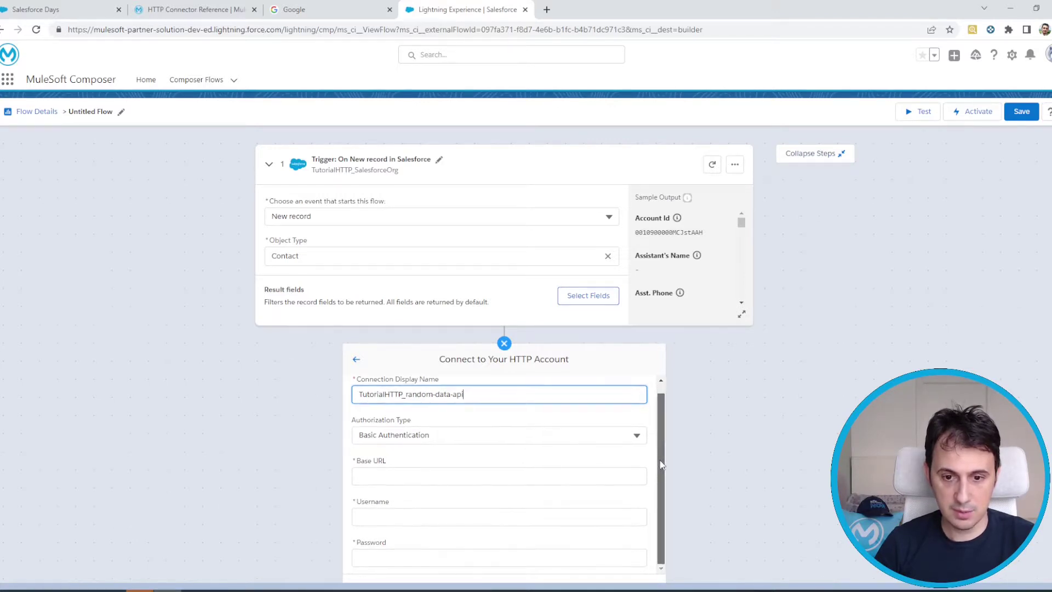
left_click(427, 434)
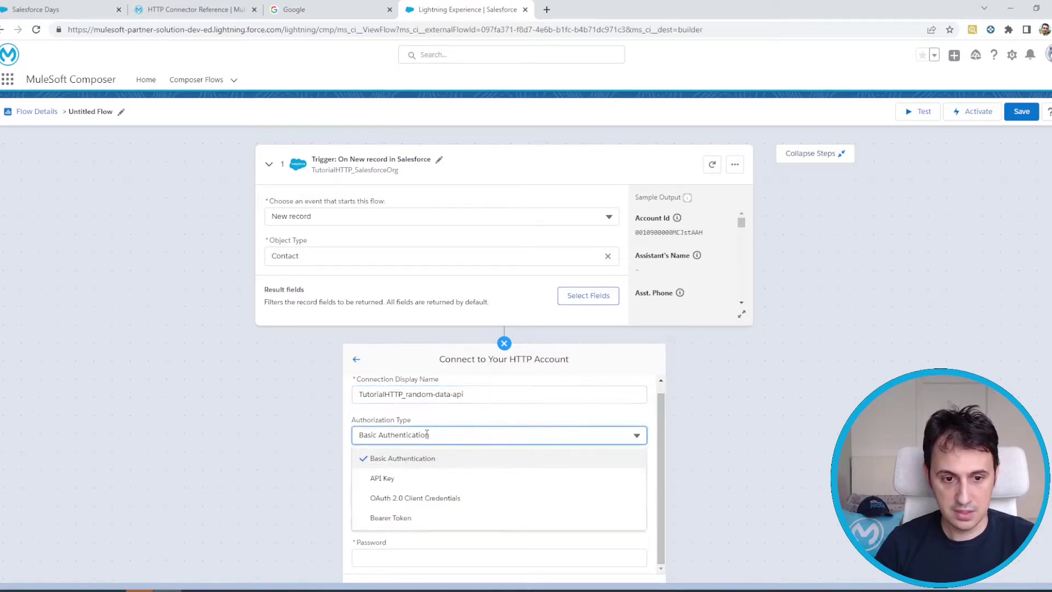
left_click(413, 458)
scroll(476, 475, "down", 1)
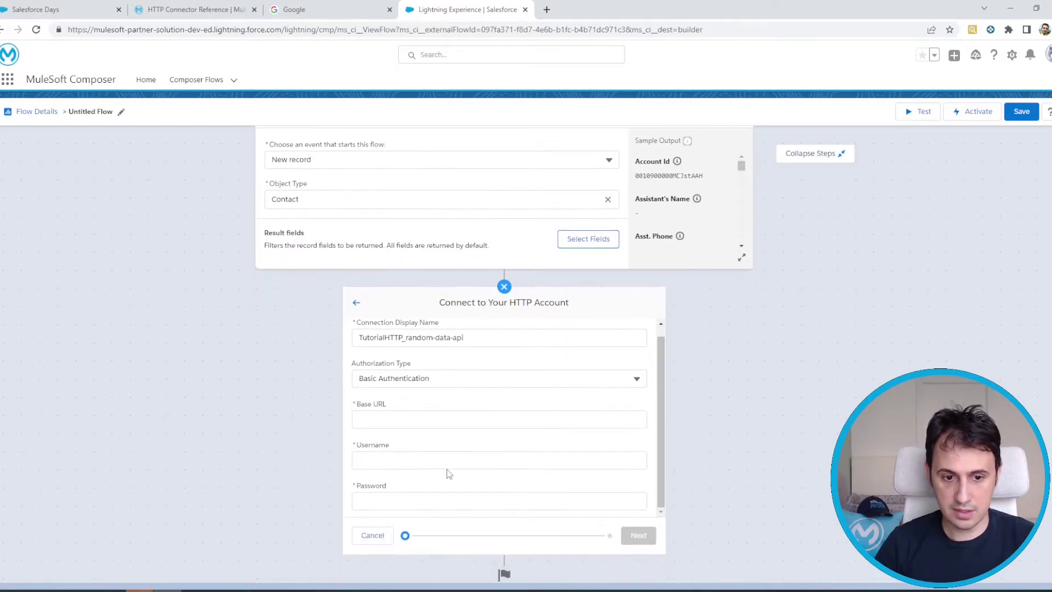
left_click(440, 465)
type("aaa")
left_click(420, 503)
type("aaa")
left_click(451, 373)
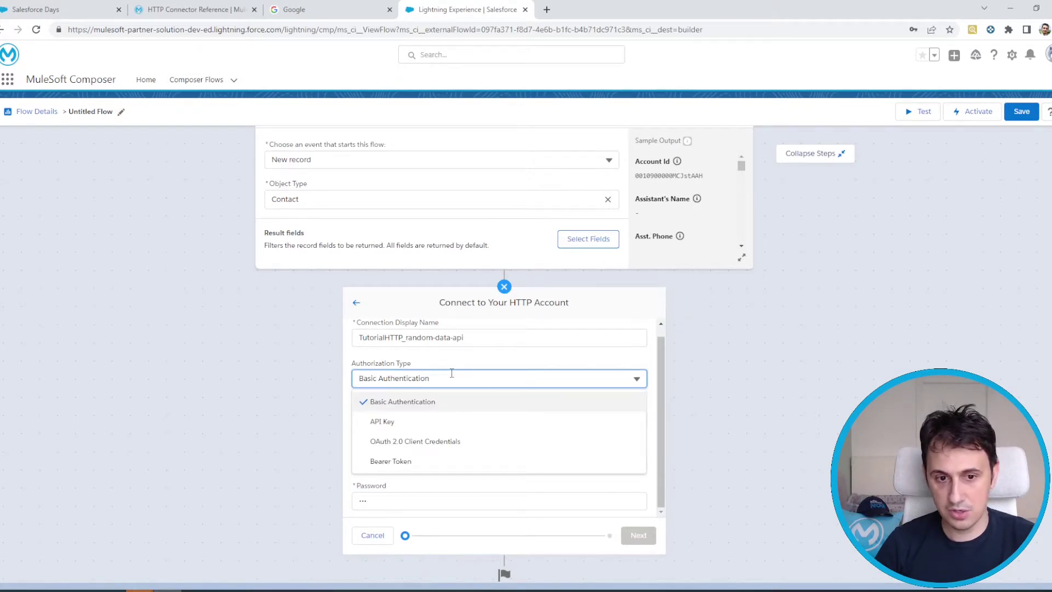
left_click(430, 402)
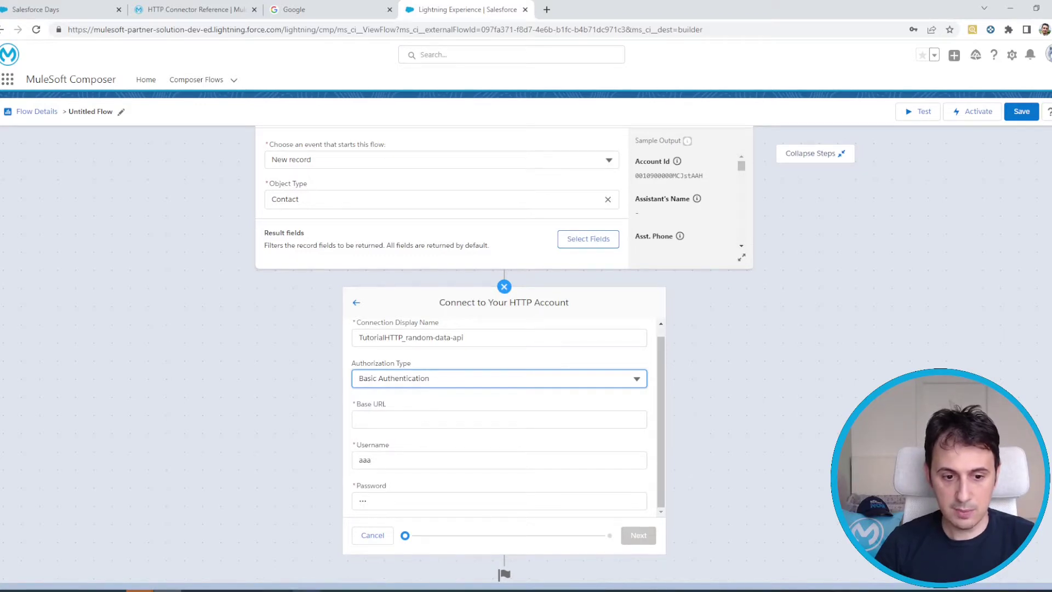
key("alt+Tab")
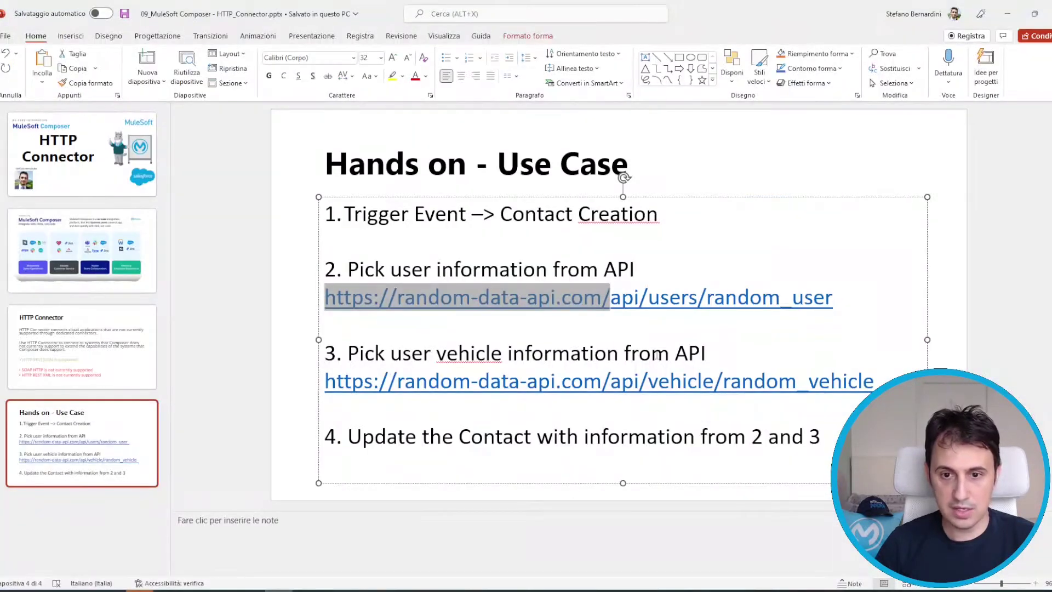
left_click_drag(649, 297, 325, 297)
key("ctrl+c")
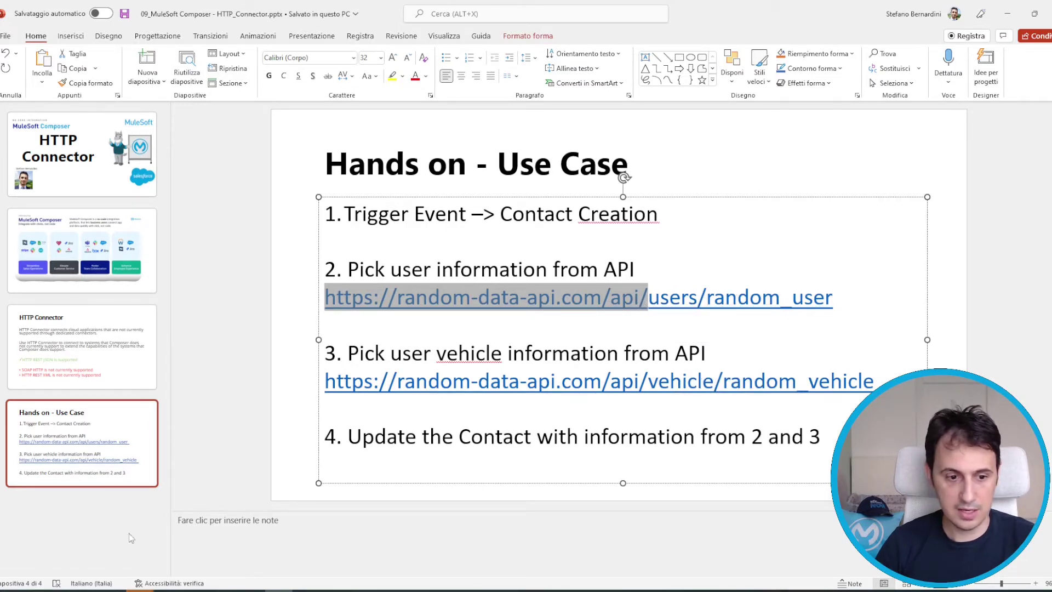
left_click(164, 588)
left_click(383, 419)
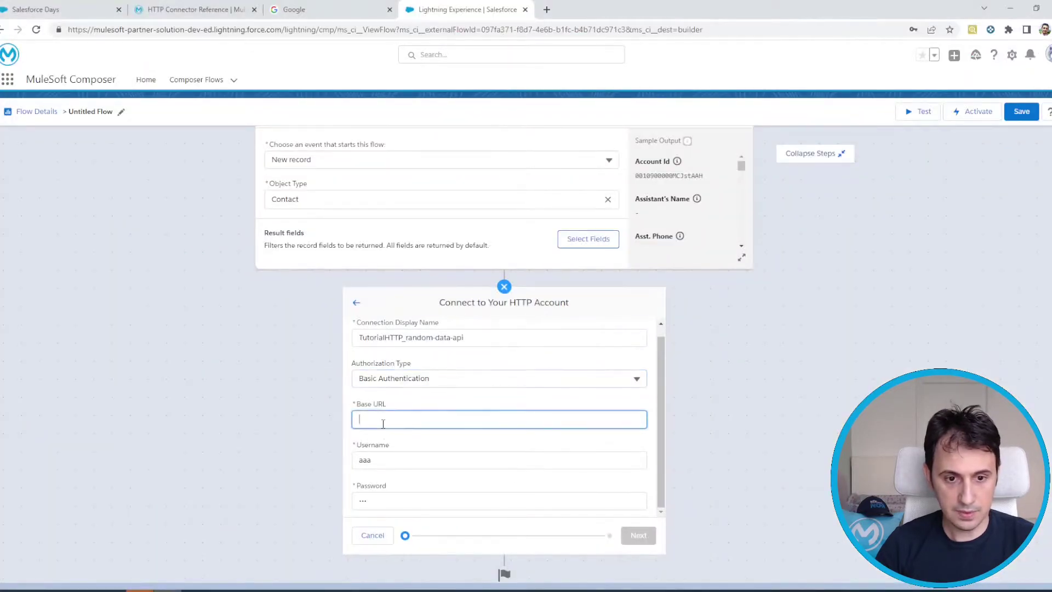
key("ctrl+v")
left_click(638, 535)
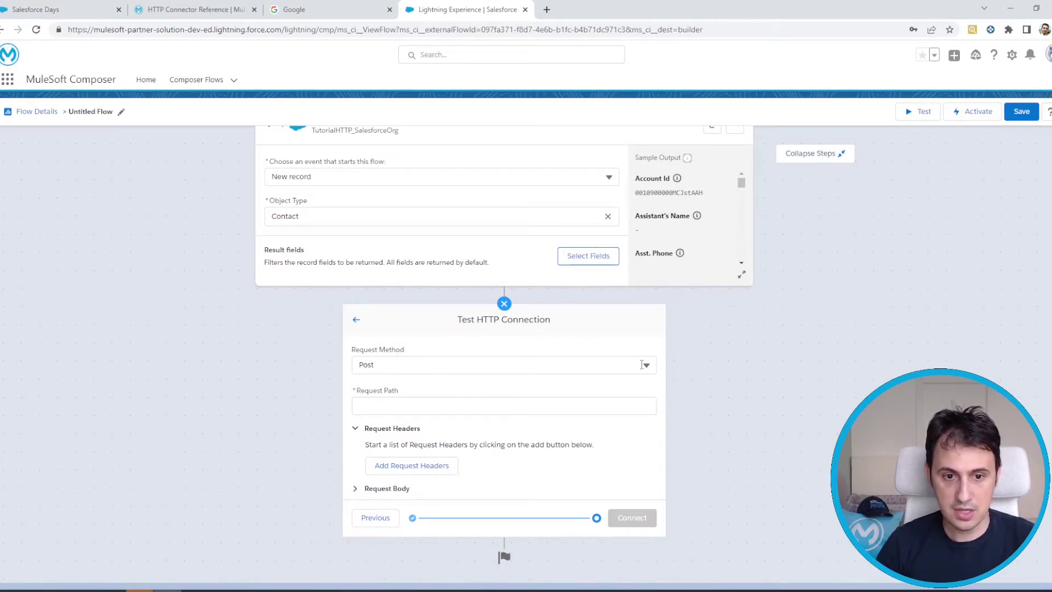
Set the connection test's request method to Get.
left_click(373, 360)
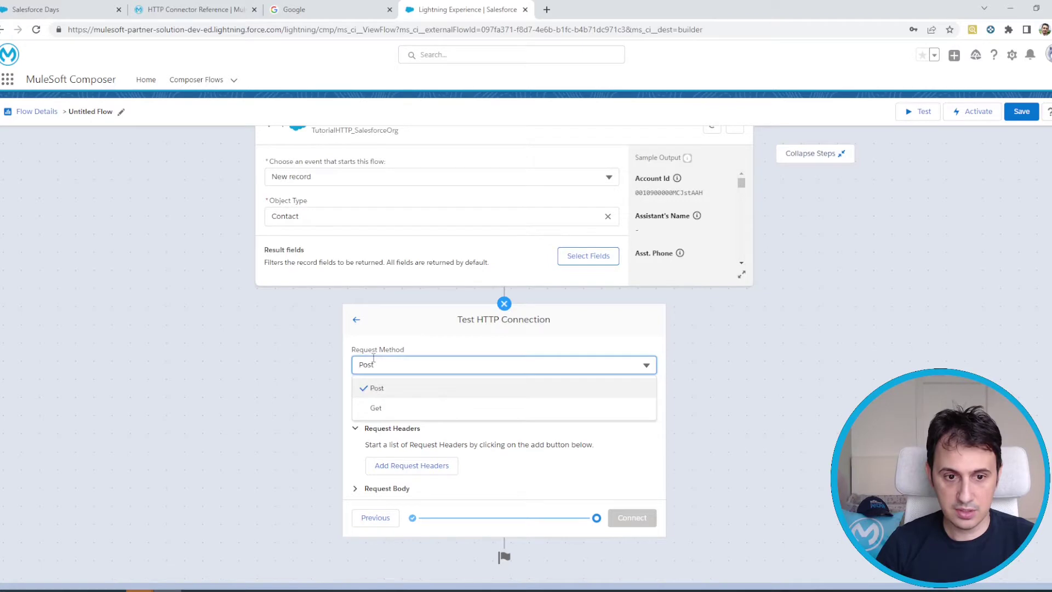
left_click(382, 410)
left_click(395, 410)
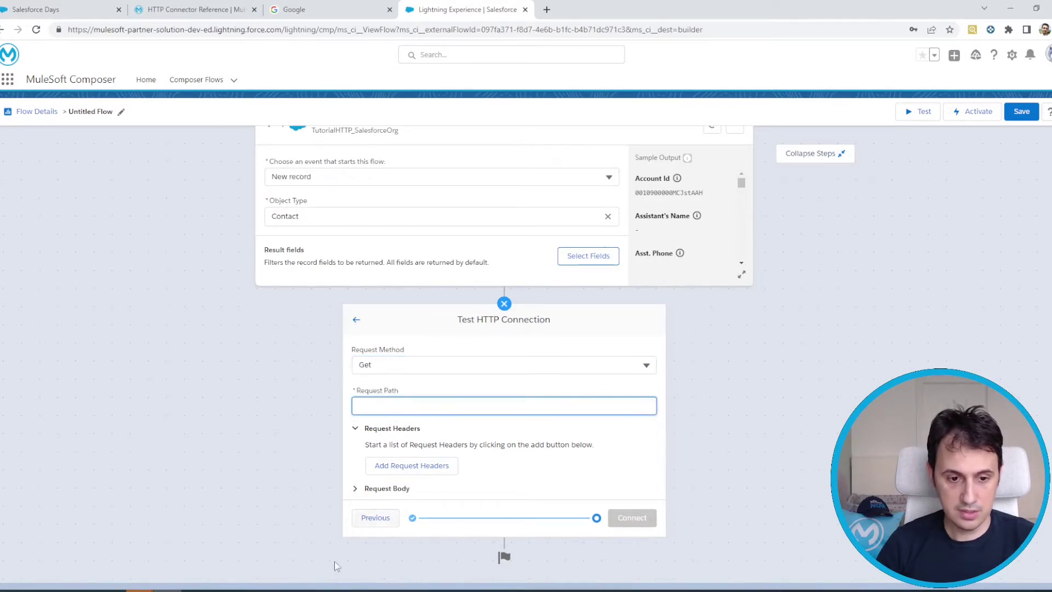
Copy /users/random_user from the PowerPoint use-case slide into the connection test's request path and establish the HTTP connection.
mouse_move(307, 588)
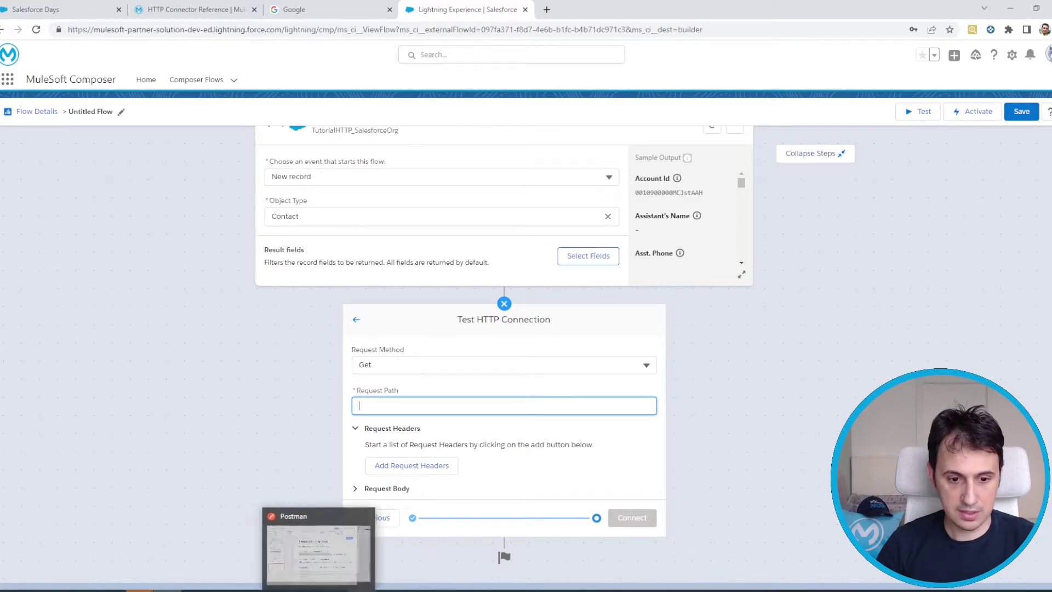
left_click(323, 548)
left_click_drag(837, 299, 643, 303)
key("ctrl+c")
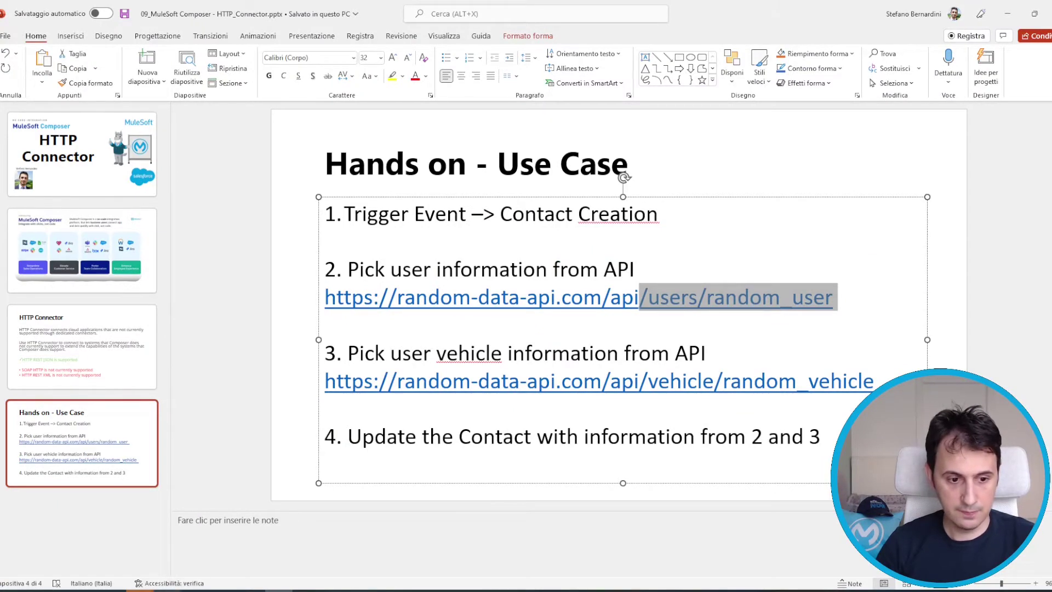
left_click(169, 588)
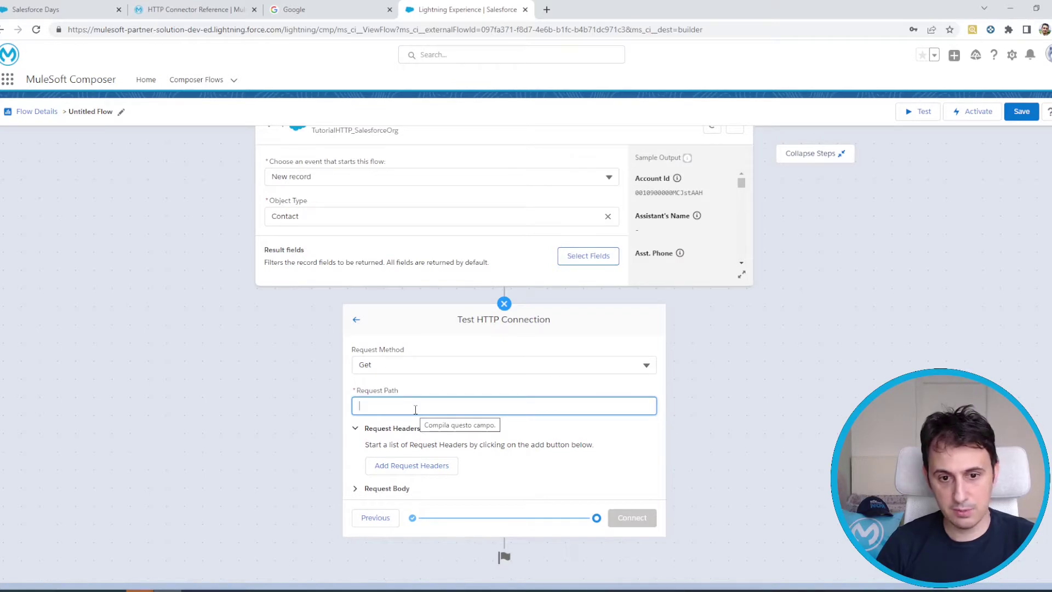
key("ctrl+v")
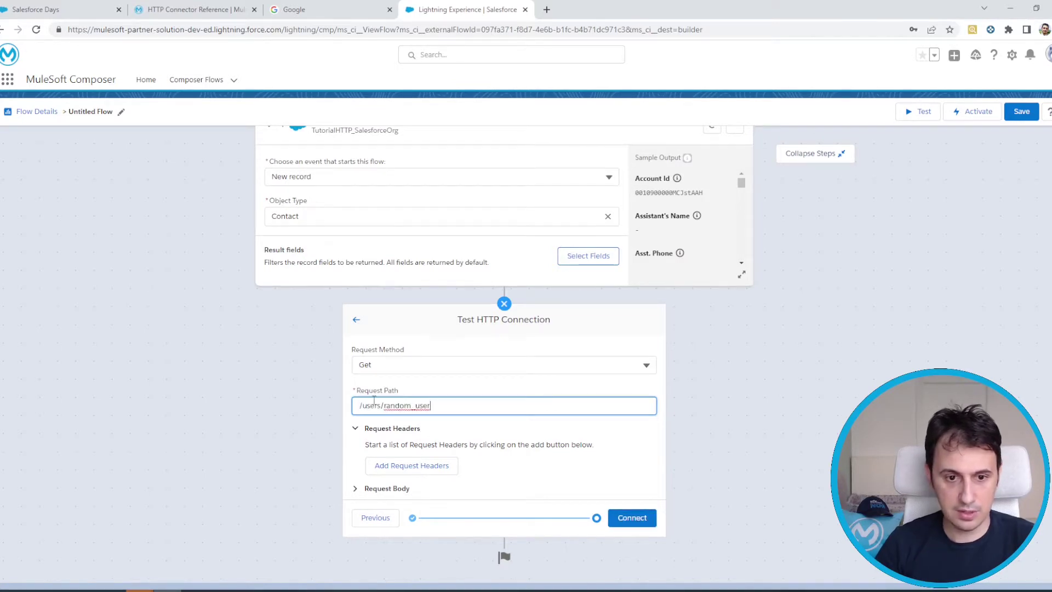
left_click(651, 523)
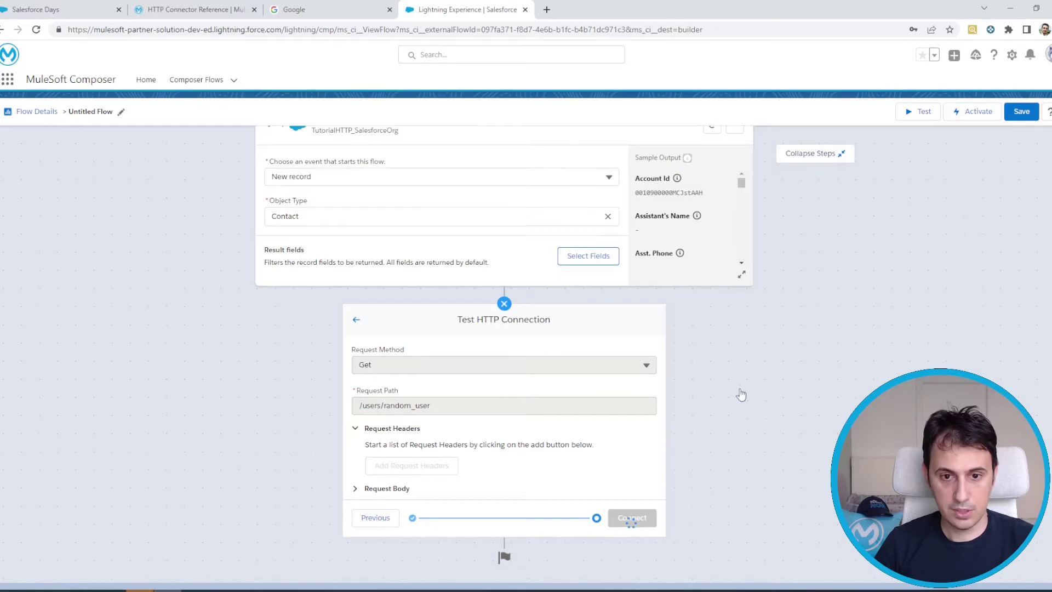
left_click(950, 47)
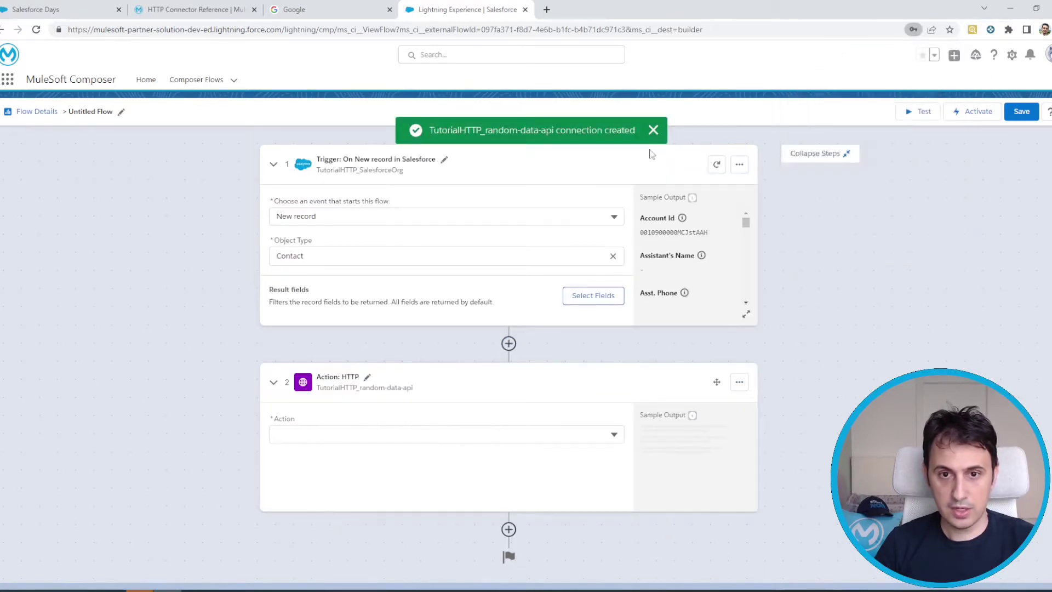
Configure the HTTP step with the Request action, the GET method and the path /users/random_user.
left_click(402, 437)
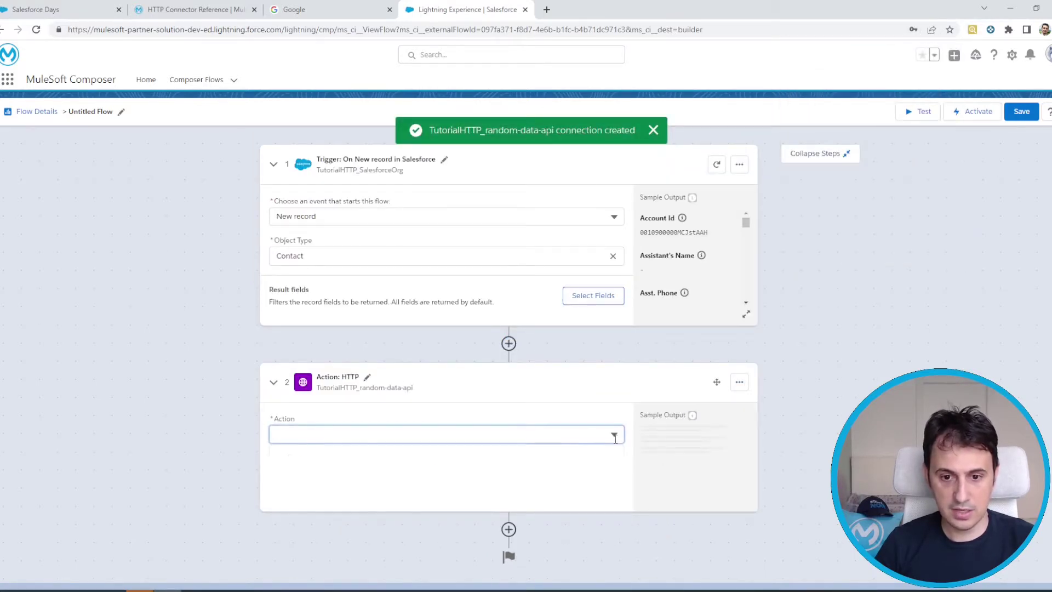
left_click(321, 462)
scroll(334, 378, "down", 3)
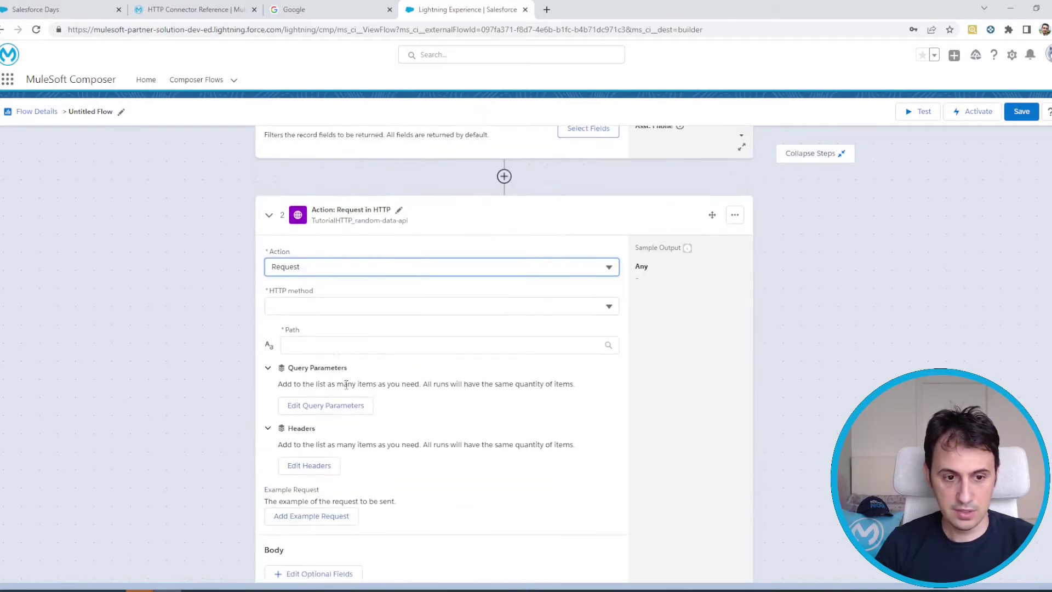
left_click(605, 304)
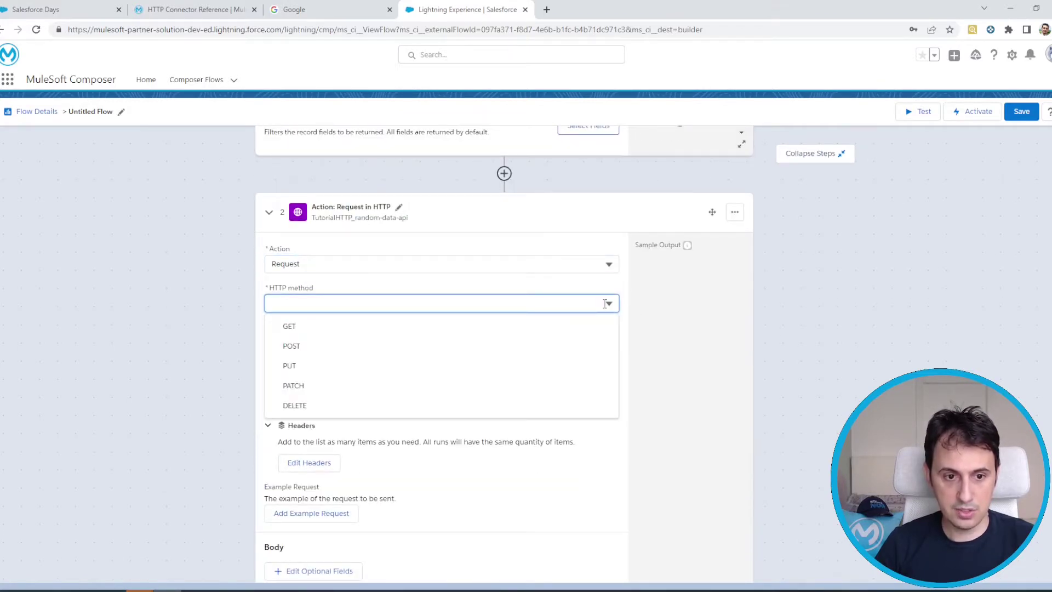
left_click(303, 328)
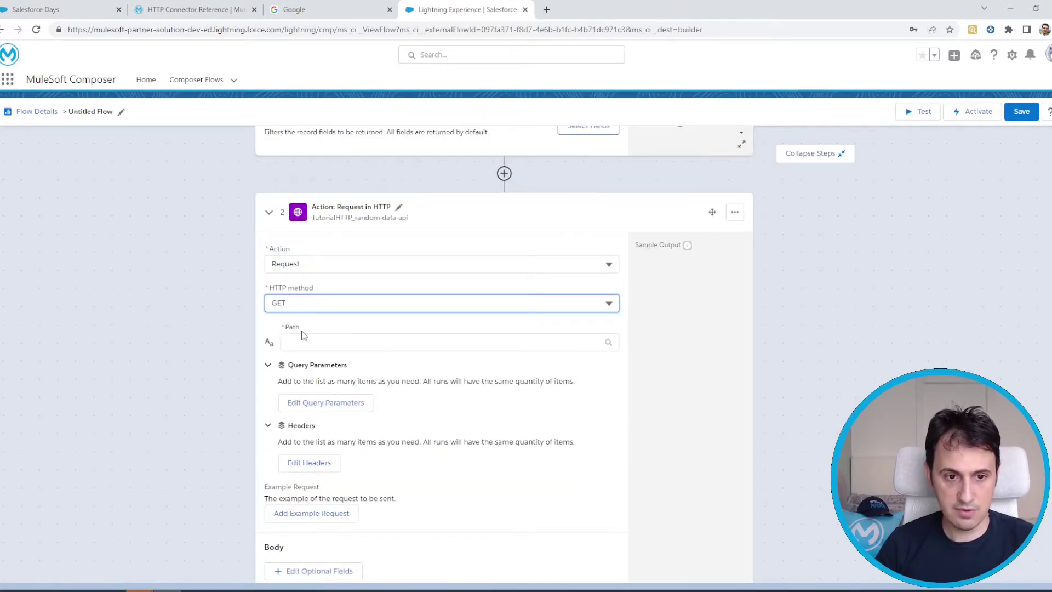
left_click(322, 343)
key("ctrl+v")
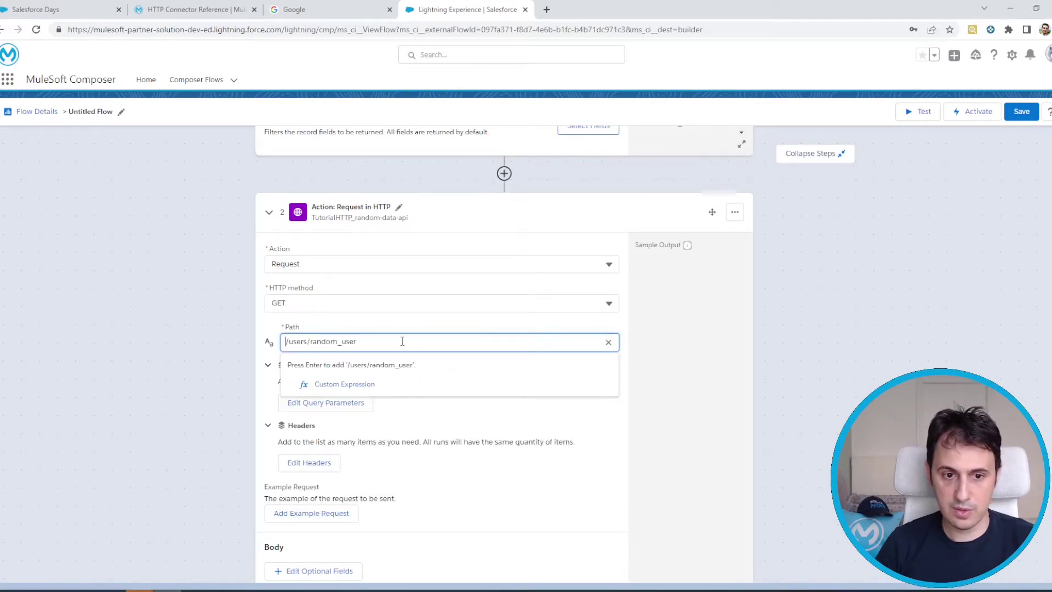
left_click(229, 351)
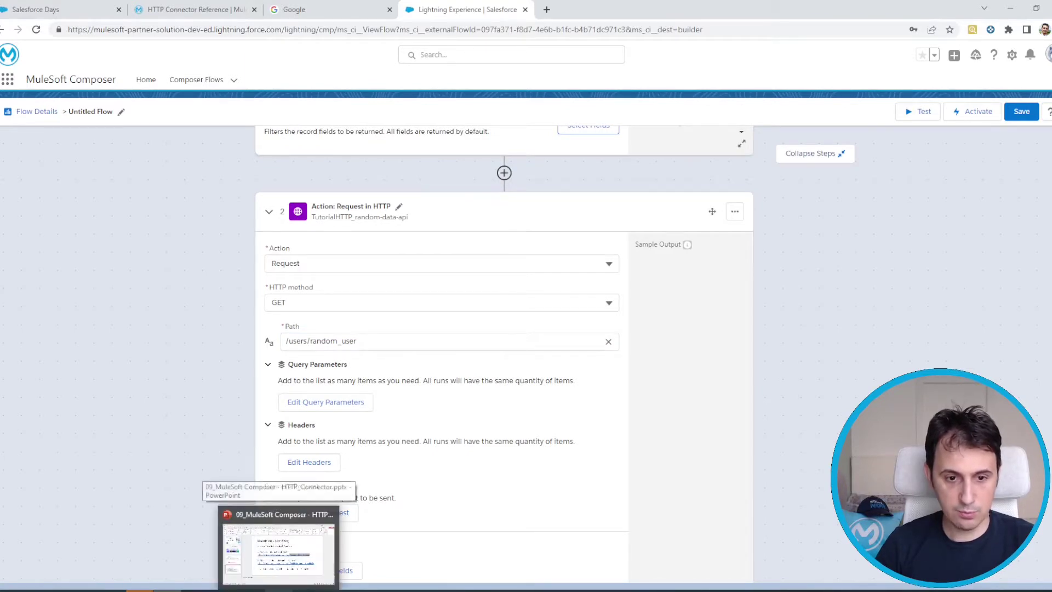
left_click(279, 548)
left_click_drag(839, 297, 338, 304)
key("ctrl+c")
left_click(168, 590)
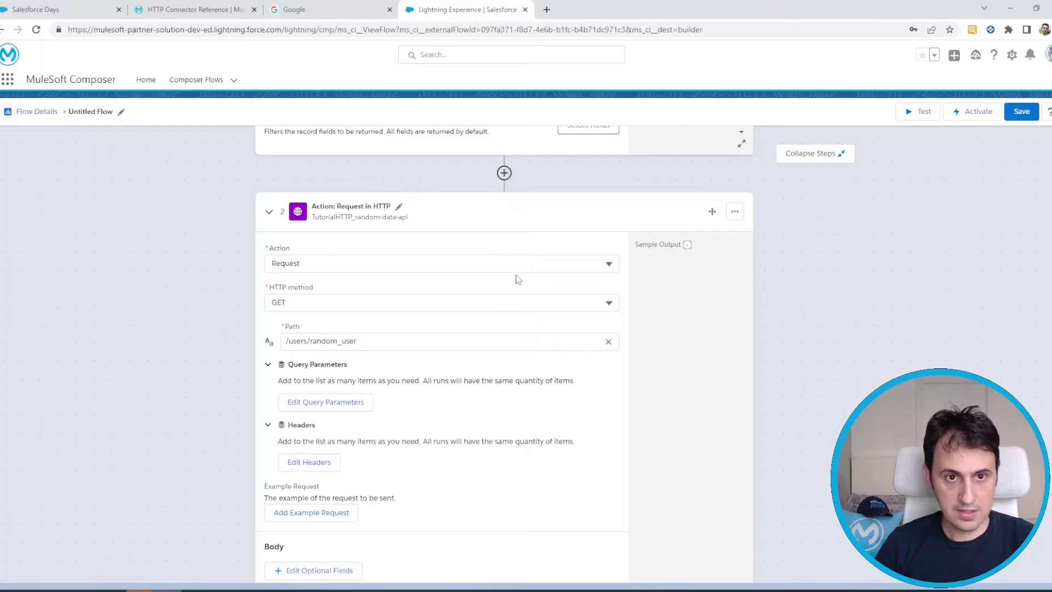
left_click(332, 15)
left_click(322, 24)
key("ctrl+v")
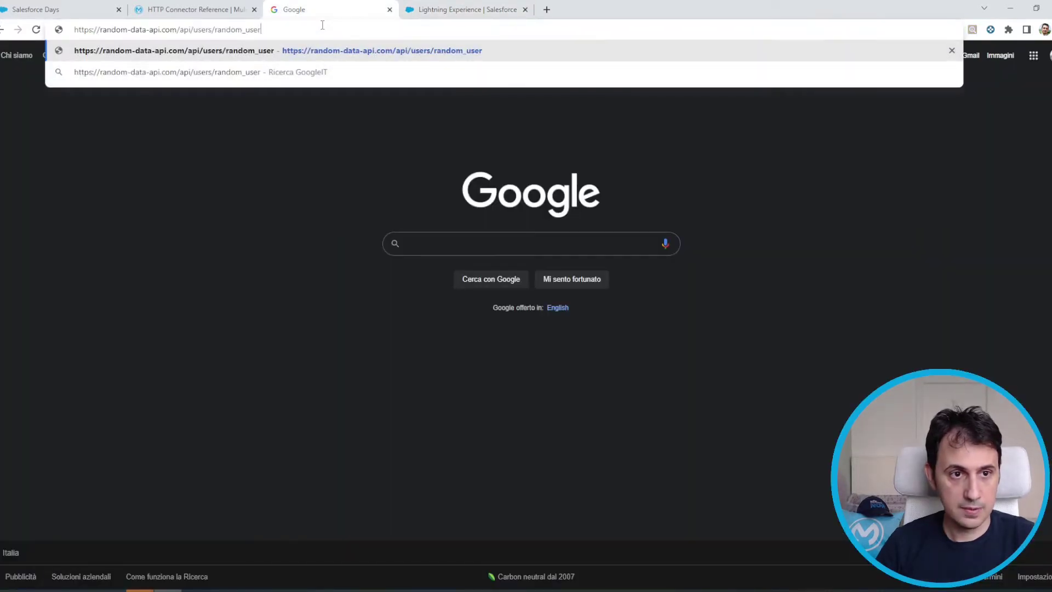
key("Return")
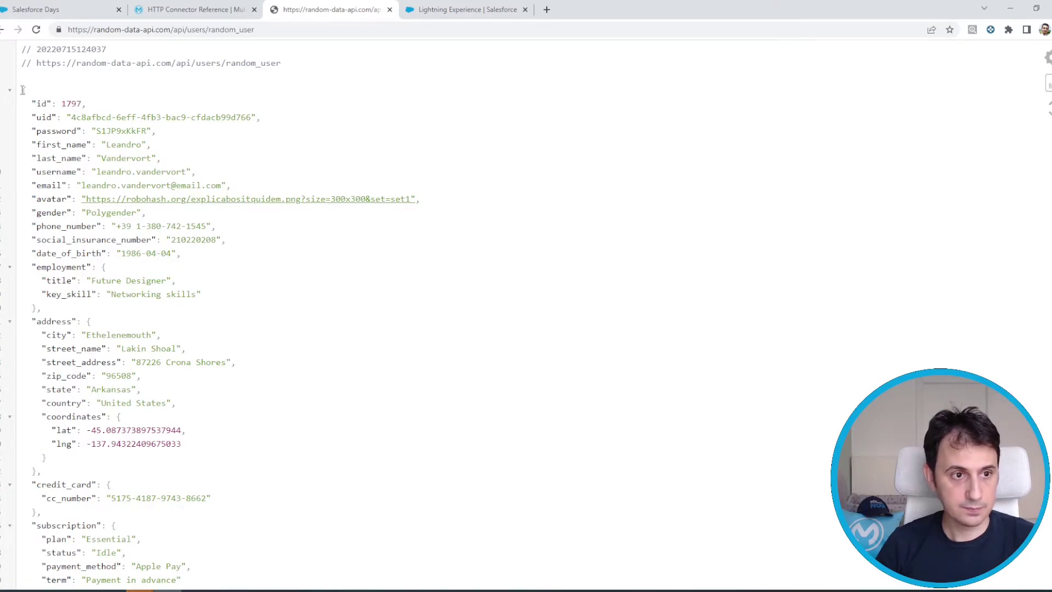
Copy the complete JSON response of the random user API and save it as the HTTP action's example response in MuleSoft Composer.
left_click_drag(22, 90, 179, 575)
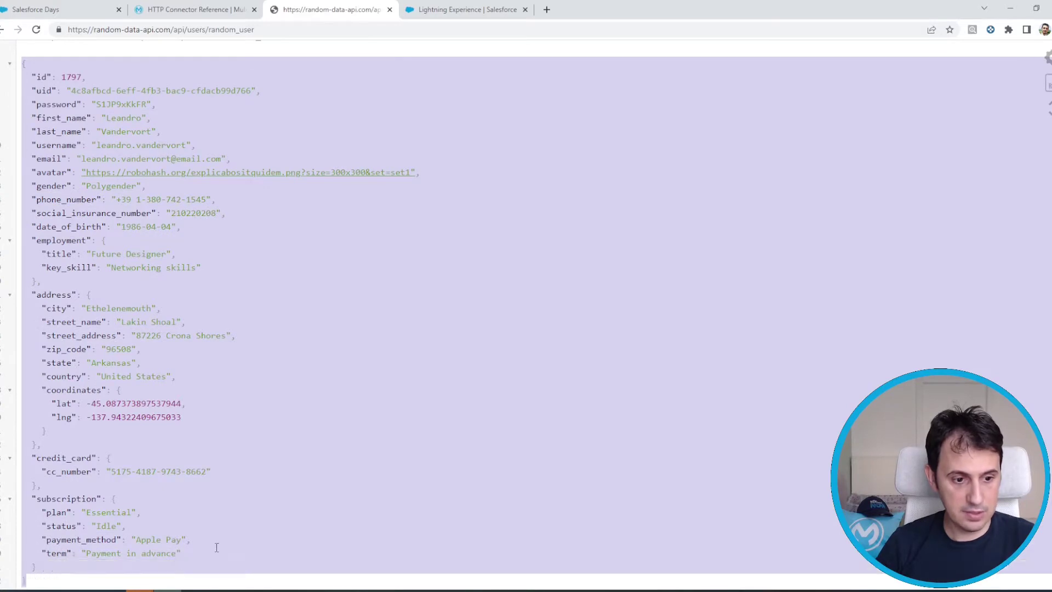
left_click(465, 10)
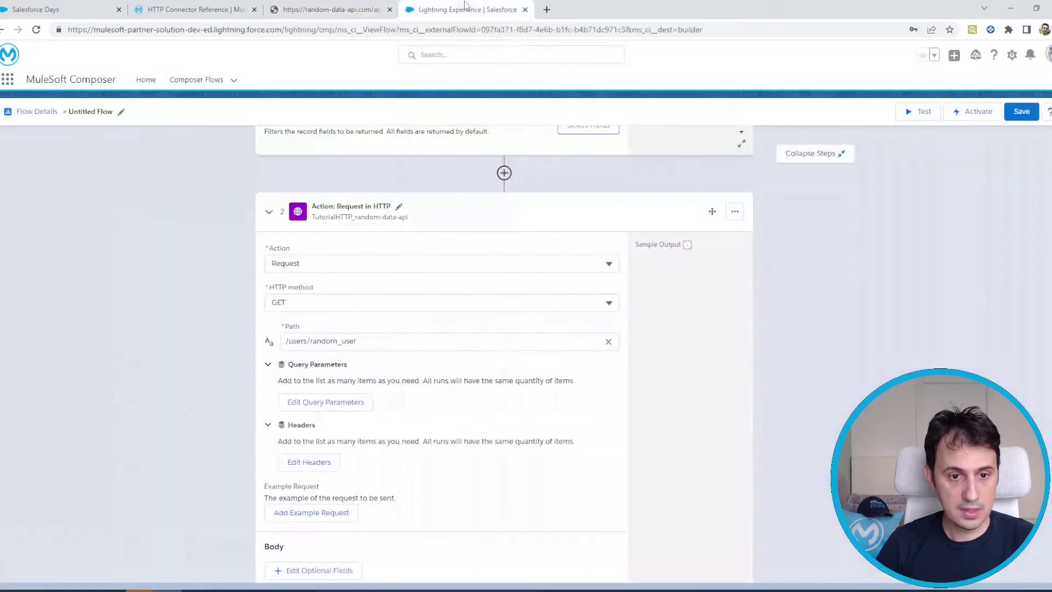
scroll(539, 345, "down", 2)
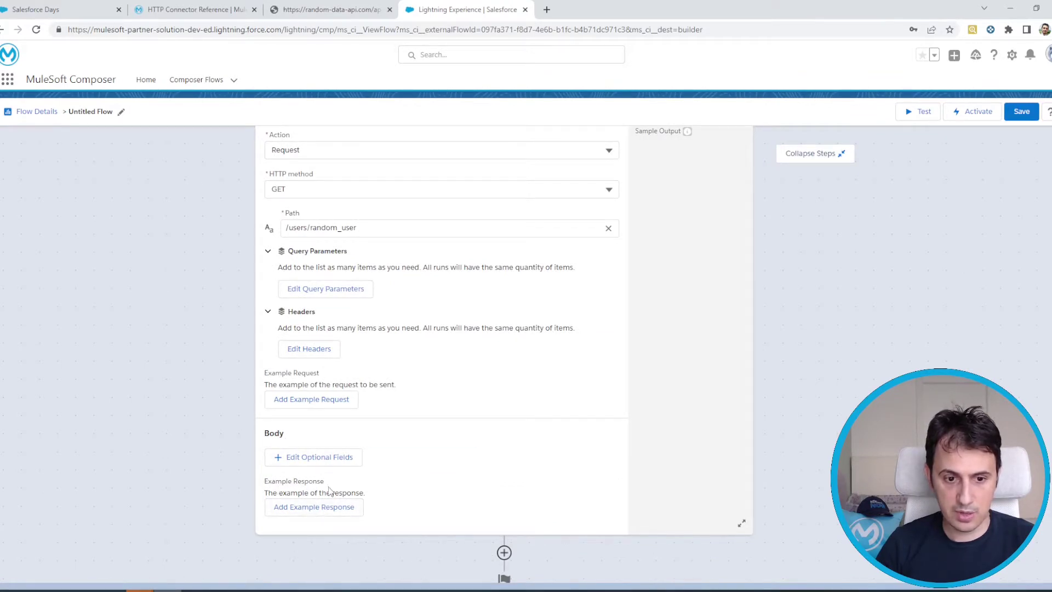
left_click(321, 508)
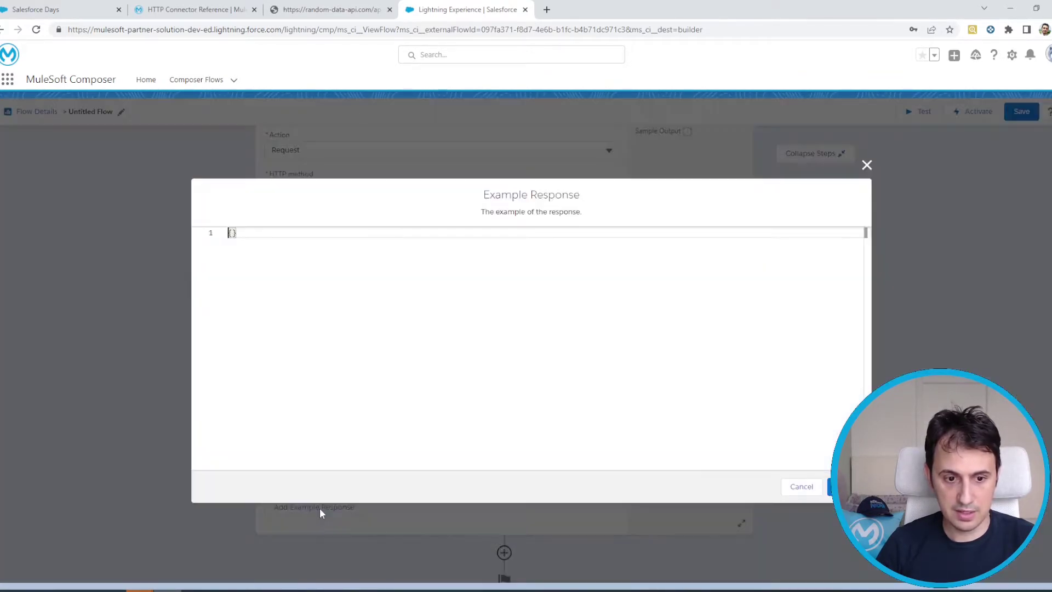
key("ctrl+a")
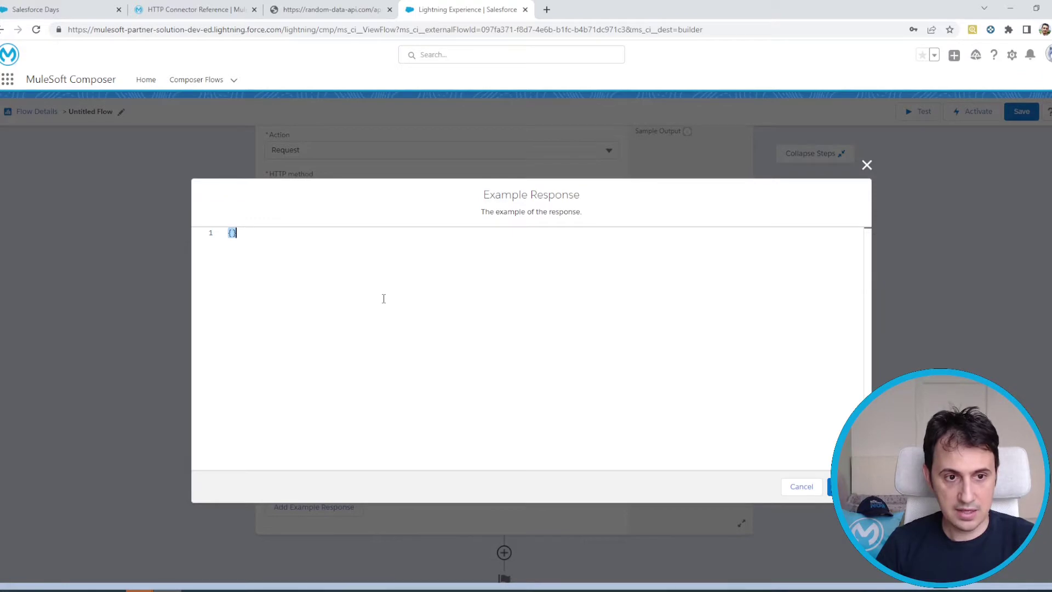
key("ctrl+v")
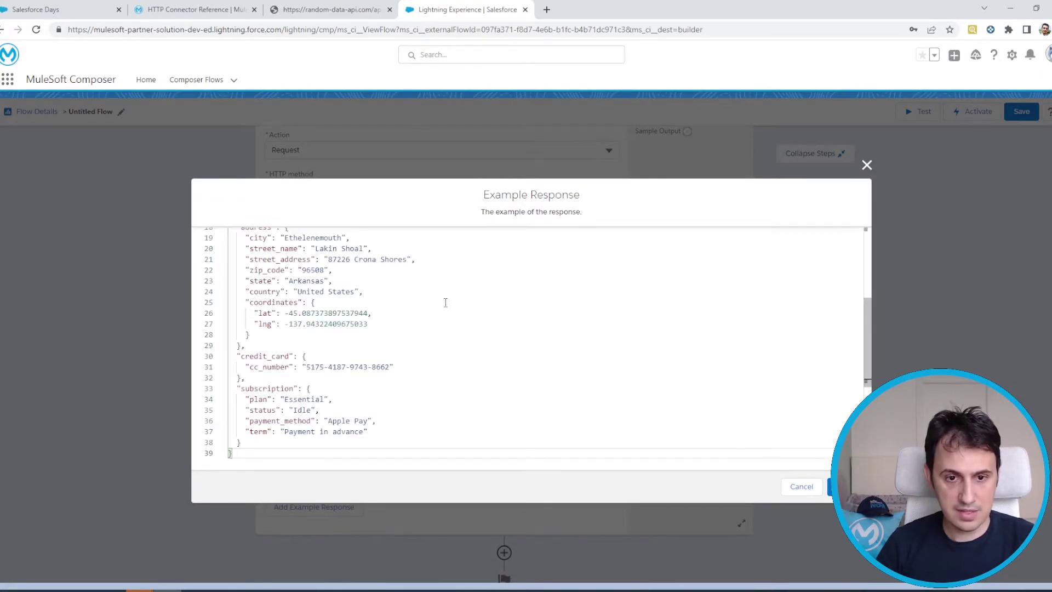
left_click(843, 486)
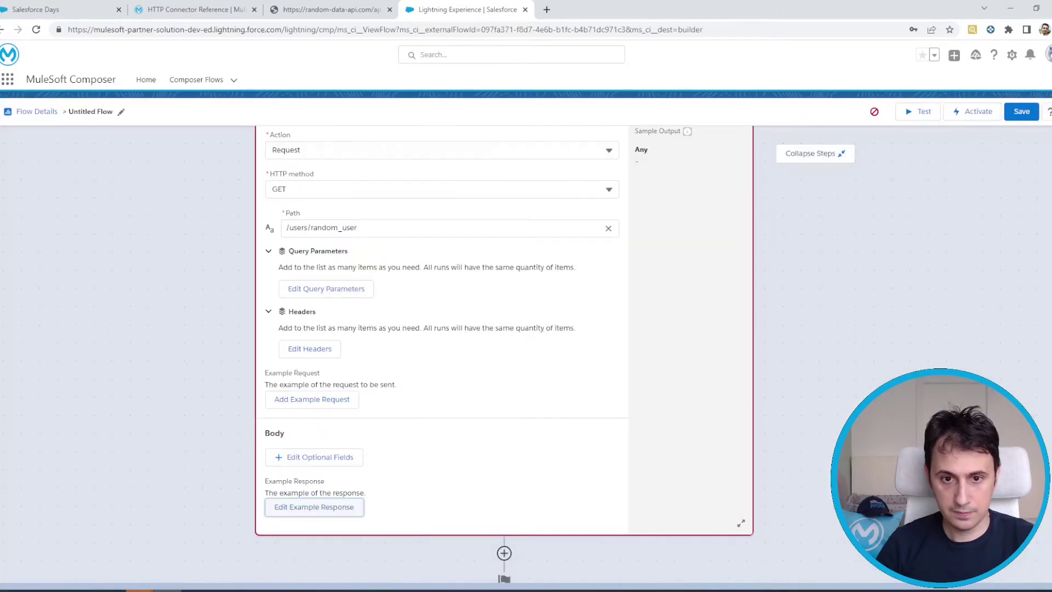
Reopen the HTTP action's example response for editing and inspect the line breaks in its first lines.
scroll(810, 309, "up", 1)
scroll(810, 309, "down", 1)
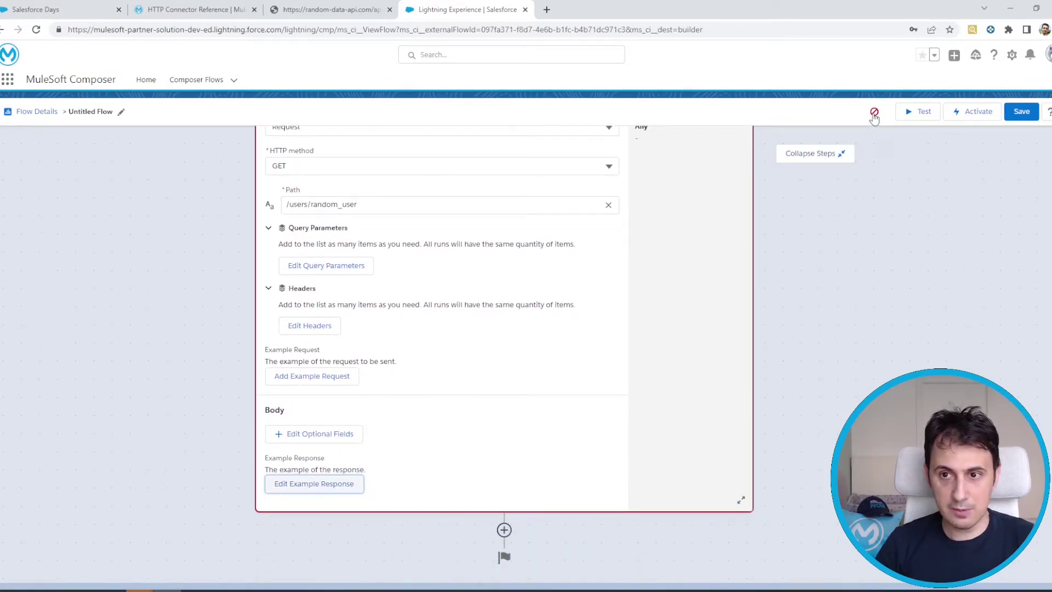
left_click(336, 486)
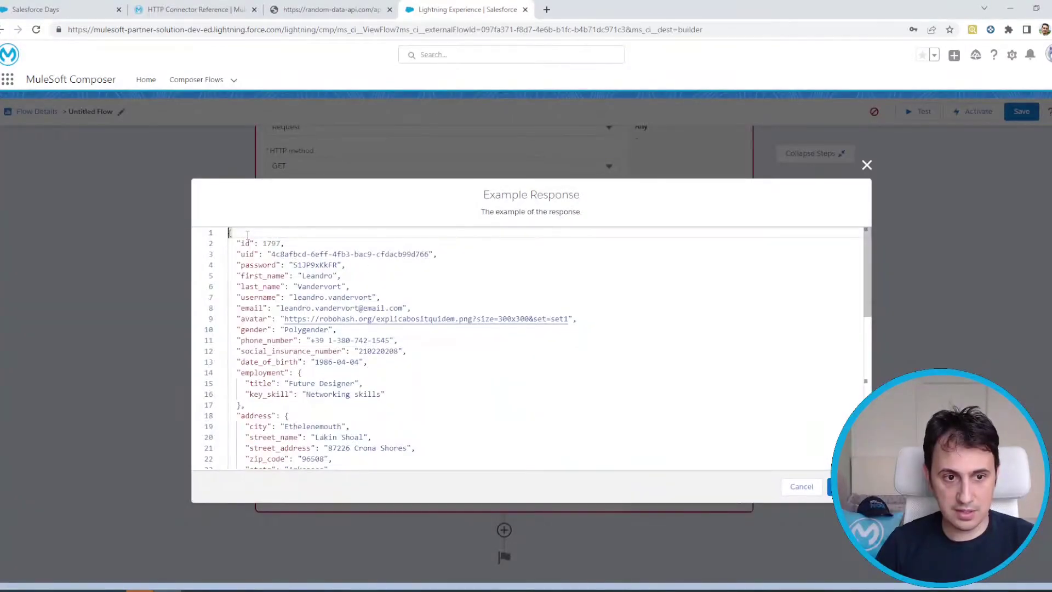
left_click_drag(233, 233, 319, 242)
left_click(318, 243)
left_click(467, 253)
left_click(383, 265)
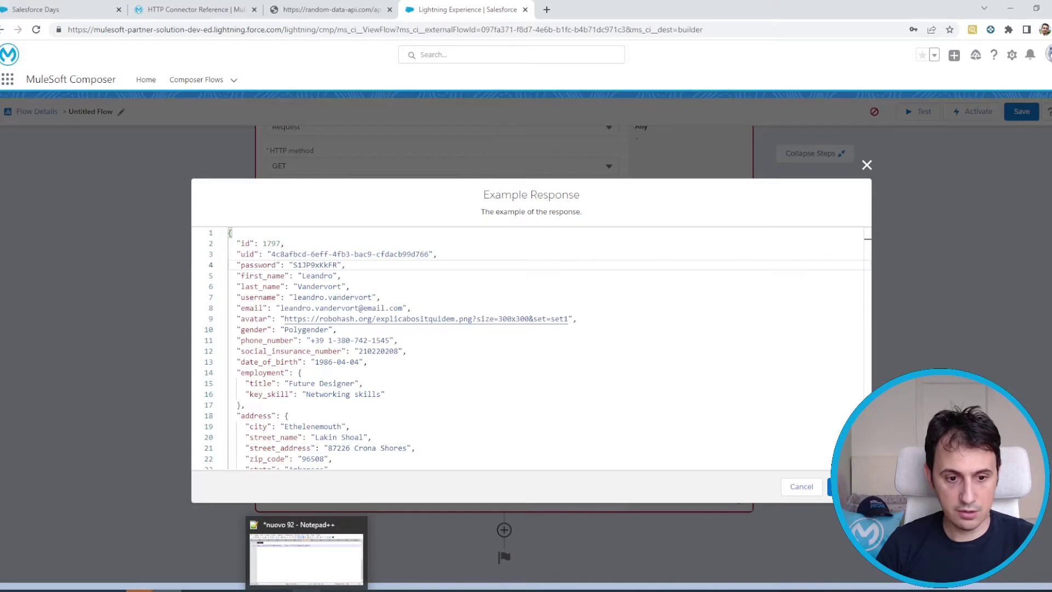
Switch to Notepad++, paste the JSON response into a new document and enlarge the window to show its first lines.
left_click(307, 590)
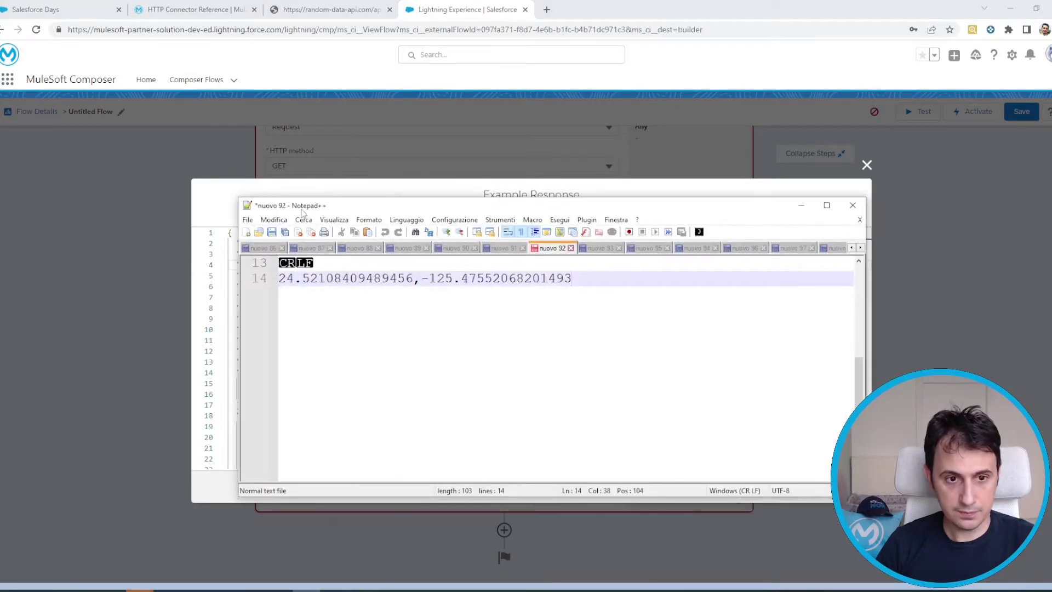
left_click(245, 231)
left_click_drag(362, 209, 270, 152)
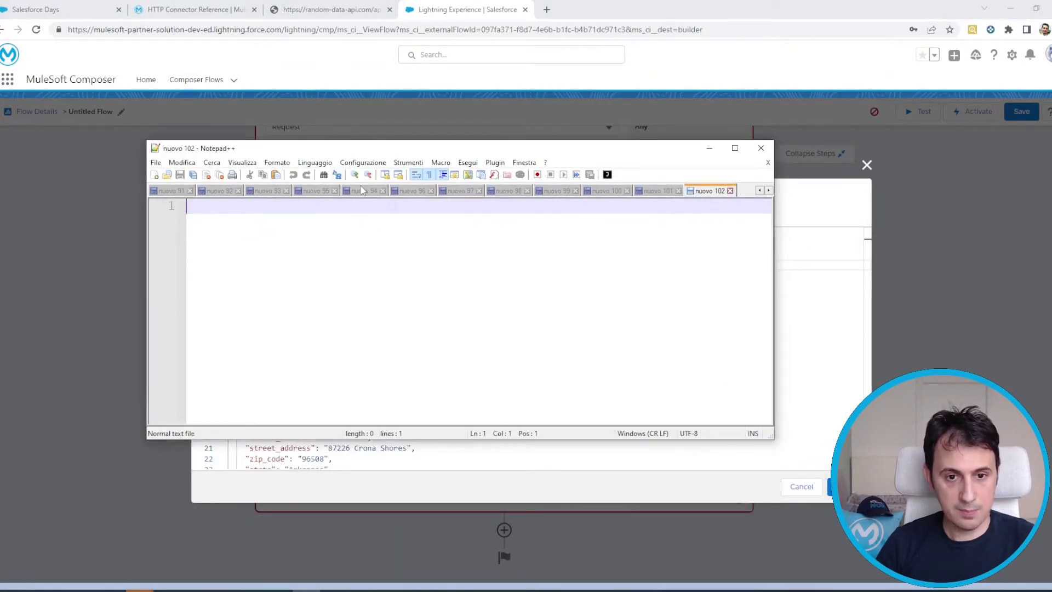
key("ctrl+v")
left_click_drag(820, 488, 858, 520)
scroll(555, 231, "up", 9)
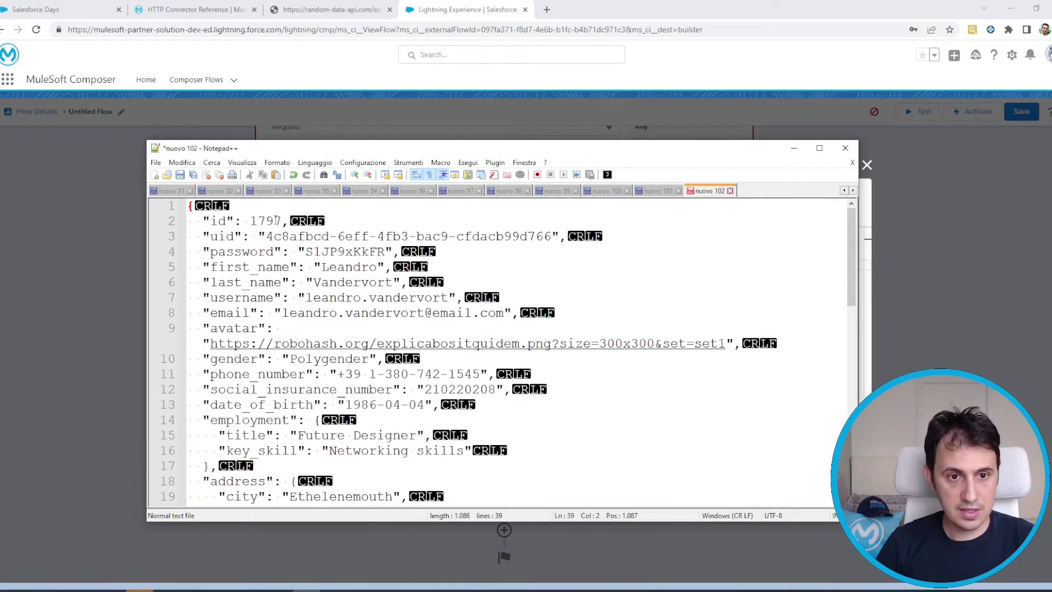
Remove every line break from the JSON by replacing all \r\n with nothing in extended search mode.
key("ctrl+f")
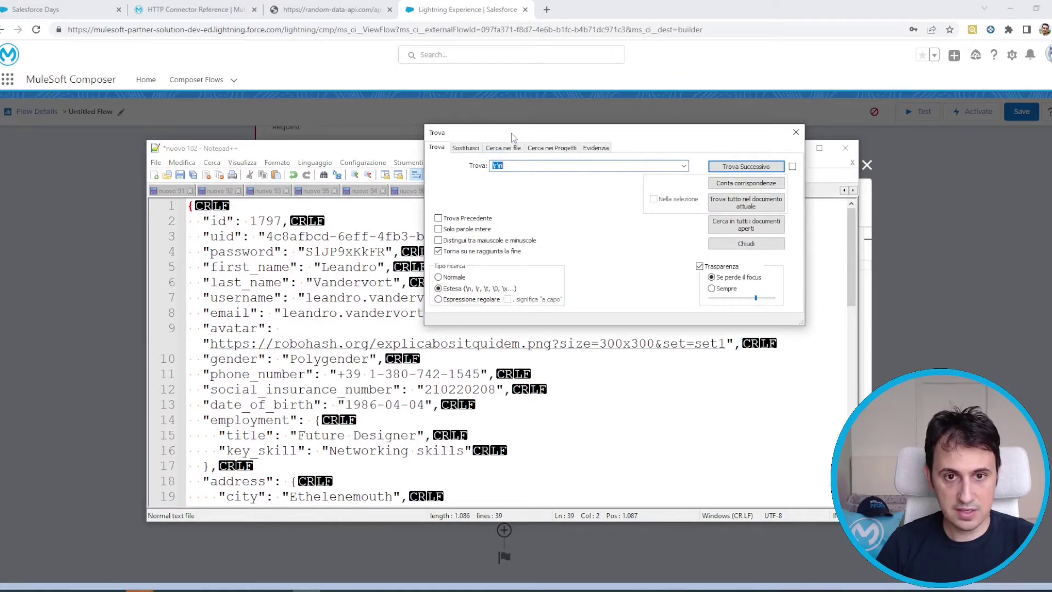
left_click_drag(513, 137, 495, 300)
left_click(476, 329)
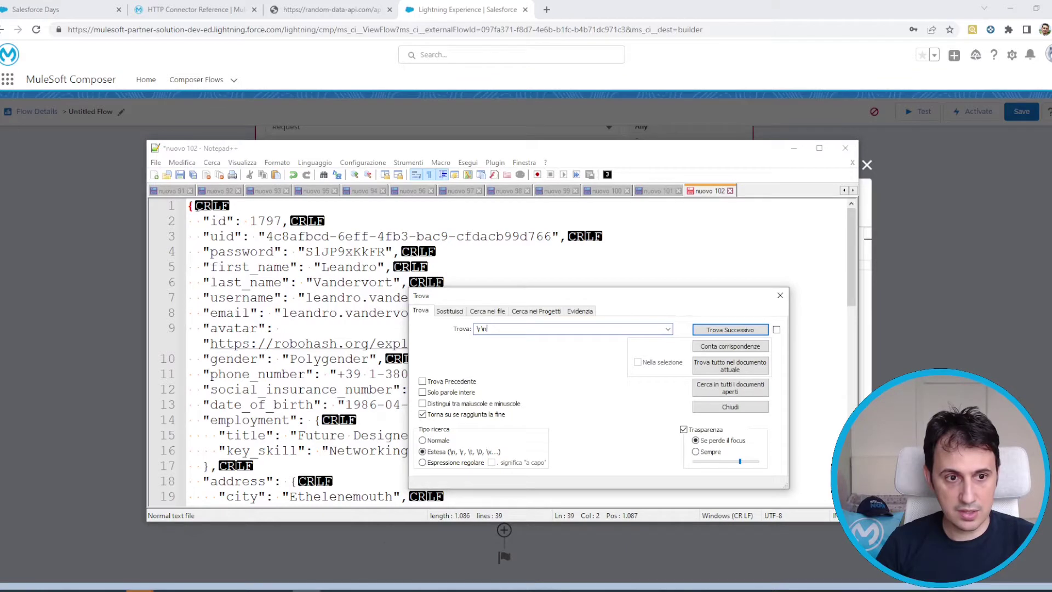
left_click(459, 312)
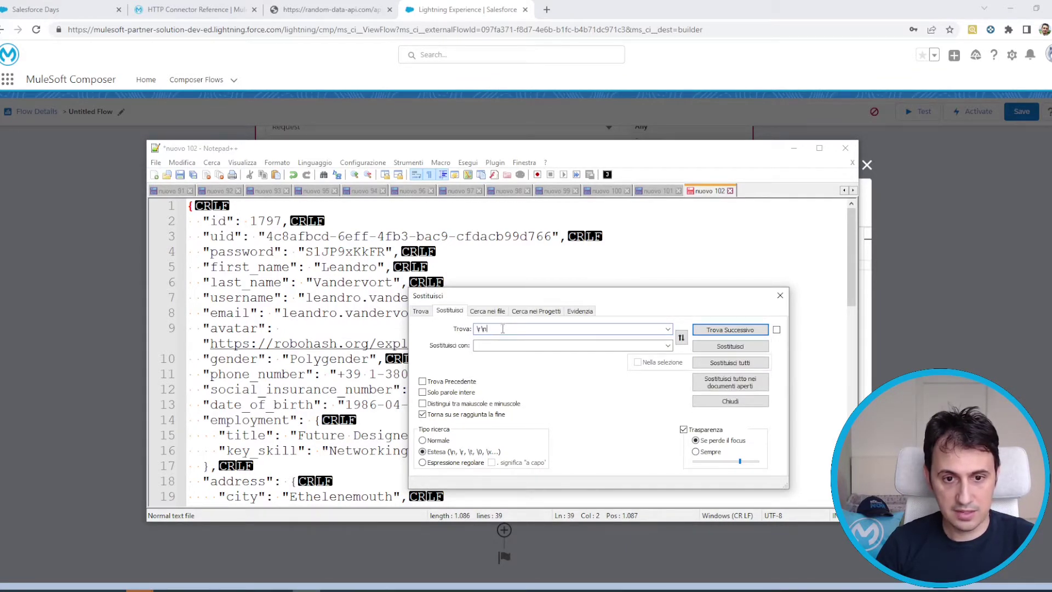
double_click(496, 329)
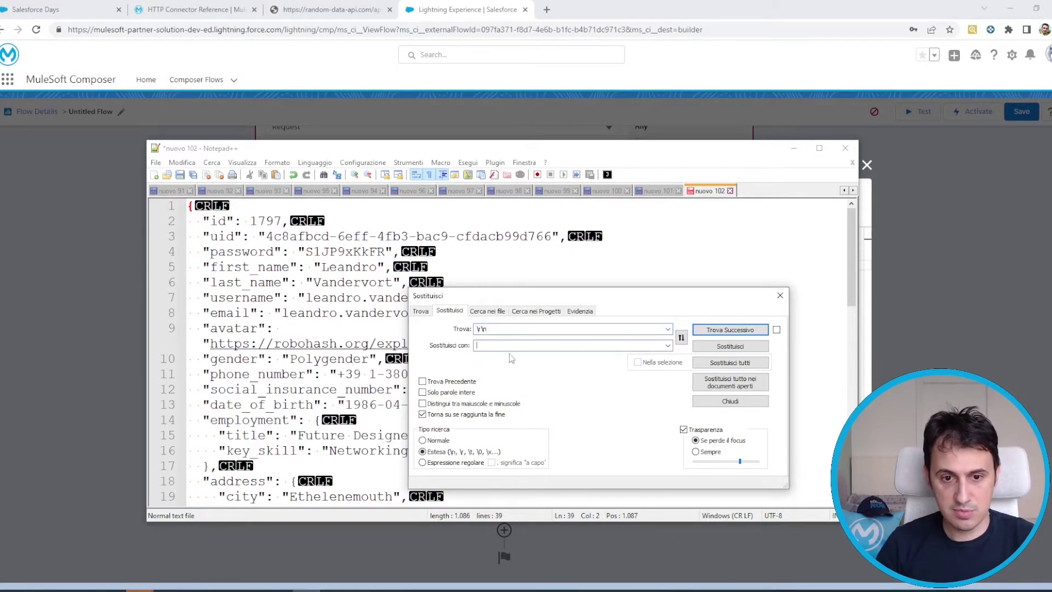
left_click(721, 364)
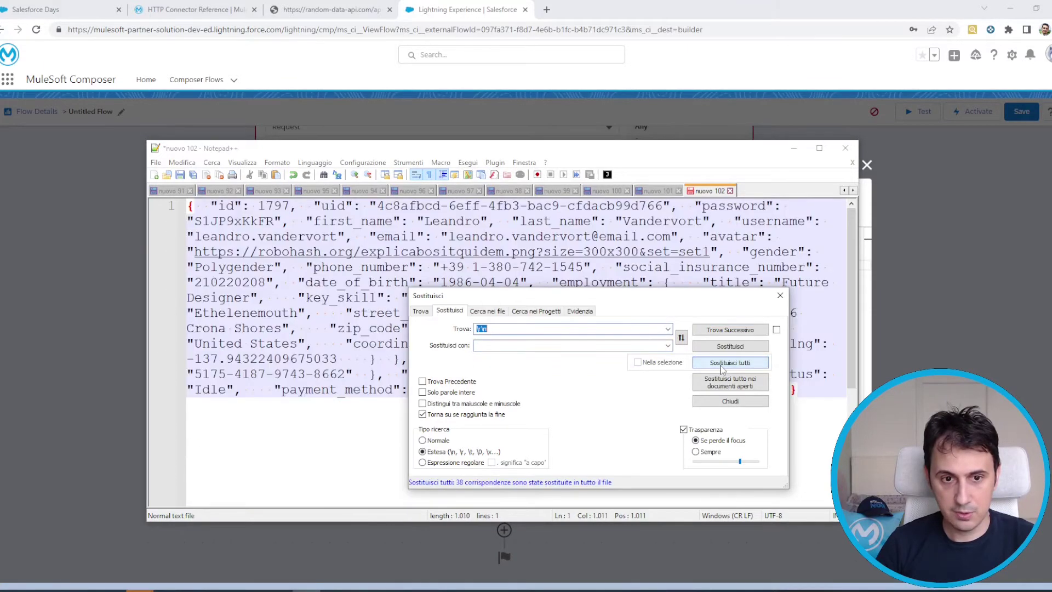
left_click(781, 295)
Copy the single-line JSON from Notepad++ and save it in MuleSoft Composer as the HTTP action's example response, replacing the multi-line version.
left_click_drag(822, 389, 187, 205)
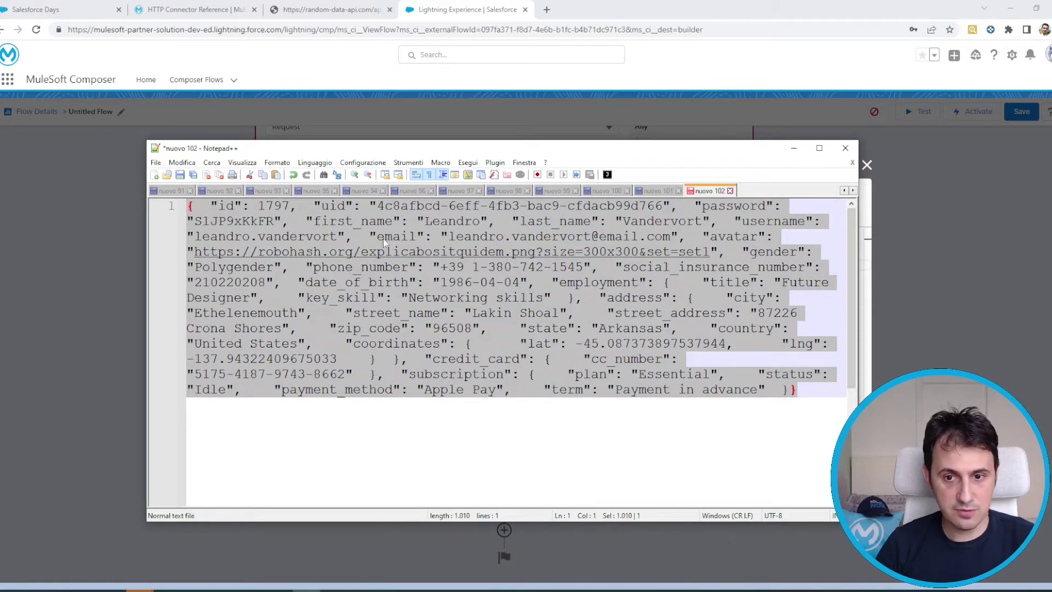
left_click(794, 148)
key("ctrl+a")
key("ctrl+v")
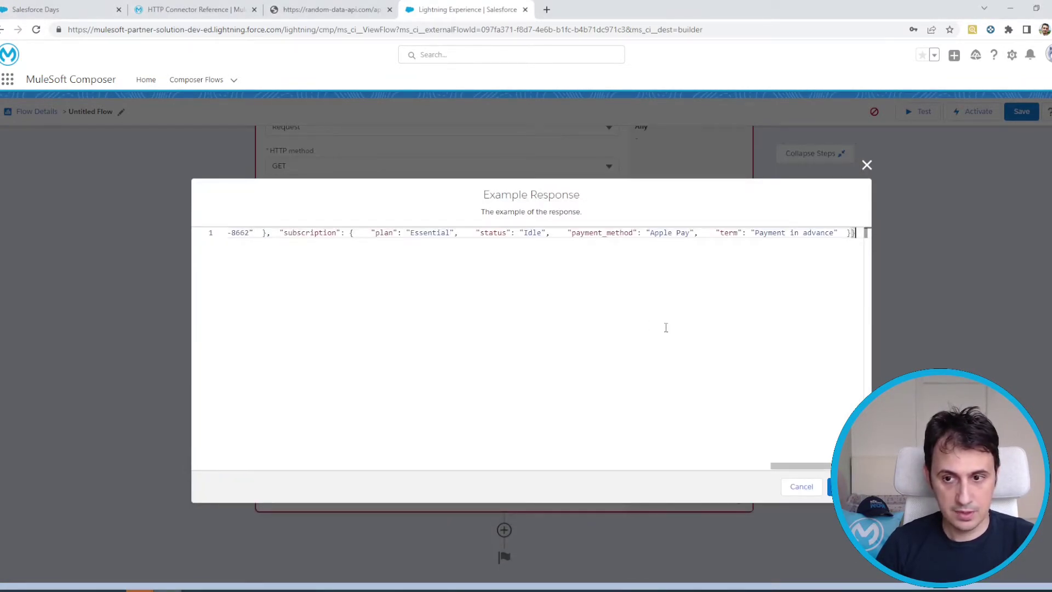
left_click(838, 486)
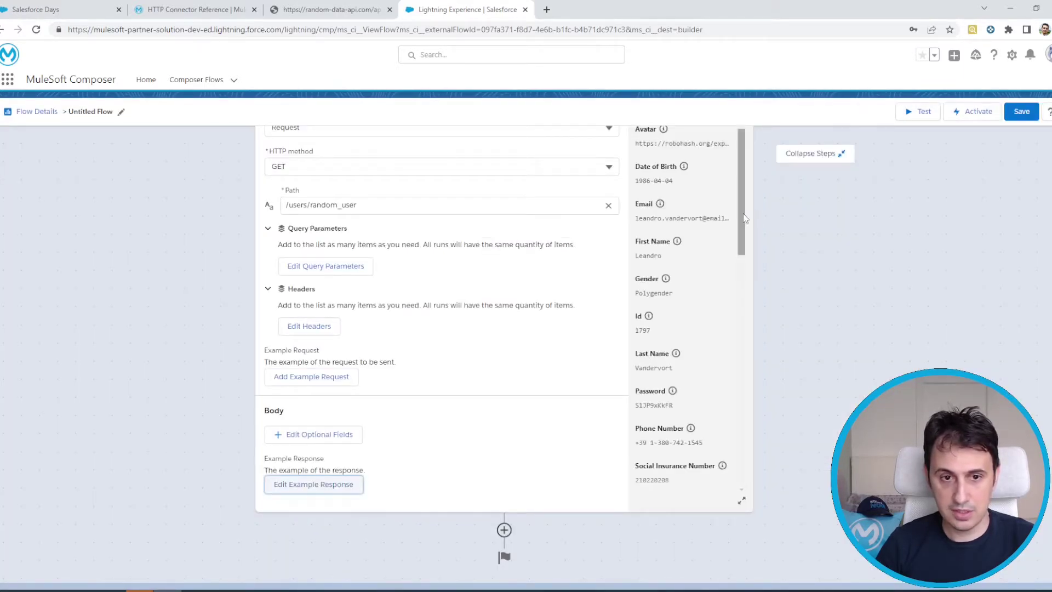
Examine the sample output fields of the random user HTTP action and check the use case slide for the next requirement.
scroll(758, 263, "up", 1)
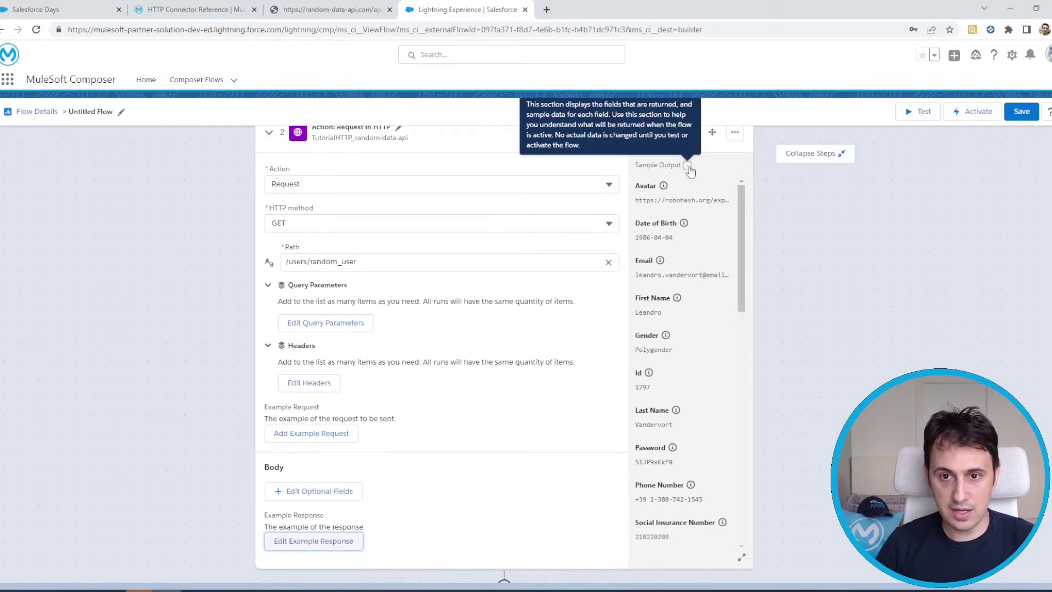
mouse_move(740, 234)
left_mouse_down()
mouse_move(744, 285)
mouse_move(742, 241)
left_mouse_up()
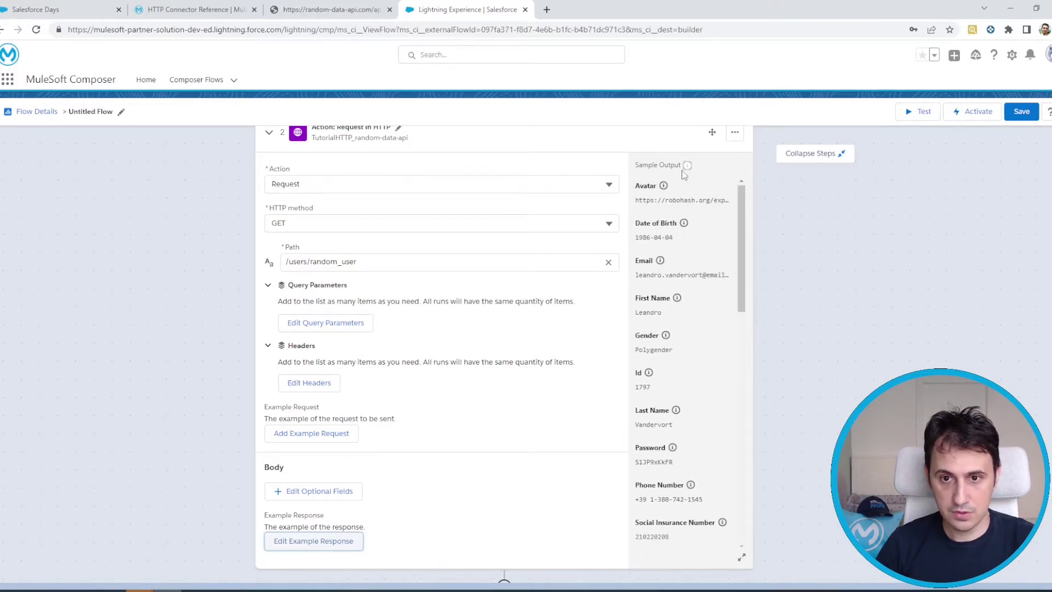
mouse_move(688, 171)
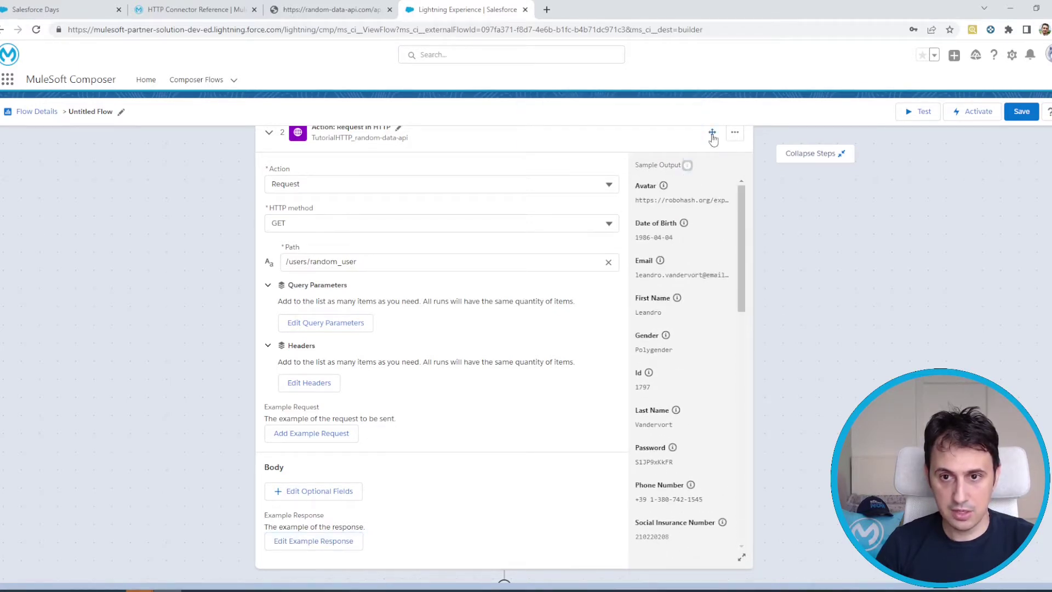
mouse_move(740, 251)
left_mouse_down()
mouse_move(739, 281)
mouse_move(739, 252)
left_mouse_up()
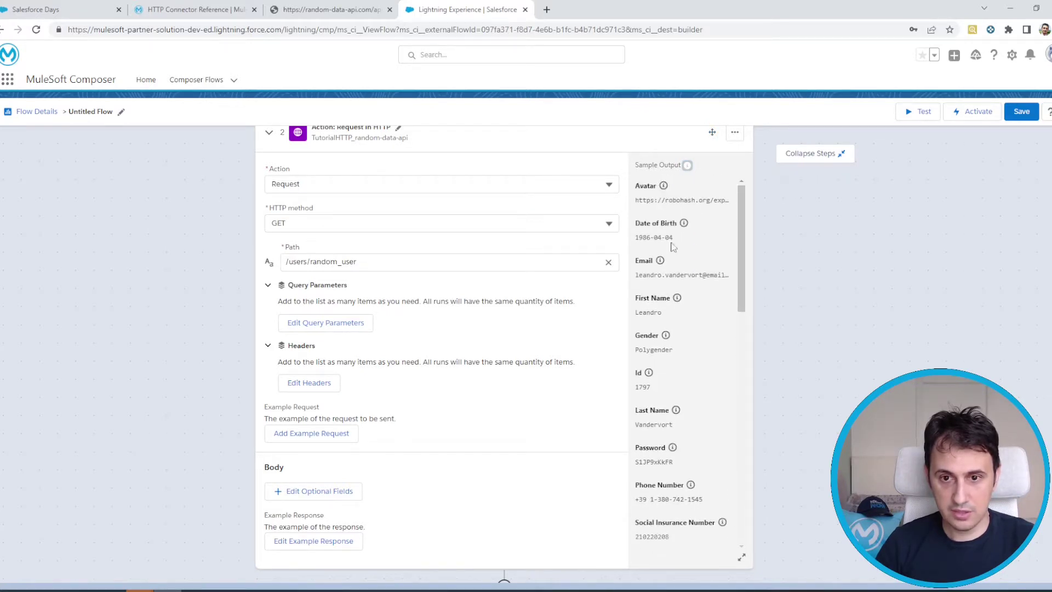
left_click_drag(746, 264, 755, 431)
scroll(383, 527, "down", 1)
scroll(477, 346, "up", 2)
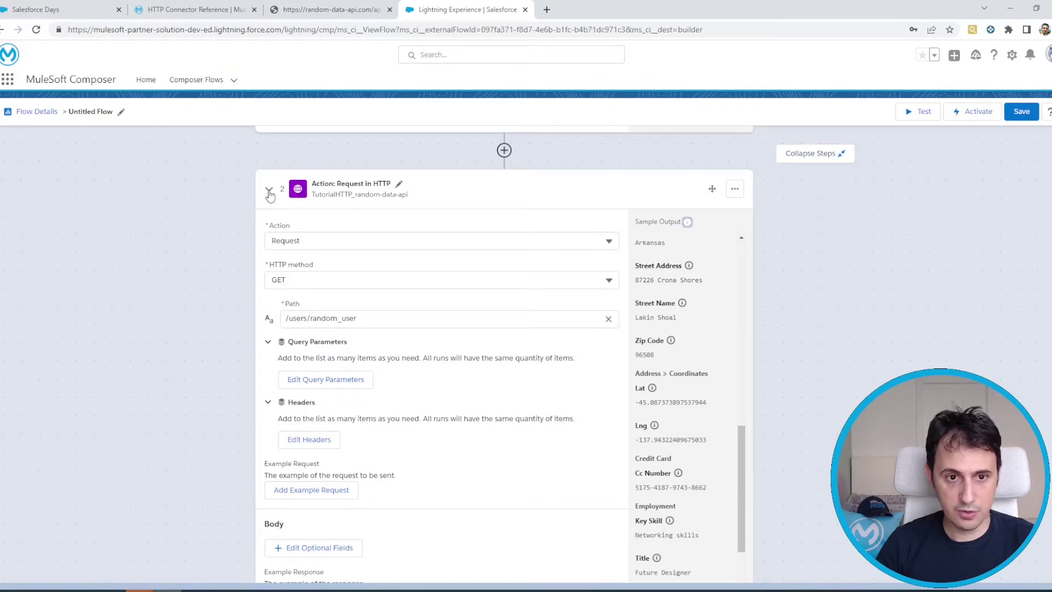
key("alt+Tab")
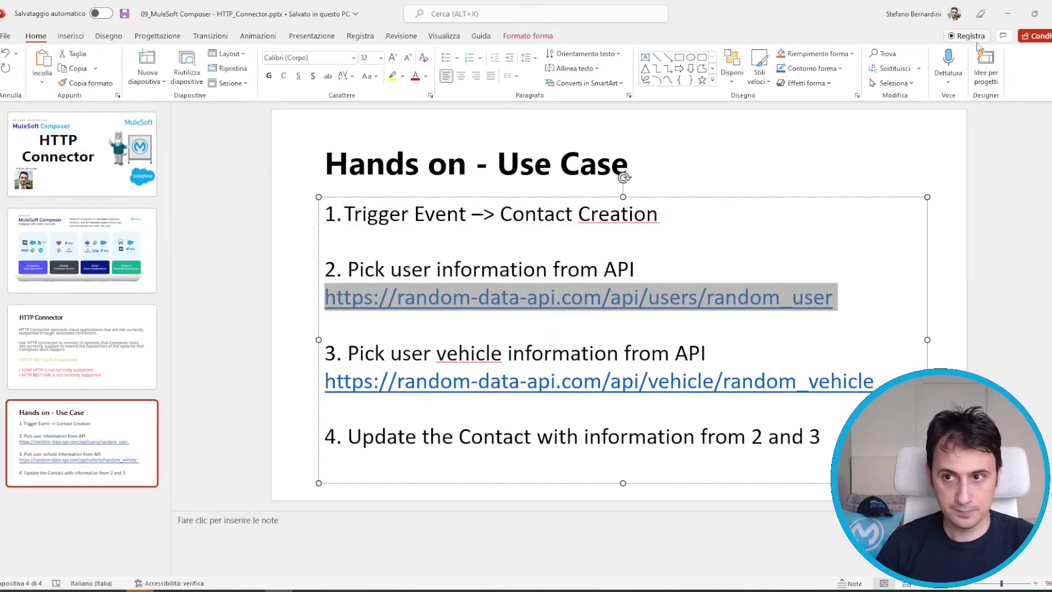
key("alt+Tab")
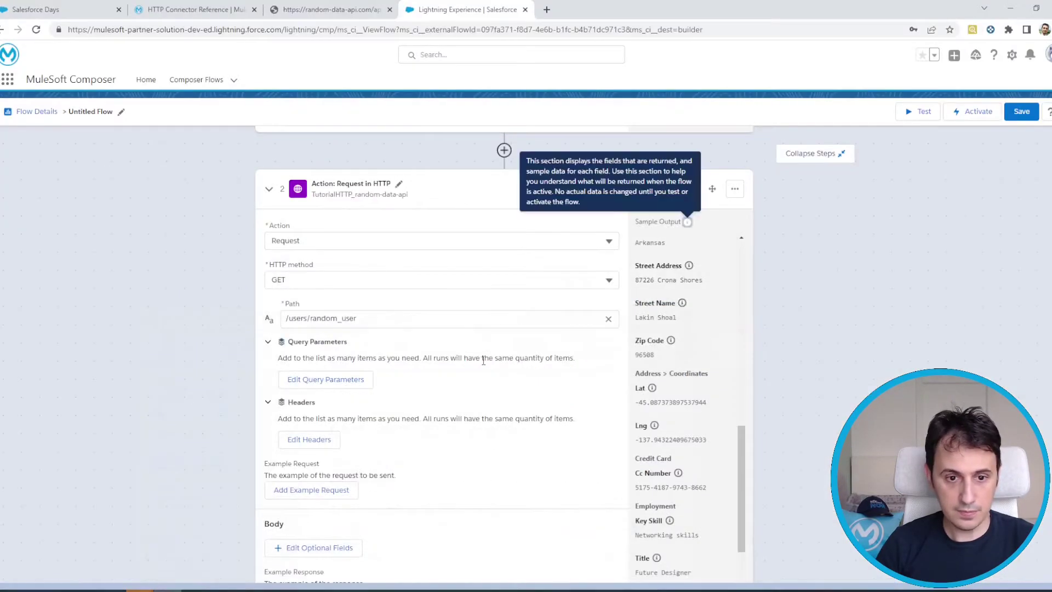
Collapse the random user step and add a second HTTP action below it, using the TutorialHTTP_random-data-api connection and the Request action.
left_click(268, 188)
left_click(508, 421)
scroll(609, 438, "down", 5)
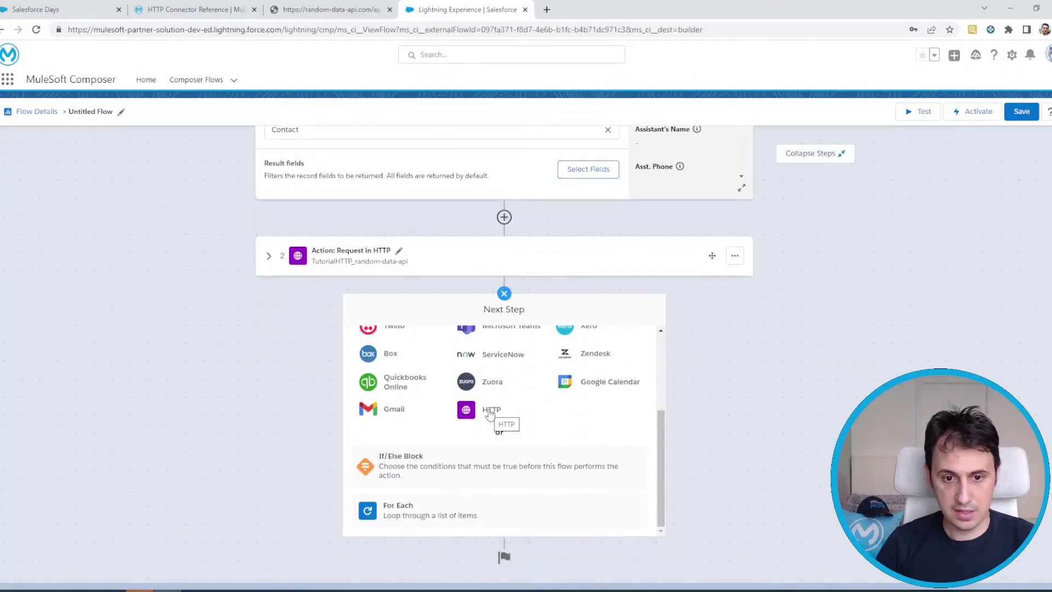
left_click(489, 412)
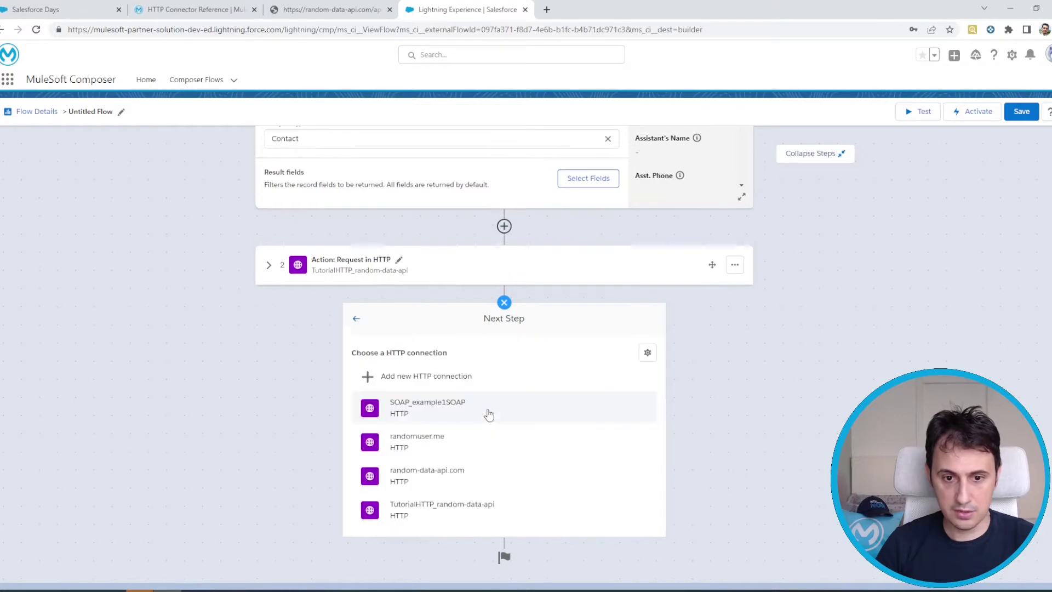
left_click(434, 515)
left_click(608, 434)
left_click(383, 460)
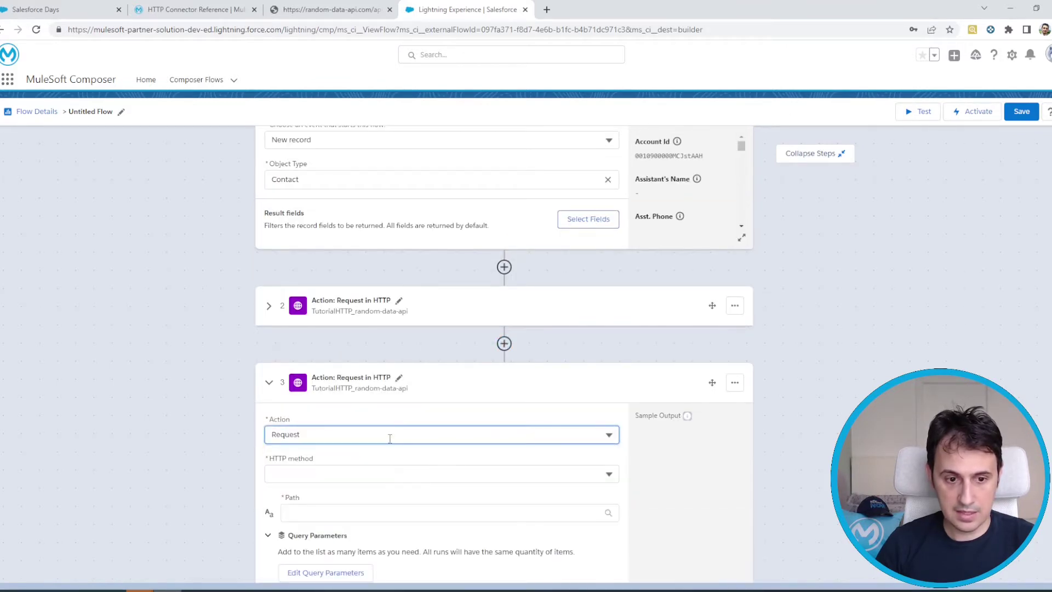
Set the new HTTP action's path to /vehicle/random_vehicle, copied from the use case slide in PowerPoint, and its HTTP method to GET.
scroll(390, 437, "down", 2)
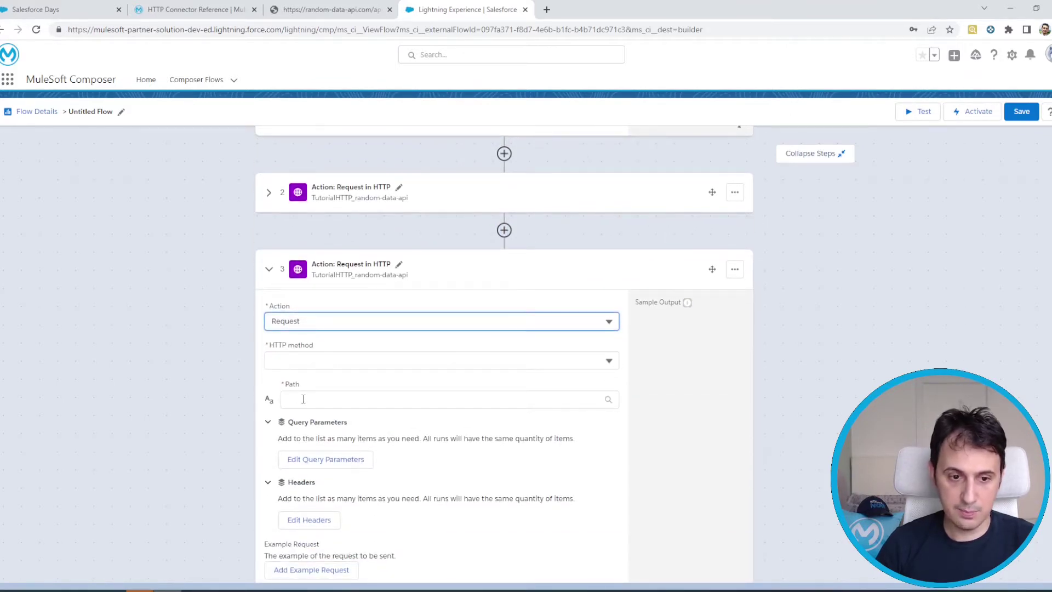
left_click(307, 588)
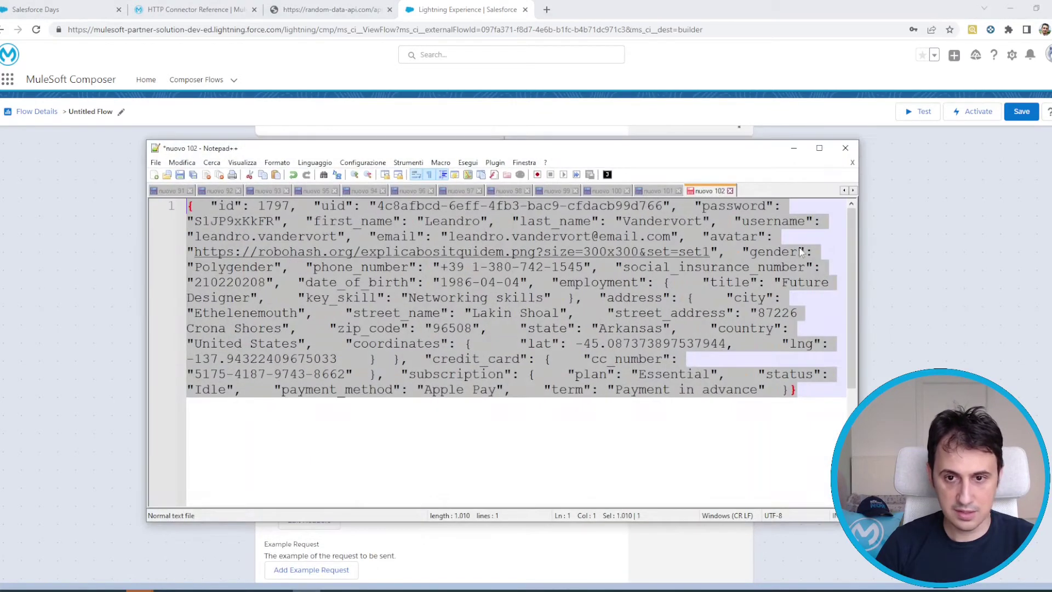
left_click(794, 149)
left_click(278, 589)
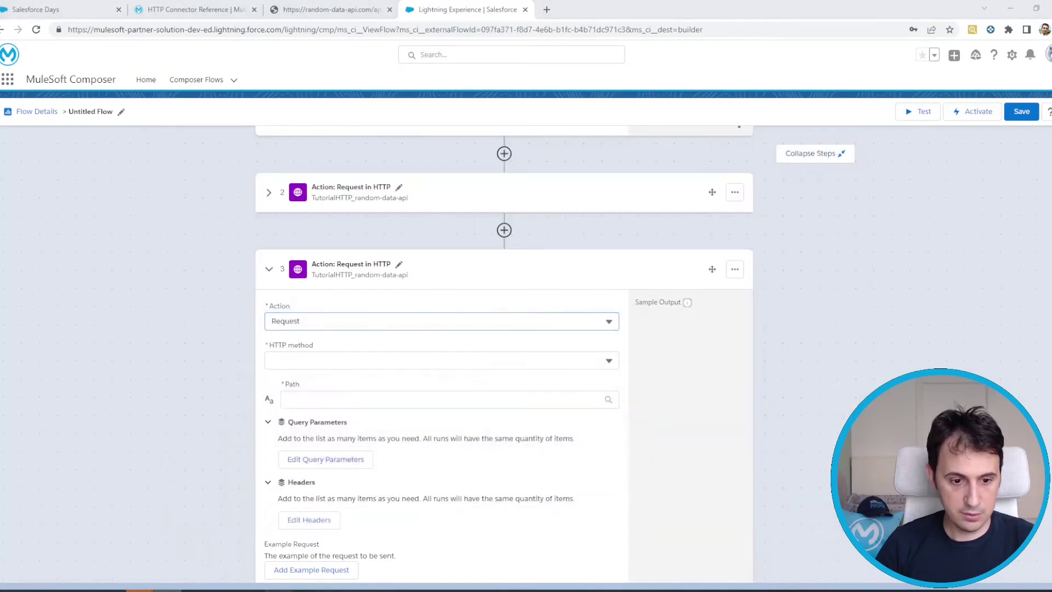
left_click_drag(878, 382, 657, 382)
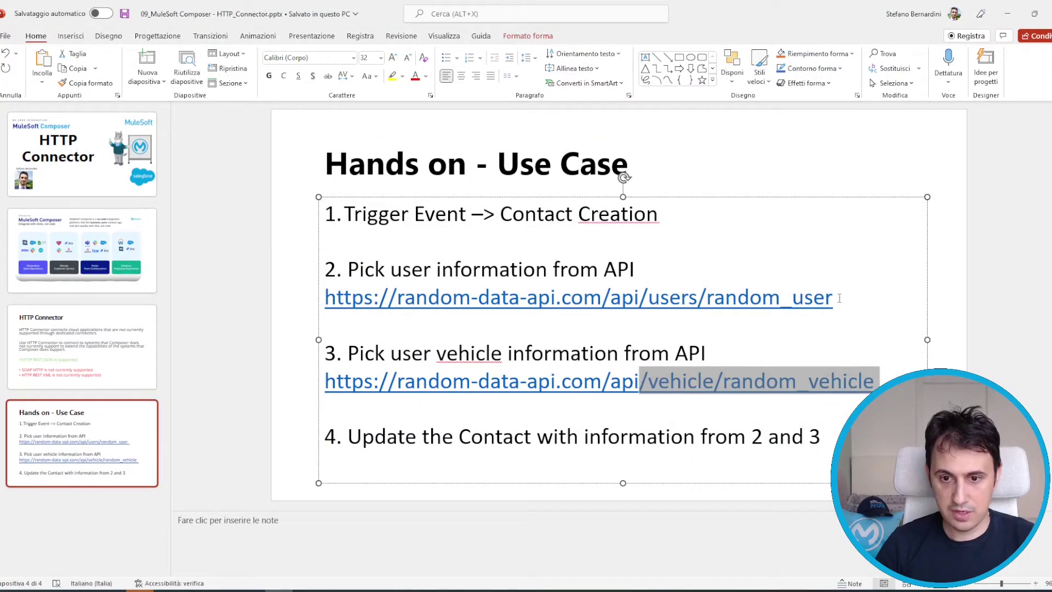
left_click(1007, 13)
left_click(300, 399)
type("/vehicle/random_vehicle")
left_click(309, 361)
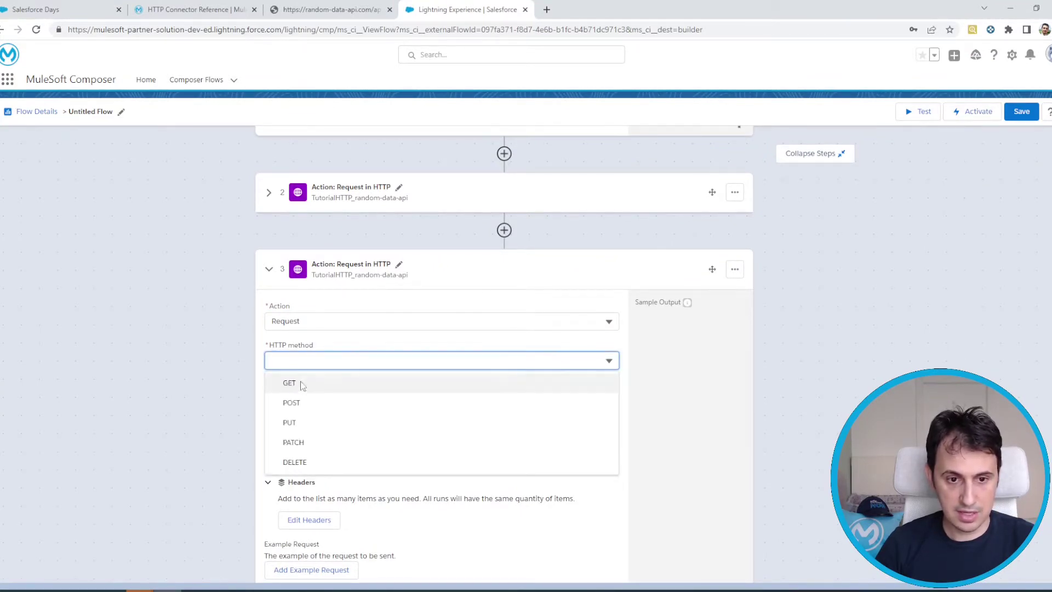
left_click(301, 386)
scroll(242, 341, "down", 3)
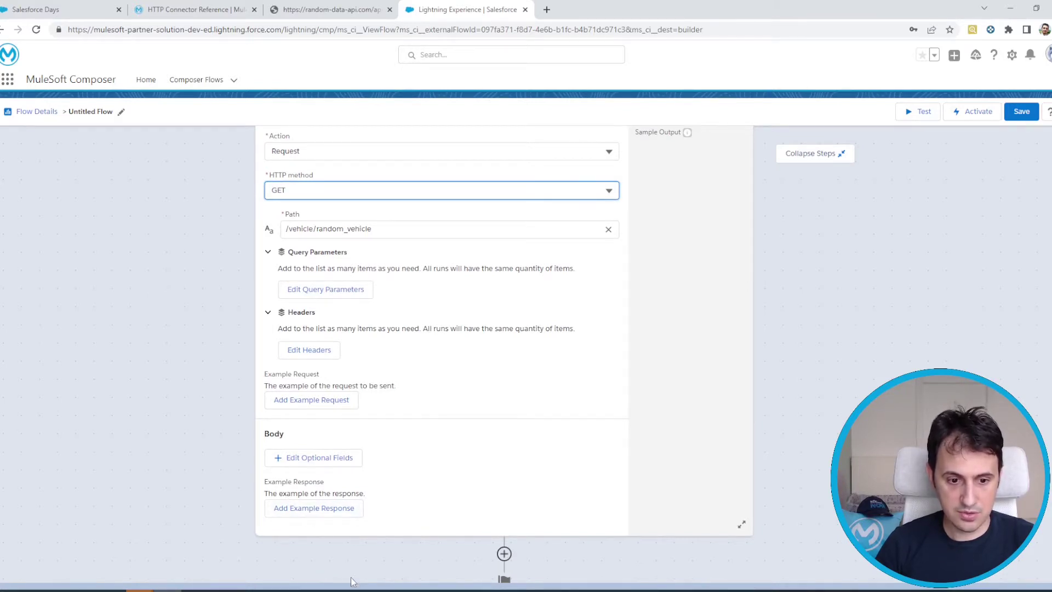
left_click(279, 590)
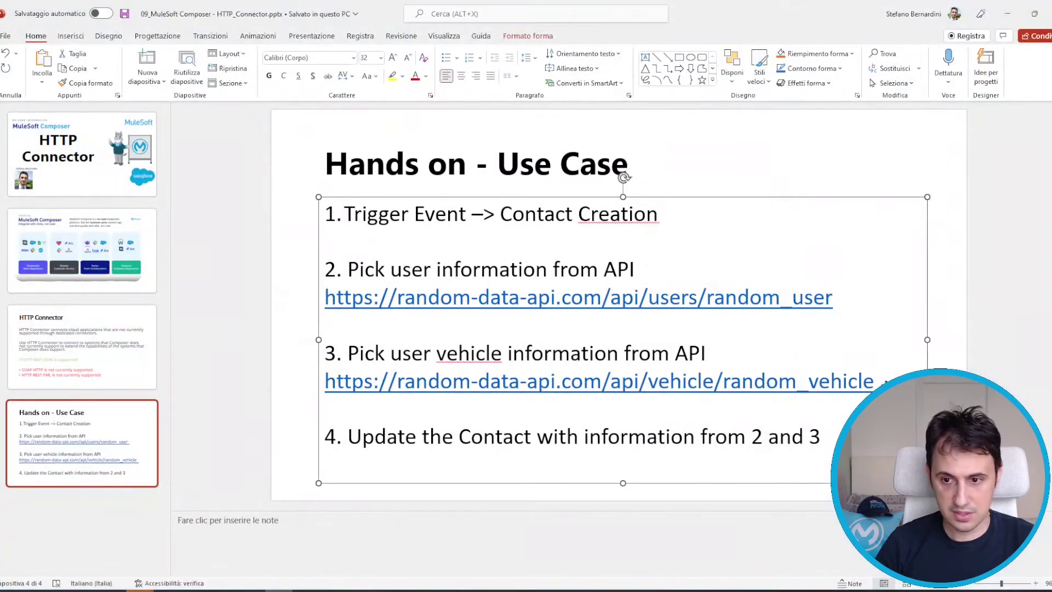
left_click_drag(874, 382, 324, 382)
key("ctrl+c")
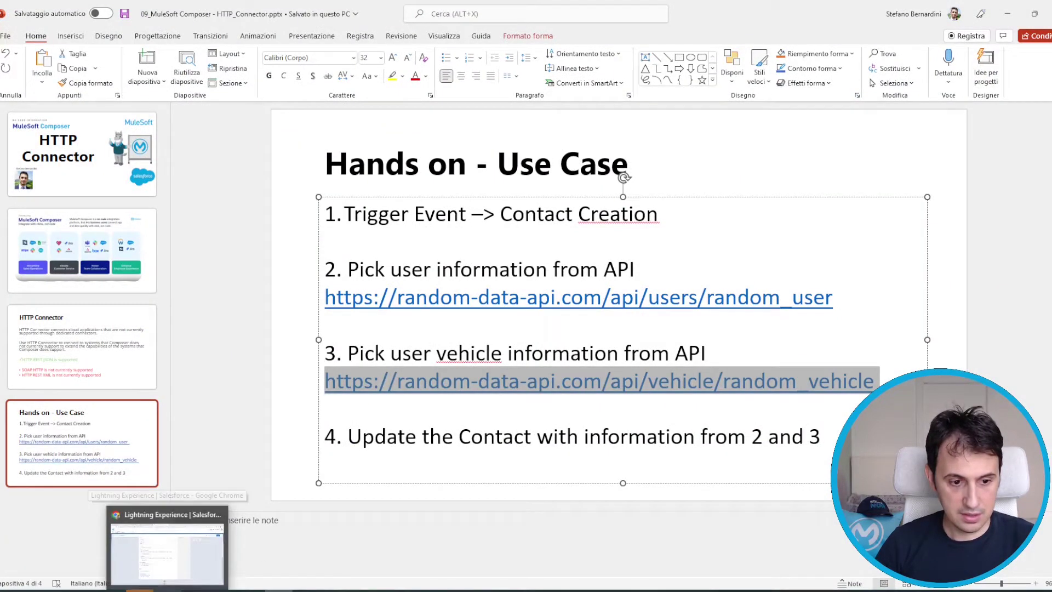
left_click(167, 590)
left_click(318, 9)
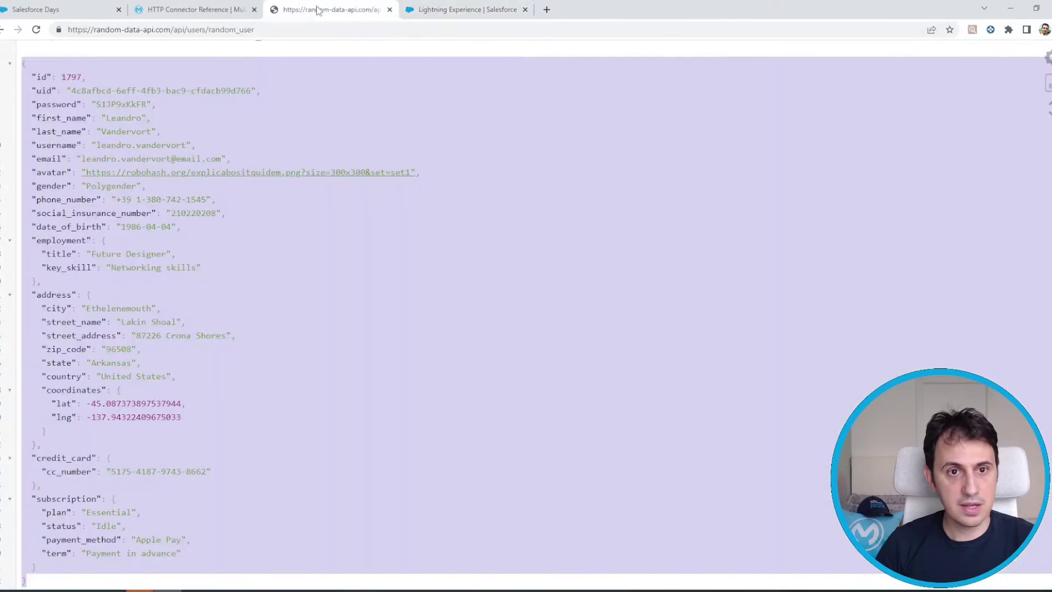
left_click(320, 29)
key("ctrl+v")
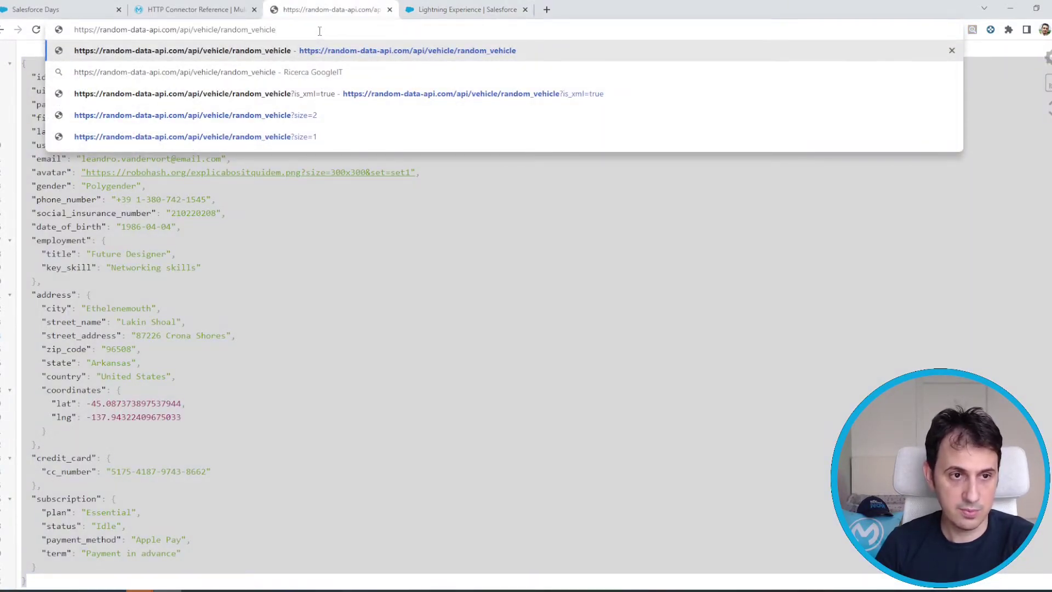
key("Return")
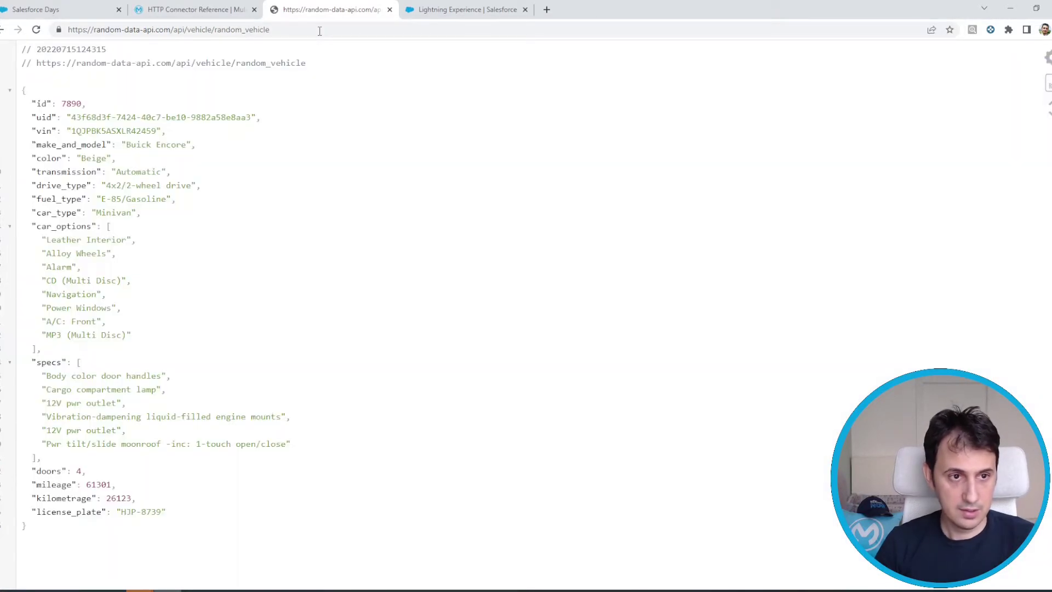
Copy the complete vehicle JSON response and save it as the example response of the /vehicle/random_vehicle HTTP action in MuleSoft Composer.
left_click_drag(22, 90, 119, 498)
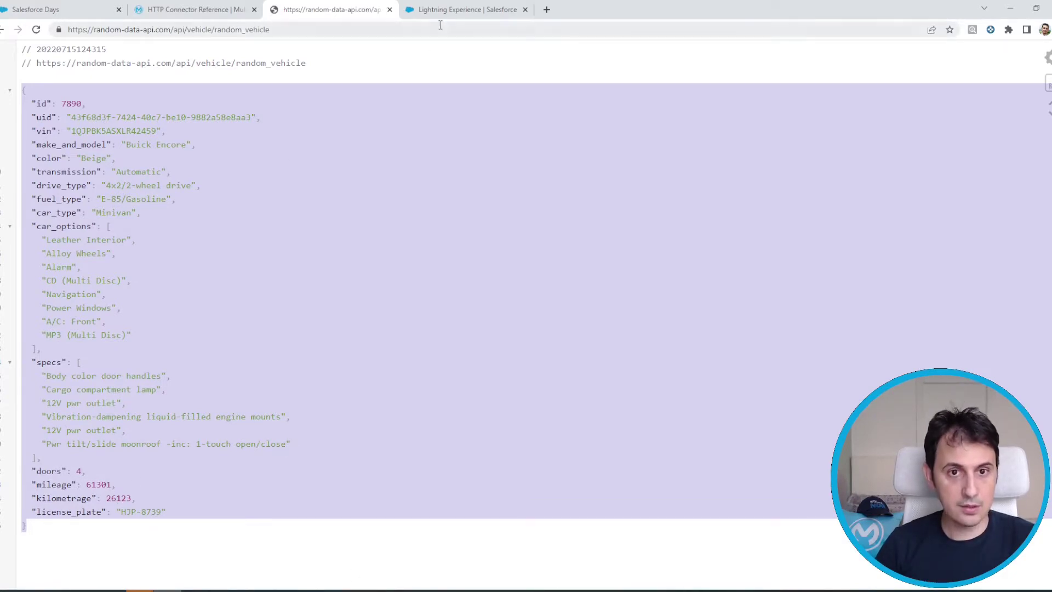
left_click(450, 10)
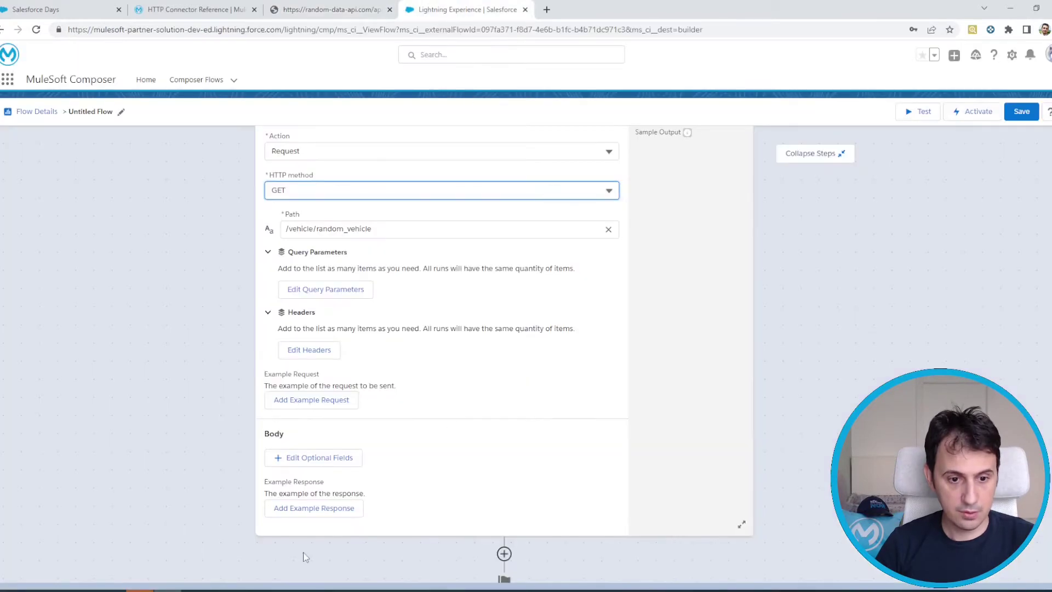
left_click(309, 508)
key("ctrl+a")
key("ctrl+v")
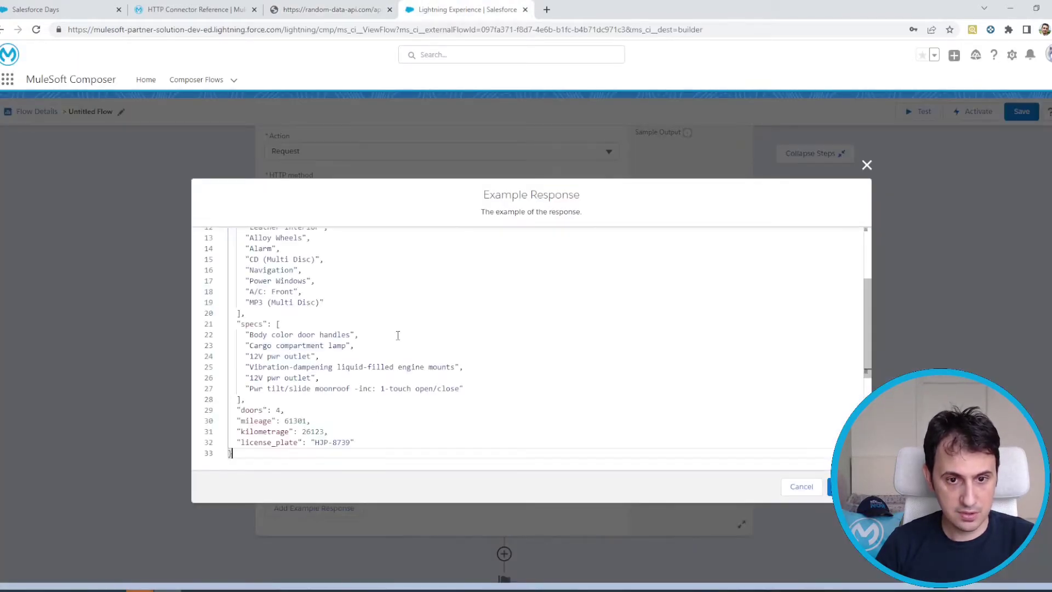
left_click(845, 487)
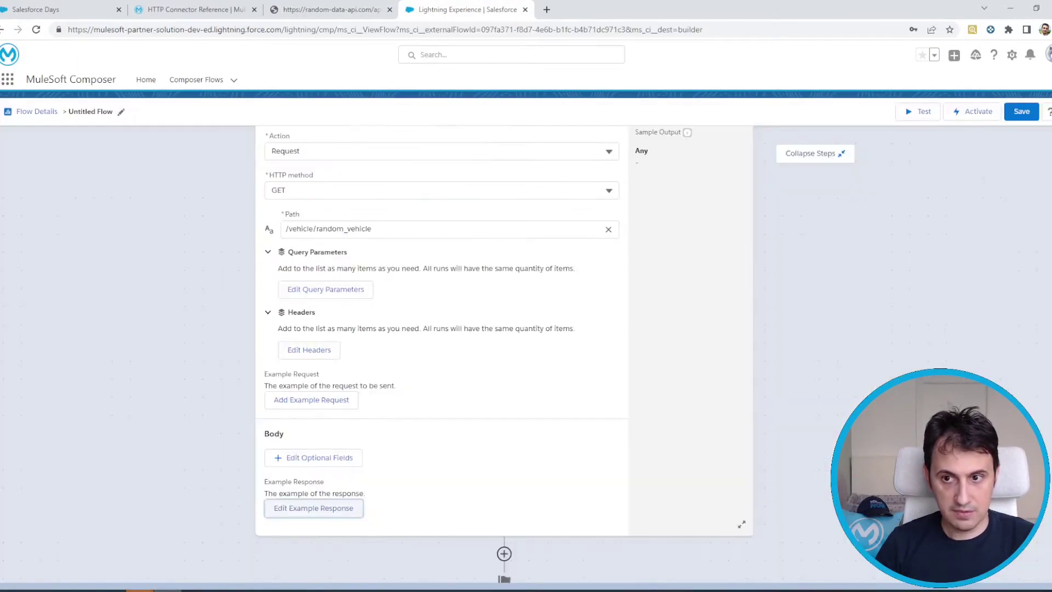
Check the vehicle HTTP action's sample output and review the flow's list of errors to fix.
scroll(762, 357, "up", 2)
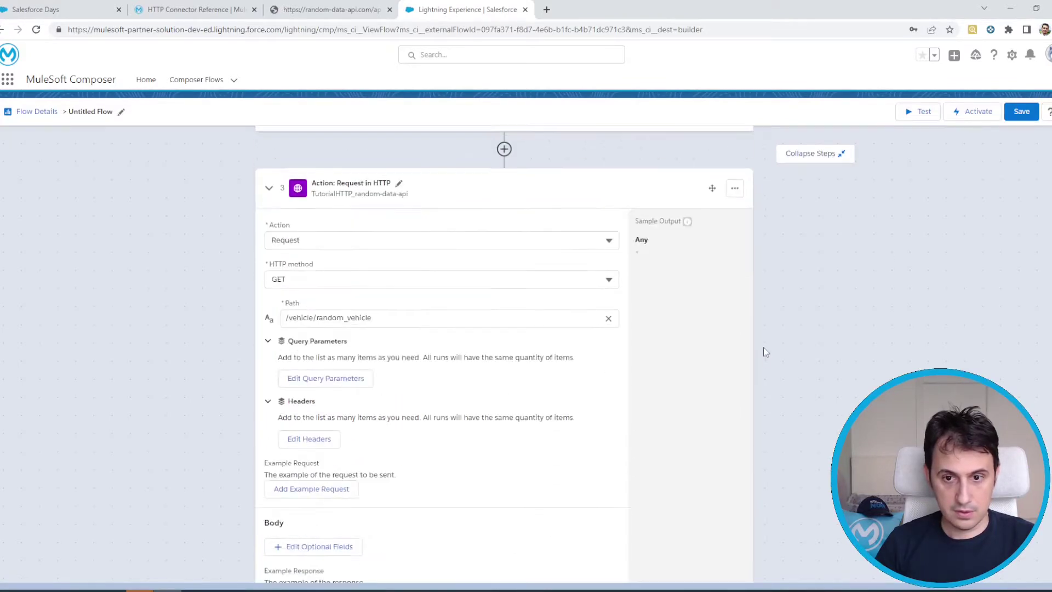
scroll(764, 350, "down", 3)
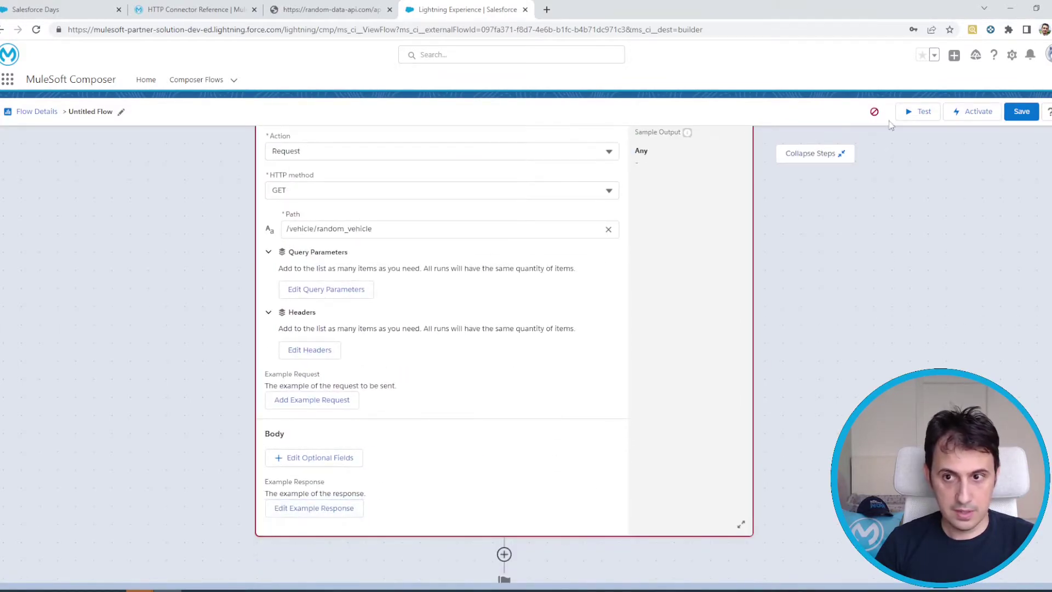
left_click(876, 113)
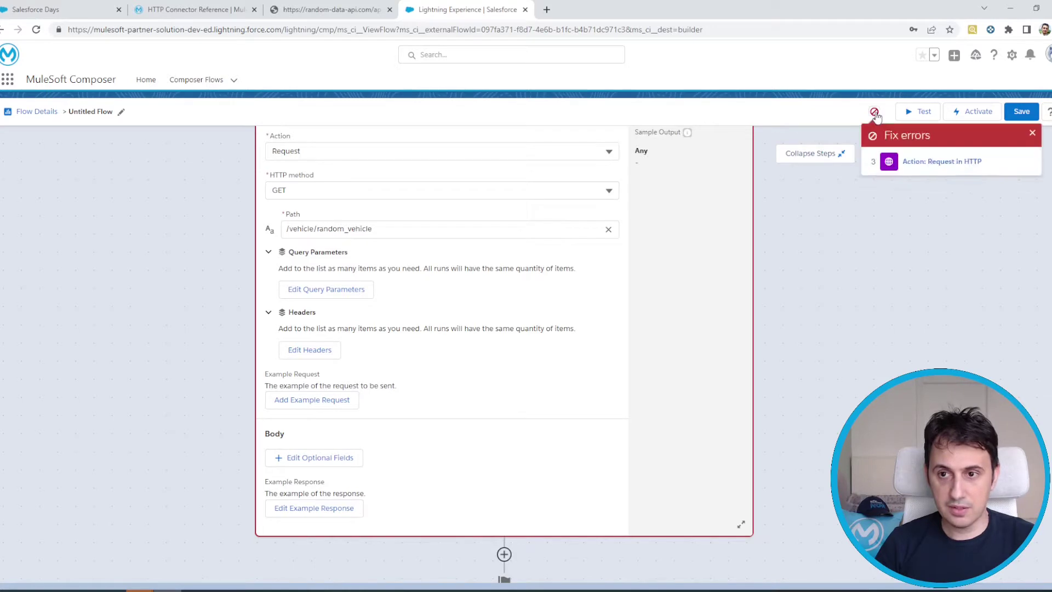
left_click(1032, 134)
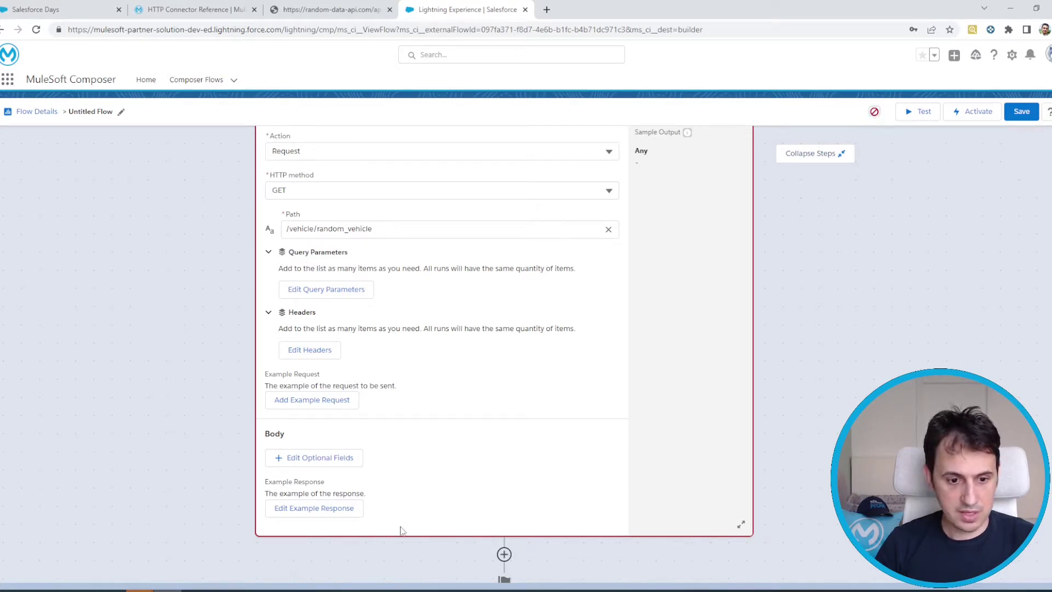
Switch to Notepad++ and paste the vehicle JSON response into a new document.
mouse_move(305, 589)
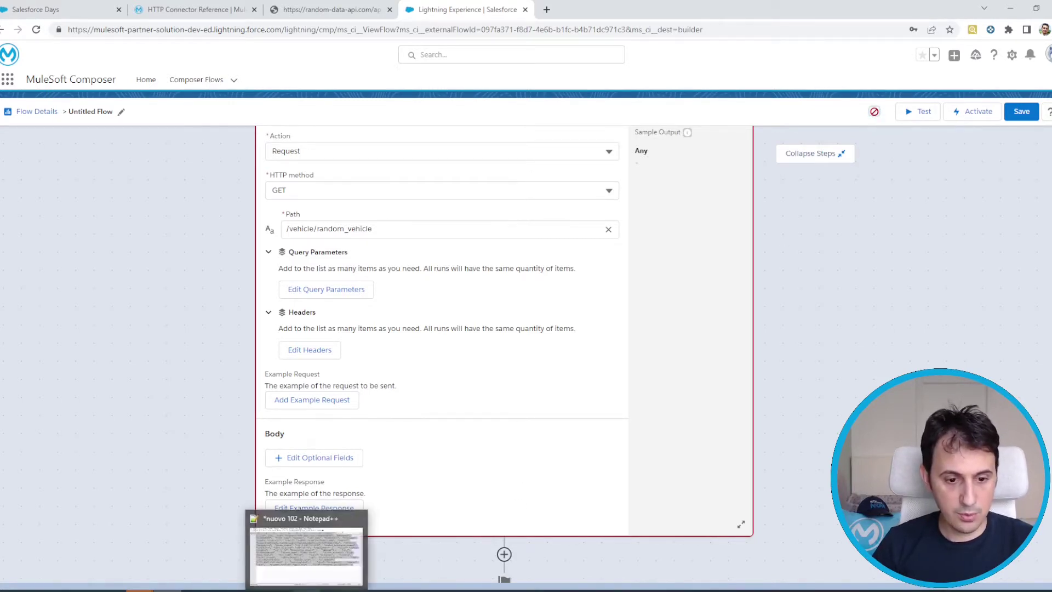
left_click(305, 515)
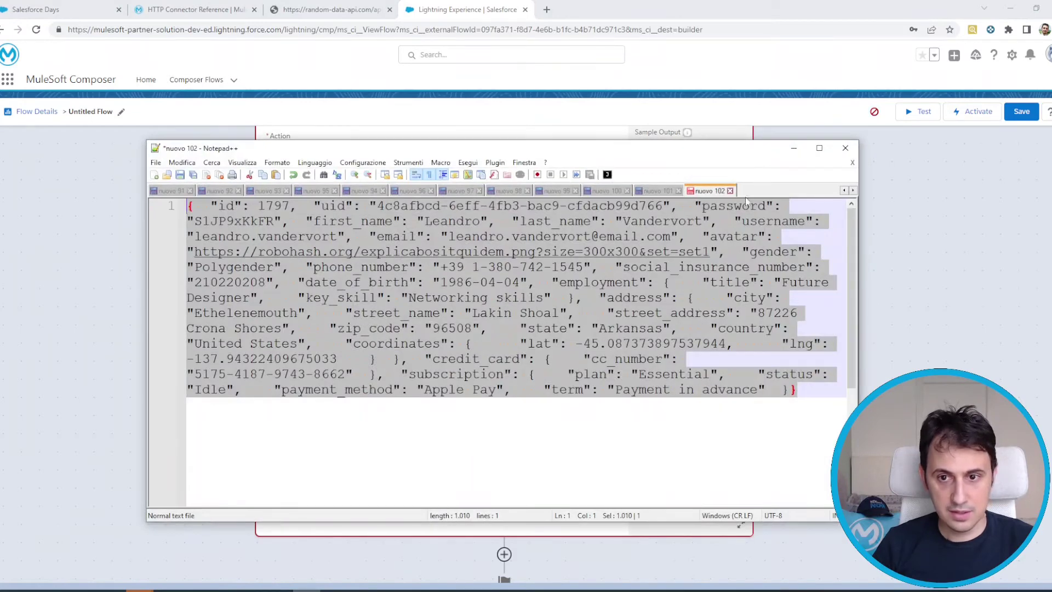
double_click(753, 191)
key("ctrl+v")
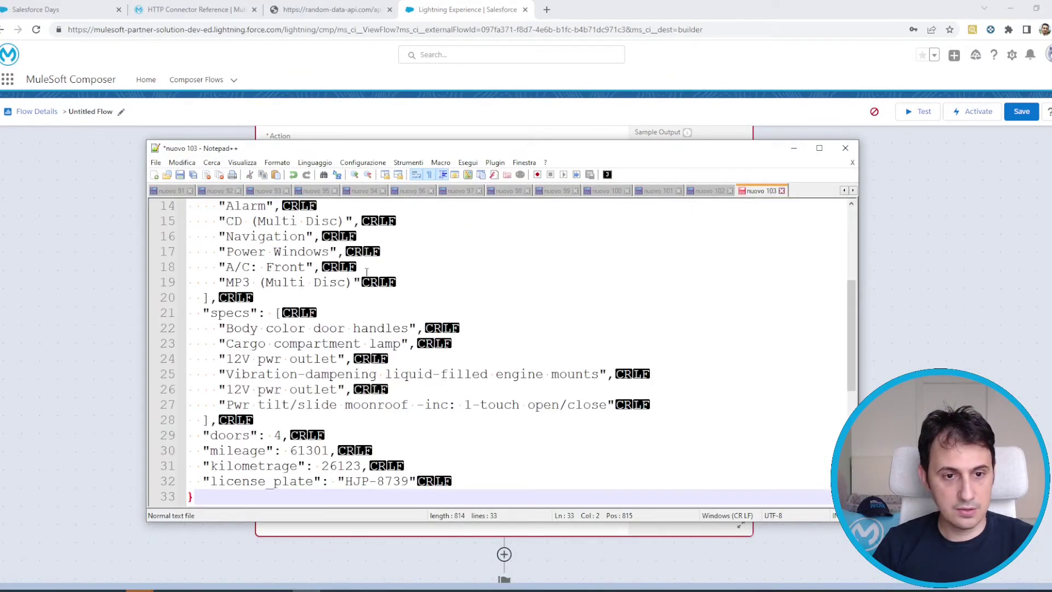
Replace all \r\n line breaks in the pasted vehicle JSON with nothing so that it becomes a single line.
scroll(636, 260, "up", 5)
left_click(258, 205)
key("ctrl+f")
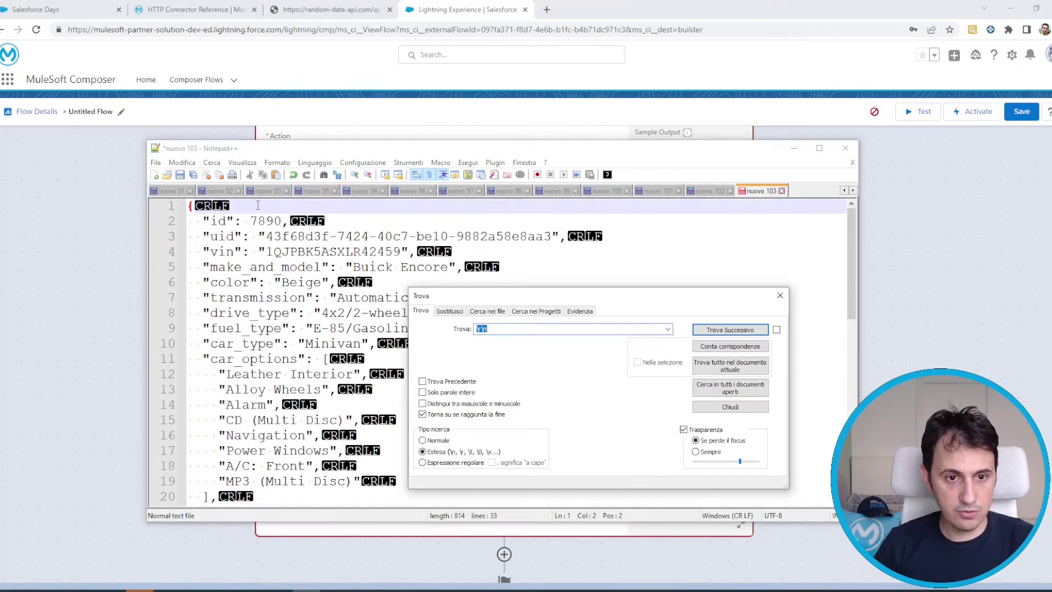
left_click(450, 311)
left_click(502, 330)
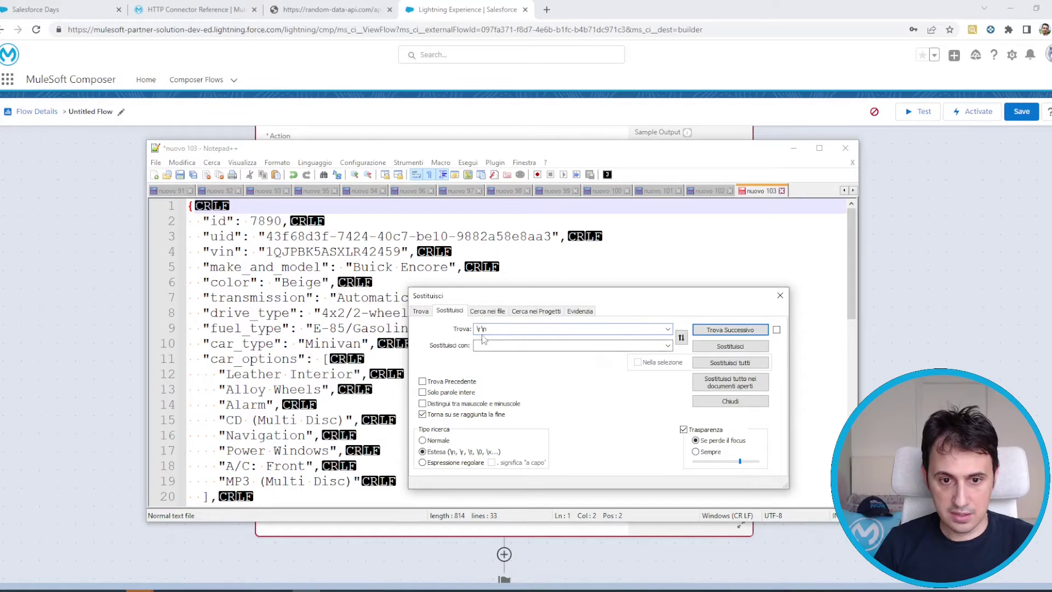
left_click(505, 347)
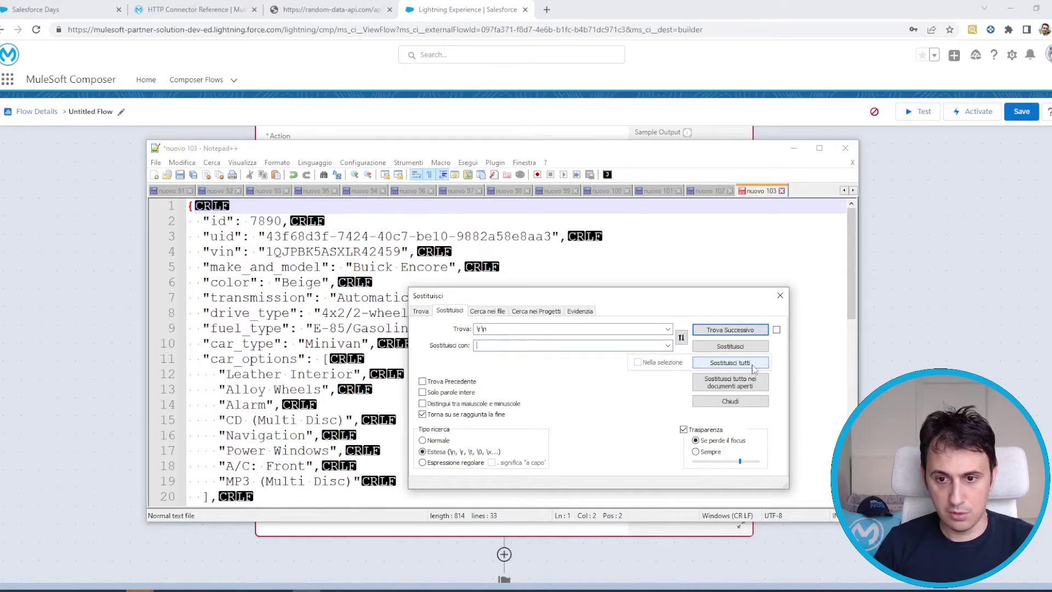
left_click(731, 362)
key("Escape")
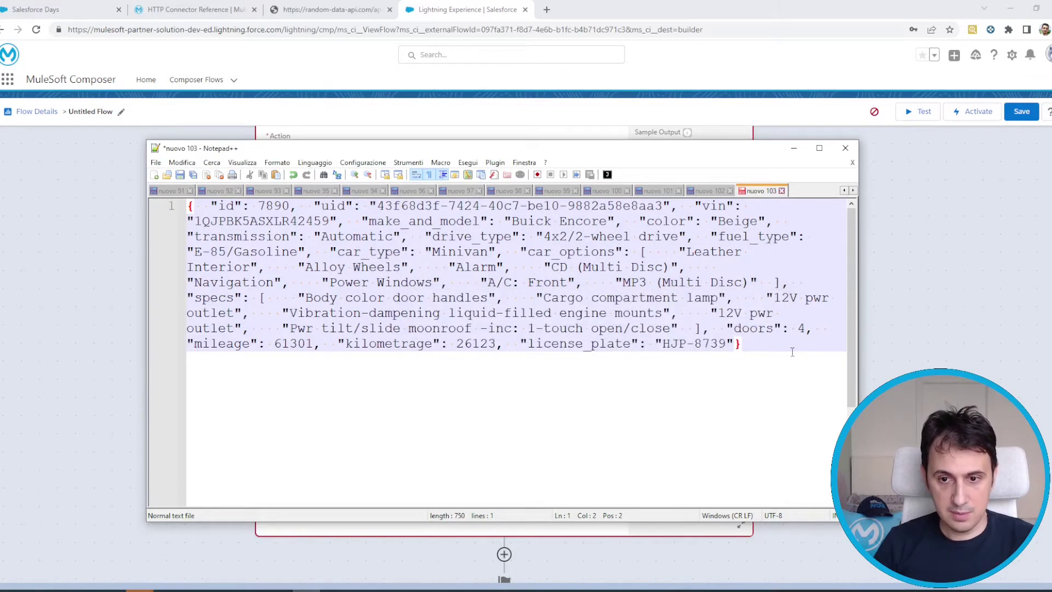
Copy the single-line vehicle JSON and save it as the /vehicle/random_vehicle action's example response in MuleSoft Composer, replacing the existing content.
left_click_drag(792, 351, 165, 191)
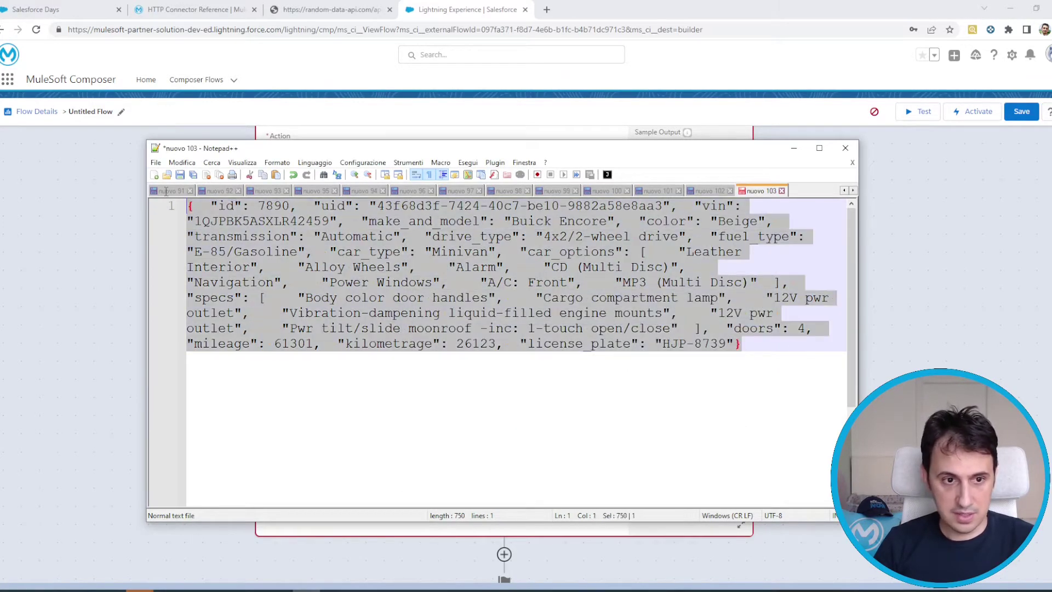
left_click(467, 16)
left_click(317, 508)
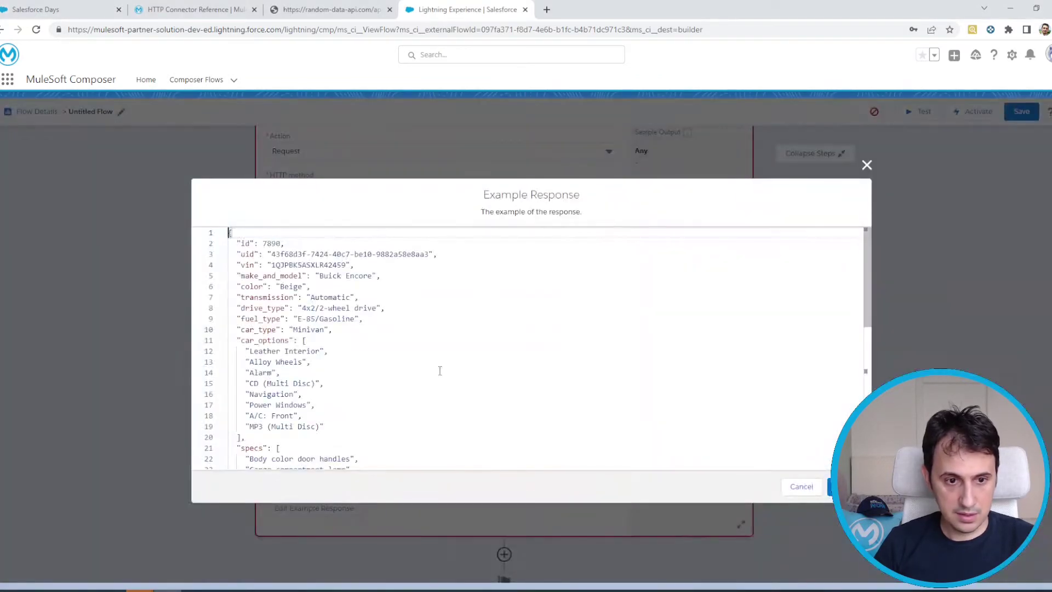
key("ctrl+a")
key("ctrl+v")
left_click(828, 486)
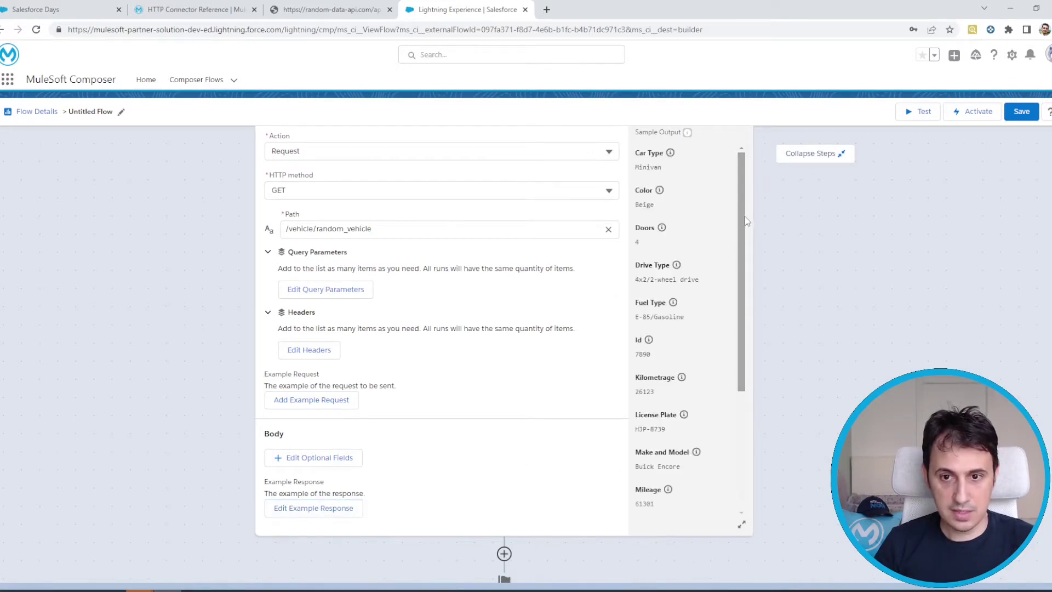
Examine the vehicle HTTP action's sample output fields, from Car Type down to Specs, and collapse the action.
scroll(821, 262, "up", 1)
scroll(821, 261, "up", 1)
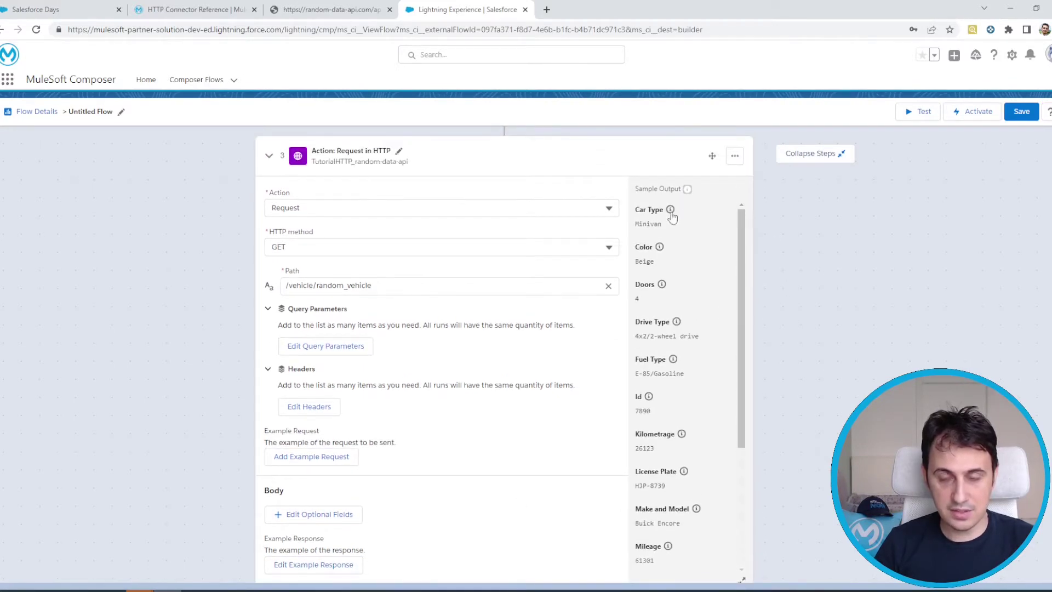
scroll(738, 227, "down", 1)
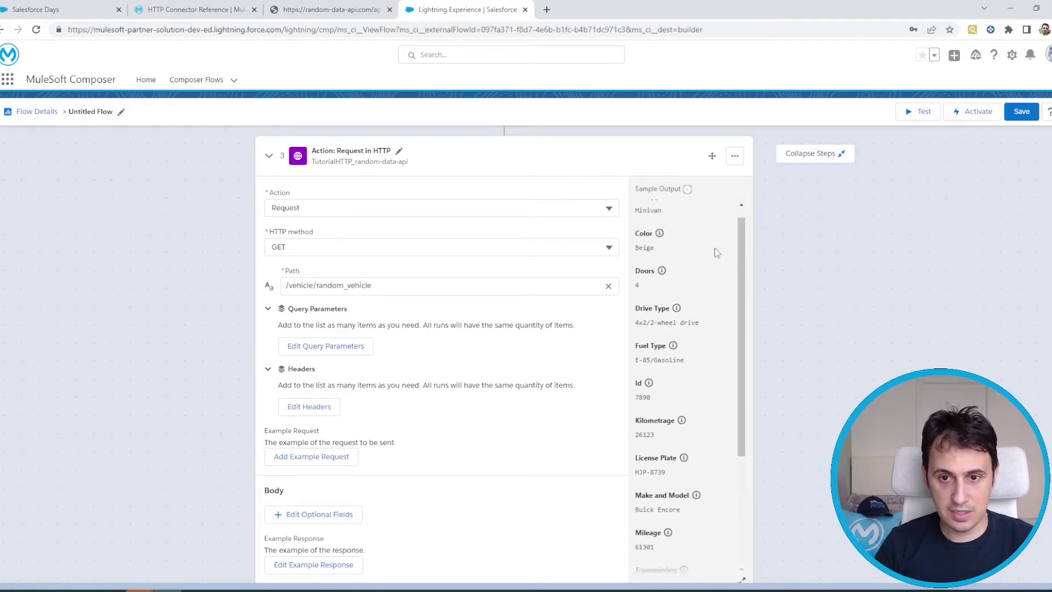
scroll(714, 248, "up", 1)
scroll(692, 326, "down", 4)
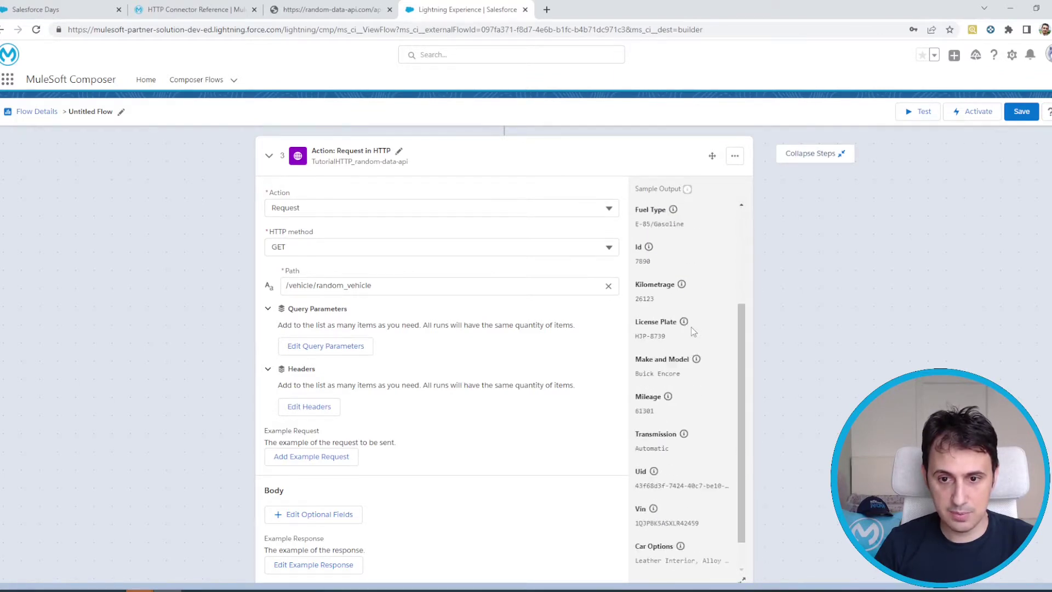
scroll(846, 378, "down", 3)
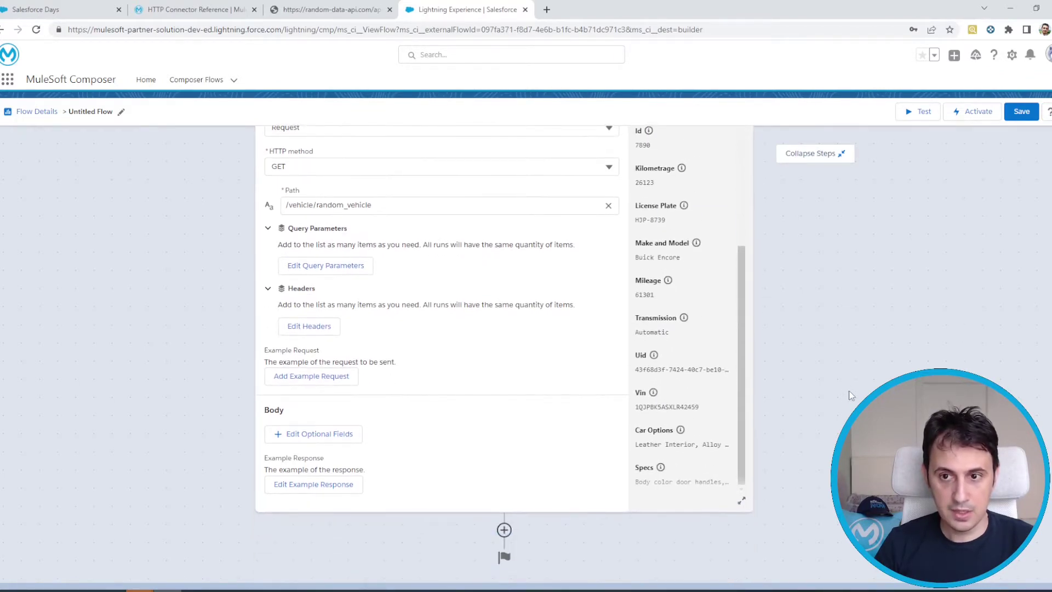
scroll(850, 392, "up", 5)
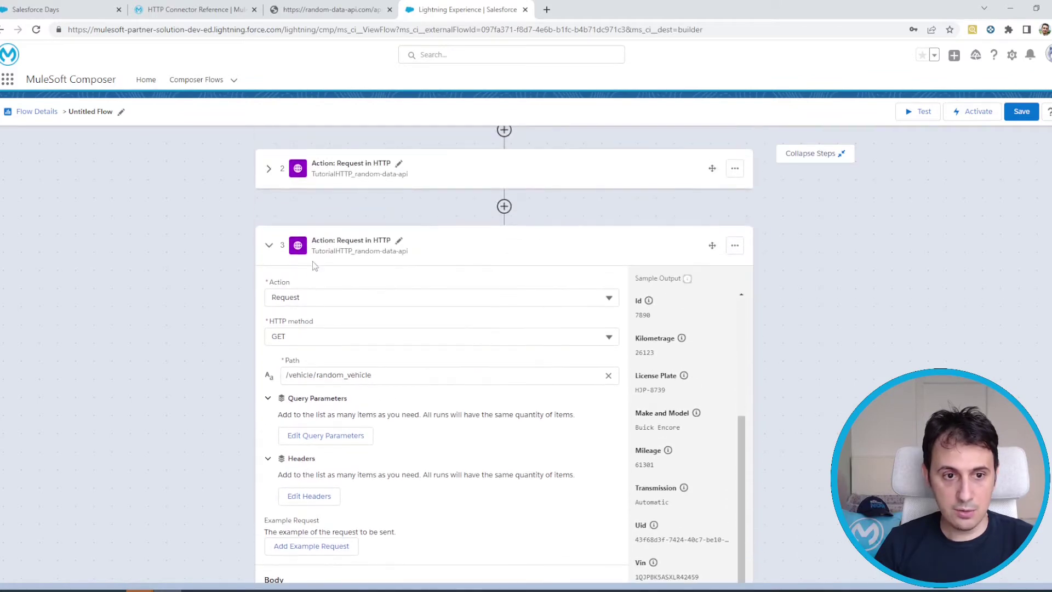
left_click(269, 245)
Check the remaining use case points on the PowerPoint slide and return to the flow in MuleSoft Composer.
mouse_move(280, 590)
left_click(279, 550)
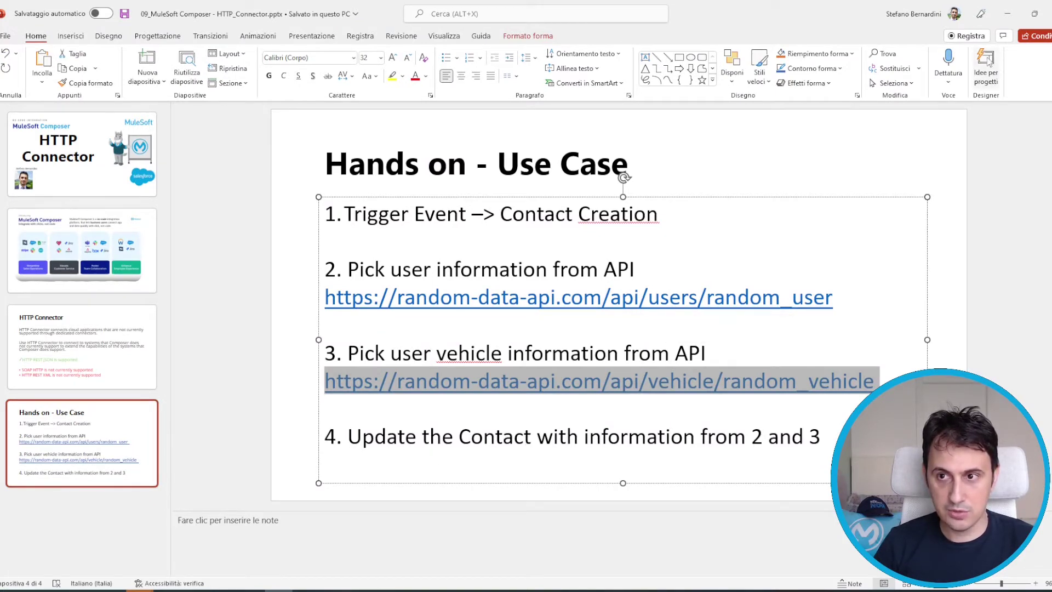
left_click(1011, 14)
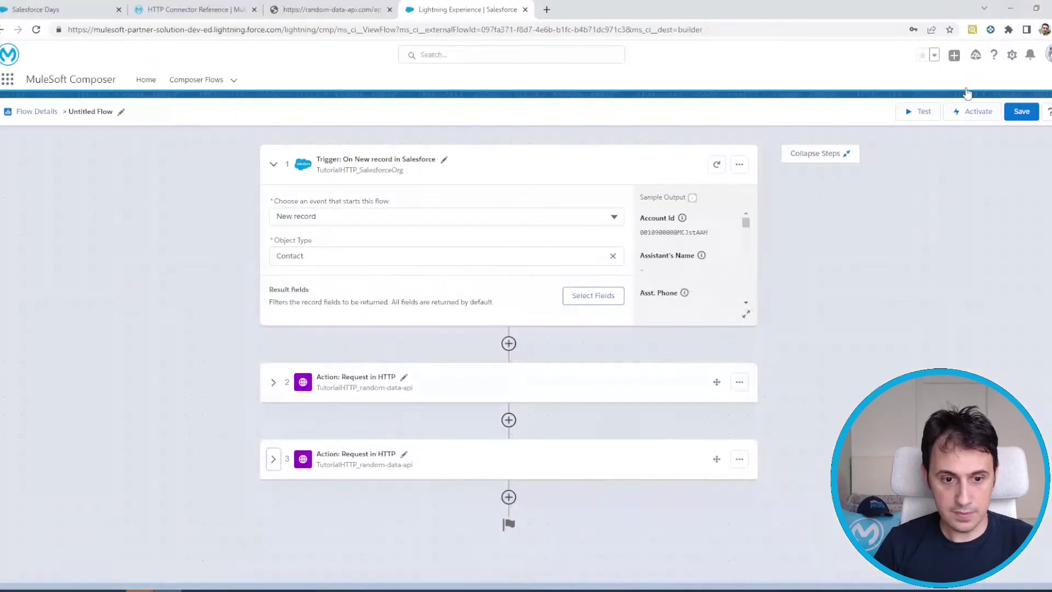
Add a Salesforce action after the vehicle HTTP request, using the TutorialHTTP_SalesforceOrg connection.
left_click(509, 497)
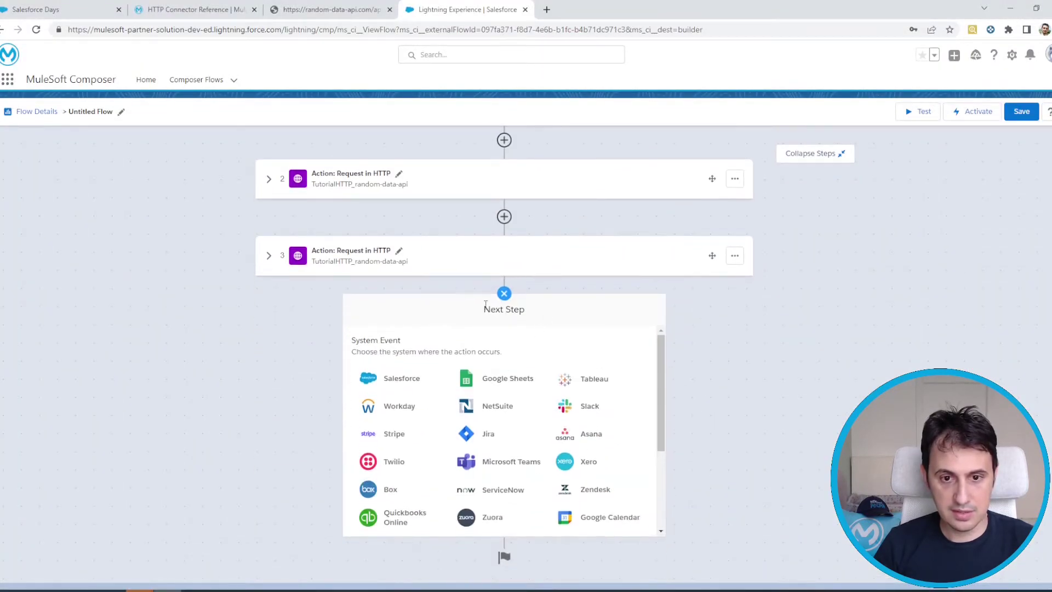
left_click(393, 379)
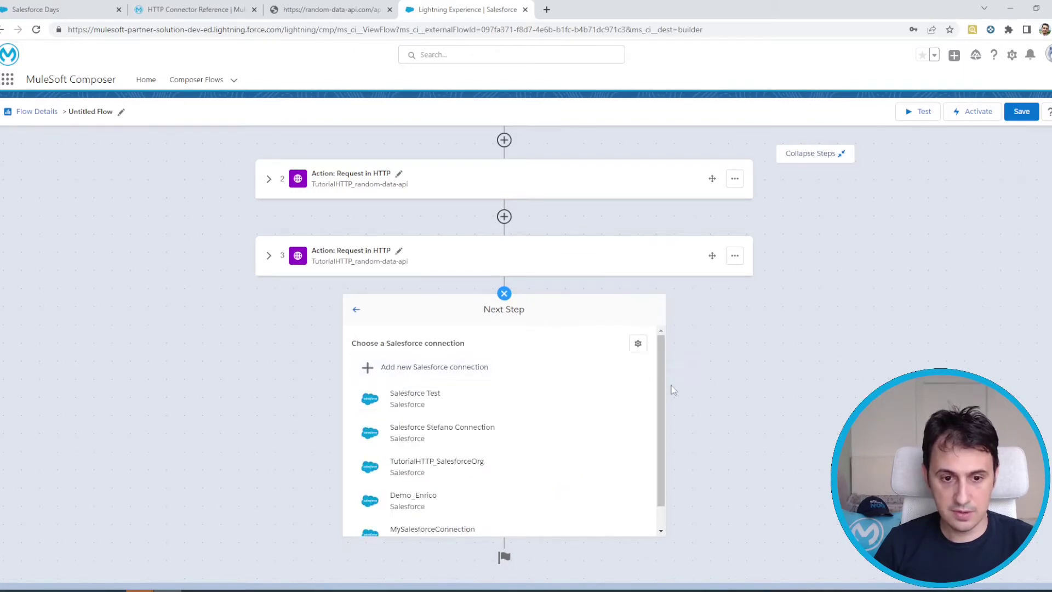
scroll(666, 394, "down", 1)
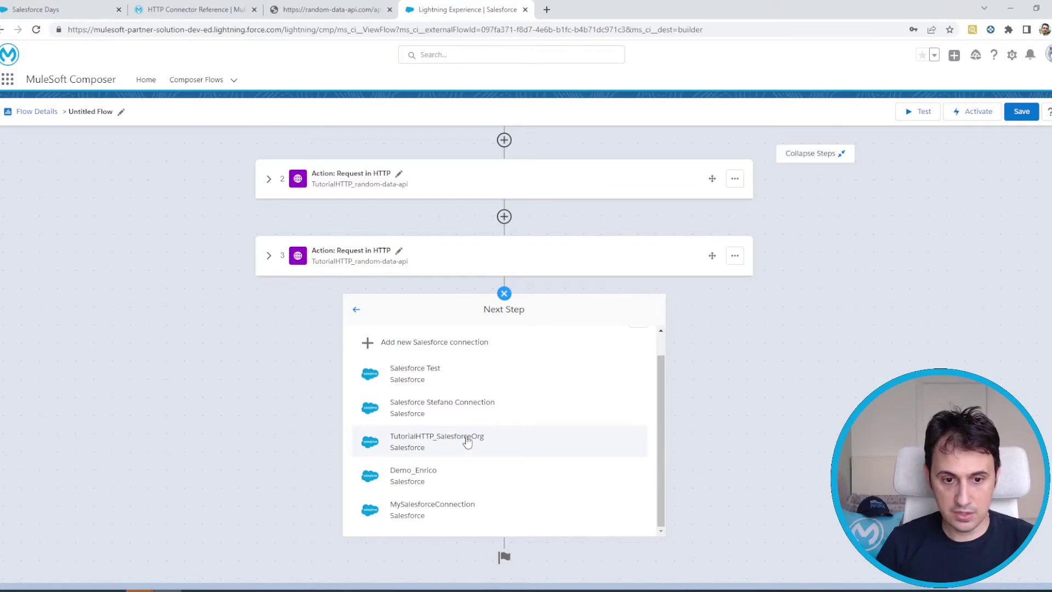
left_click(422, 442)
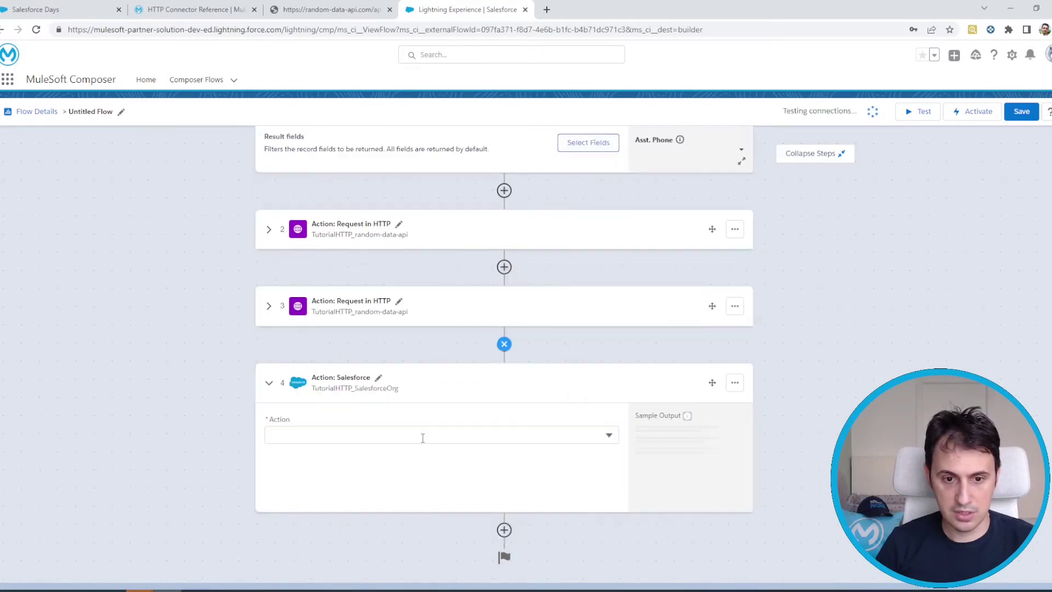
Configure the new Salesforce action as Update record with the object type Contact.
left_click(608, 436)
left_click(334, 477)
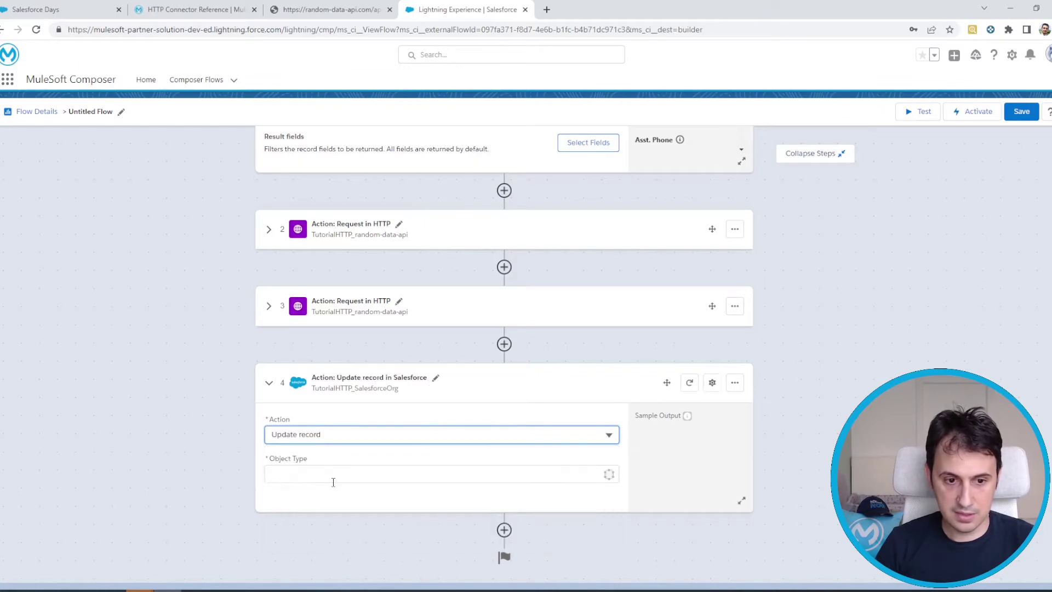
left_click(412, 473)
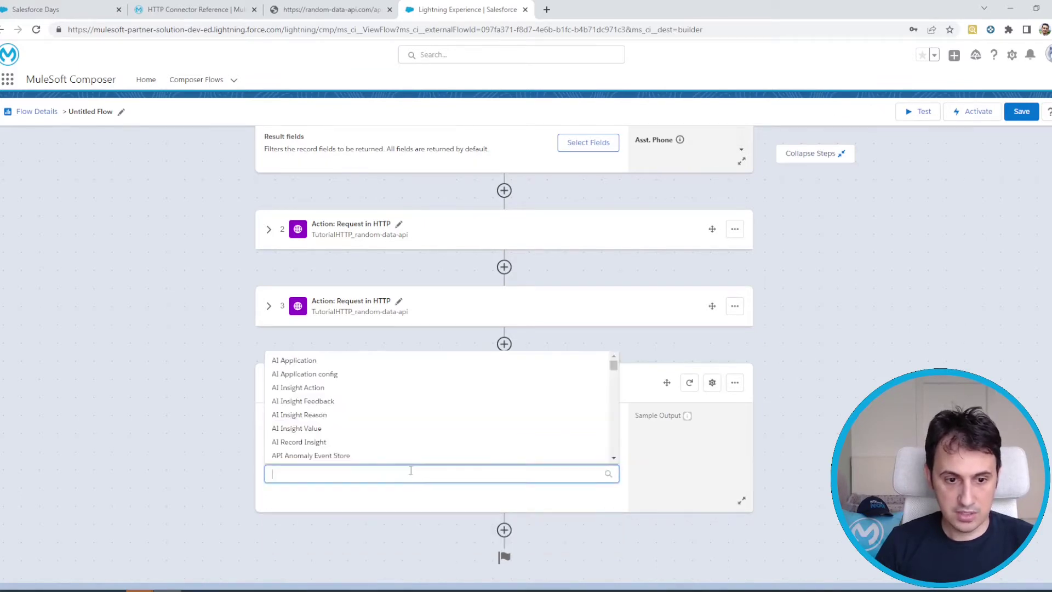
type("Contact")
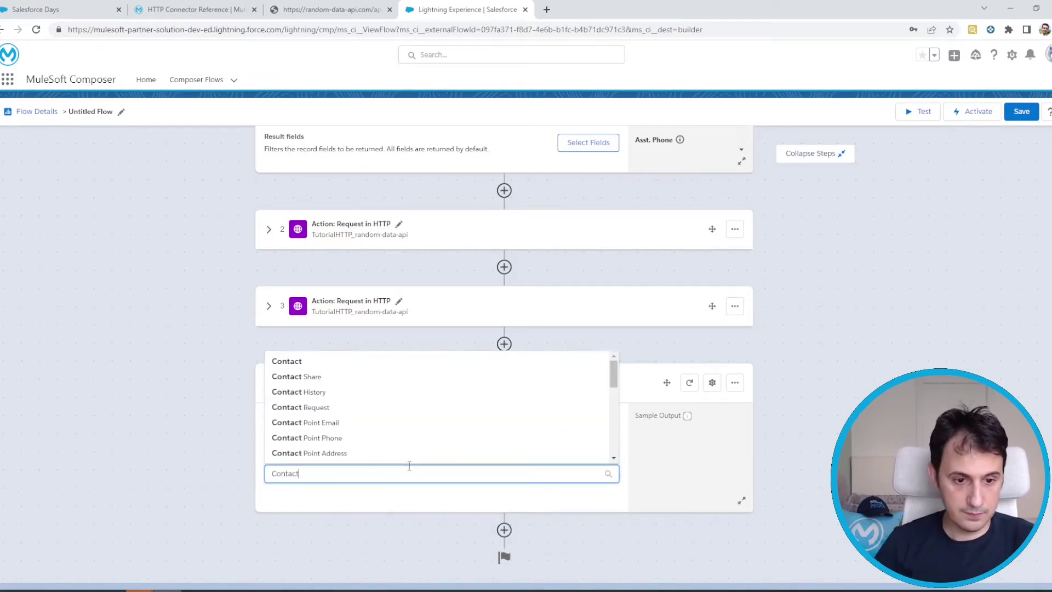
left_click(302, 363)
scroll(489, 466, "down", 1)
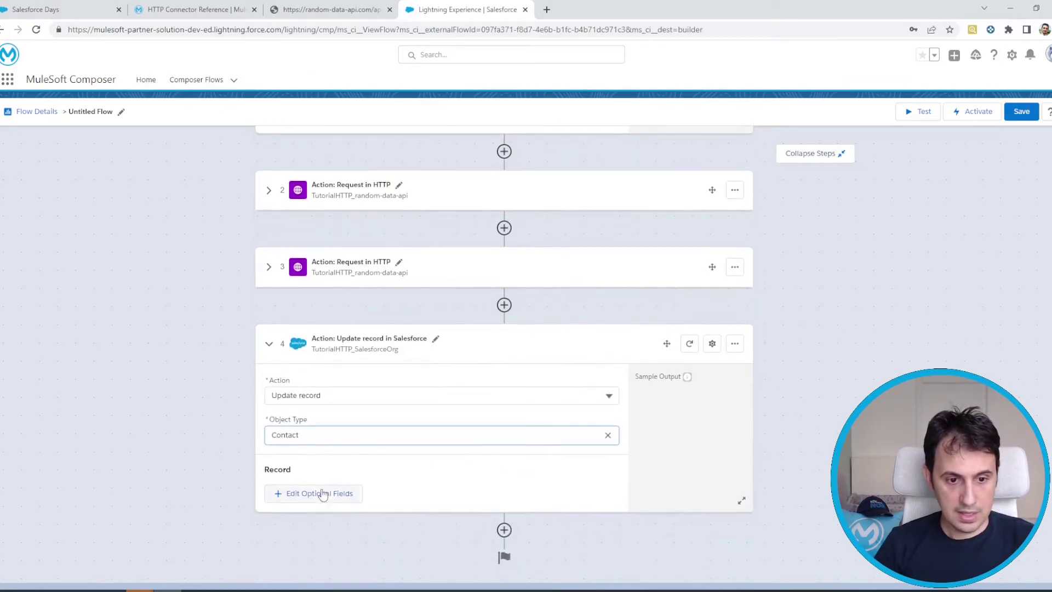
Search the Contact record's optional fields for "Conta" and "Id", and close the list without selecting any field.
left_click(318, 493)
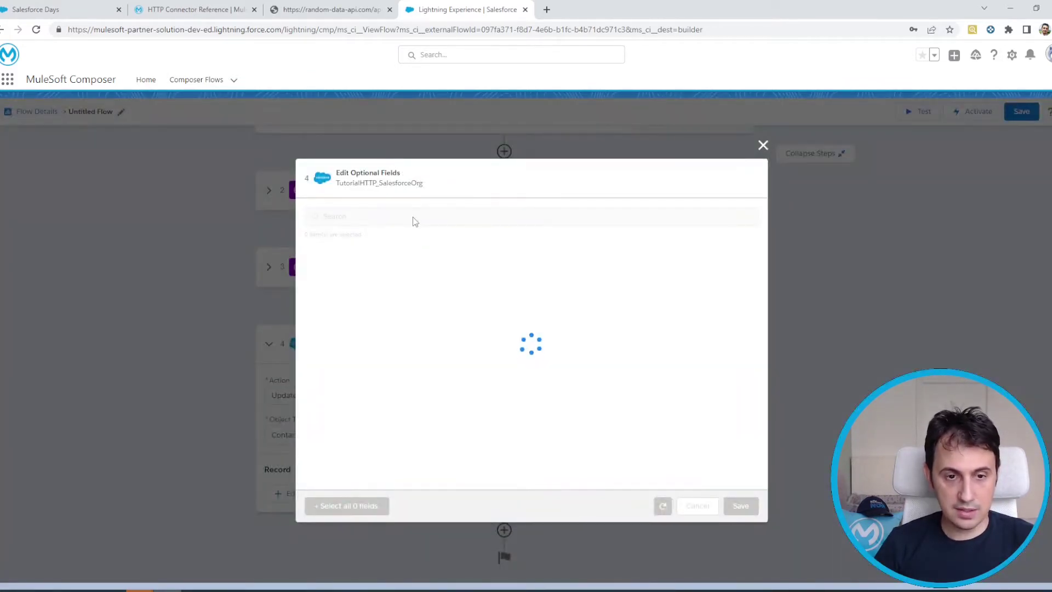
left_click(421, 184)
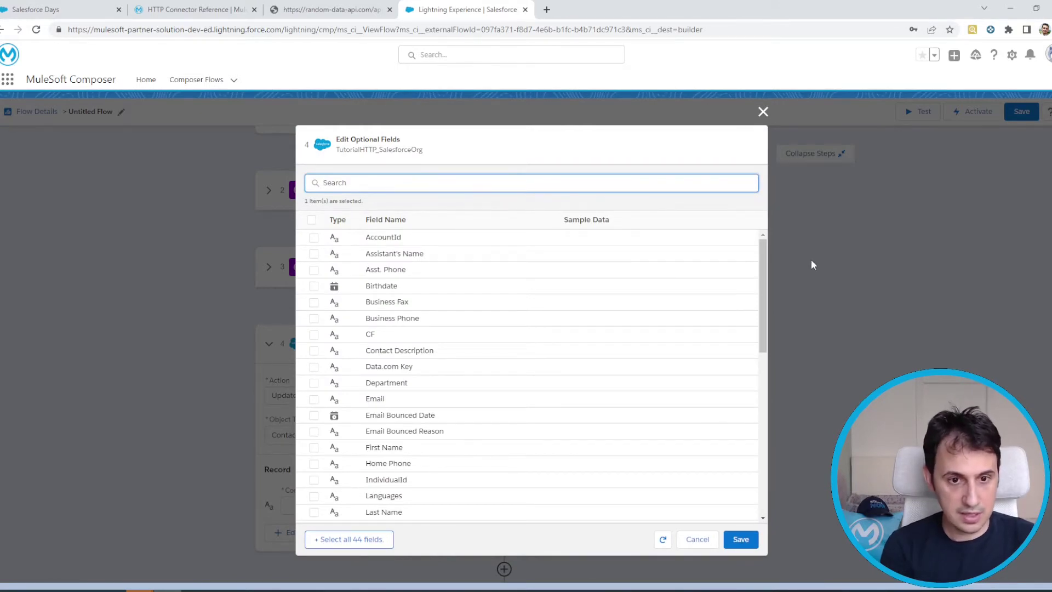
type("Conta")
key("BackSpace")
key("BackSpace")
key("BackSpace")
key("BackSpace")
key("BackSpace")
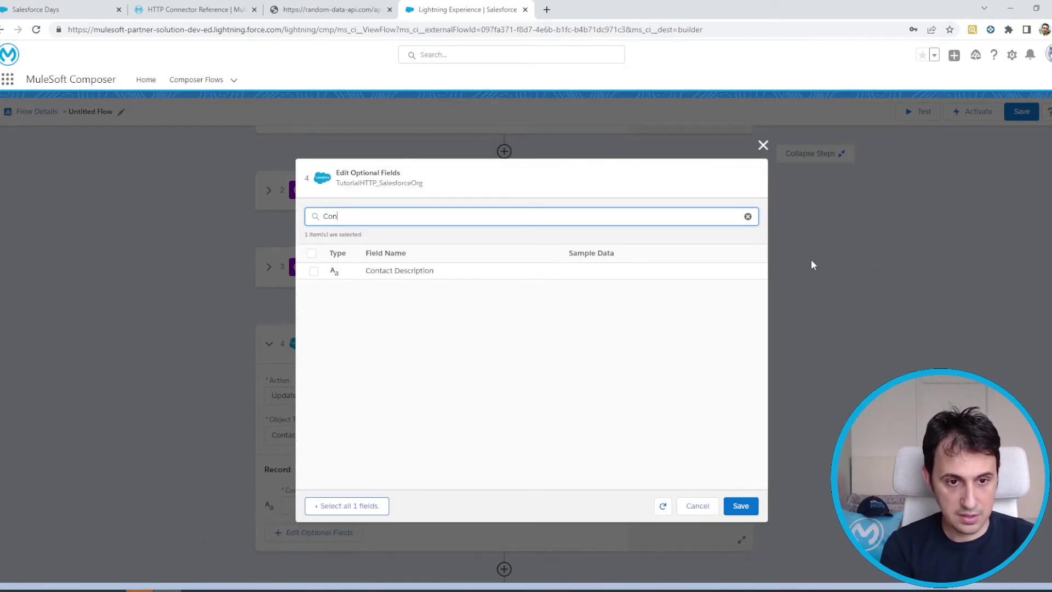
type("Conta")
key("BackSpace")
key("BackSpace")
key("BackSpace")
key("BackSpace")
key("BackSpace")
type("Id")
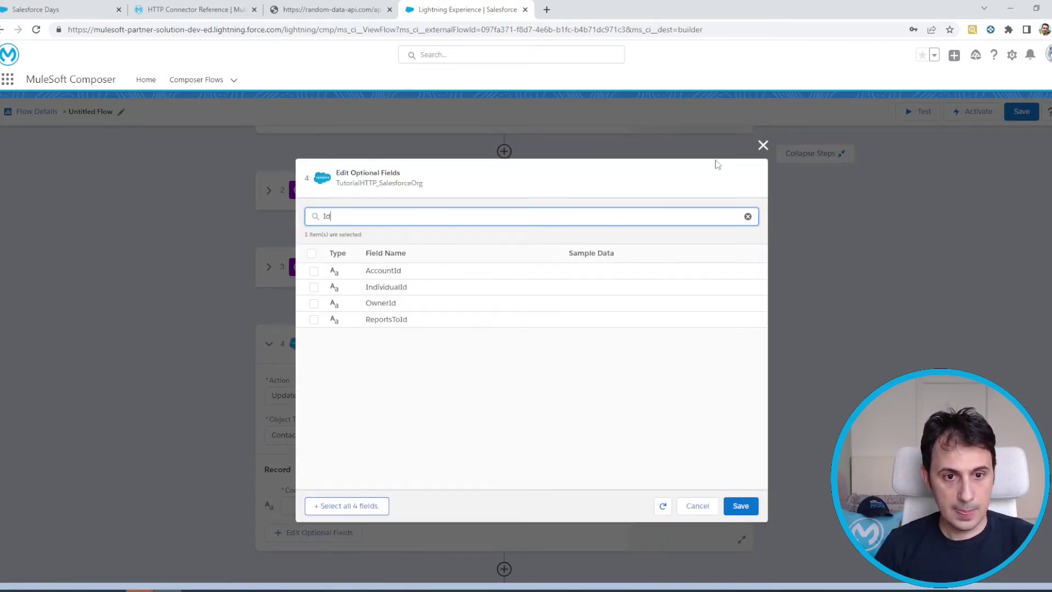
left_click(762, 144)
Map the Contact ID of the Salesforce update action to the Contact ID from the new record trigger.
scroll(566, 336, "down", 1)
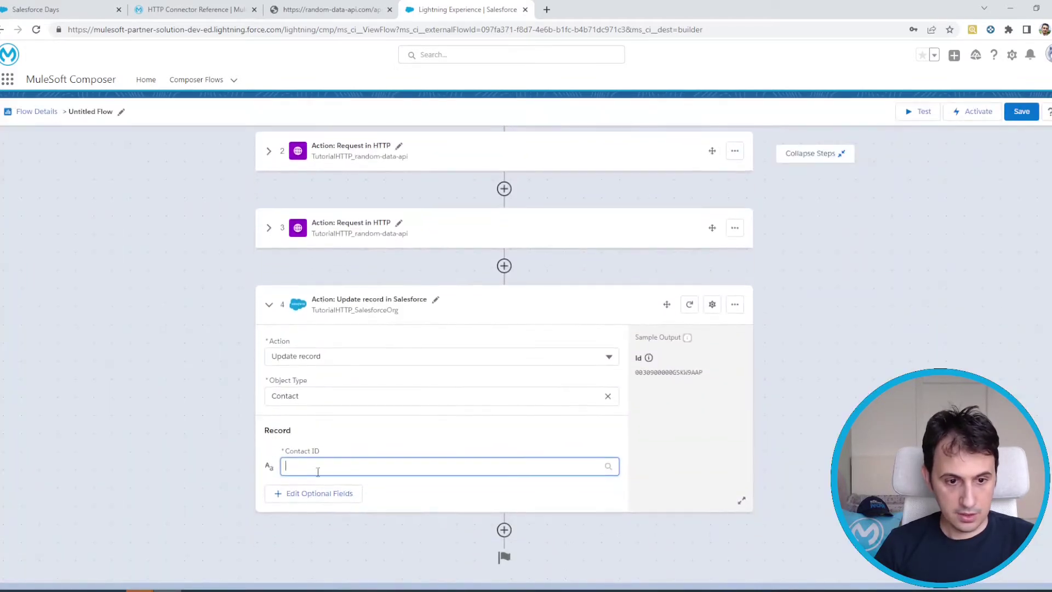
left_click(307, 467)
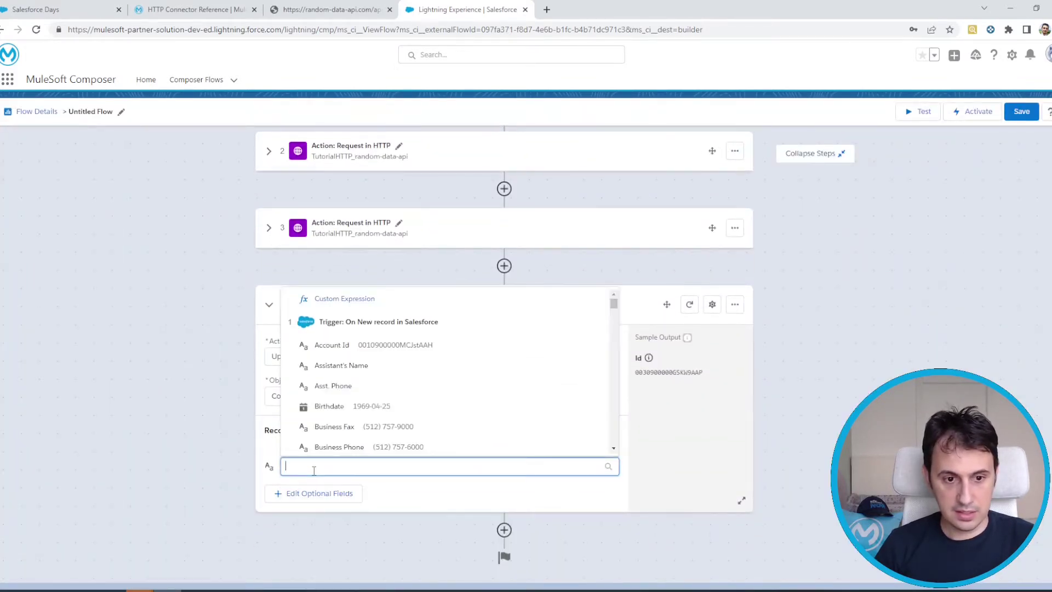
left_click(298, 474)
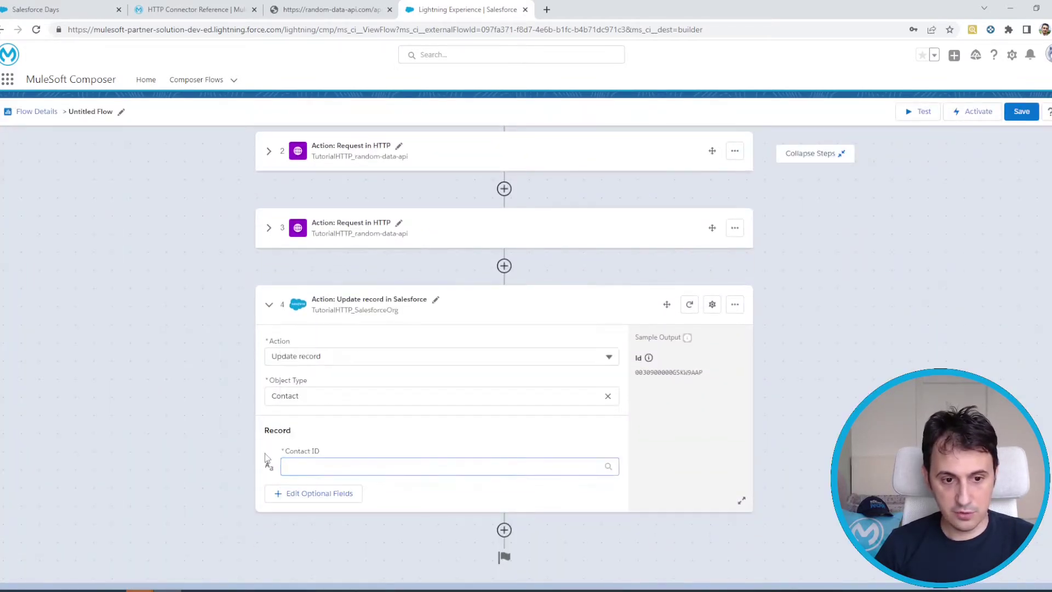
left_click(315, 466)
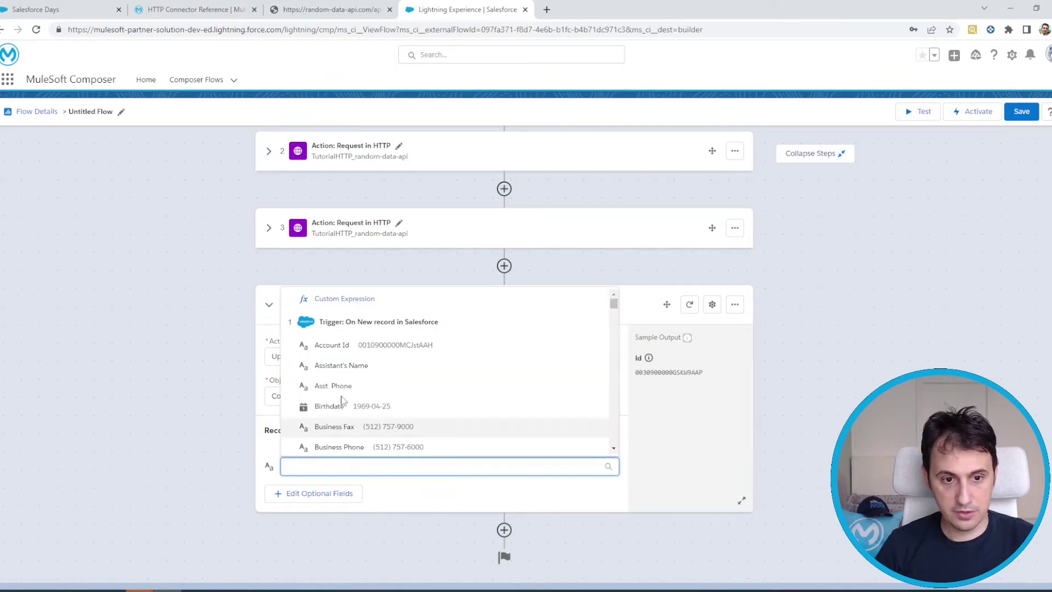
scroll(229, 230, "up", 4)
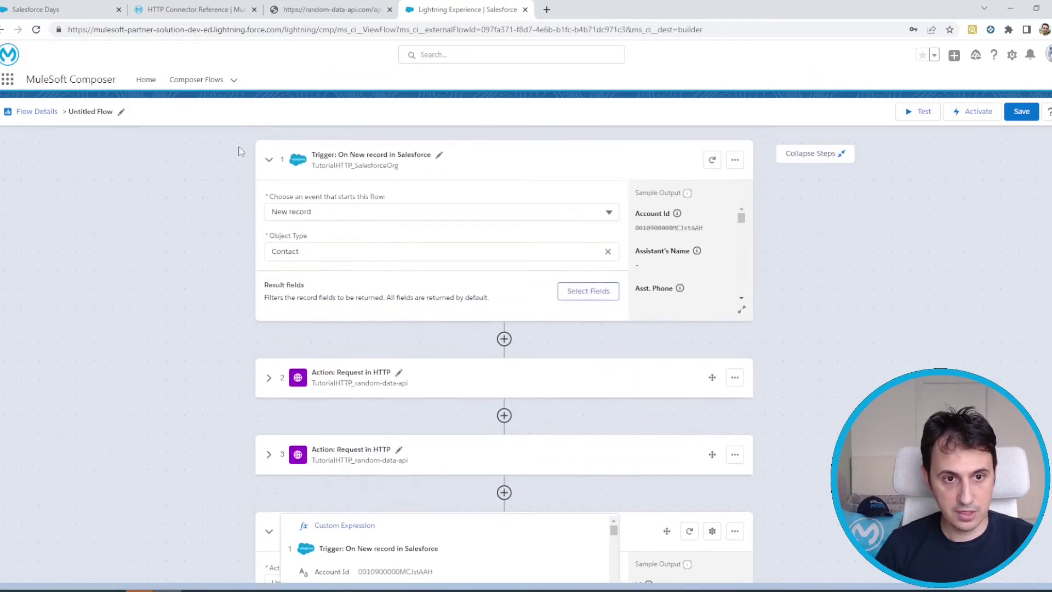
scroll(155, 277, "down", 4)
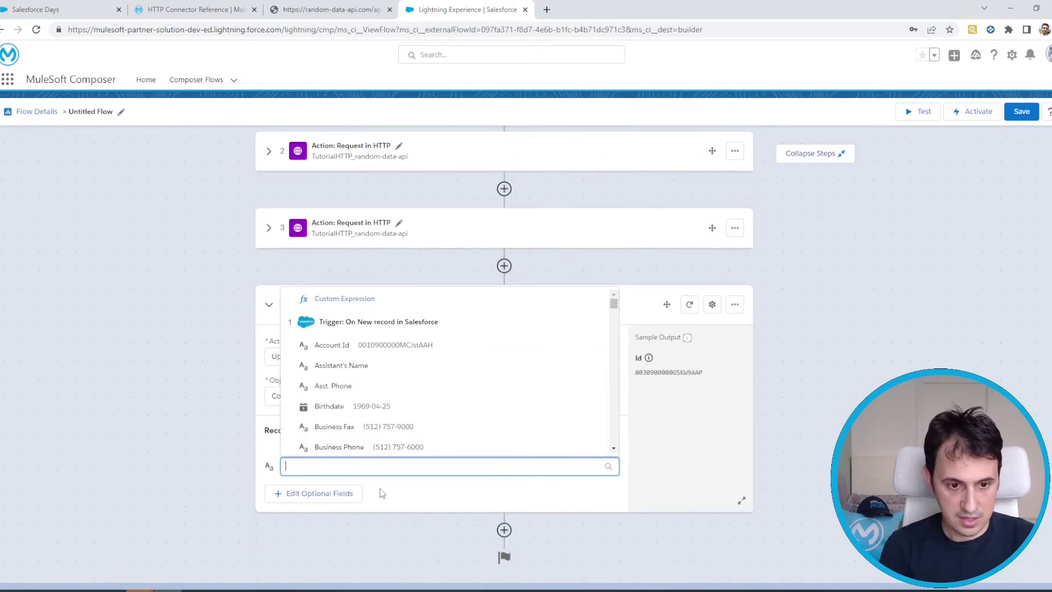
type("Conta")
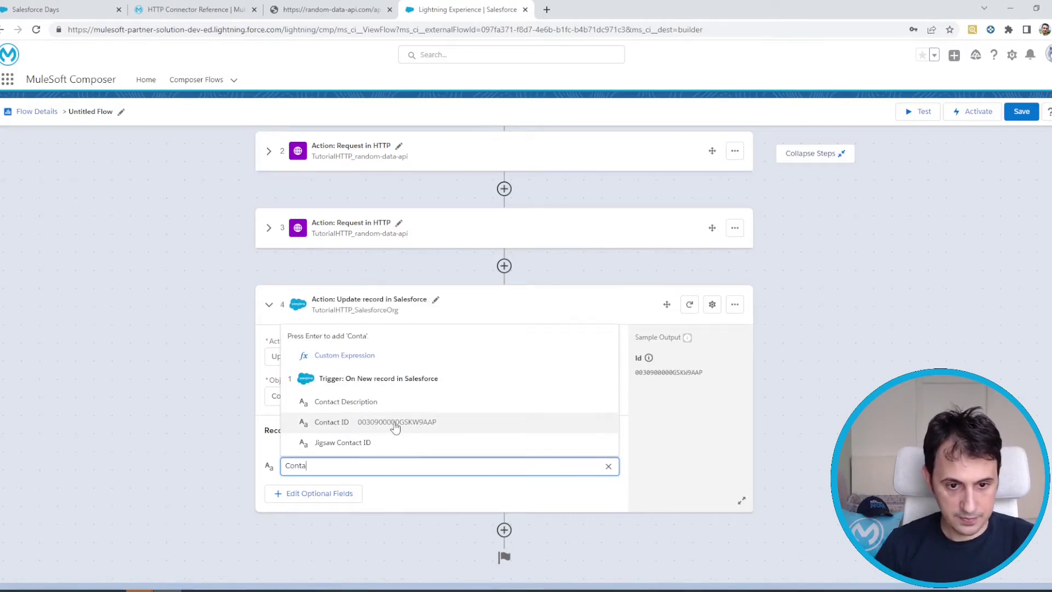
left_click(362, 423)
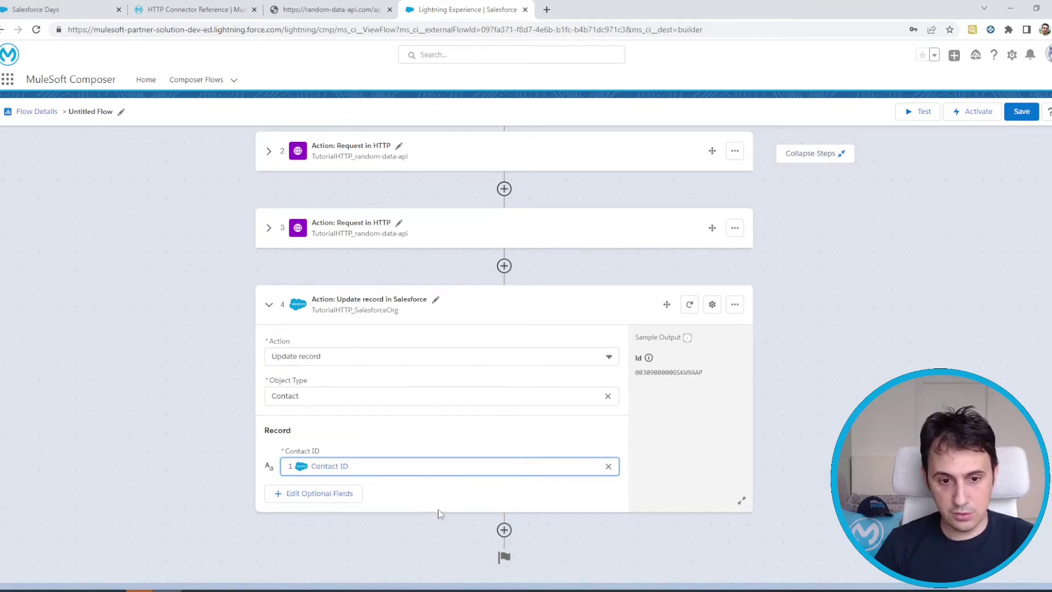
Add the optional Email field to the Contact record of the Salesforce update action.
left_click(324, 494)
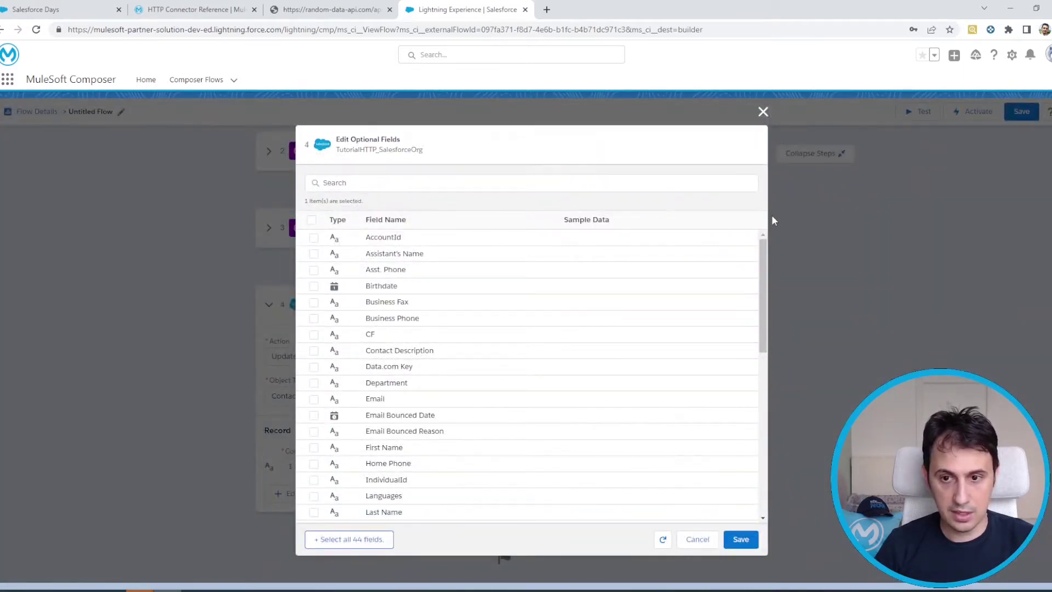
left_click(426, 183)
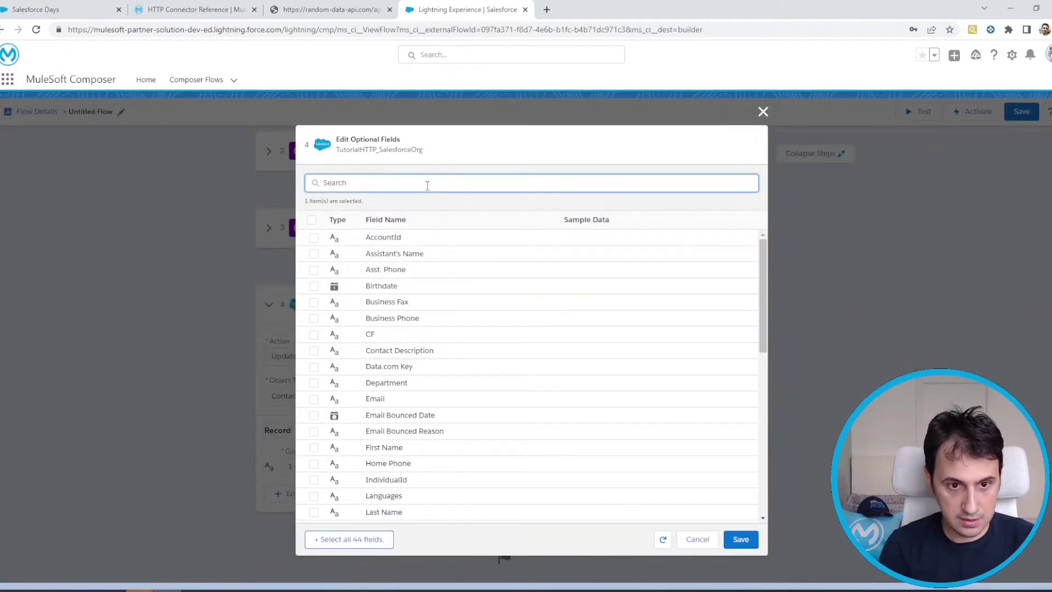
type("Email")
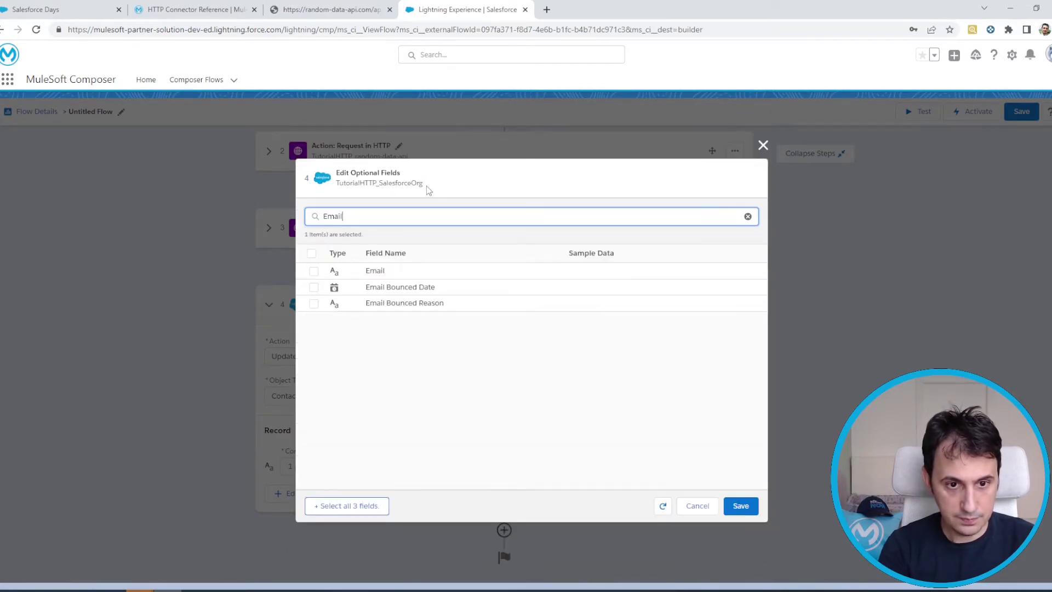
left_click(314, 271)
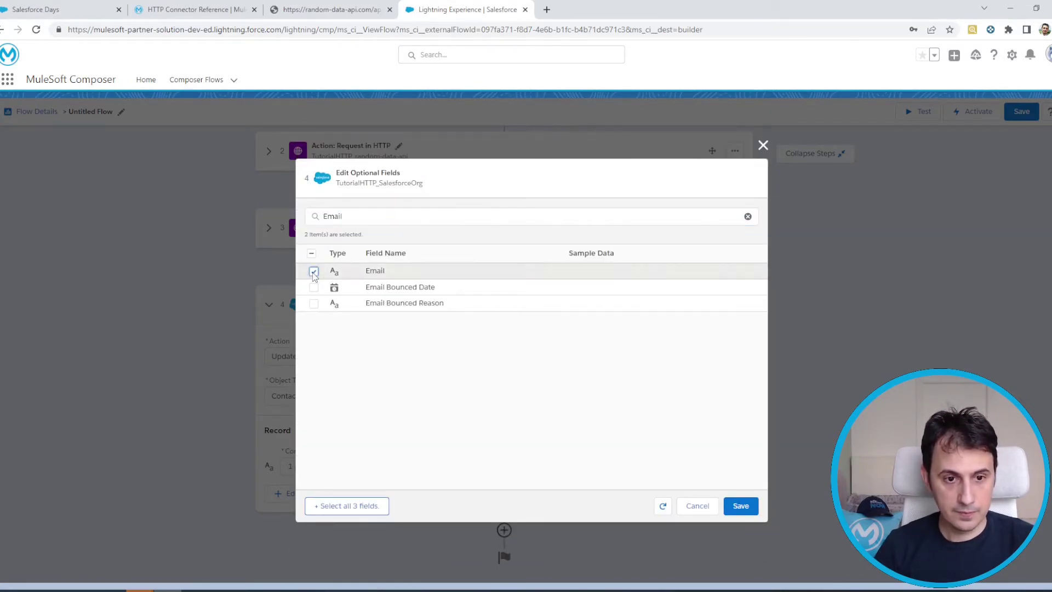
left_click(741, 506)
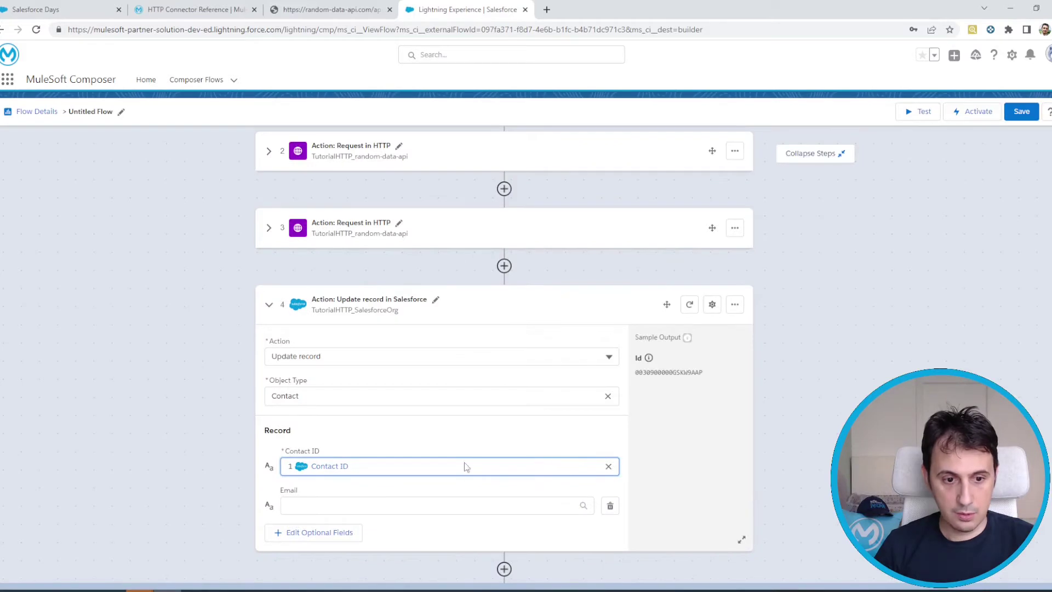
left_click(429, 502)
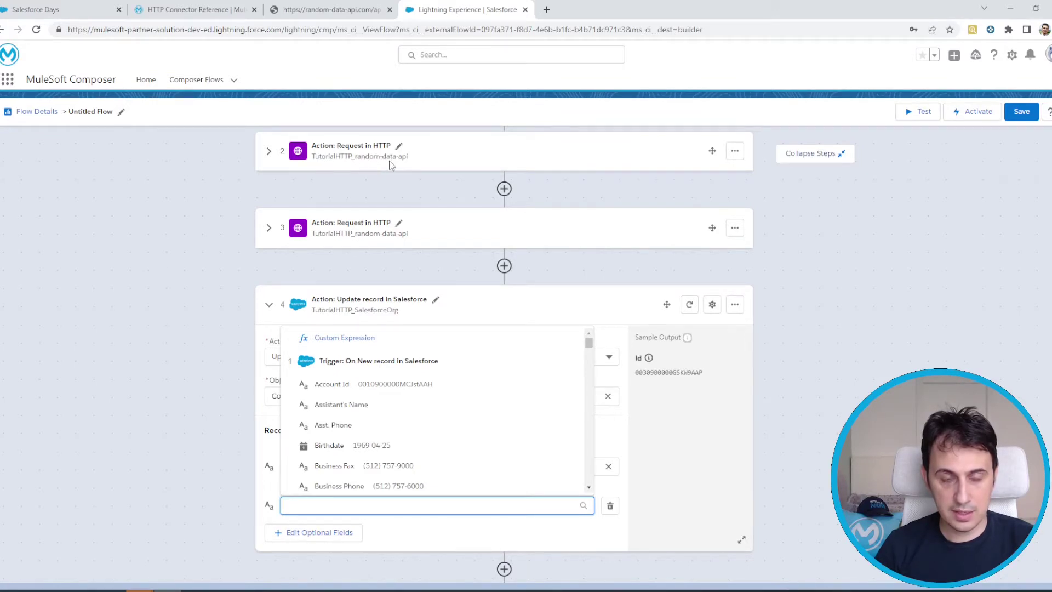
left_click(898, 359)
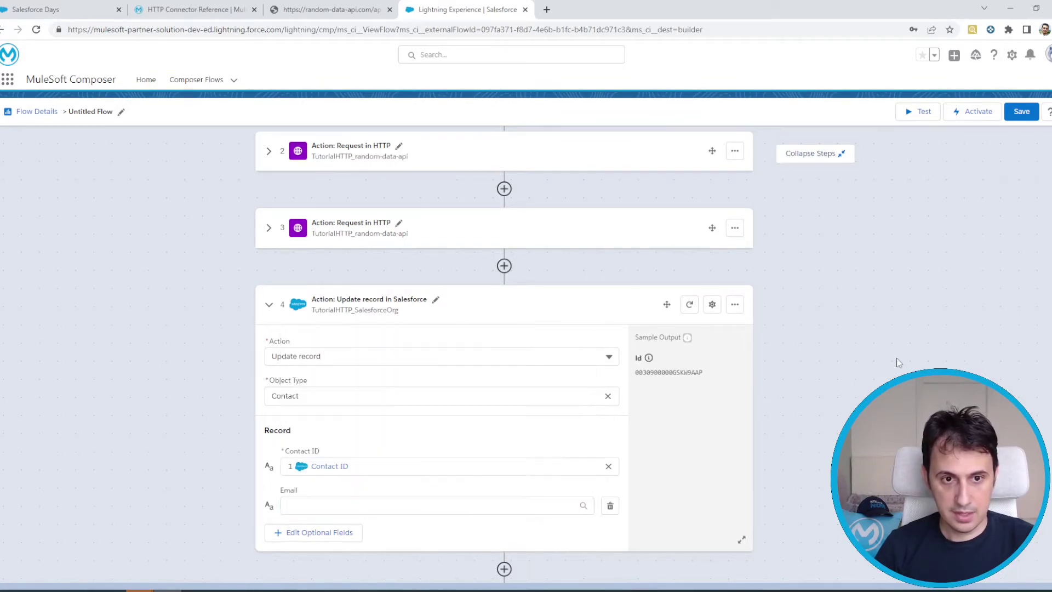
Rename the first HTTP request step as User.
scroll(904, 358, "up", 3)
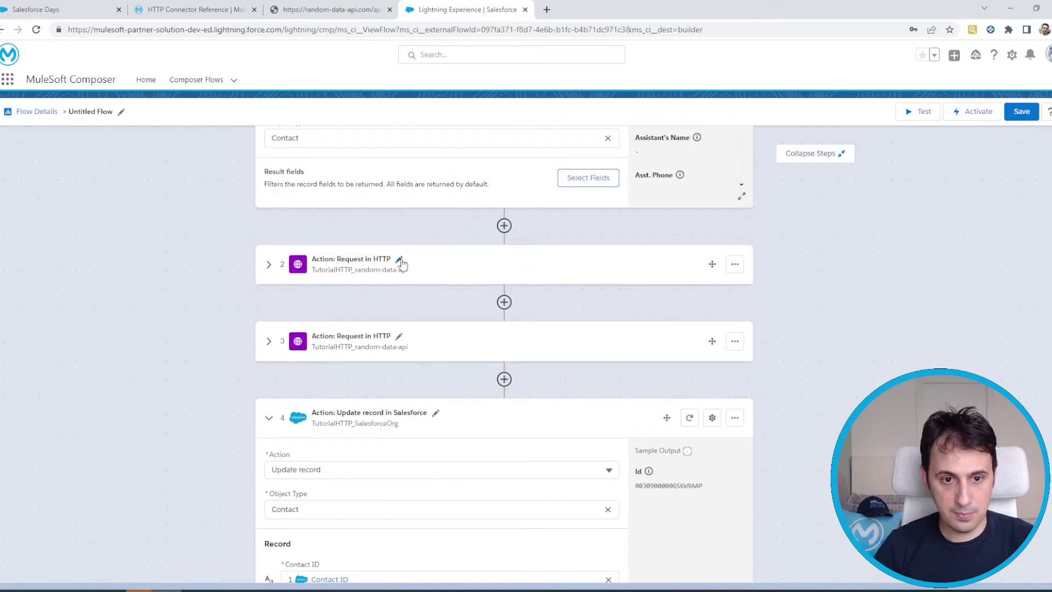
left_click(399, 260)
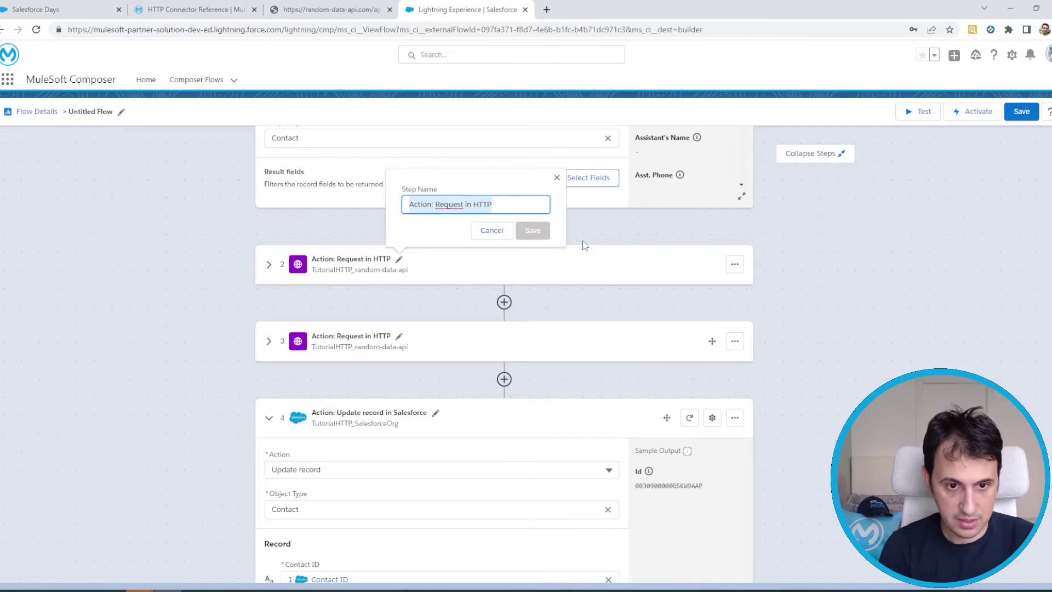
type("Users")
key("BackSpace")
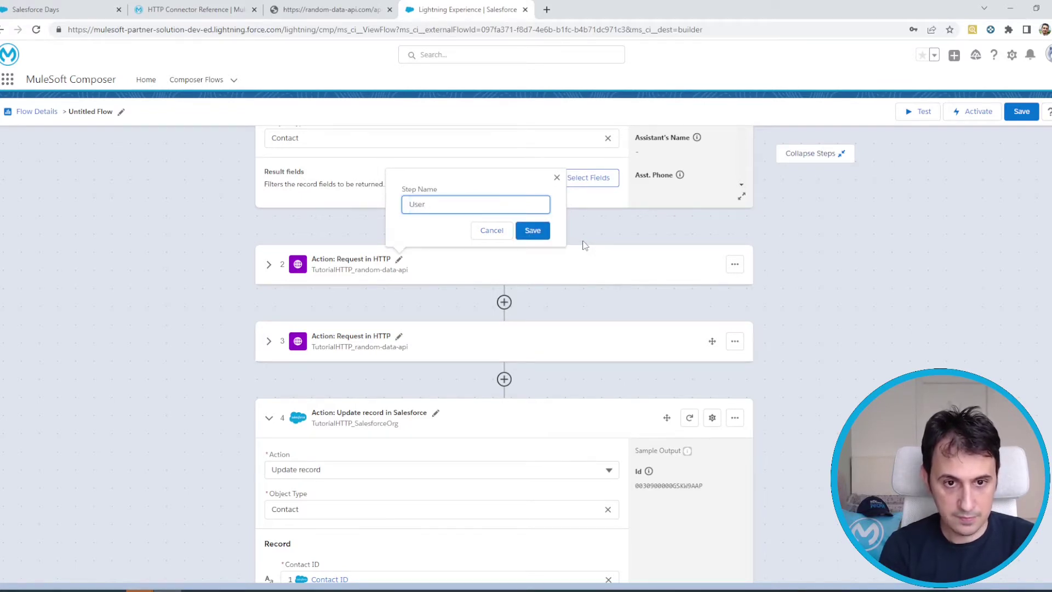
left_click(533, 231)
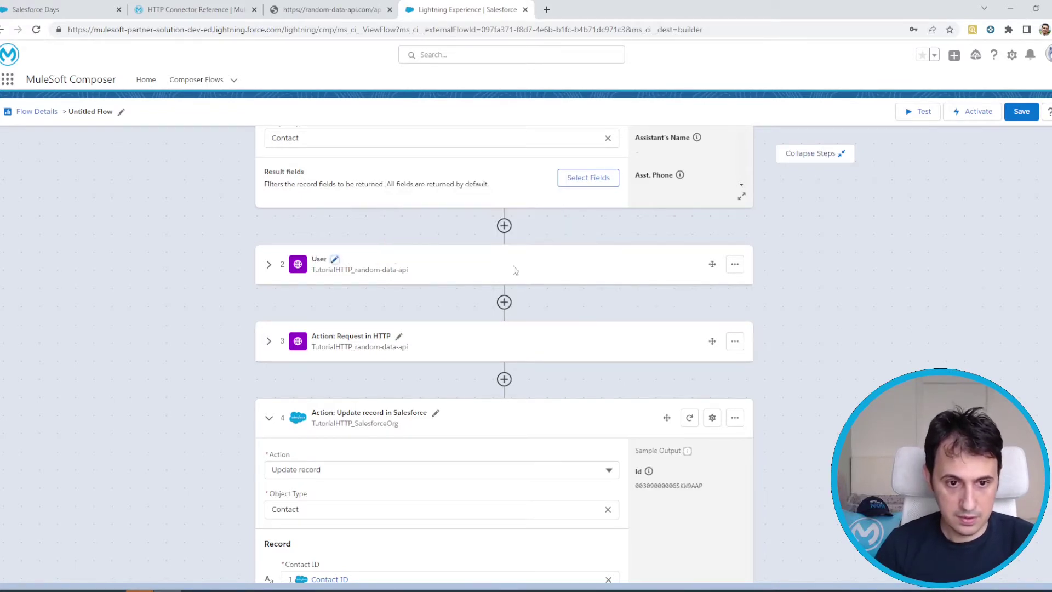
Rename the second HTTP request step as Vehicle.
left_click(400, 336)
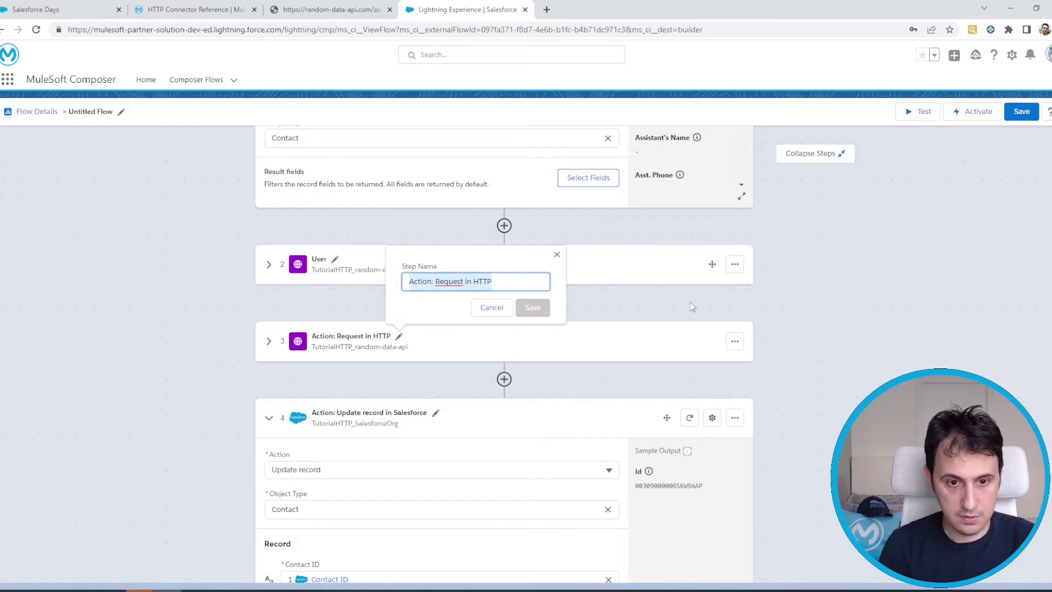
type("Vehicle")
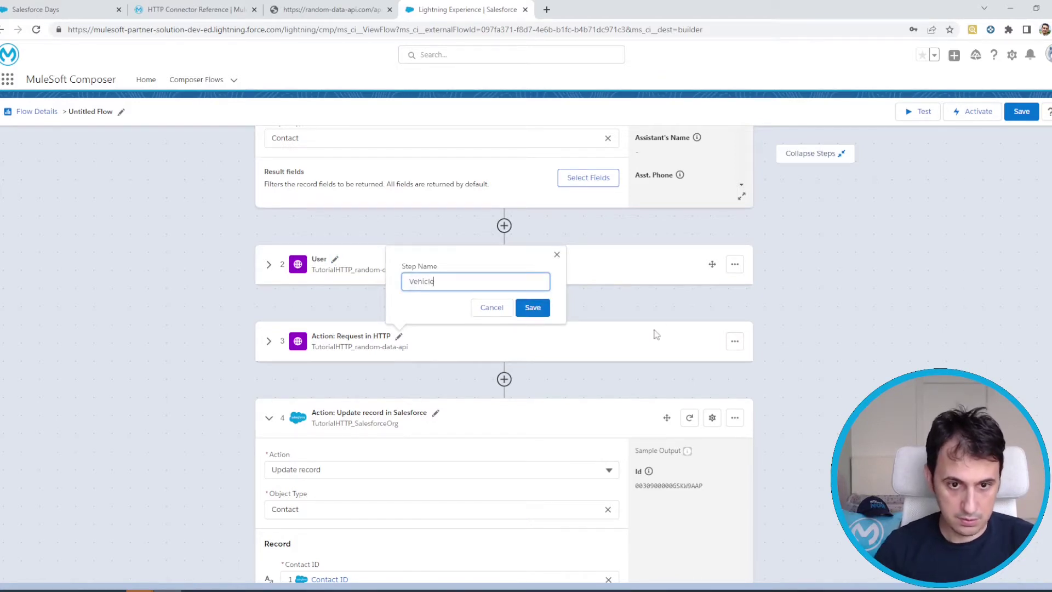
left_click(542, 307)
Map the Email field of the Salesforce update action to Email from the User request.
scroll(792, 380, "down", 2)
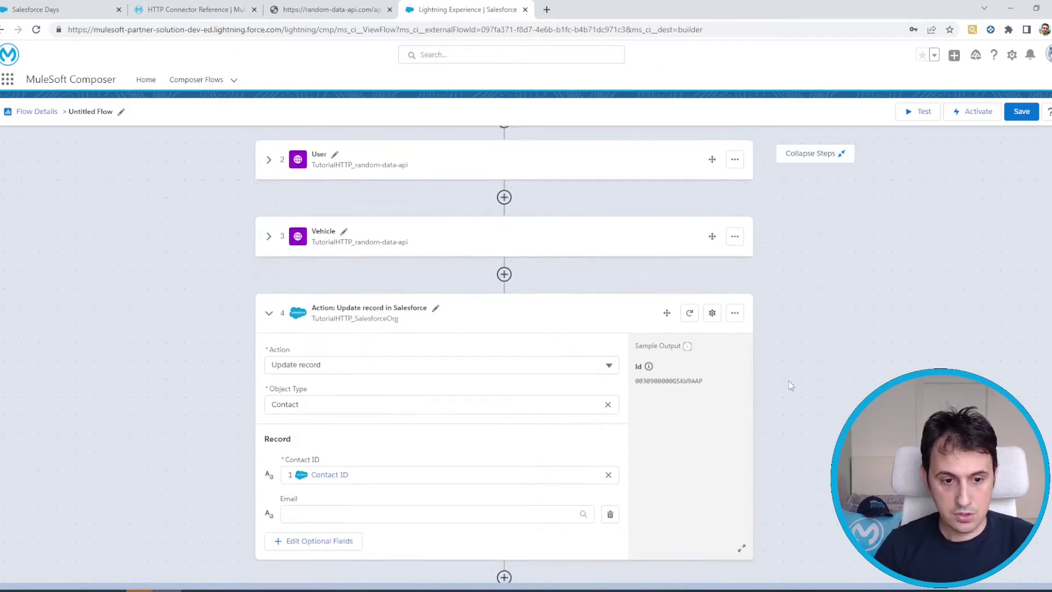
left_click(354, 509)
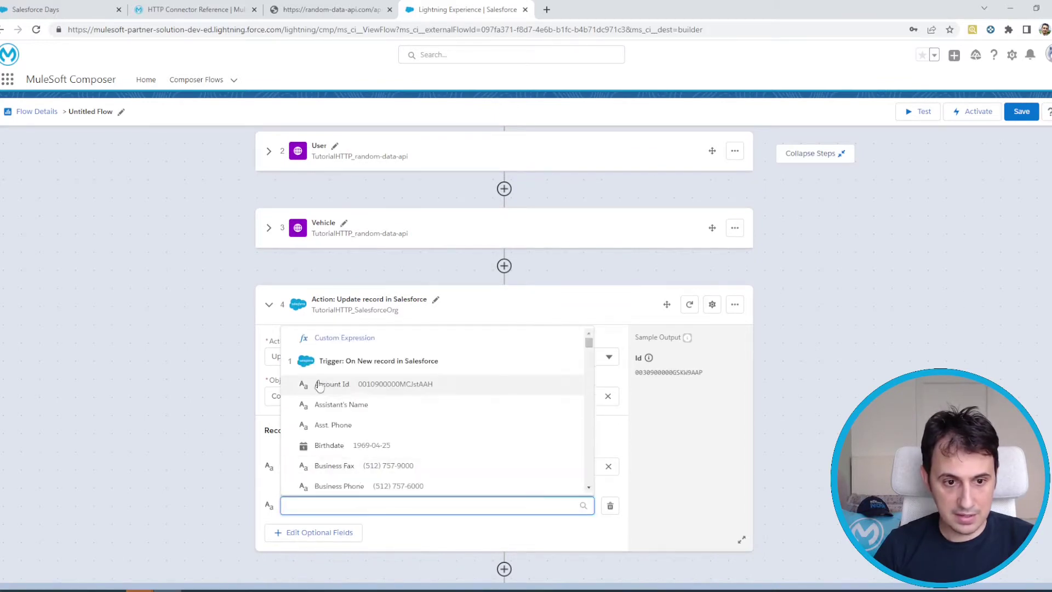
scroll(318, 411, "down", 10)
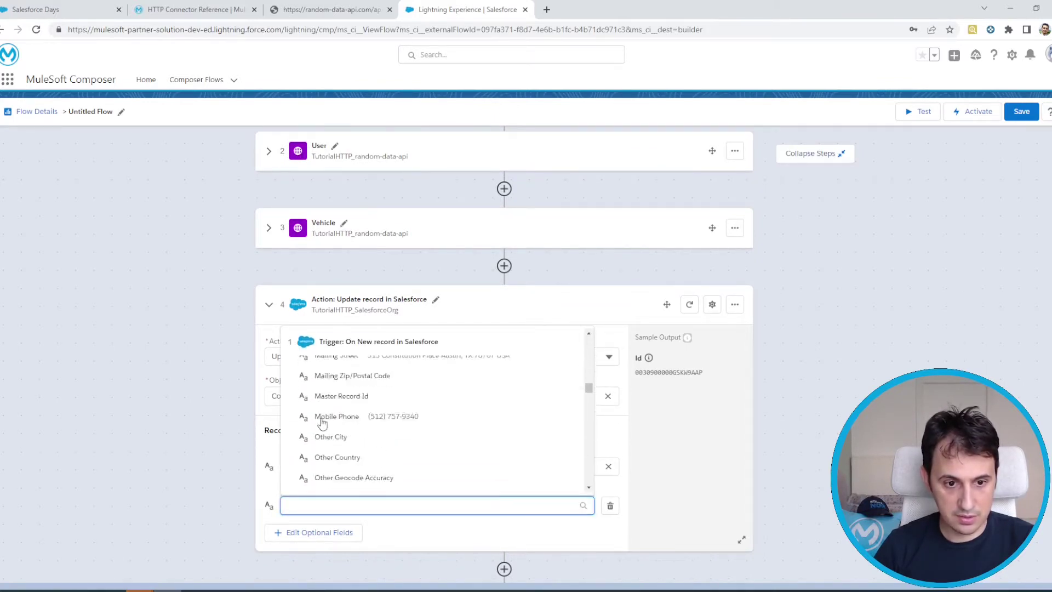
scroll(323, 419, "up", 5)
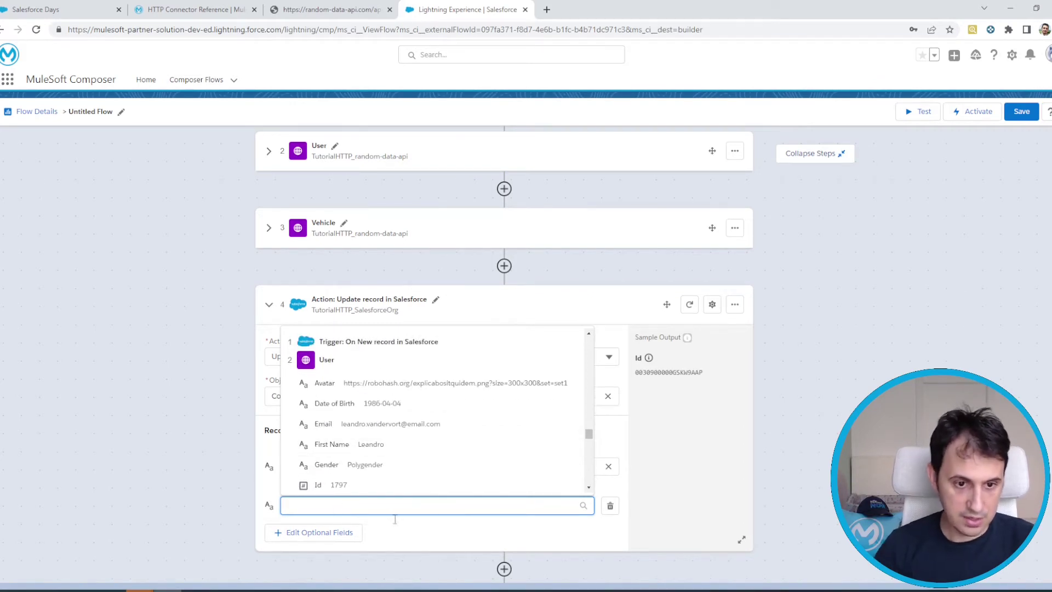
left_click(373, 426)
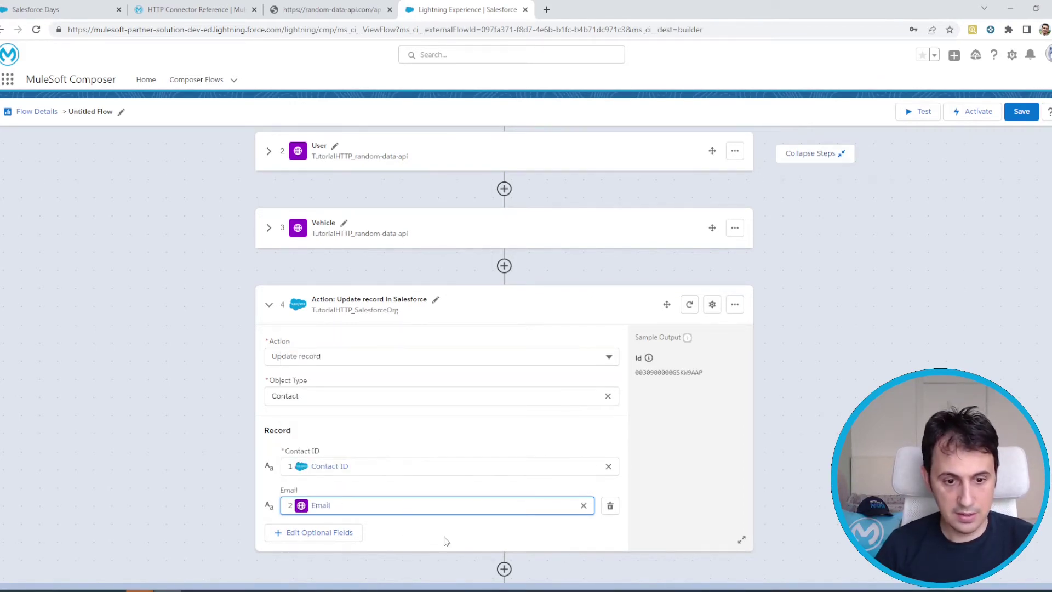
Add the optional Vehicle field to the Contact record of the Salesforce update action.
scroll(455, 525, "down", 1)
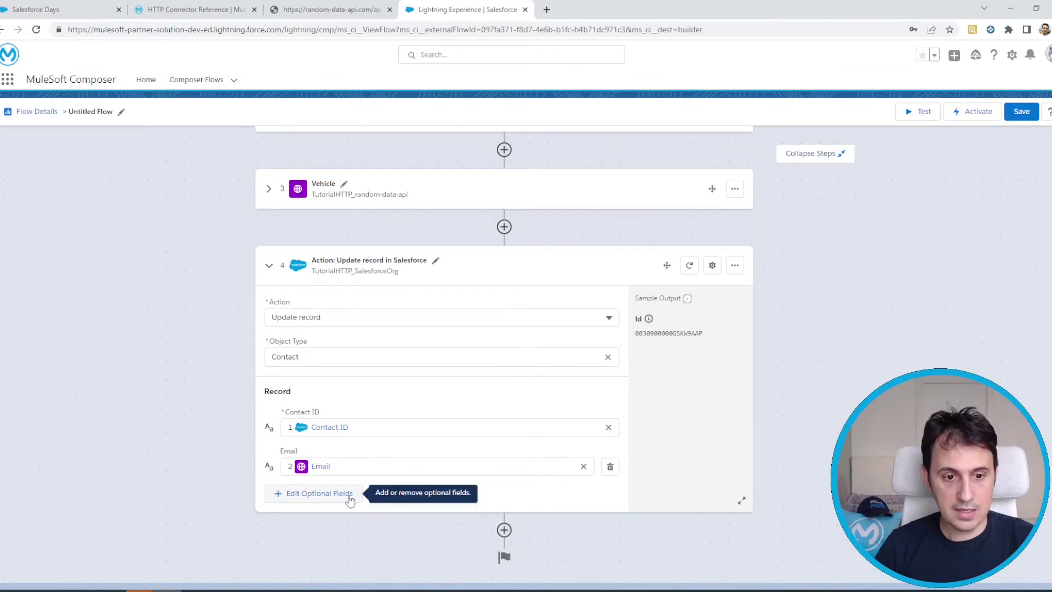
left_click(350, 498)
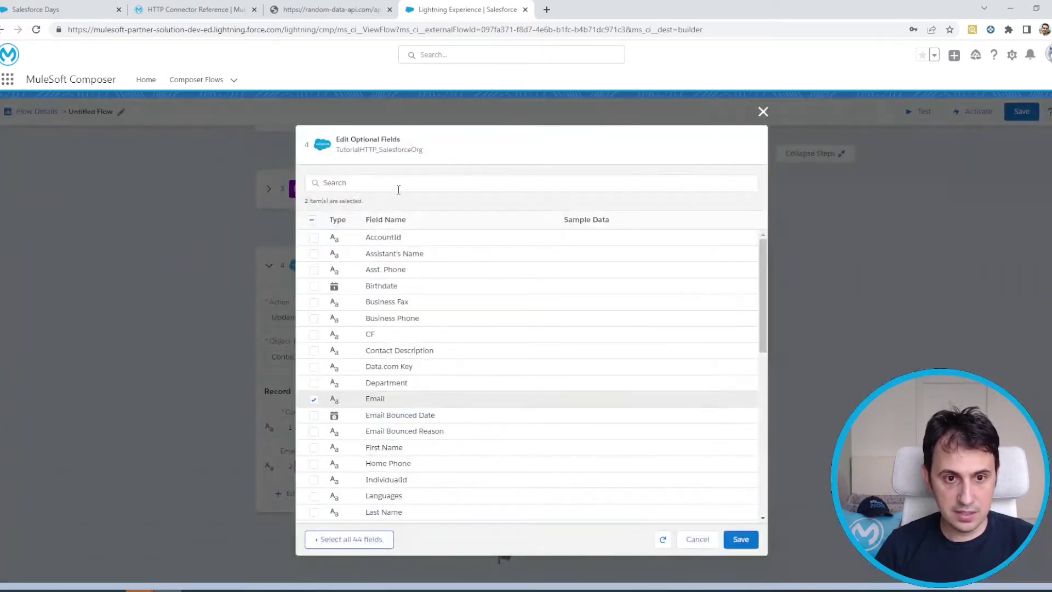
type("V")
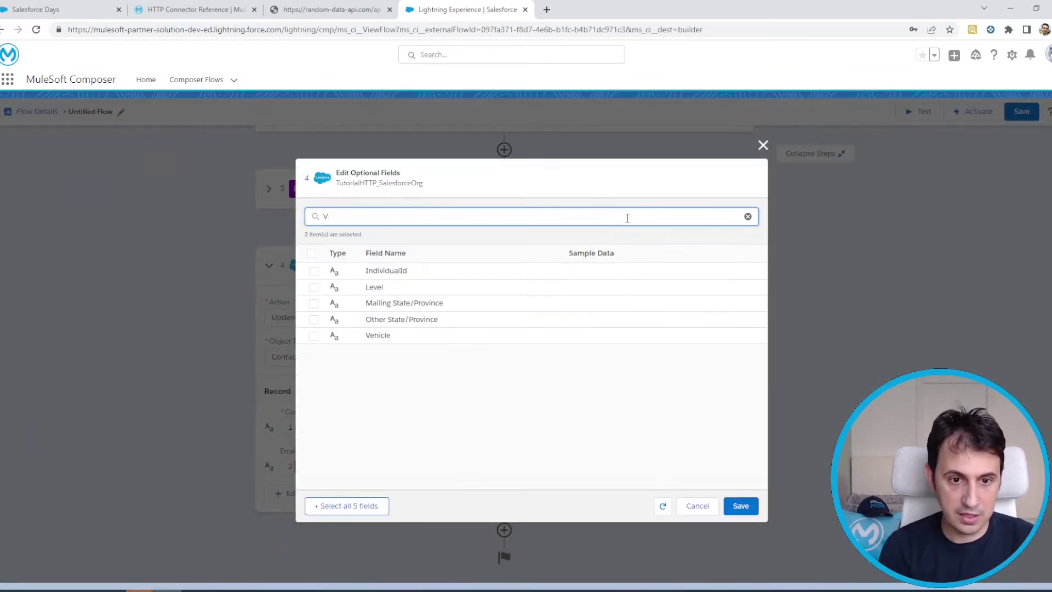
type("e")
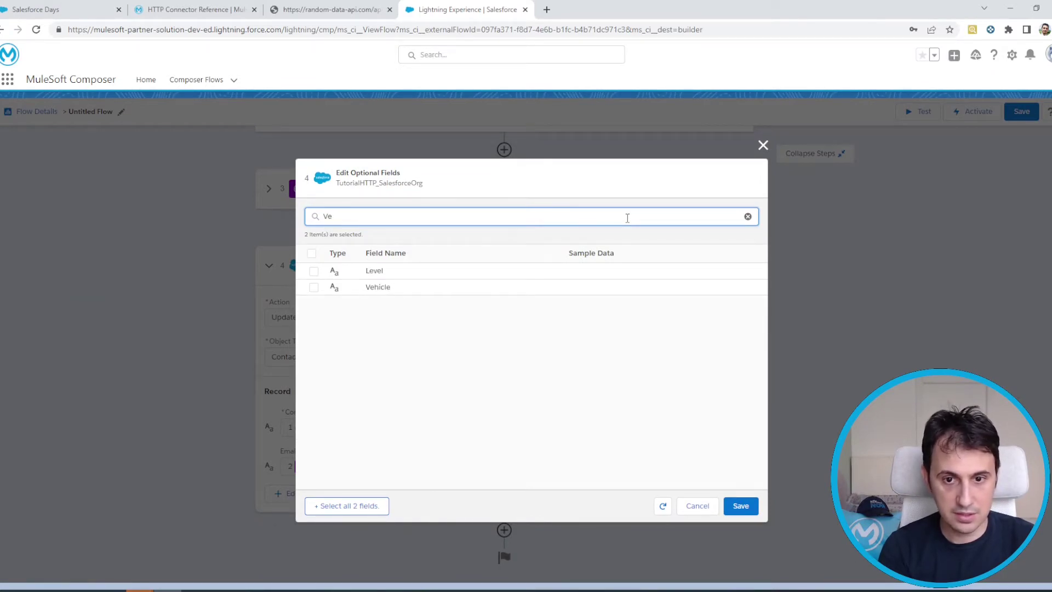
left_click(314, 287)
left_click(740, 505)
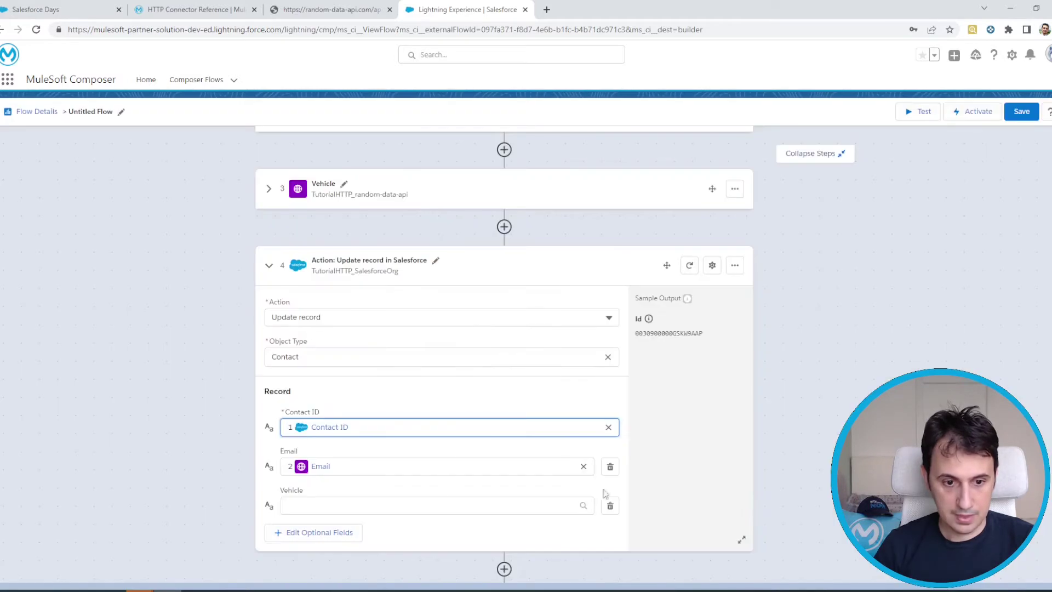
Map the Vehicle field of the Salesforce update action to Make and Model from the Vehicle request.
left_click(399, 508)
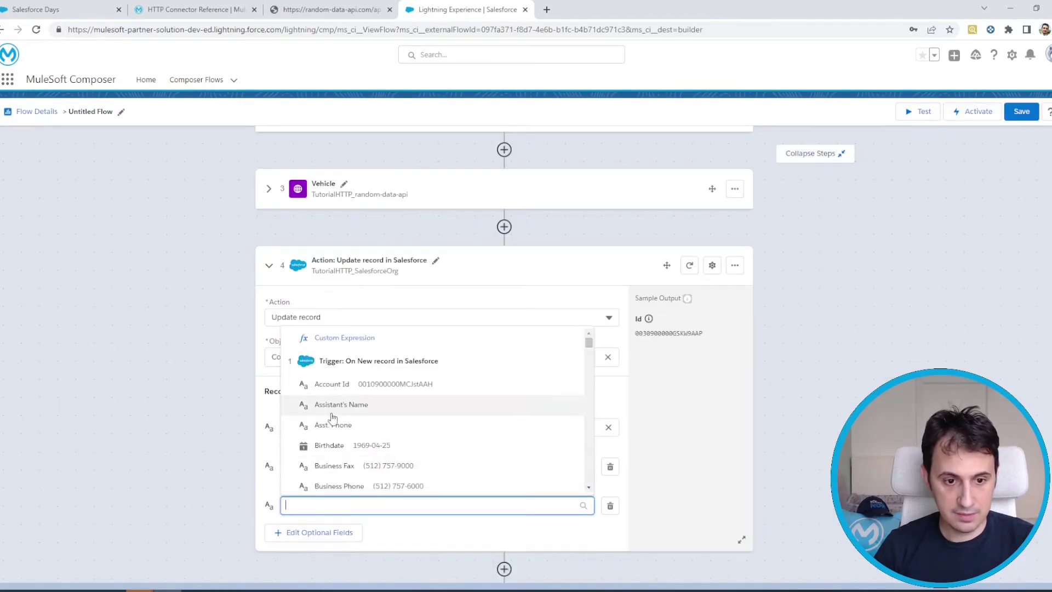
scroll(195, 452, "down", 1)
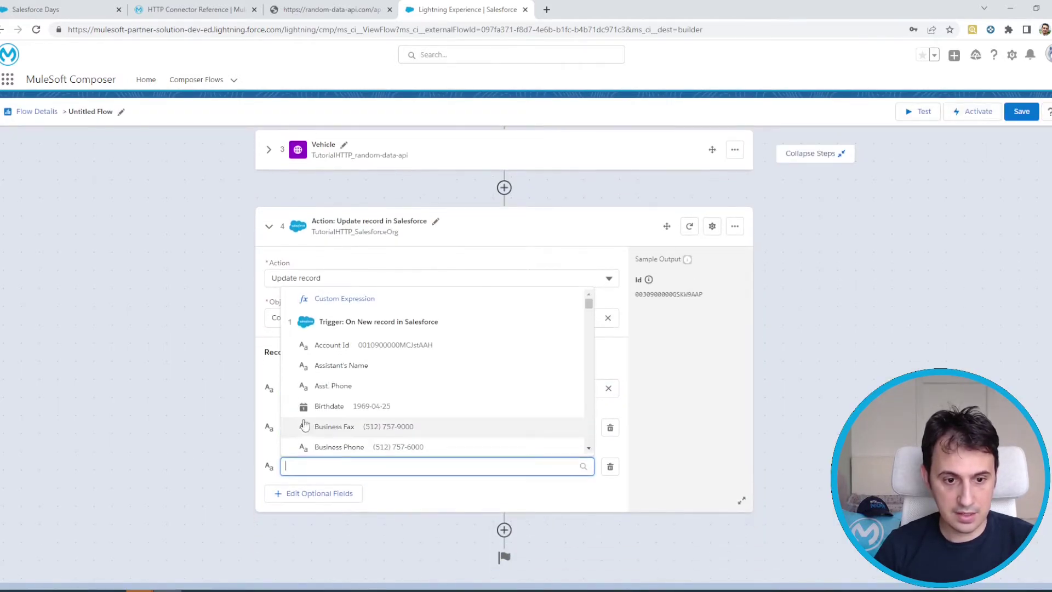
scroll(356, 430, "down", 1)
scroll(367, 416, "down", 5)
scroll(368, 417, "up", 4)
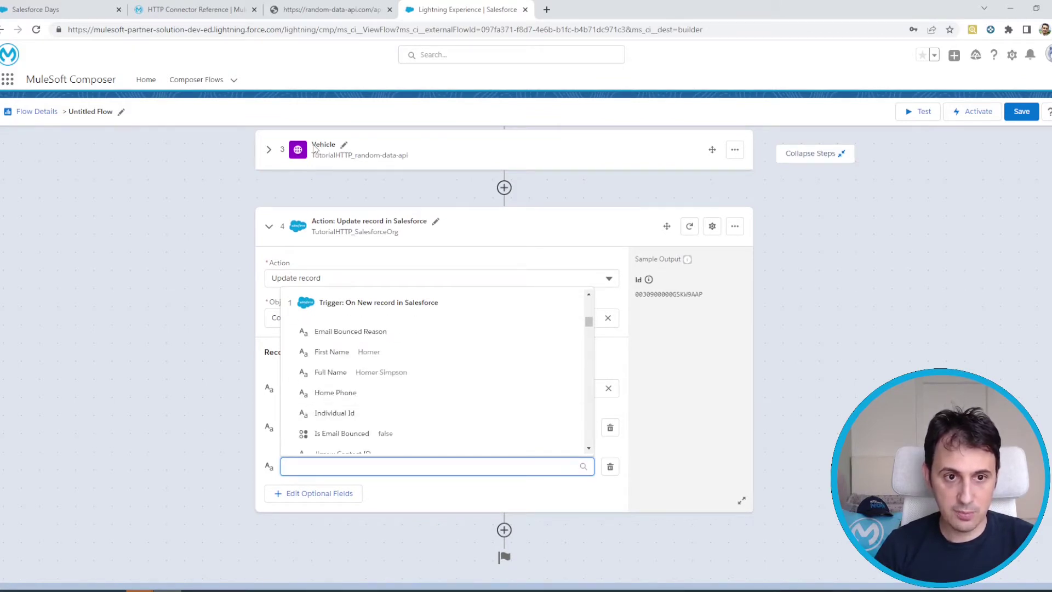
scroll(376, 422, "down", 10)
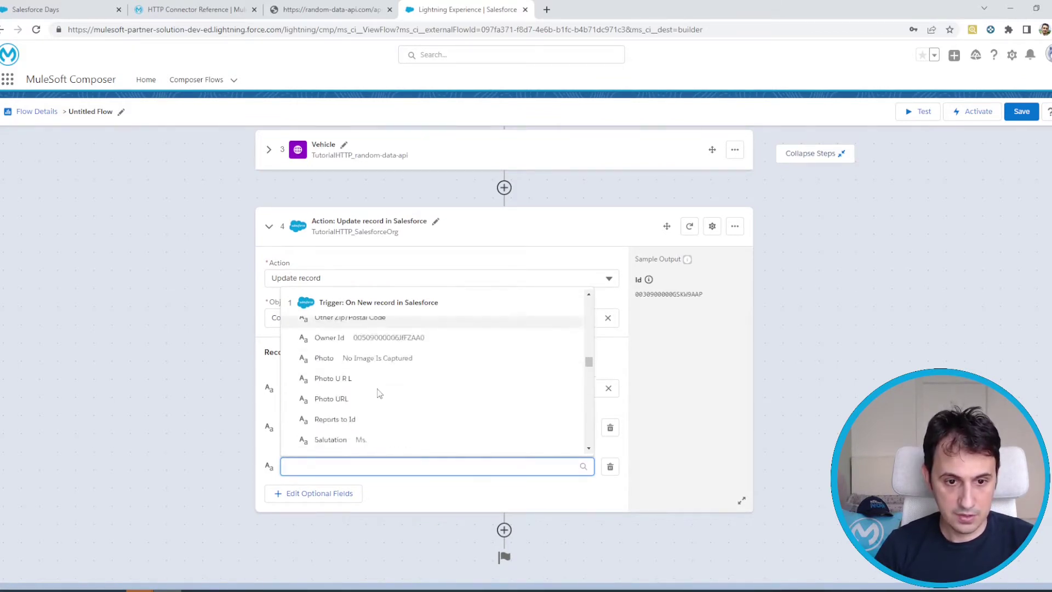
scroll(381, 394, "down", 8)
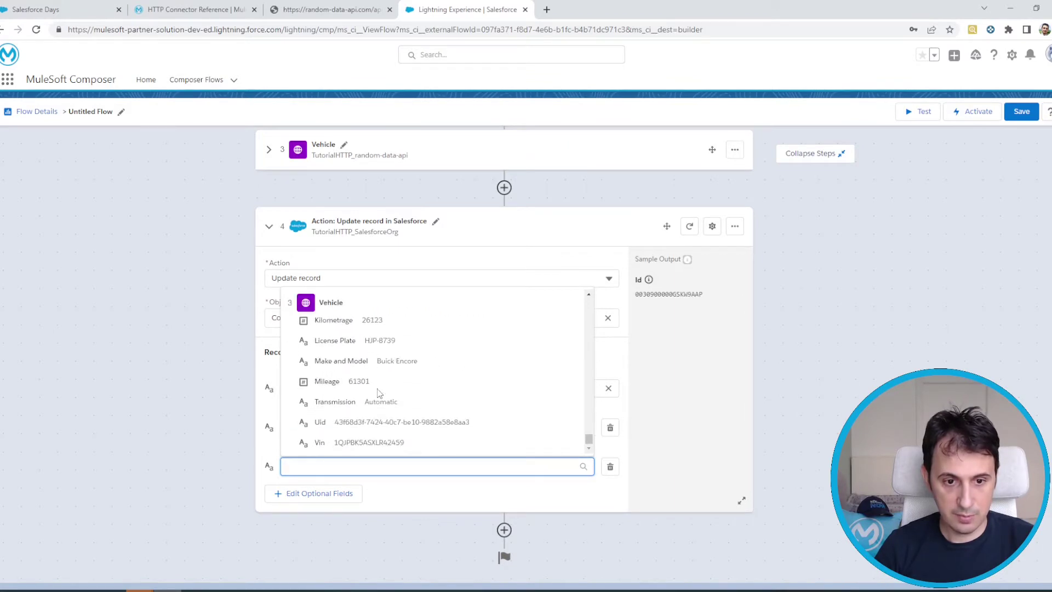
scroll(387, 430, "up", 3)
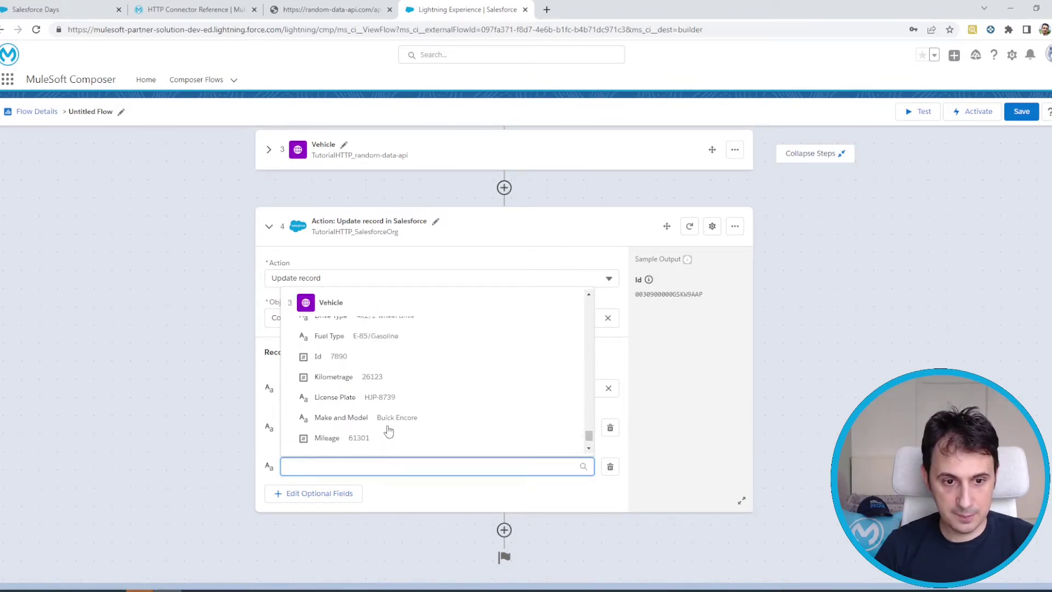
scroll(386, 400, "up", 1)
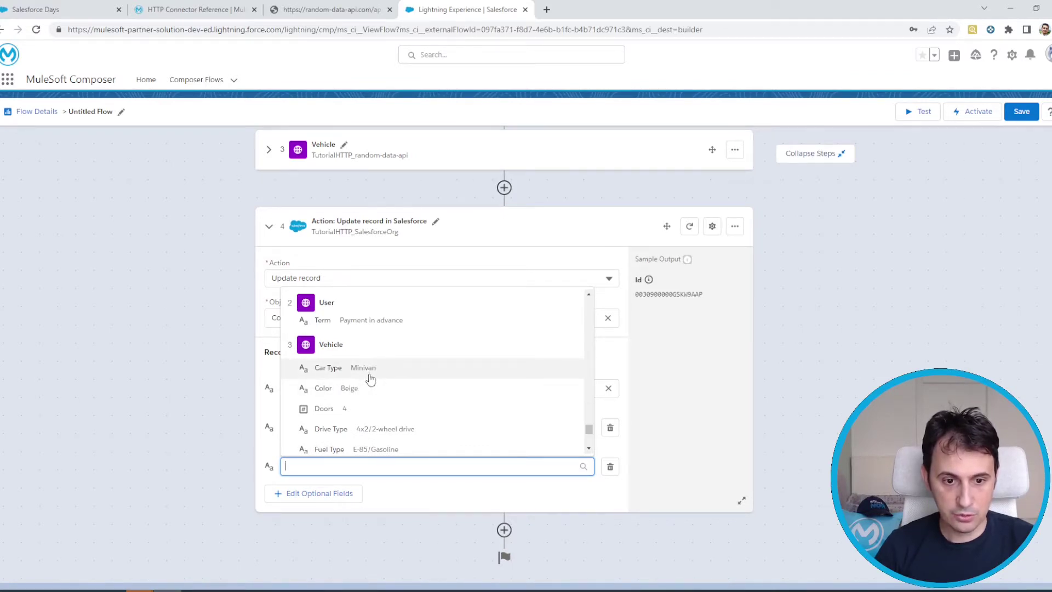
scroll(371, 384, "down", 2)
scroll(374, 399, "down", 1)
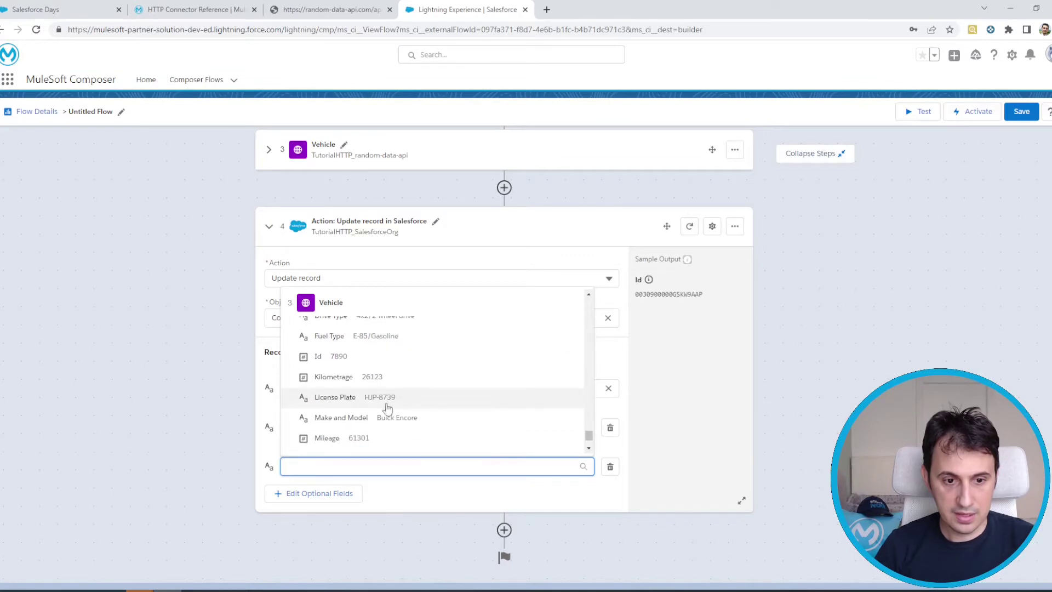
left_click(361, 420)
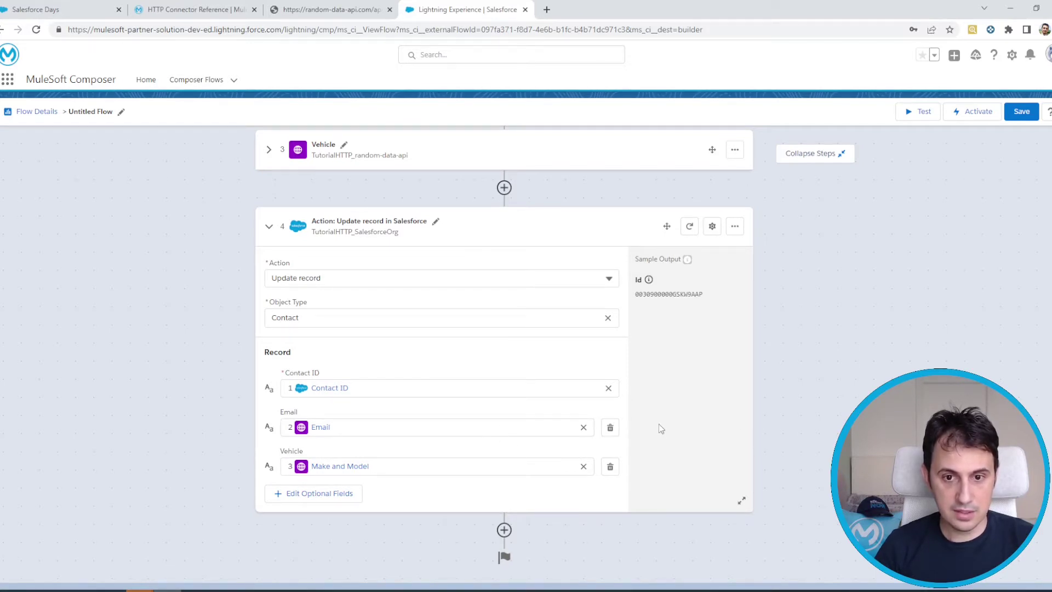
Expand the User request step and examine the fields in its sample output.
scroll(662, 342, "up", 5)
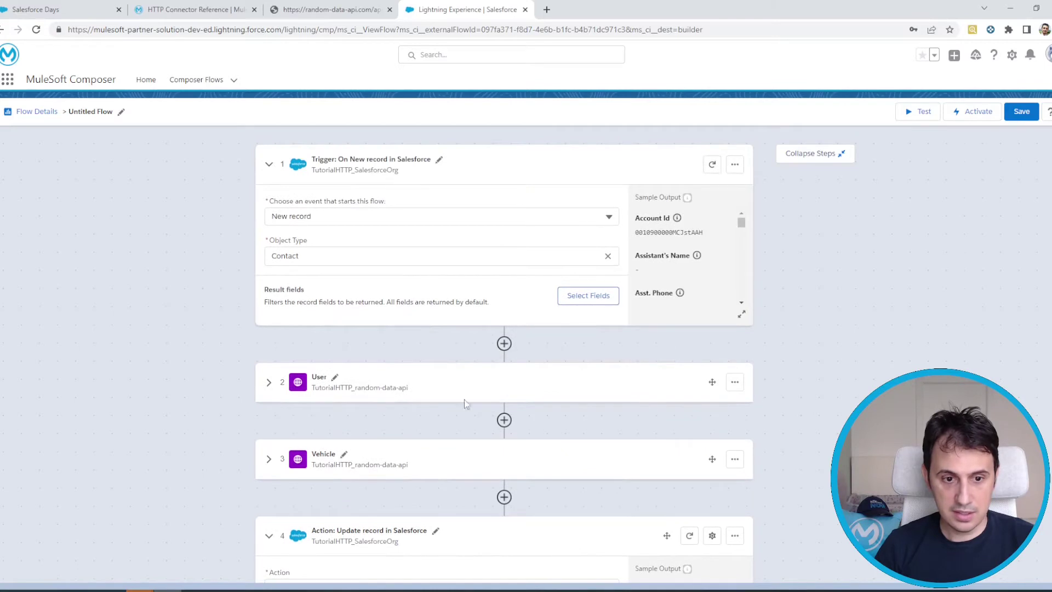
left_click(268, 382)
scroll(814, 441, "down", 4)
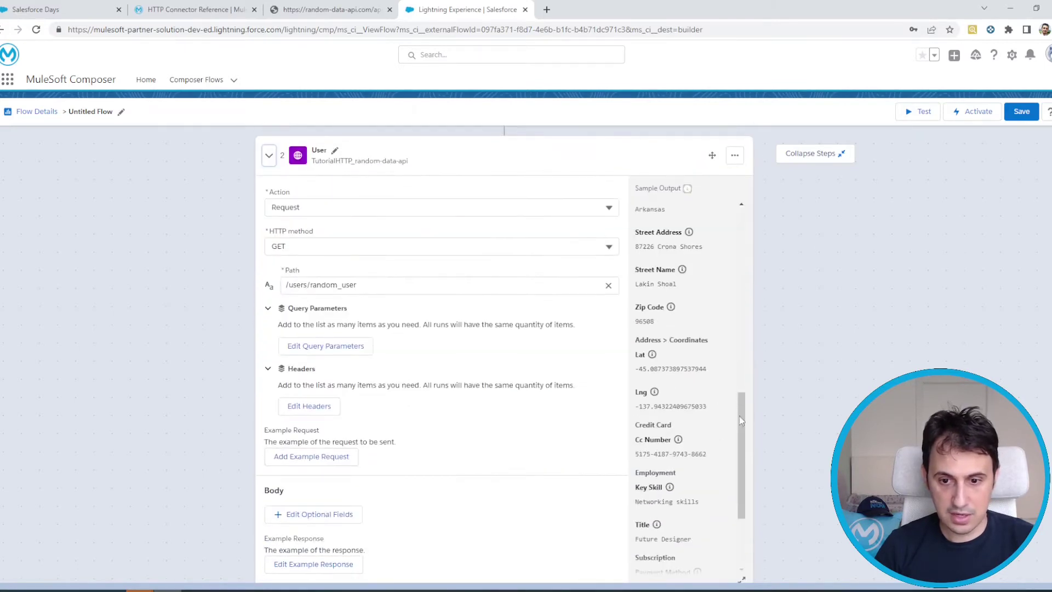
left_click_drag(737, 414, 747, 226)
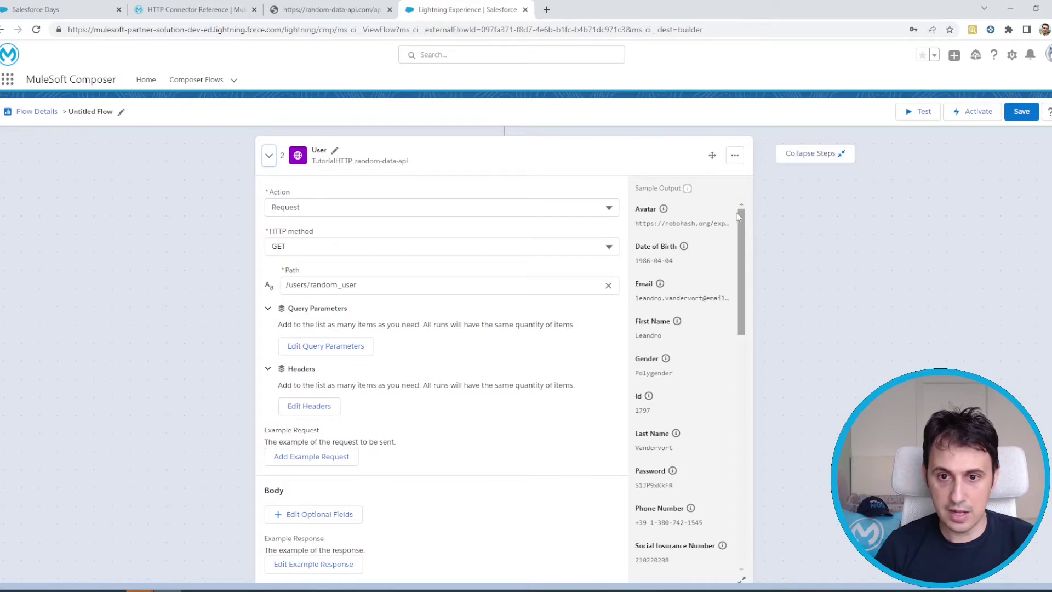
Copy the Avatar URL from the User request's sample output and open it in the random-data-api browser tab to view the image.
left_click_drag(741, 295, 742, 360)
left_click_drag(743, 382, 754, 230)
triple_click(674, 216)
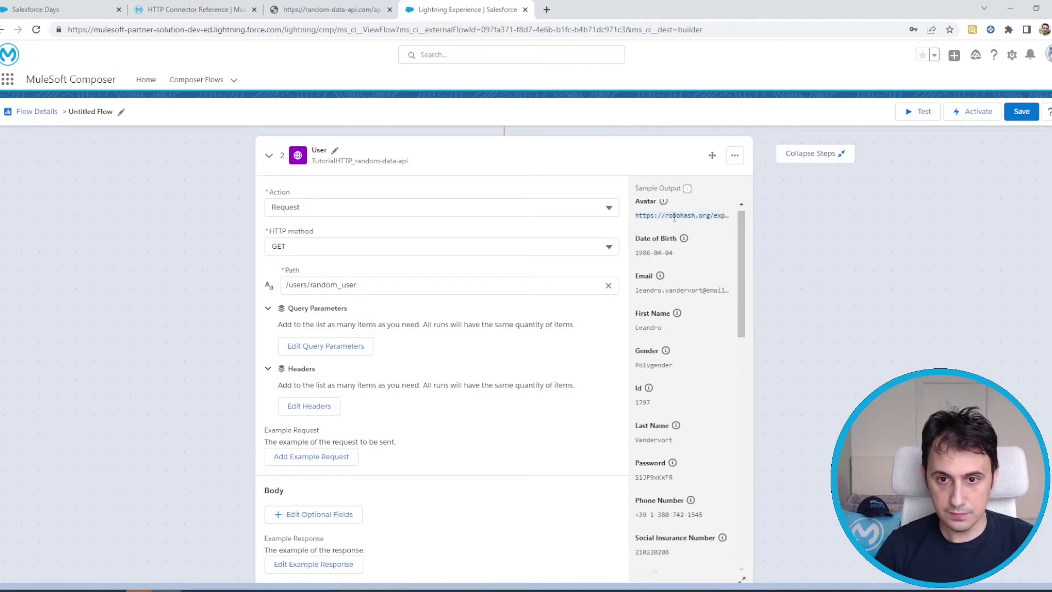
left_click(367, 14)
left_click(357, 33)
type("https://robohash.org/explicabositquidem.png?size=300x300&set=set1")
key("Return")
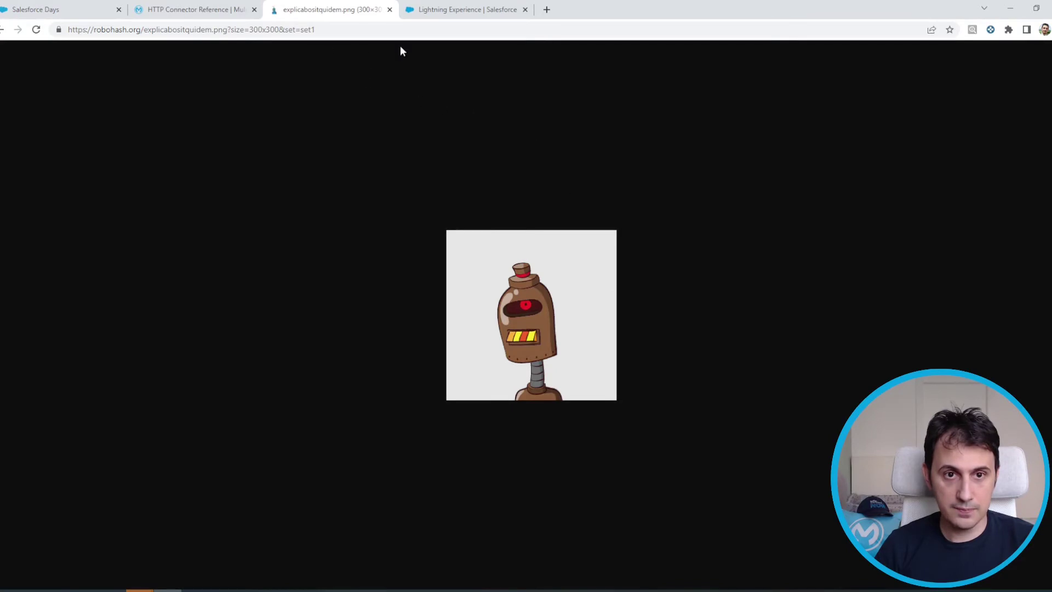
left_click(342, 30)
left_click_drag(318, 30, 67, 31)
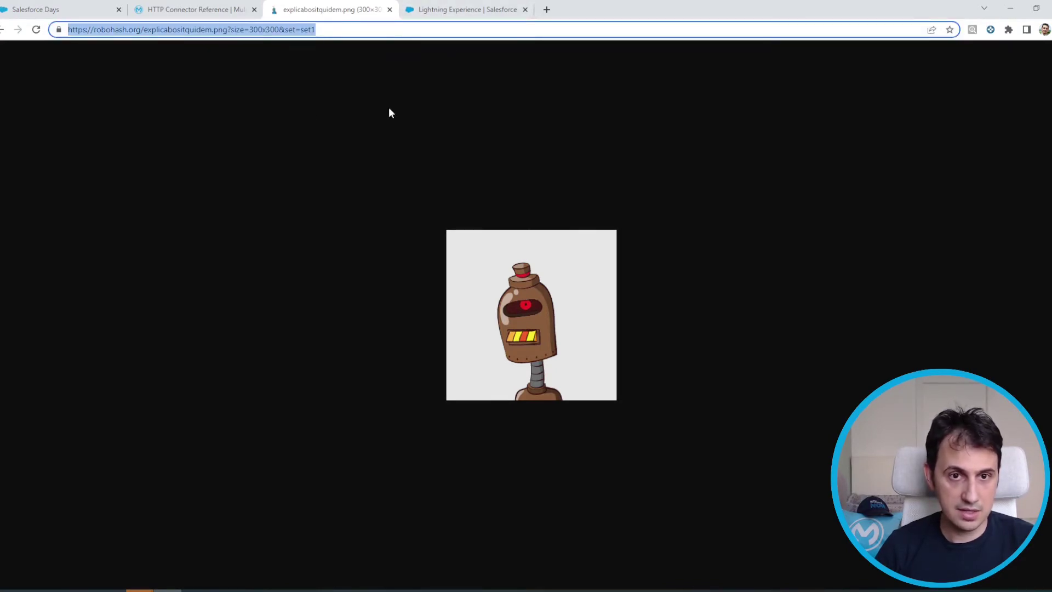
Add the optional PhotoURL field to the Contact record of the Salesforce update action.
left_click(444, 11)
scroll(169, 310, "down", 10)
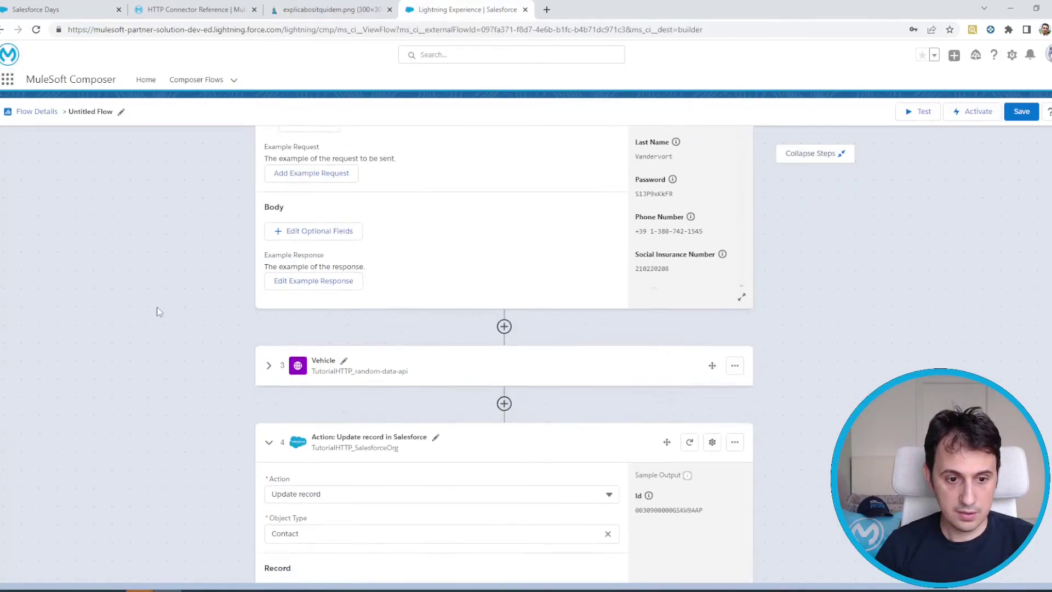
left_click(328, 493)
left_click(402, 183)
type("Photo")
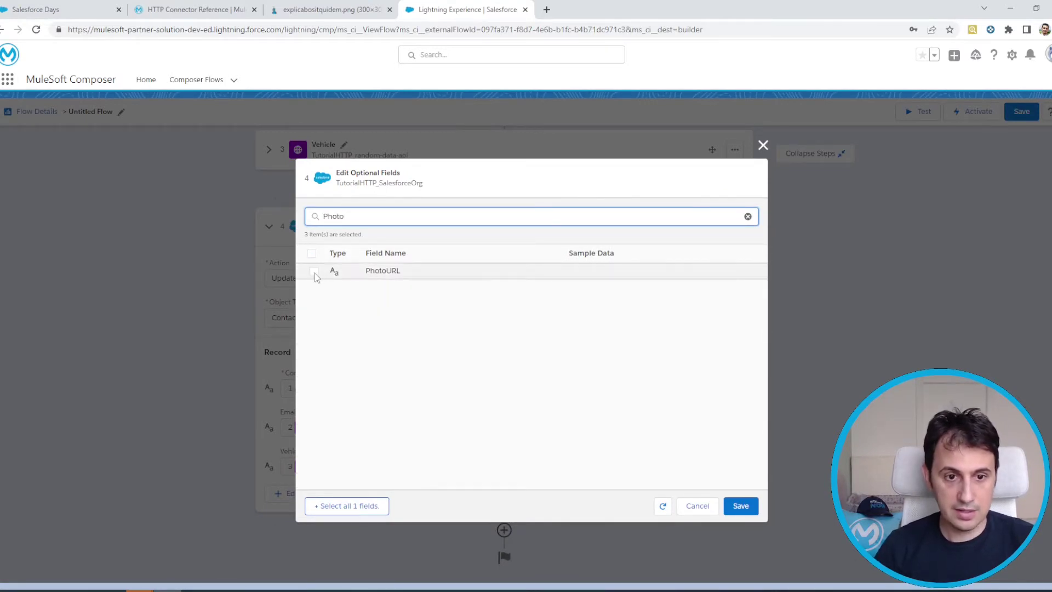
left_click(314, 272)
left_click(742, 506)
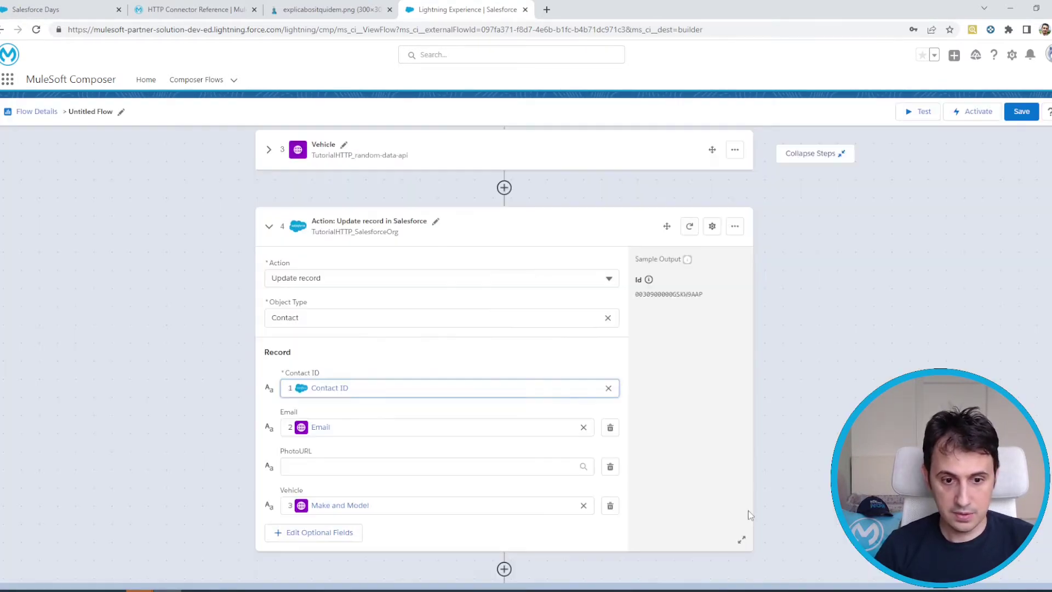
left_click(377, 466)
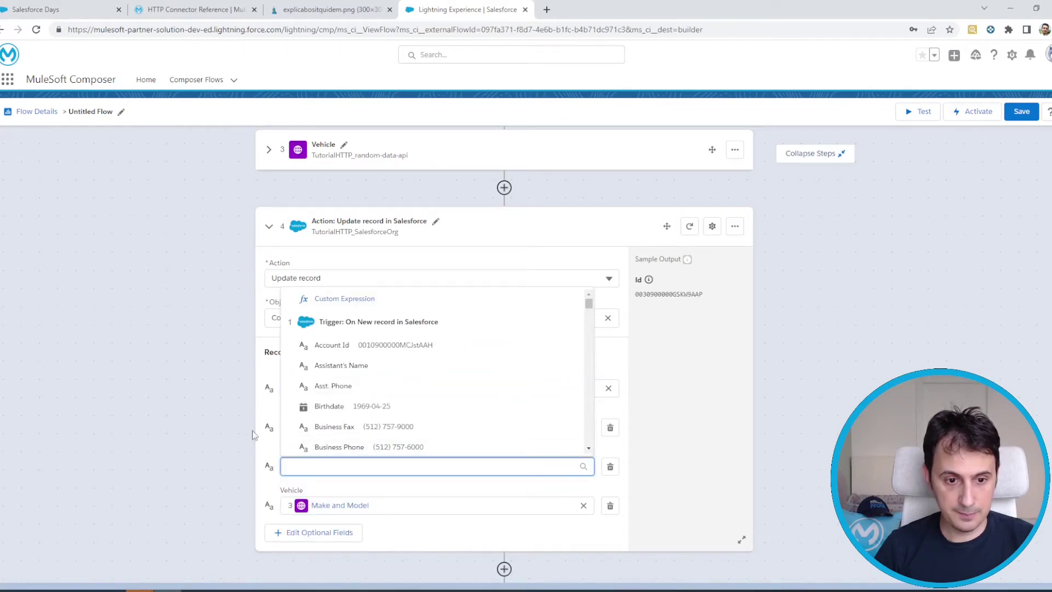
scroll(363, 419, "down", 2)
scroll(362, 419, "down", 10)
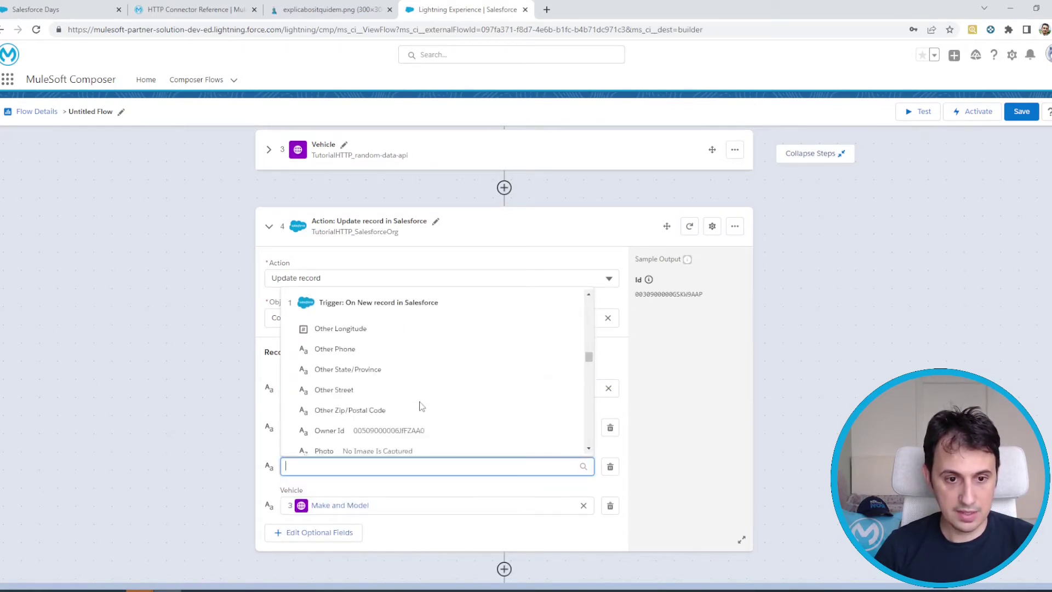
scroll(422, 407, "down", 5)
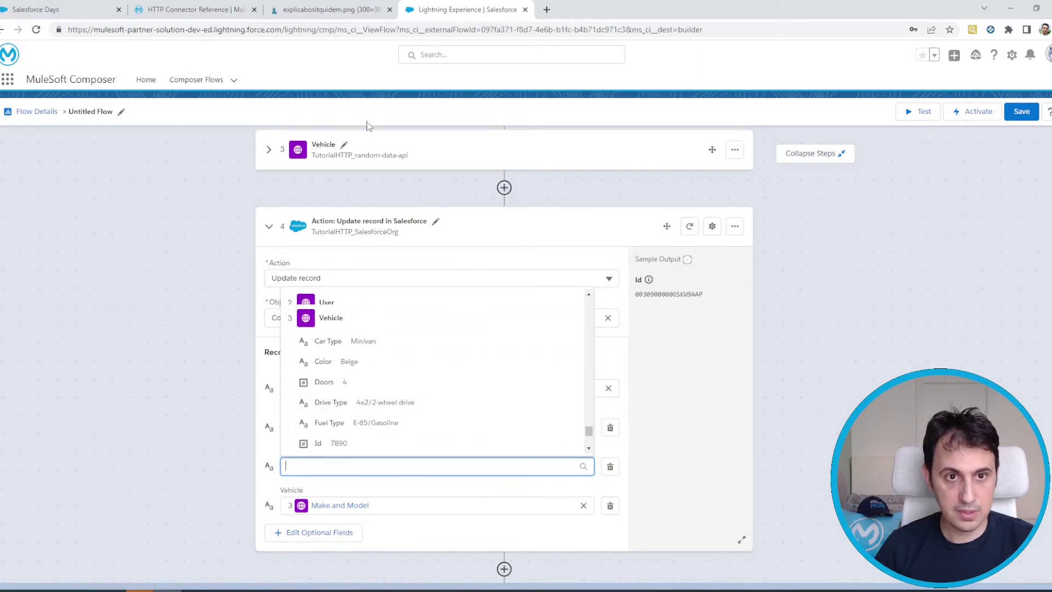
Return the browser tab showing the avatar image to the random vehicle API response.
left_click(353, 9)
left_click(3, 32)
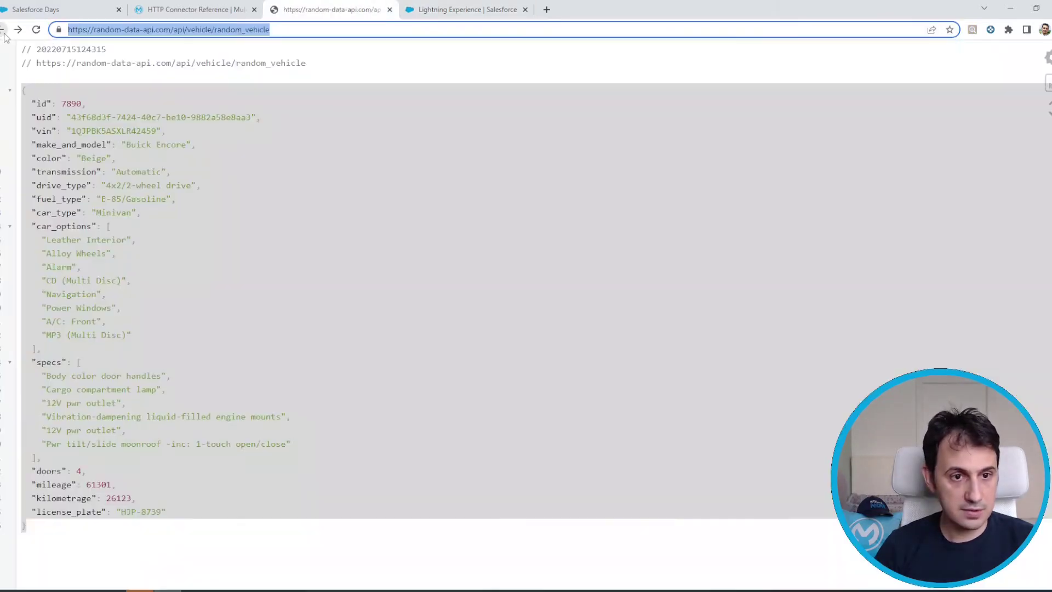
left_click(229, 540)
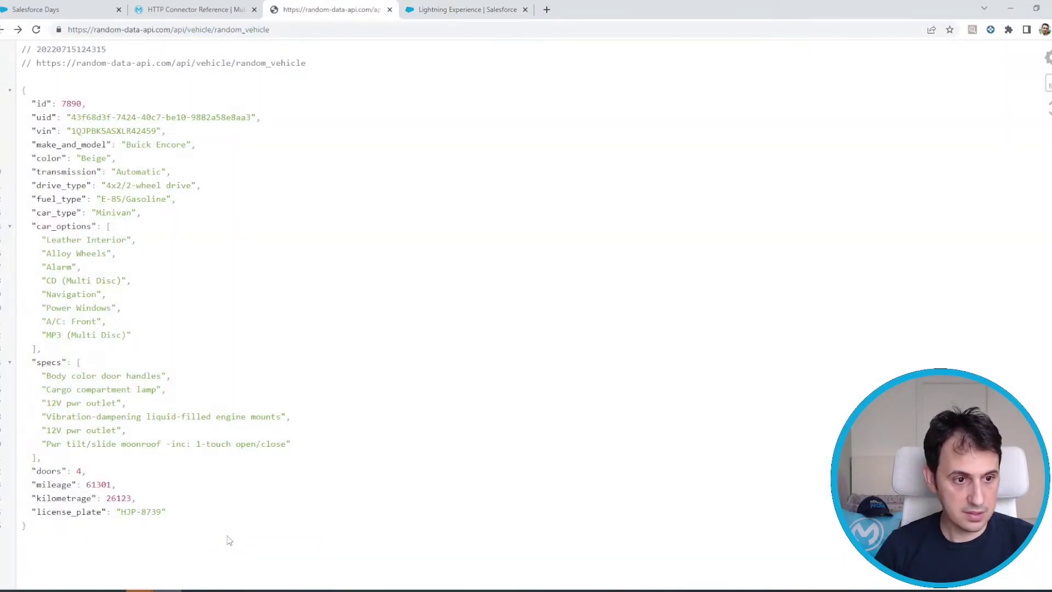
Check the Avatar field in the sample output of the flow's User request.
left_click(464, 11)
left_click(741, 362)
scroll(744, 367, "up", 5)
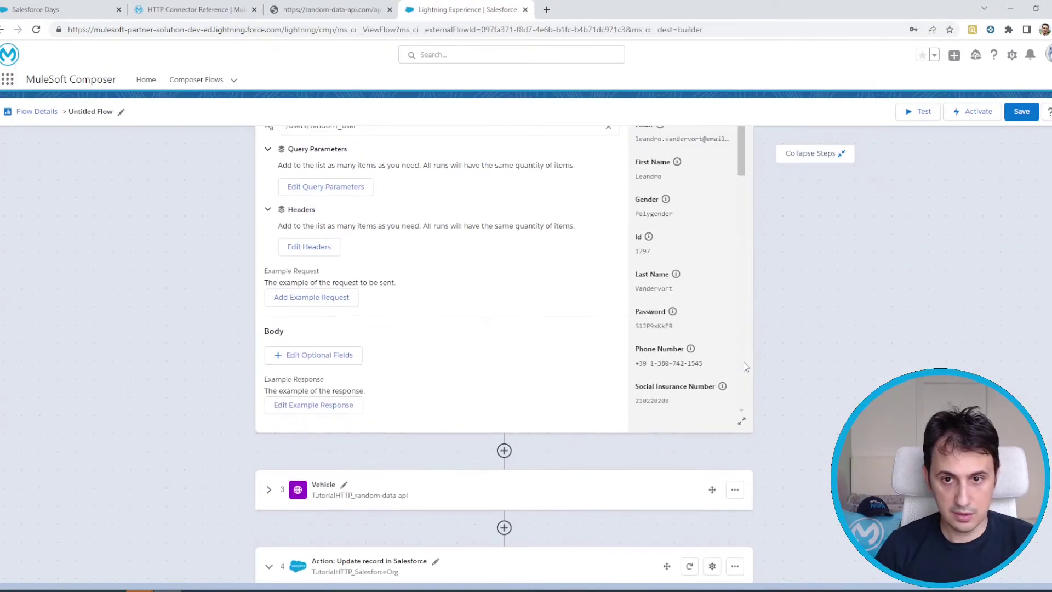
scroll(744, 367, "up", 4)
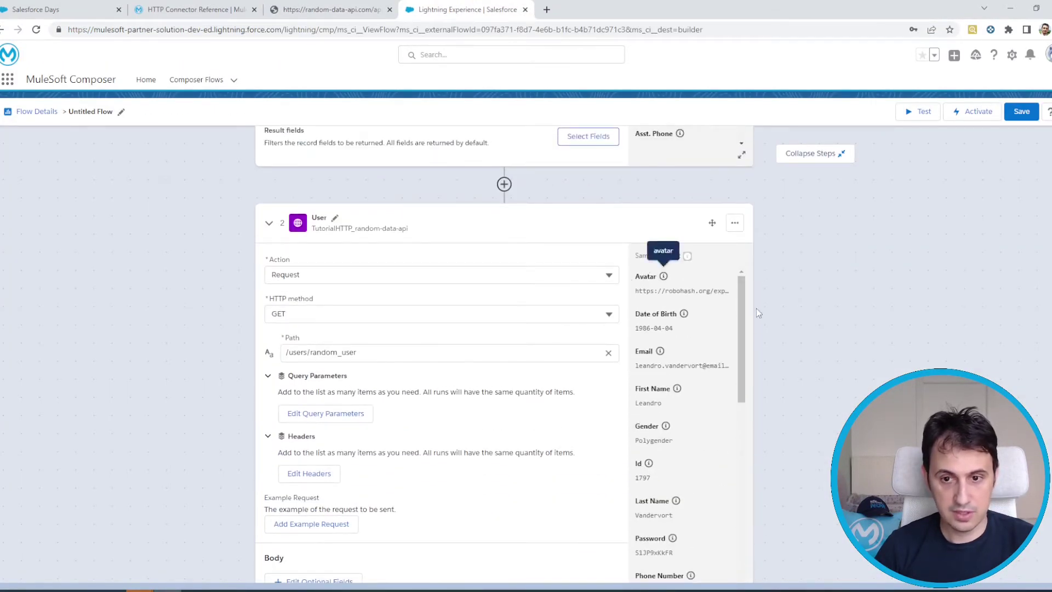
scroll(742, 328, "down", 5)
scroll(741, 328, "up", 5)
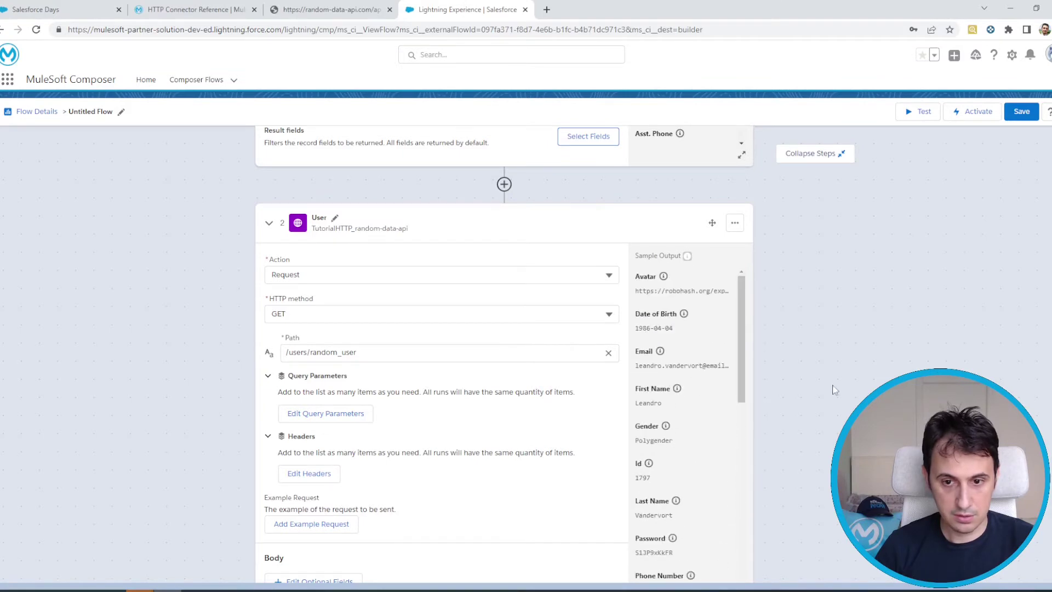
scroll(436, 380, "down", 12)
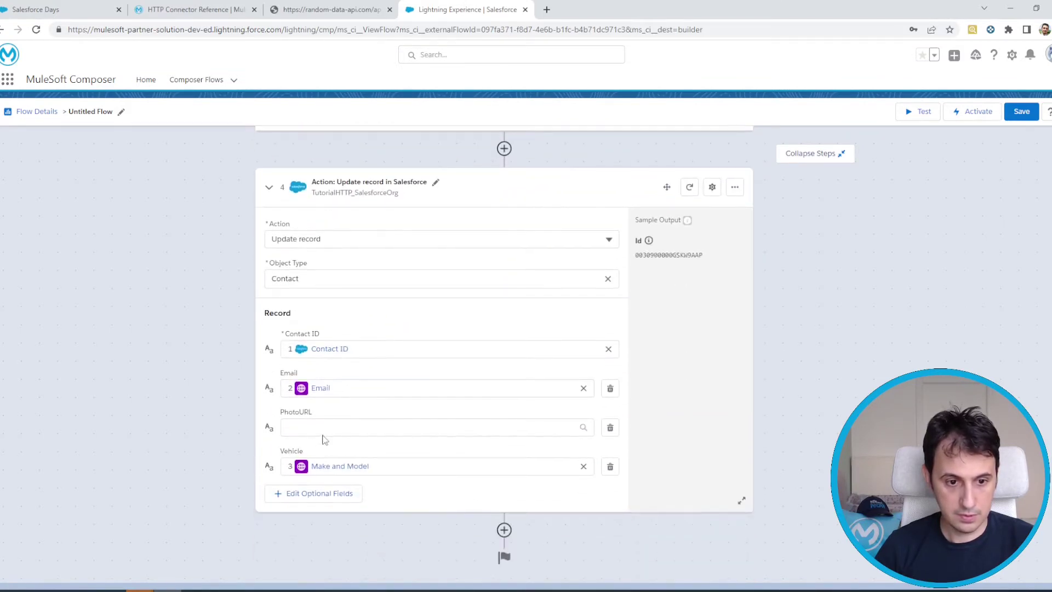
Map the PhotoURL field of the Salesforce update action to Avatar from the User request.
left_click(324, 430)
scroll(362, 366, "down", 5)
scroll(366, 363, "down", 8)
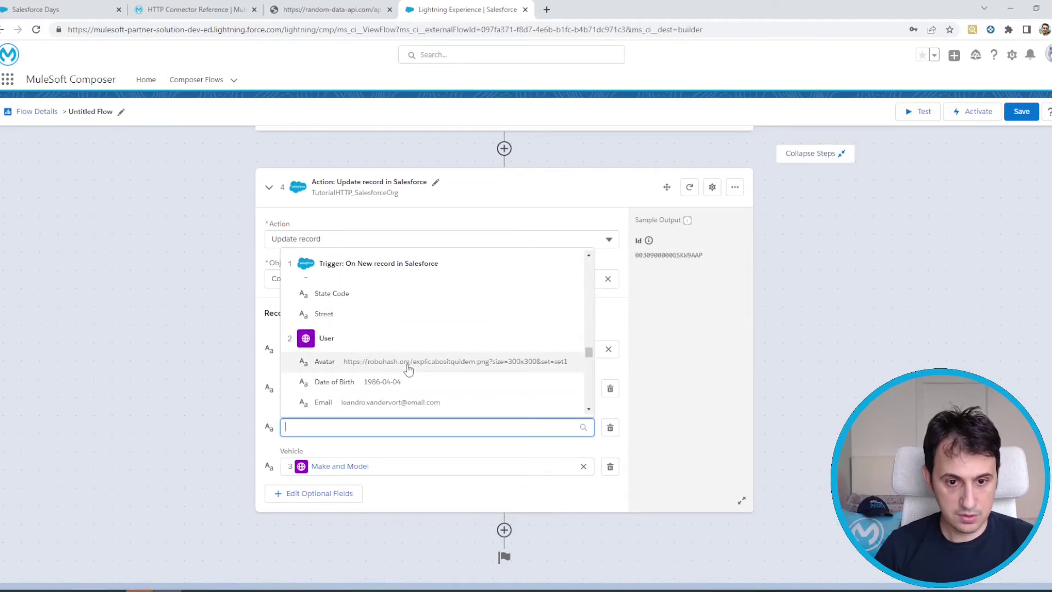
scroll(395, 367, "down", 5)
scroll(375, 366, "down", 8)
scroll(375, 364, "down", 3)
scroll(378, 364, "up", 10)
scroll(379, 364, "up", 4)
left_click(400, 301)
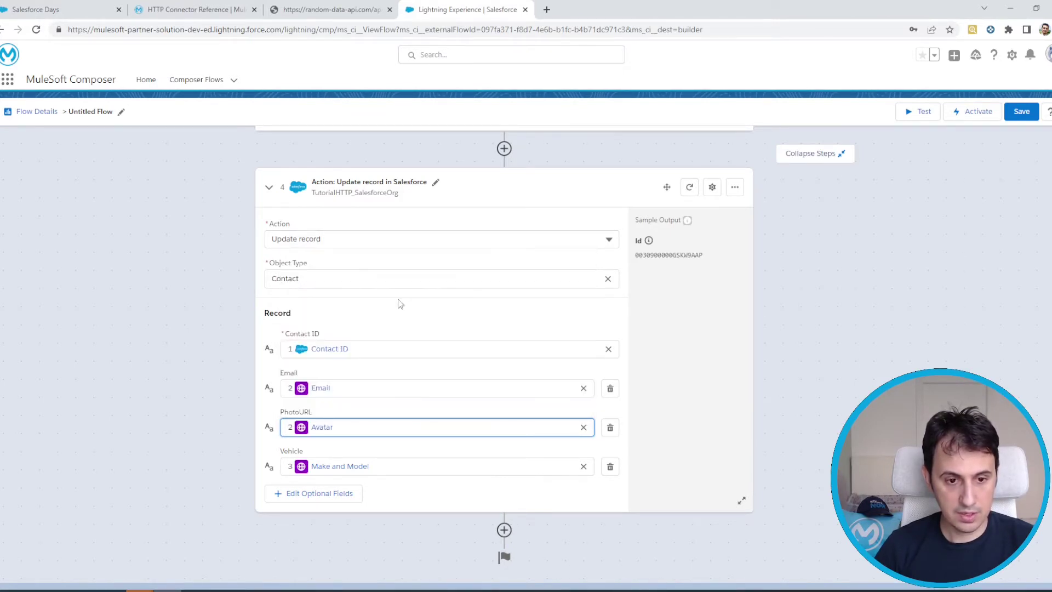
left_click(211, 435)
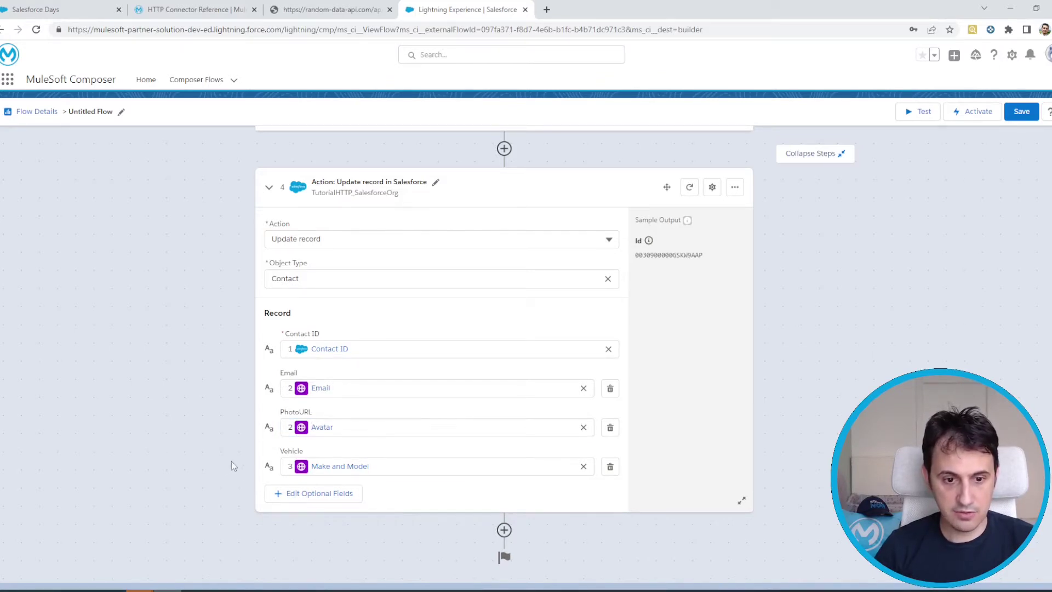
Save the flow as ExampleTutorial_HTTP and activate it.
left_click(1023, 111)
left_click(571, 351)
type("ExampleTutorial_HTTP")
left_click(628, 386)
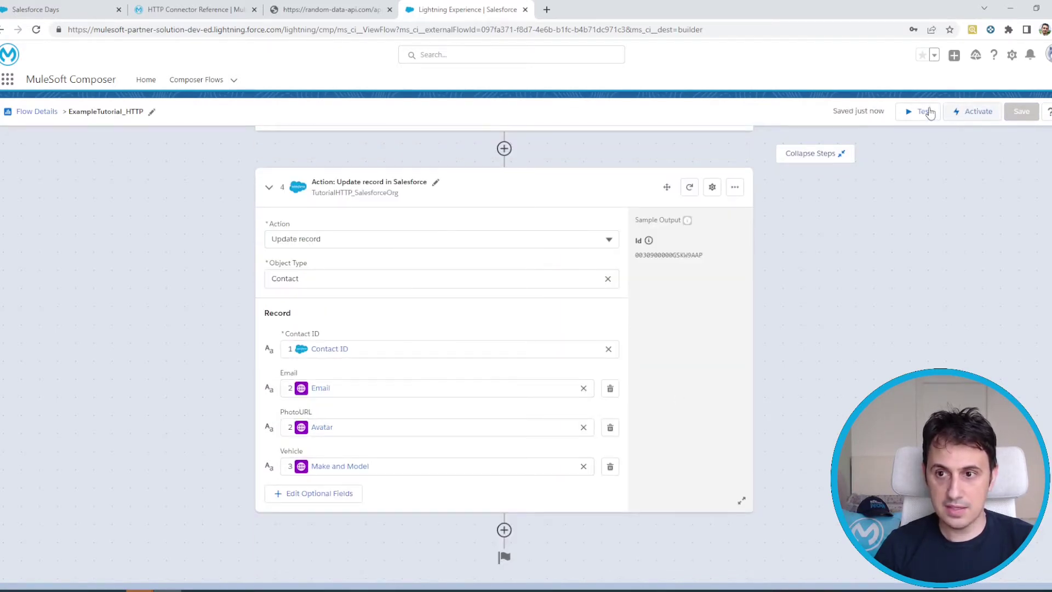
left_click(975, 112)
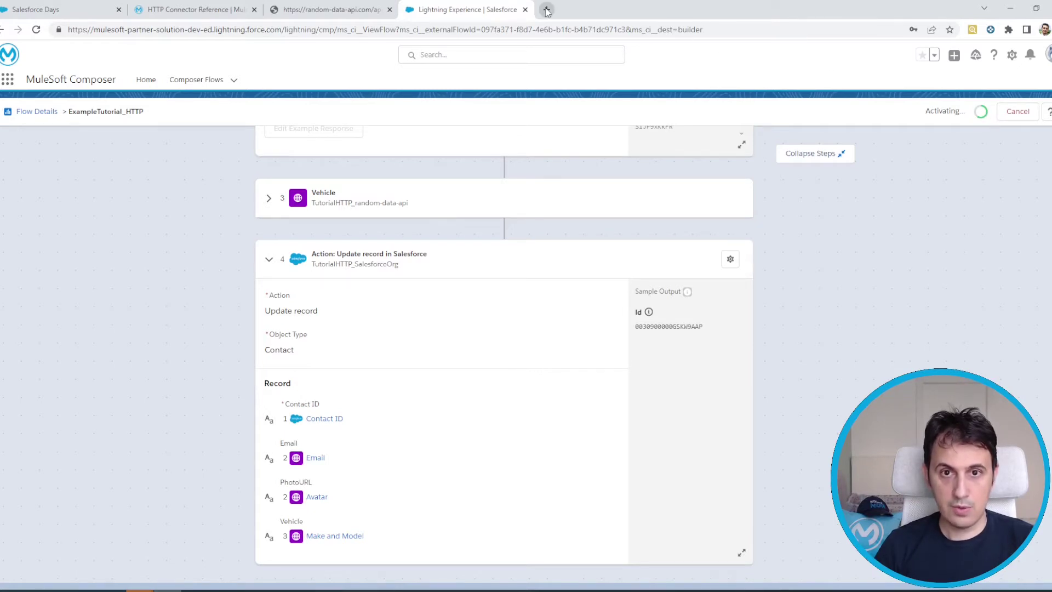
Open login.salesforce.com in the random-data-api browser tab and log in to the solution-partner-developer org with its saved username.
left_click(342, 10)
left_click(341, 30)
type("log")
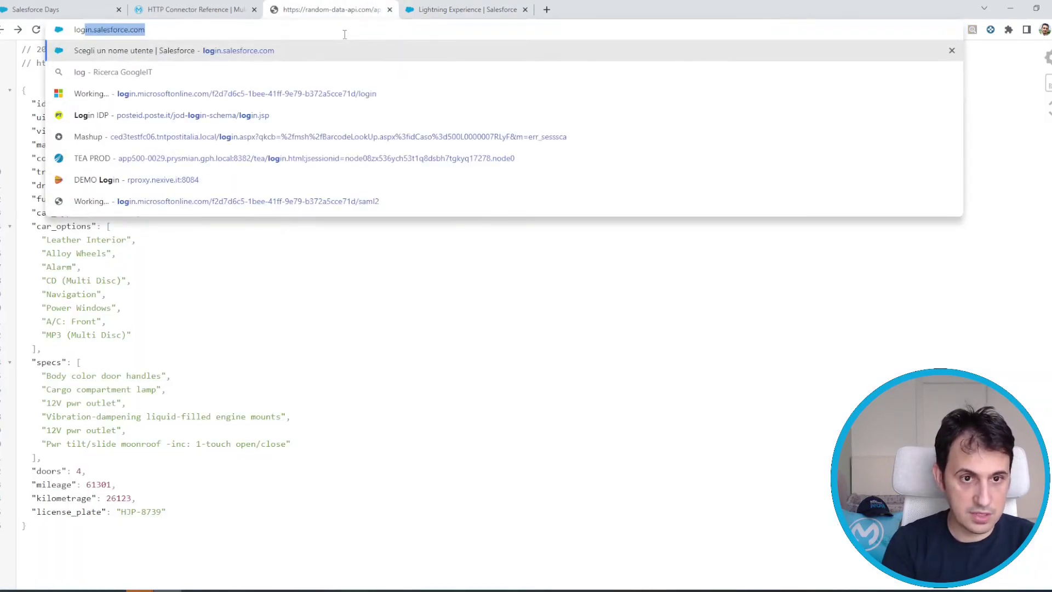
key("Return")
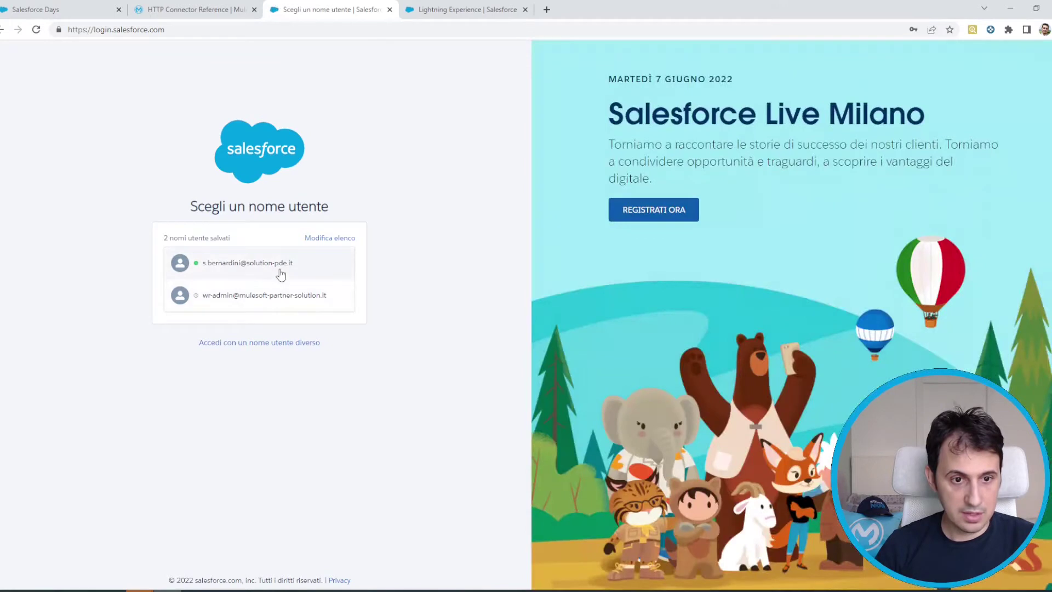
left_click(281, 274)
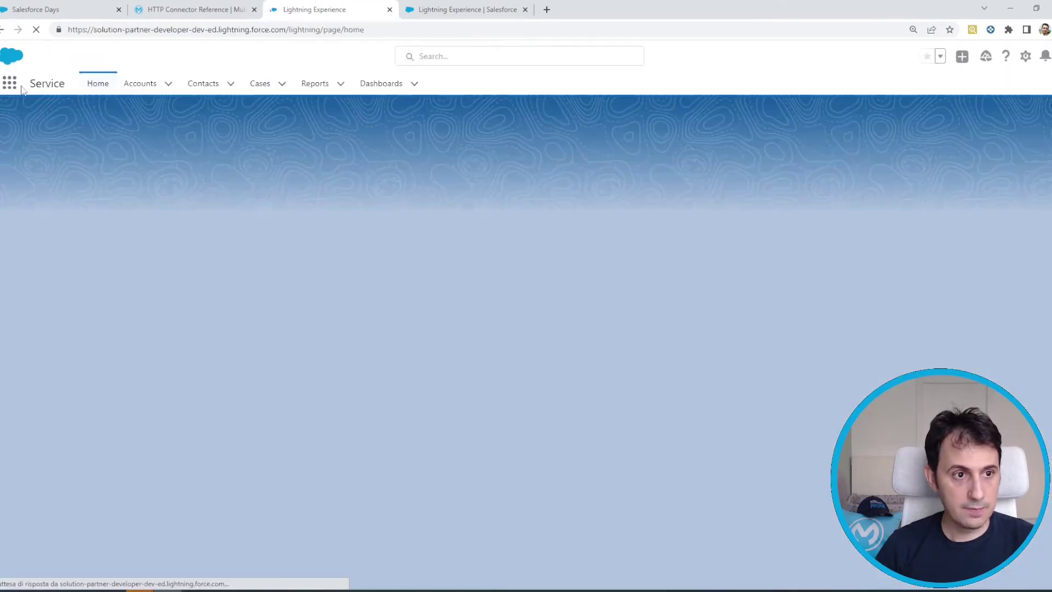
Open the Contacts list through a search for contacts and start a new contact.
left_click(11, 86)
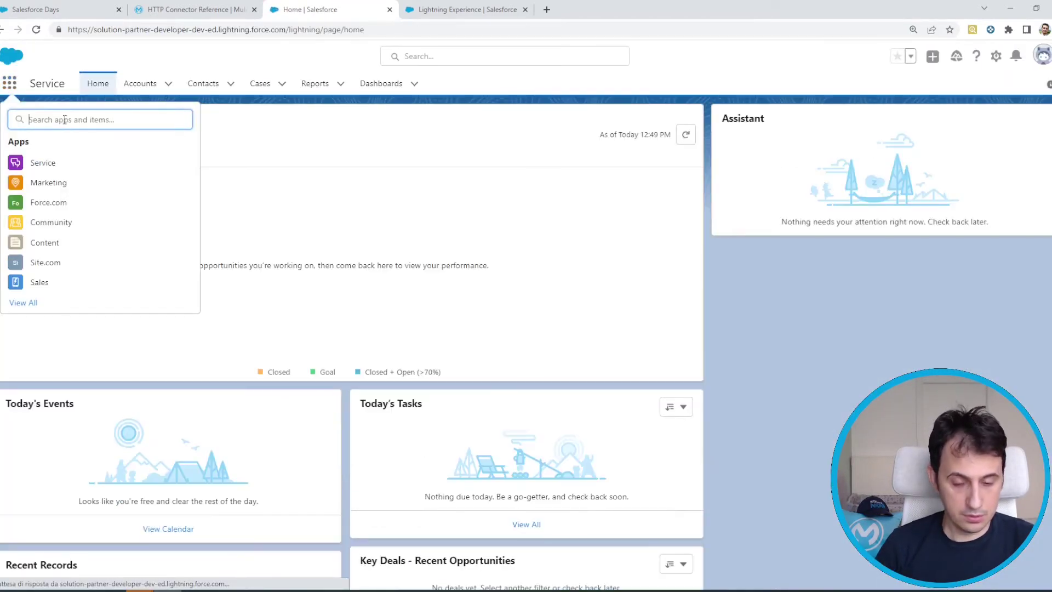
type("contacts")
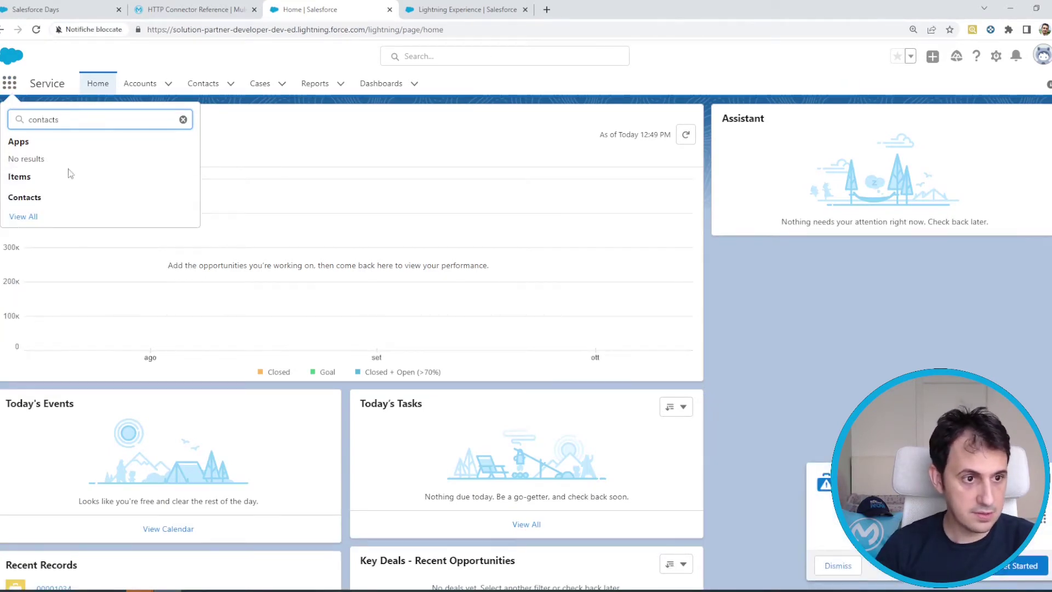
left_click(32, 200)
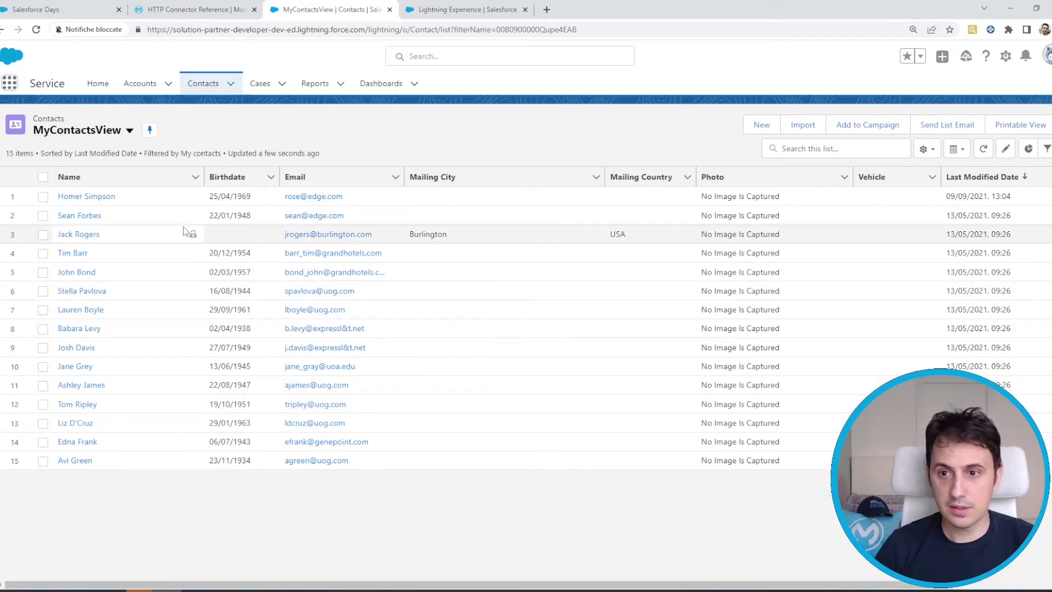
left_click(762, 127)
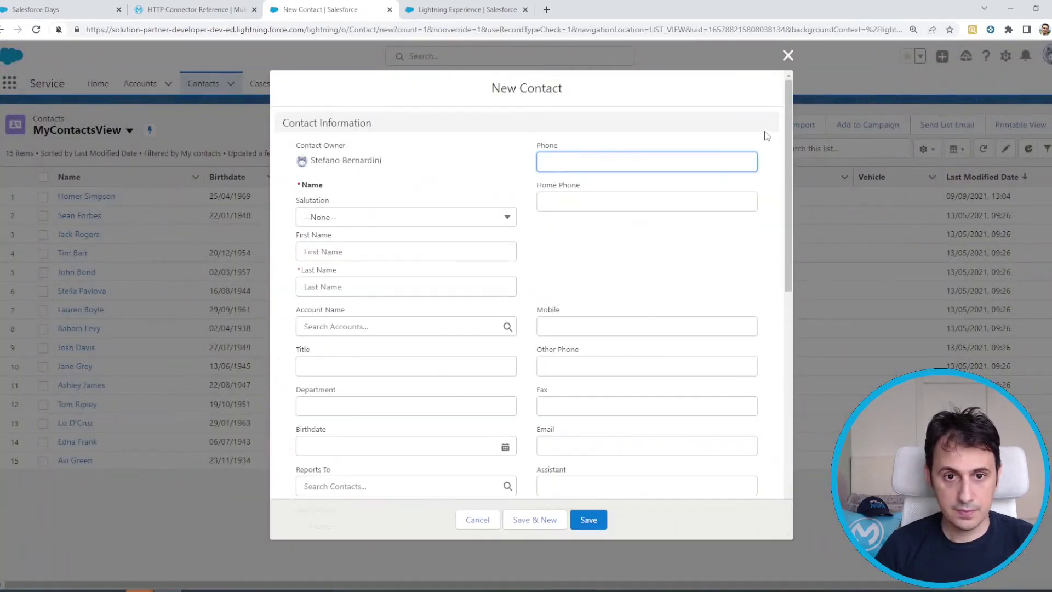
Switch back to MuleSoft Composer, check the activation status of ExampleTutorial_HTTP, and collapse the Salesforce update action.
left_click(452, 15)
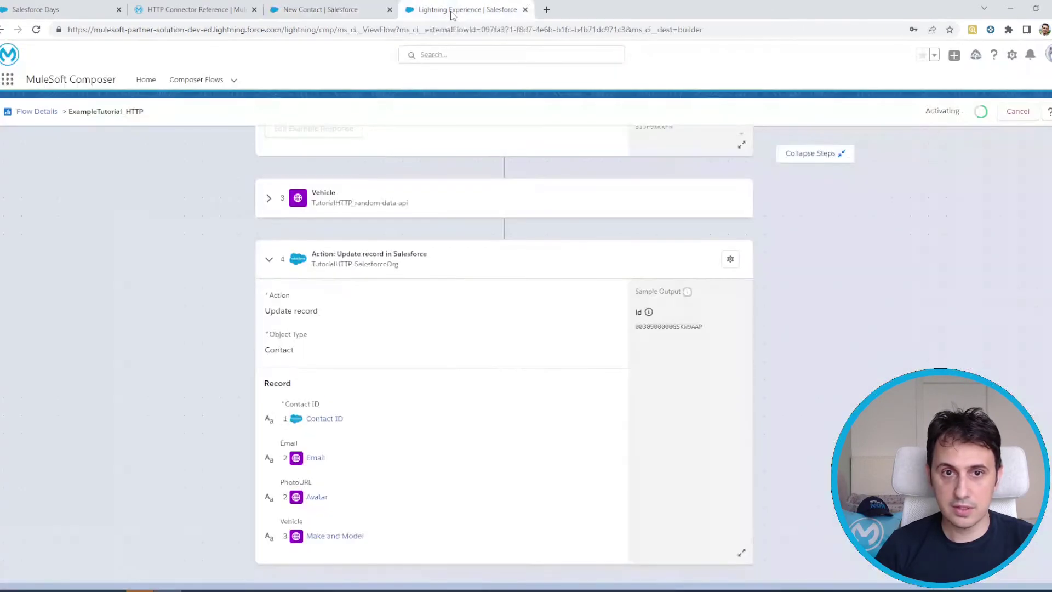
triple_click(946, 110)
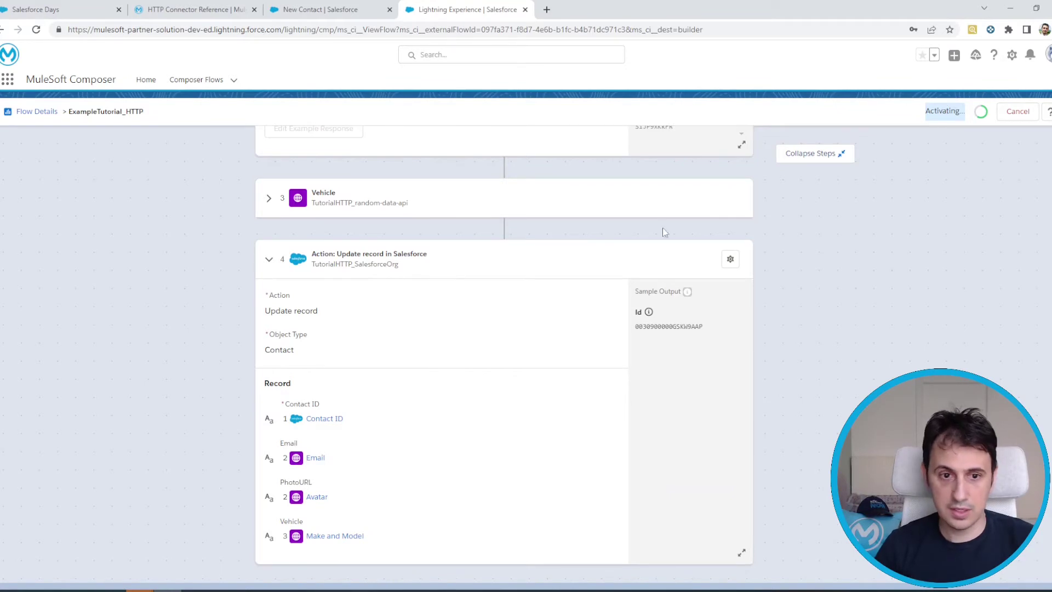
left_click(269, 258)
left_click_drag(744, 195, 745, 177)
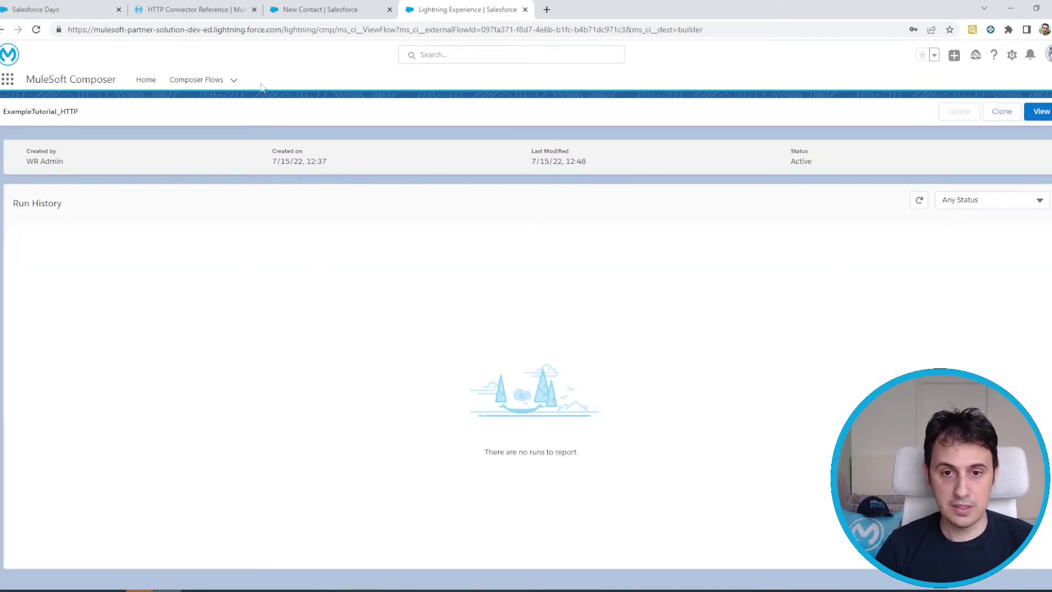
Return to the New Contact form in Salesforce, set the salutation to Mr., enter the contact's last name, and save the contact.
left_click(314, 14)
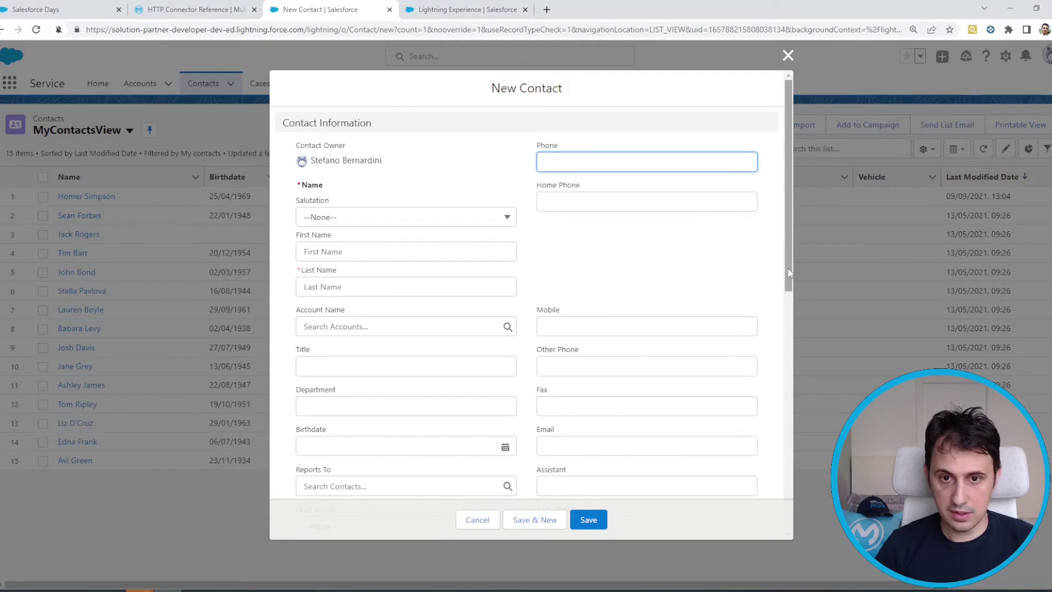
scroll(789, 273, "down", 3)
scroll(788, 272, "up", 3)
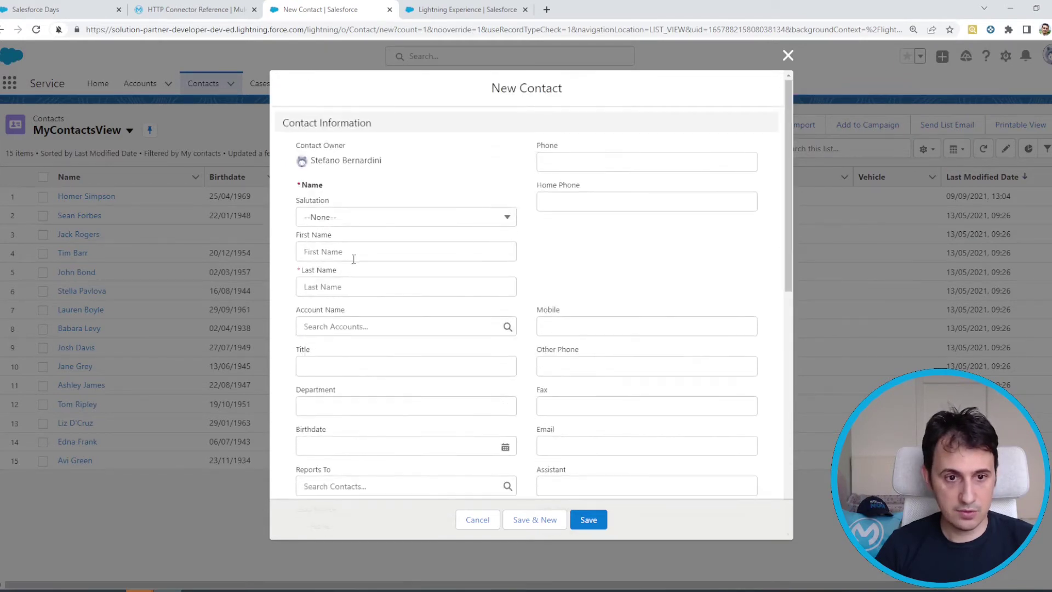
left_click(335, 218)
left_click(330, 260)
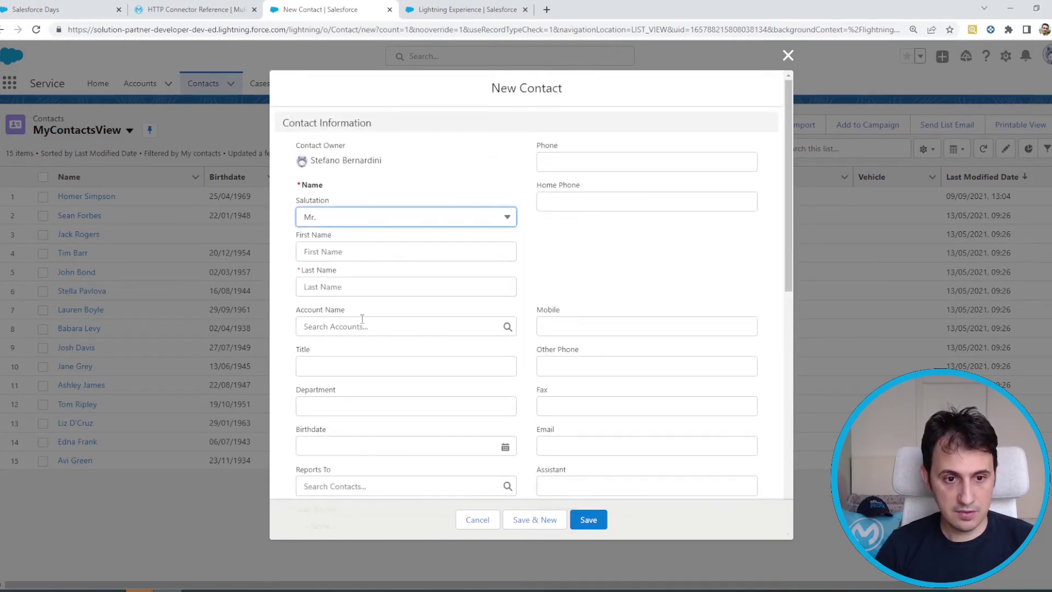
left_click(337, 288)
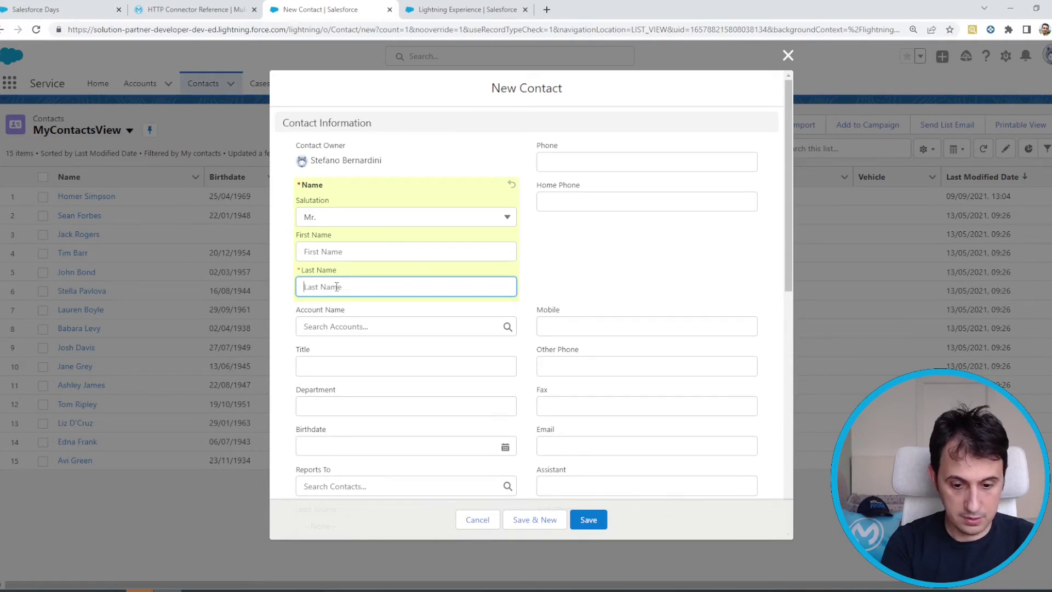
type("Pi")
key("BackSpace")
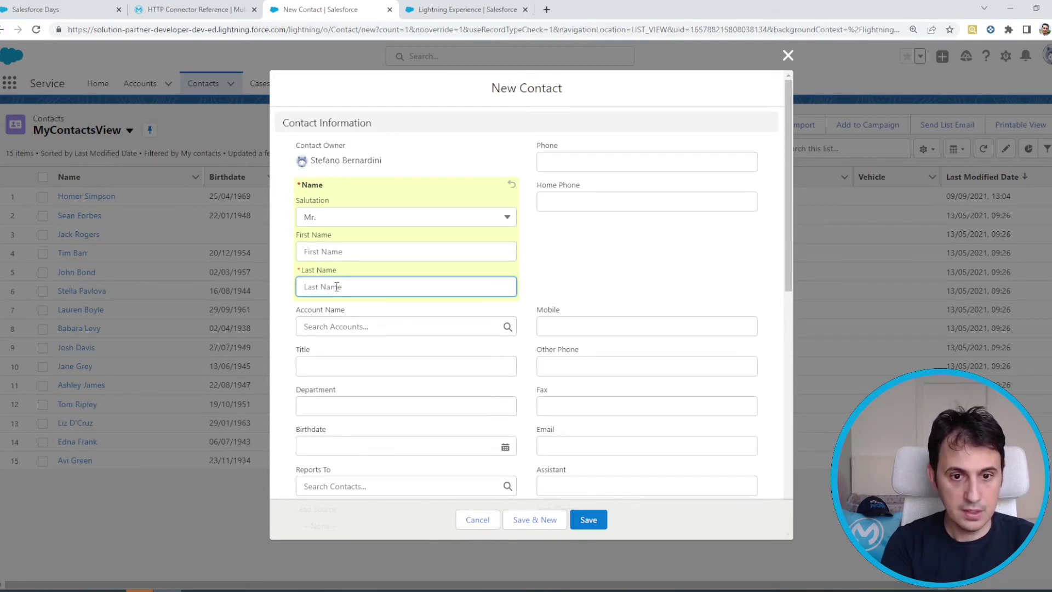
type("Red")
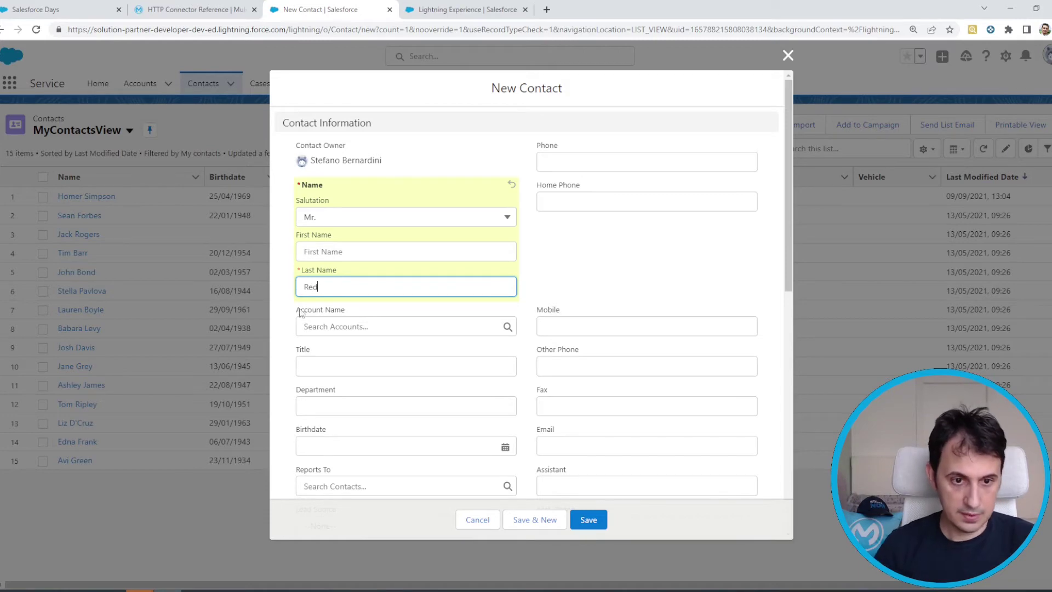
left_click(594, 525)
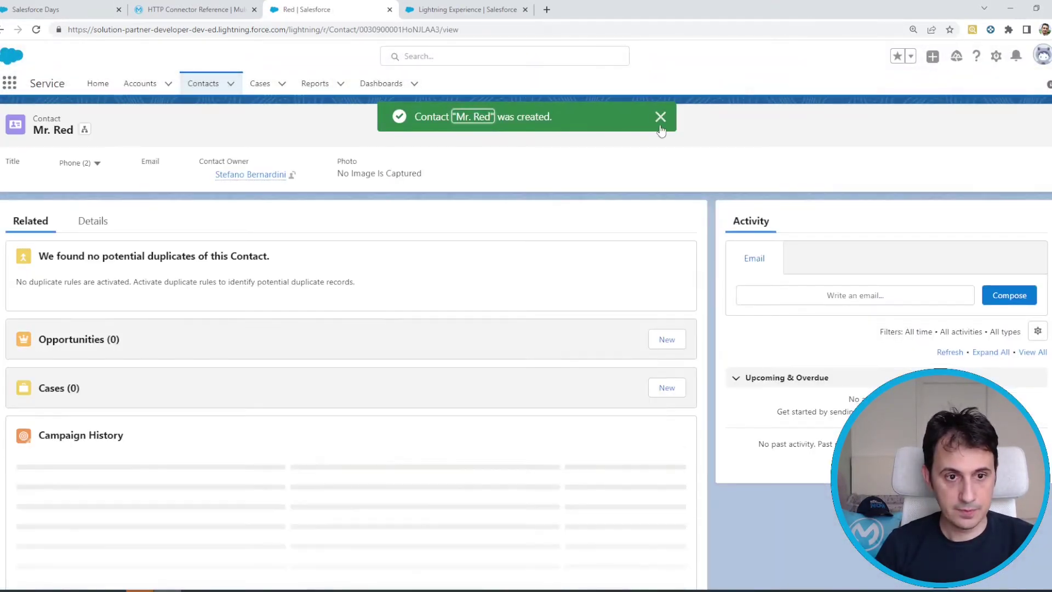
left_click(660, 117)
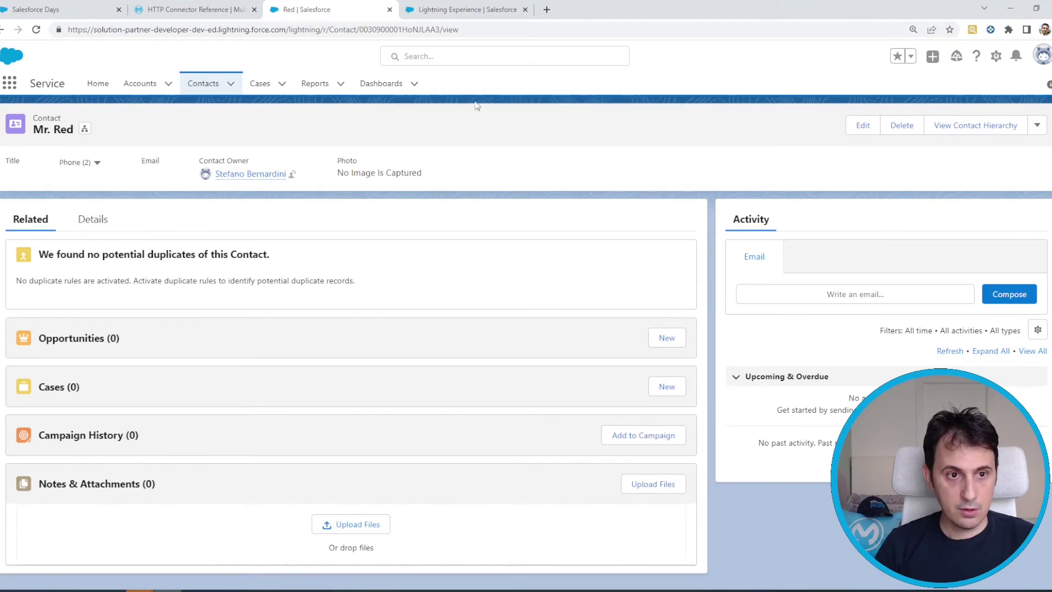
Open the MyContactsView list and refresh it to examine the new contact's Email, Photo and Vehicle values.
left_click(208, 87)
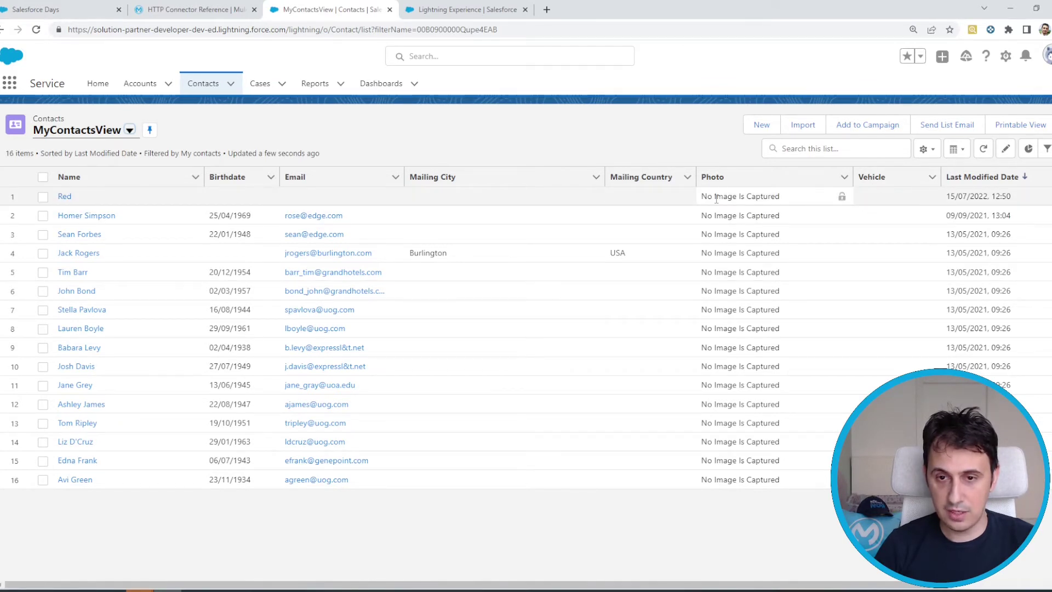
left_click(984, 153)
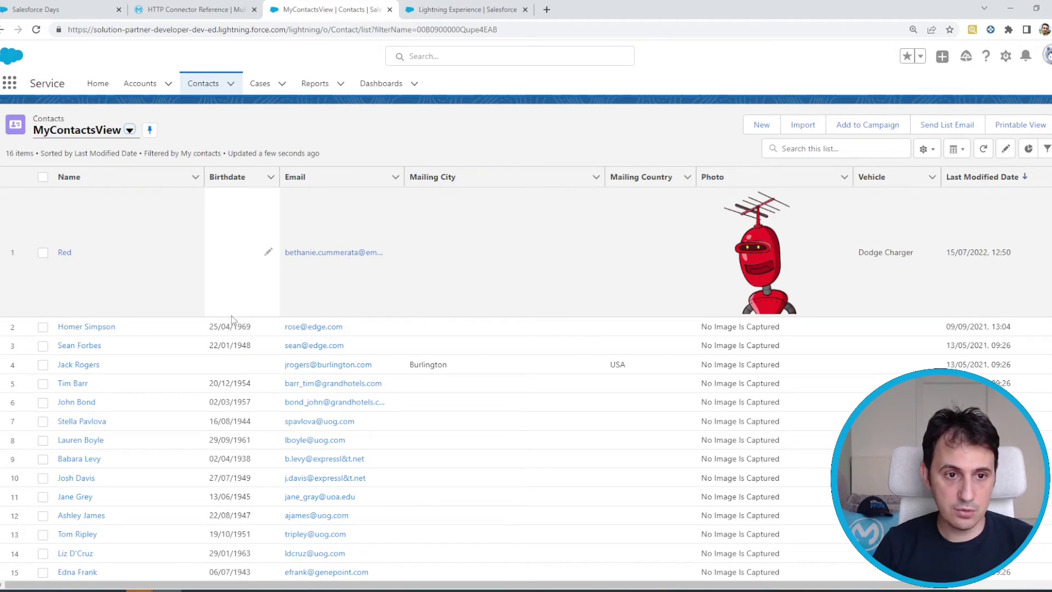
left_click(789, 177)
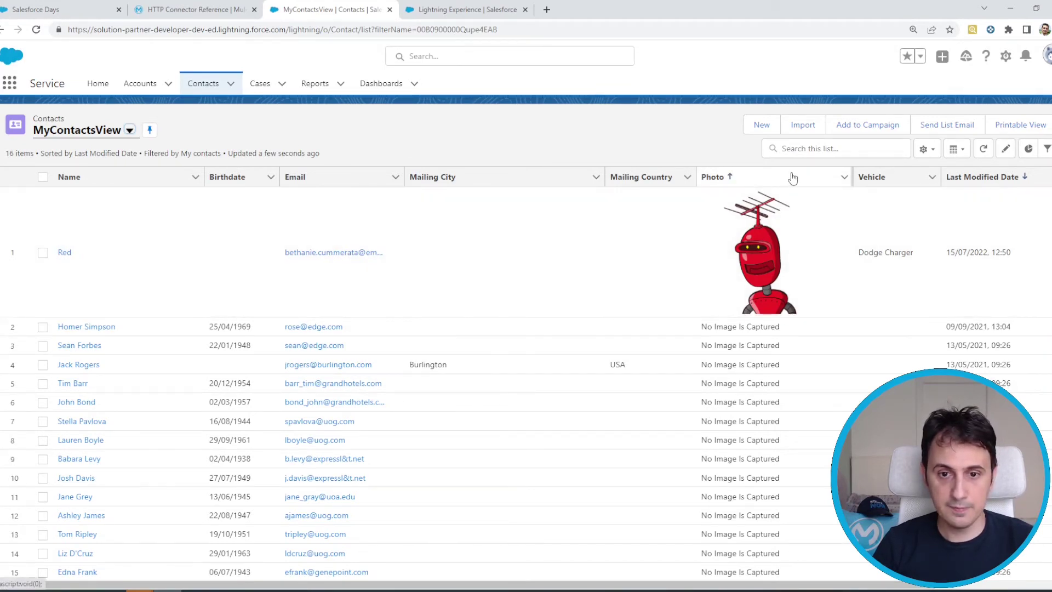
Switch back to MuleSoft Composer and add the optional Birthdate field to the Salesforce Update record action.
left_click(474, 15)
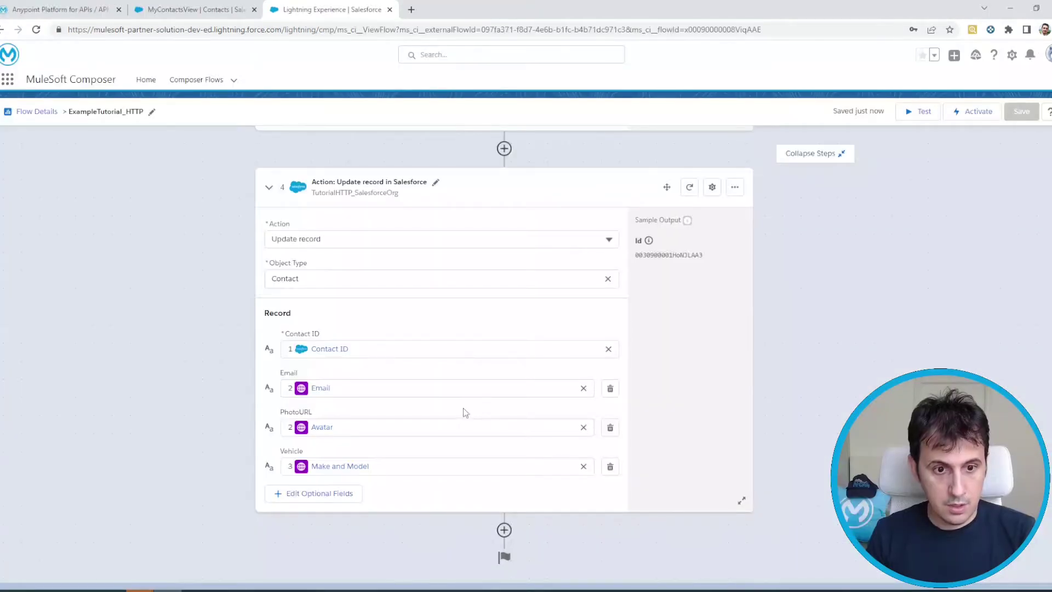
left_click(338, 495)
left_click(402, 182)
type("birth")
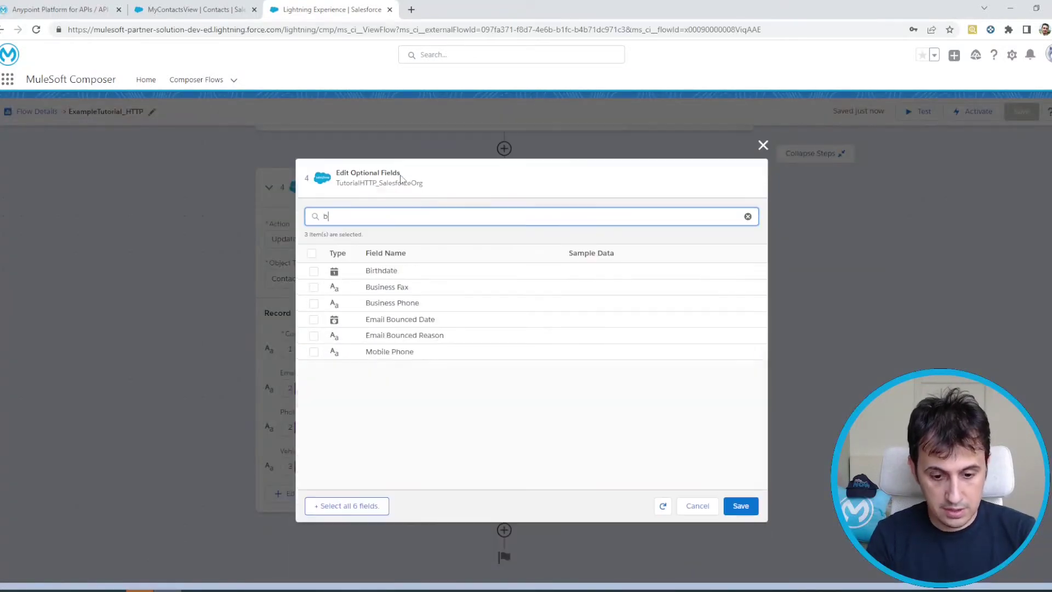
left_click(313, 271)
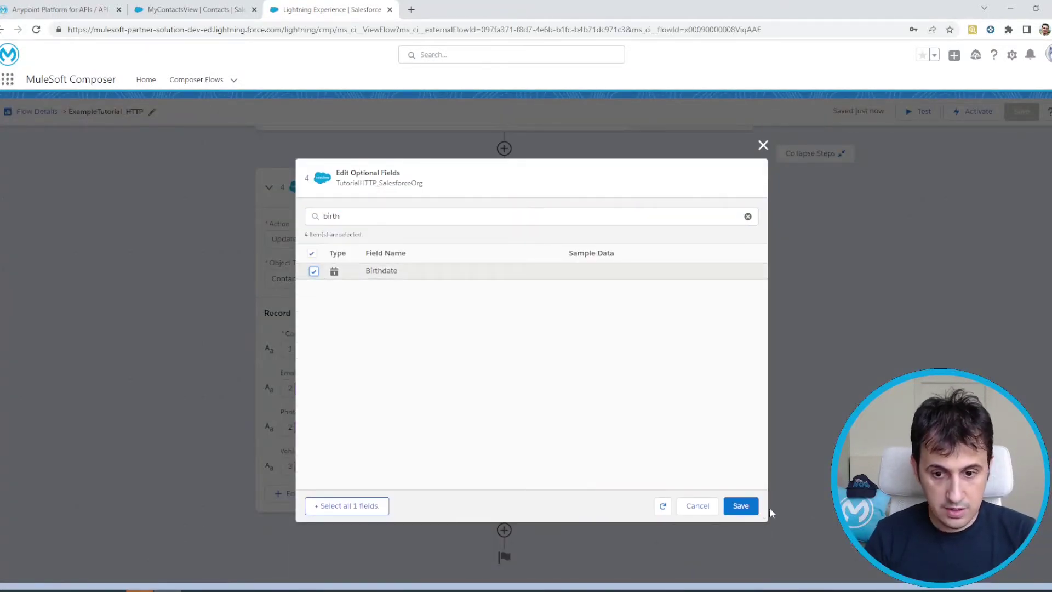
left_click(745, 507)
Open a custom expression for the Birthdate field, search the data for birth, and insert Date of Birth from the User step.
left_click(331, 390)
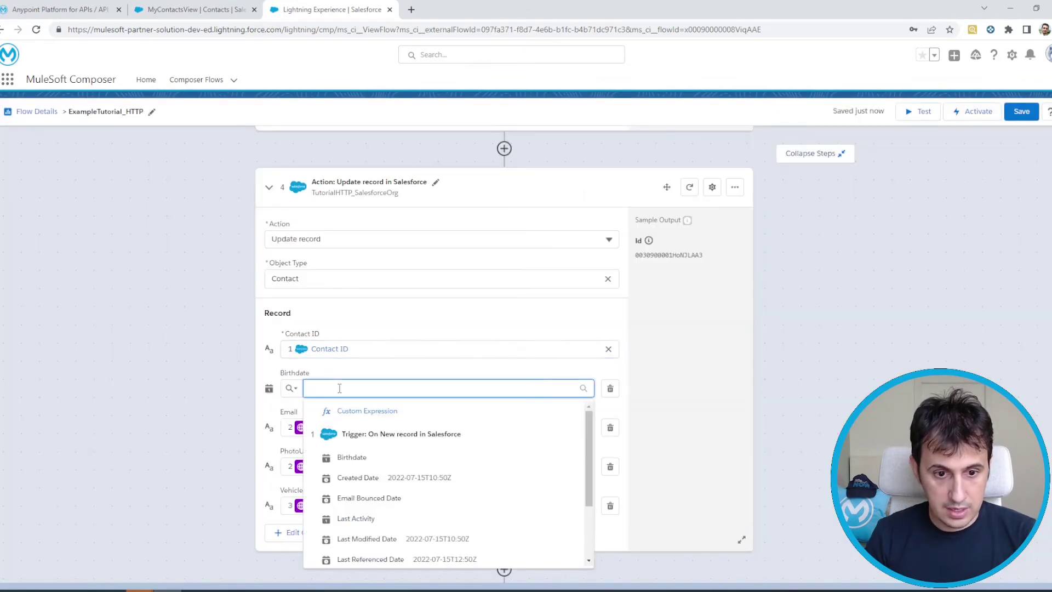
left_click(367, 416)
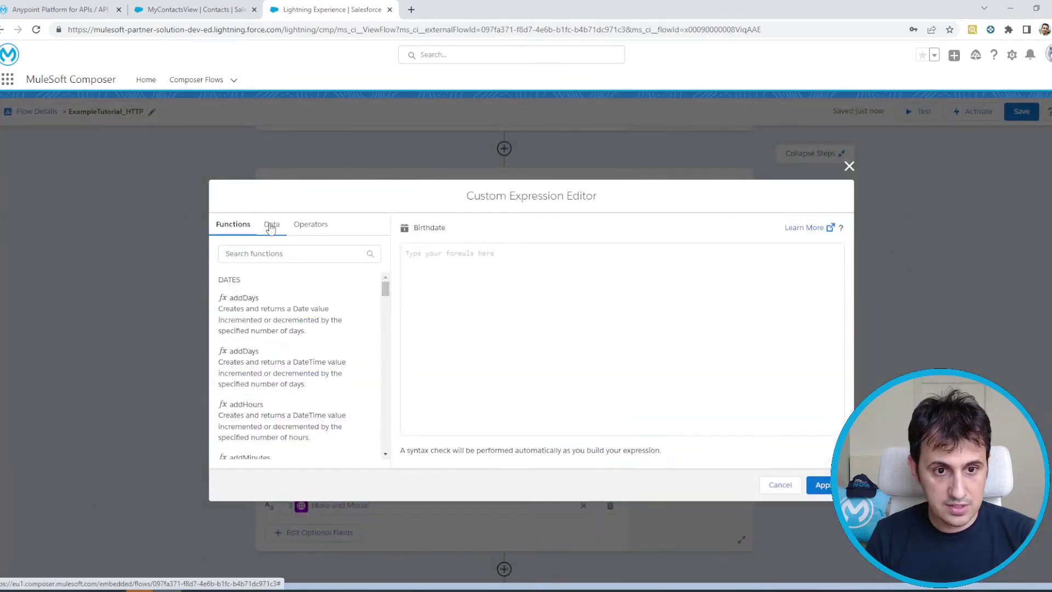
left_click(270, 226)
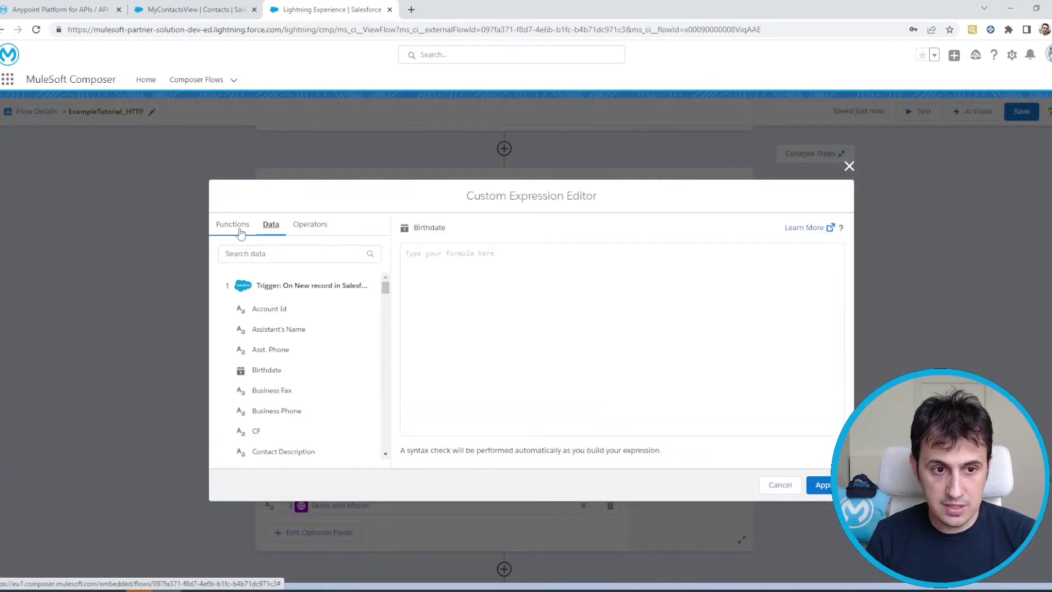
left_click(263, 254)
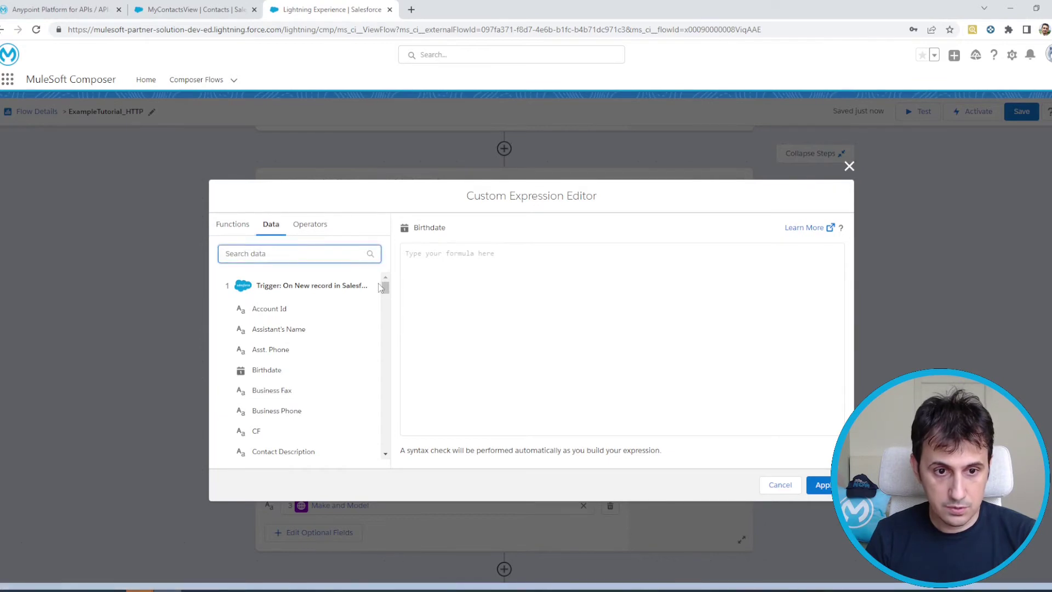
type("birth")
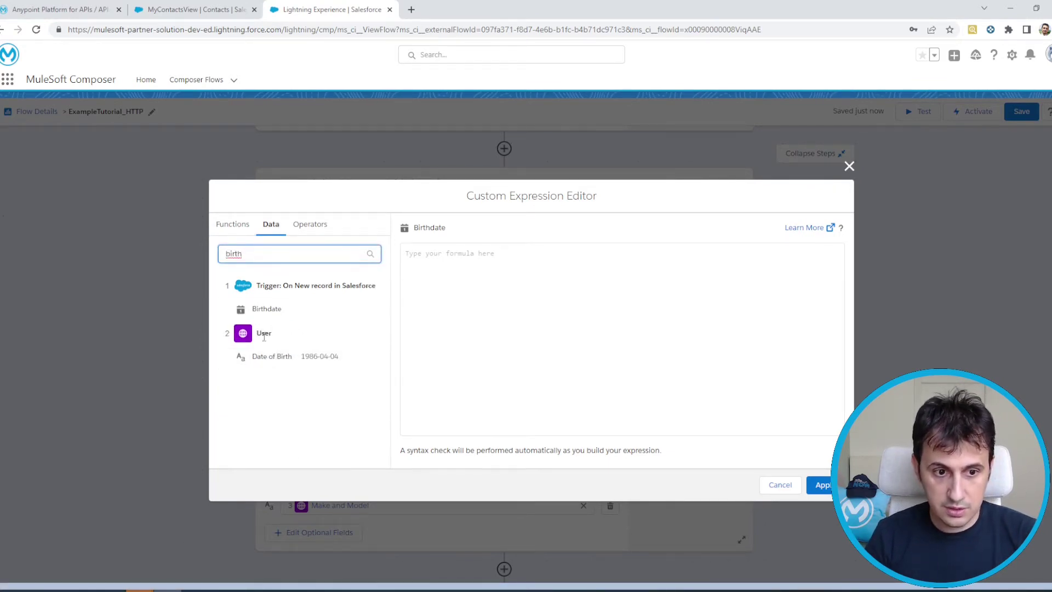
left_click(278, 358)
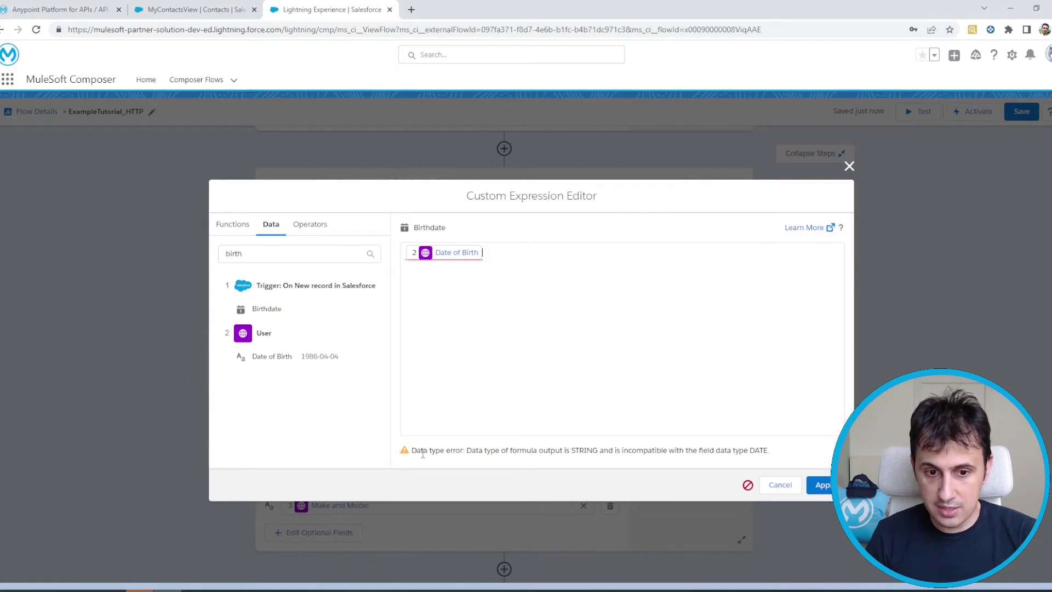
Wrap the User step's Date of Birth in fromStringToDate with format uuuu-MM-dd and locale en-US, and apply the Birthdate expression.
left_click(245, 227)
left_click(293, 252)
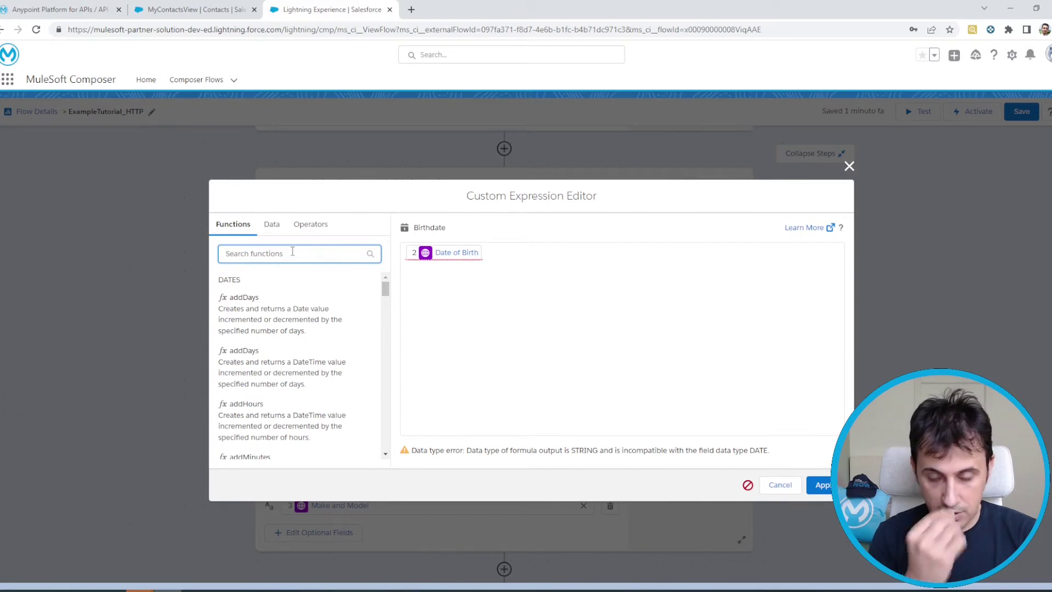
type("string")
left_click(283, 447)
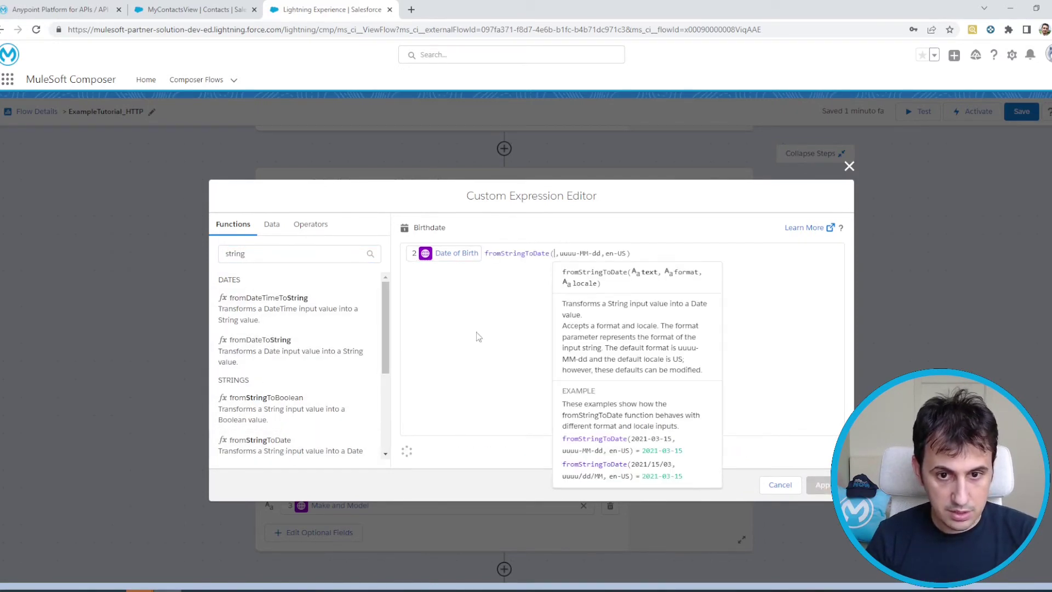
left_click(488, 257)
key("BackSpace")
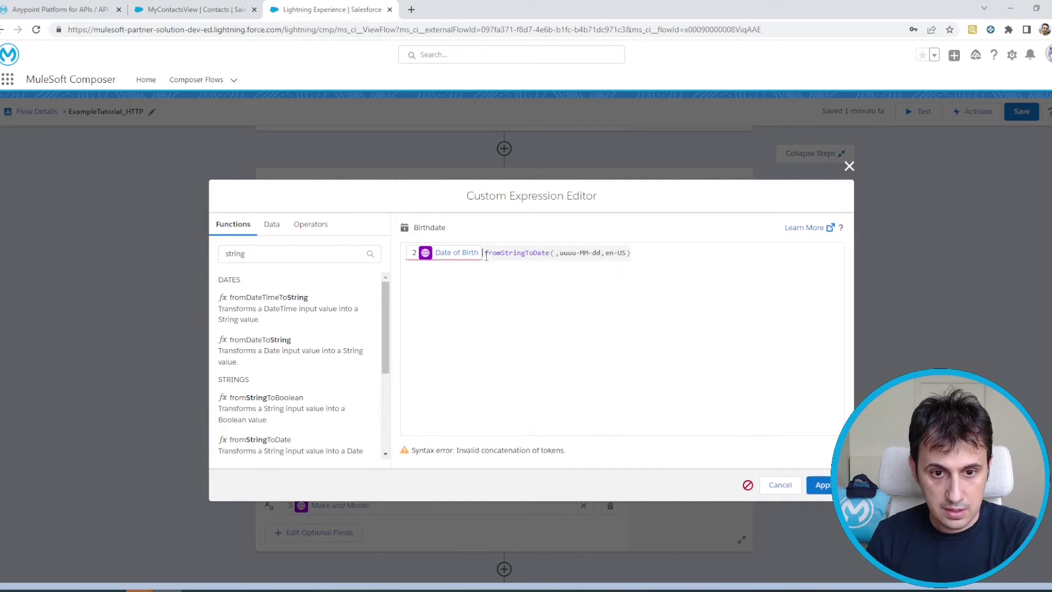
left_click(478, 253)
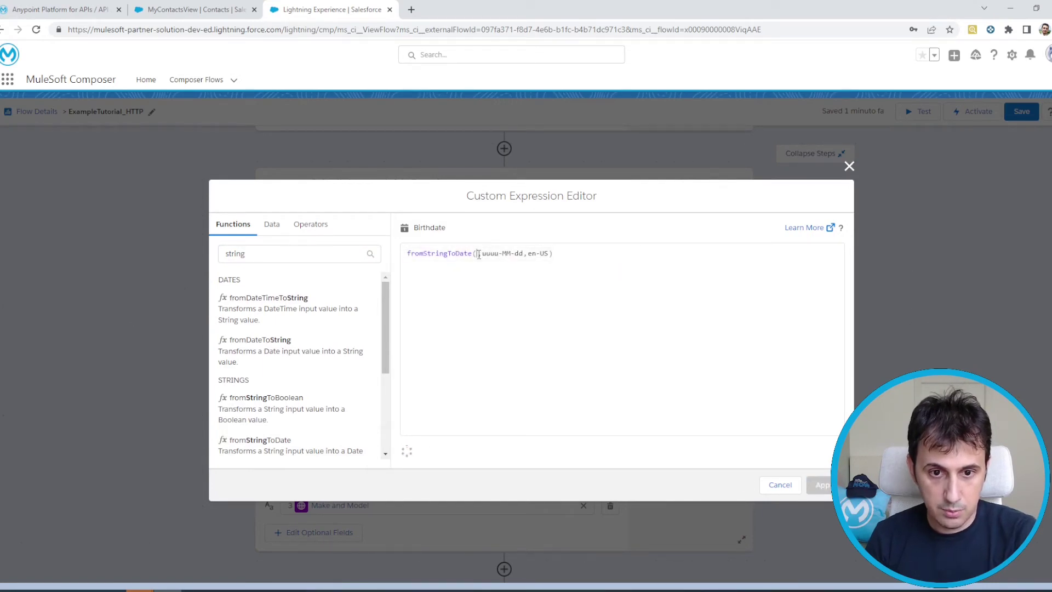
left_click(270, 229)
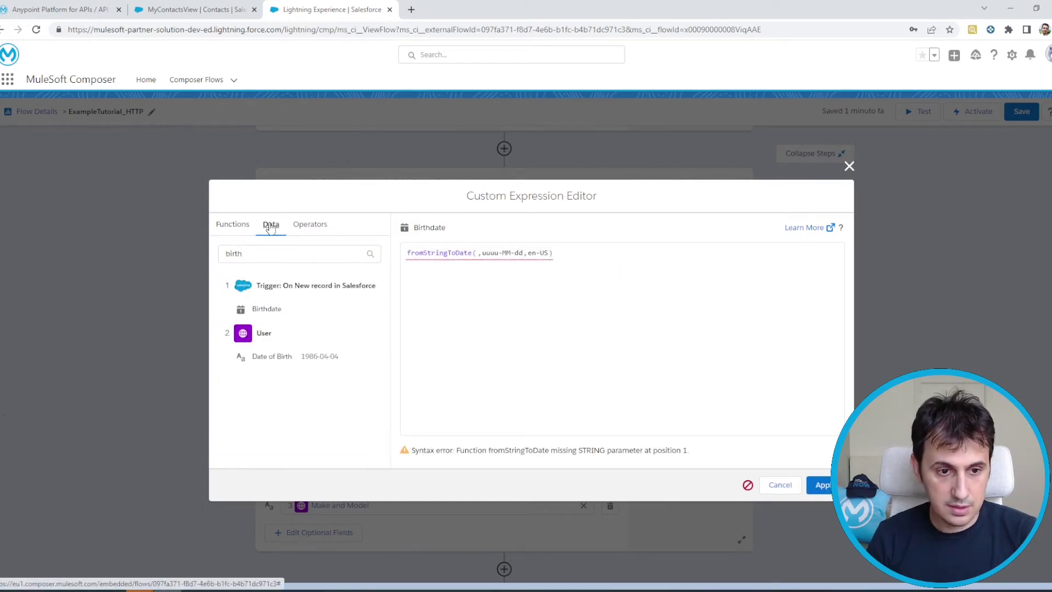
left_click(305, 359)
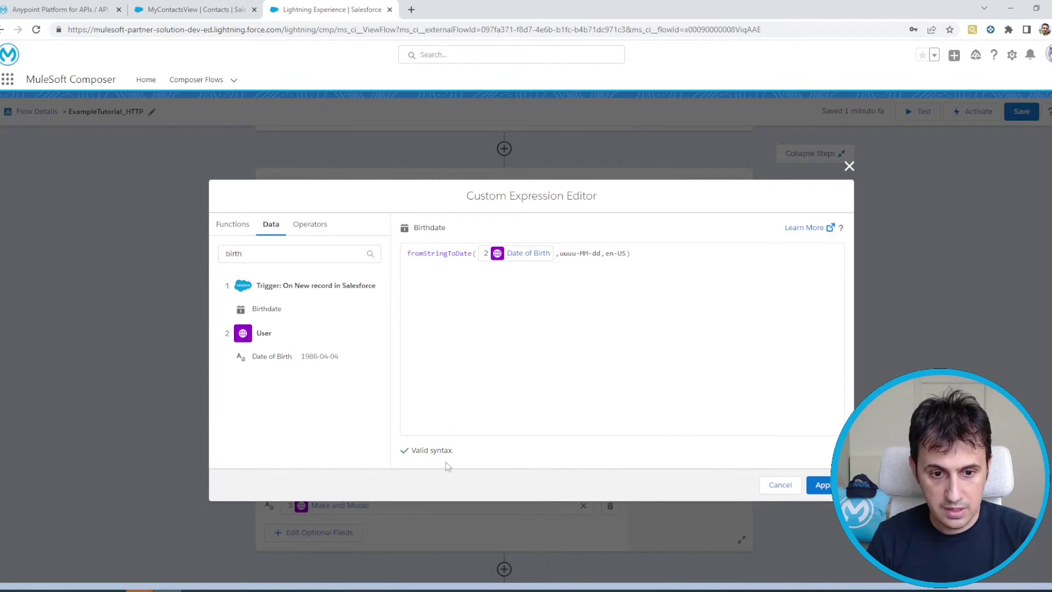
left_click(823, 485)
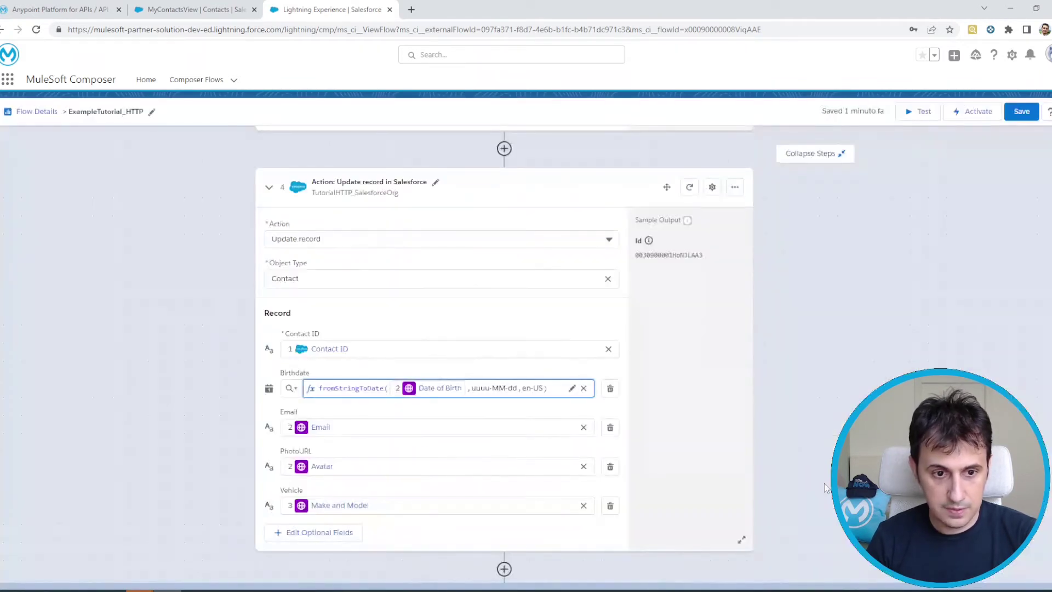
Save the ExampleTutorial_HTTP flow with the Birthdate mapping and start a test run.
left_click(1022, 115)
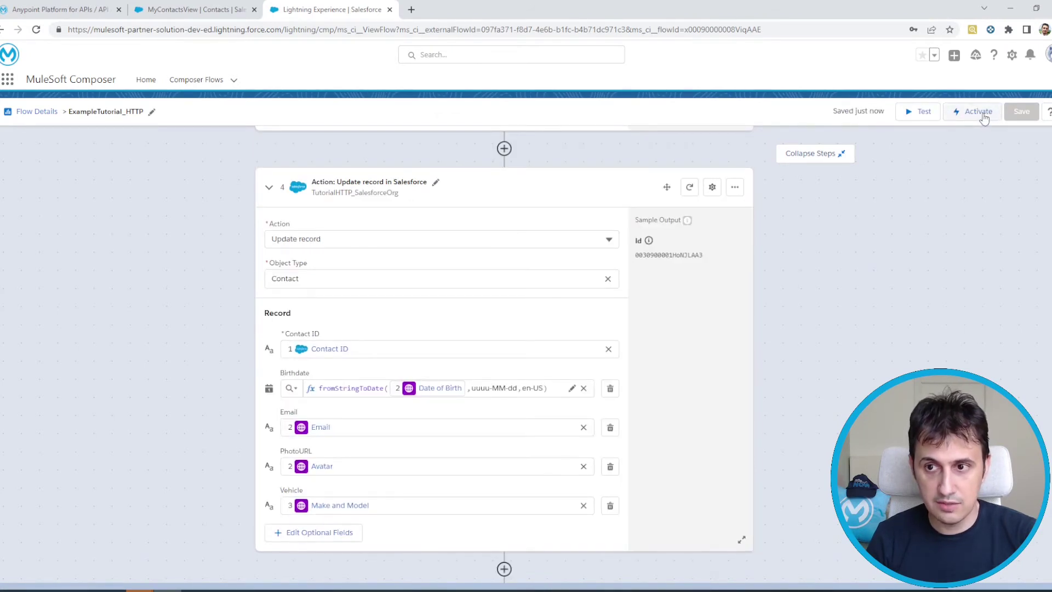
left_click(923, 116)
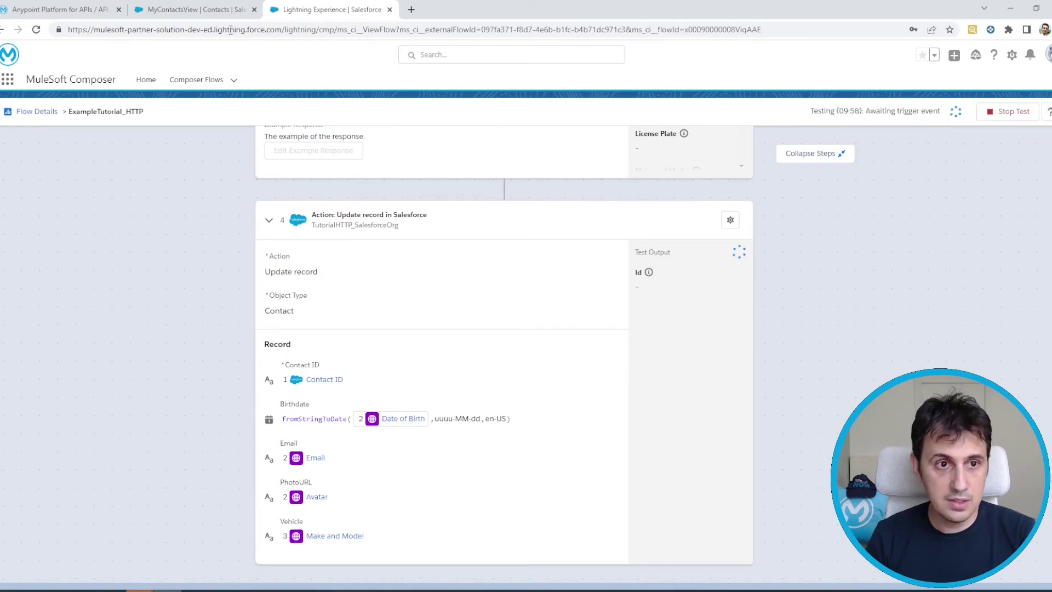
Switch to the Salesforce Contacts list and create a contact with salutation Mr. and the contact's last name to trigger the test.
left_click(211, 10)
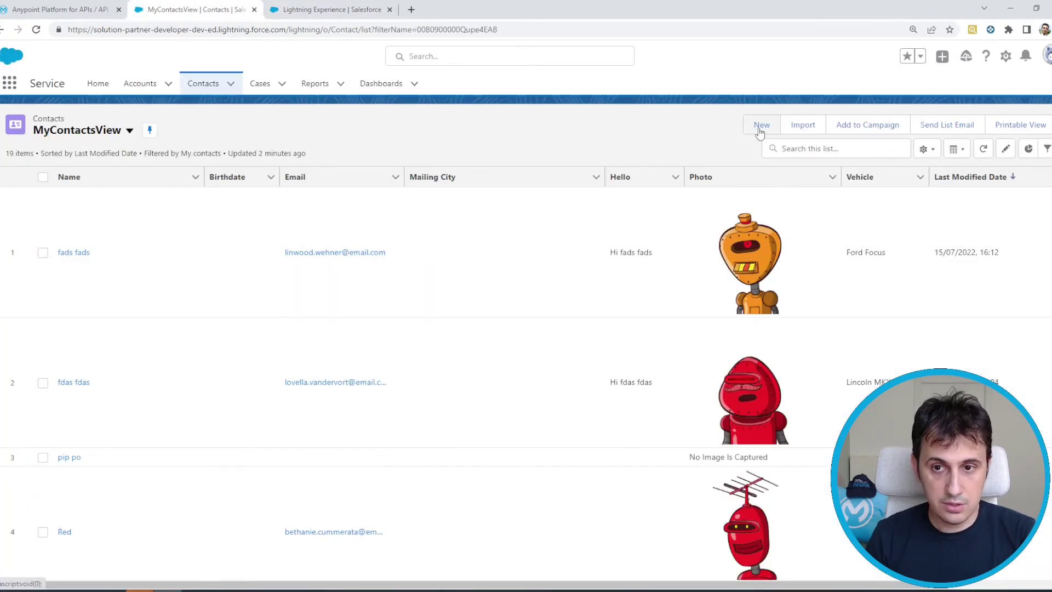
left_click(760, 126)
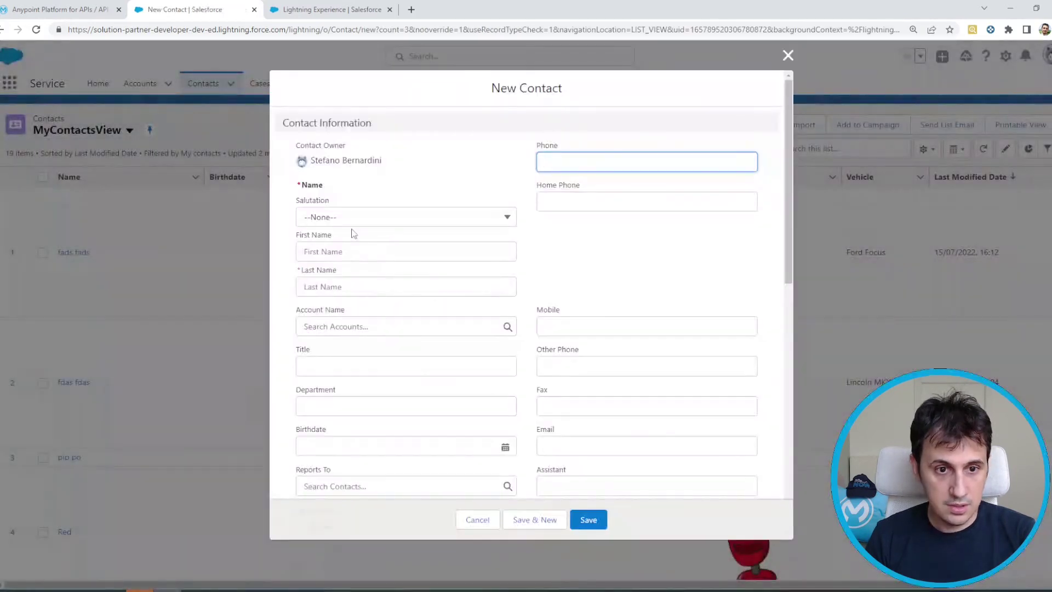
left_click(352, 219)
left_click(349, 258)
left_click(340, 286)
type("White")
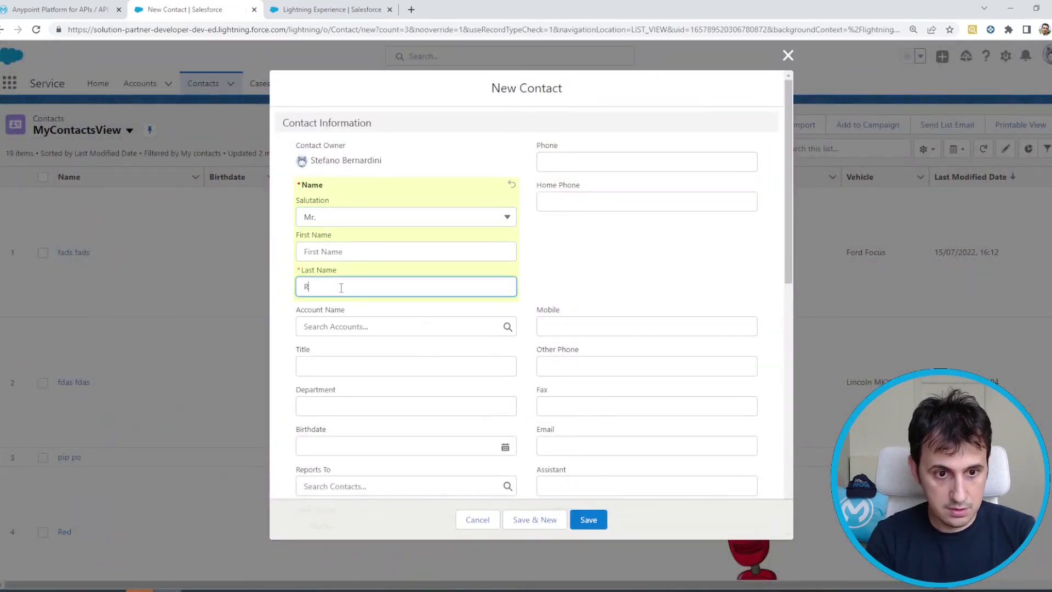
left_click(584, 521)
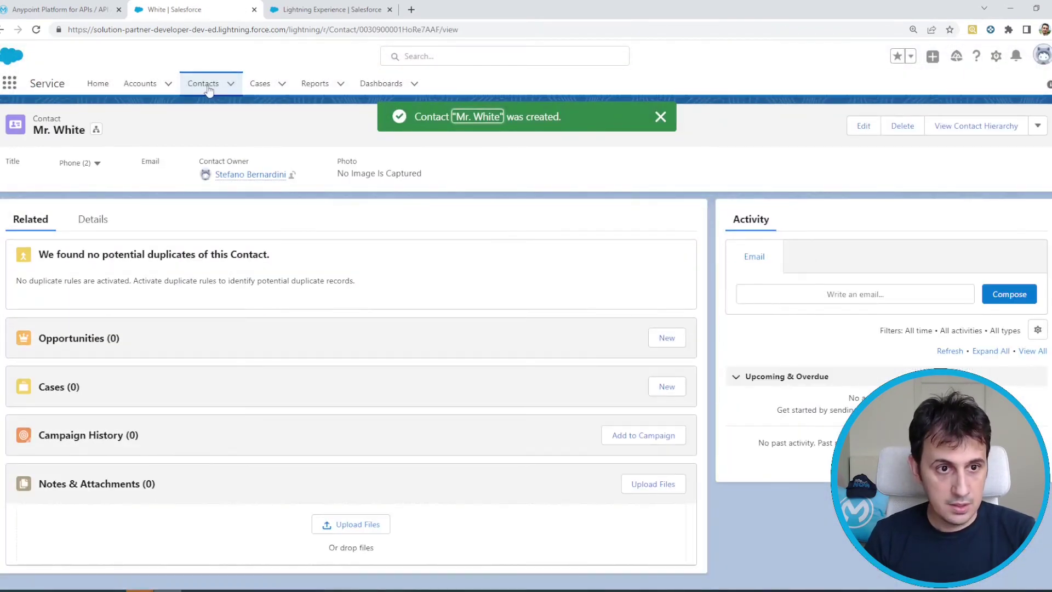
Return to the Contacts list and refresh it to check the new contact's Birthdate, Email, Photo and Vehicle.
left_click(202, 83)
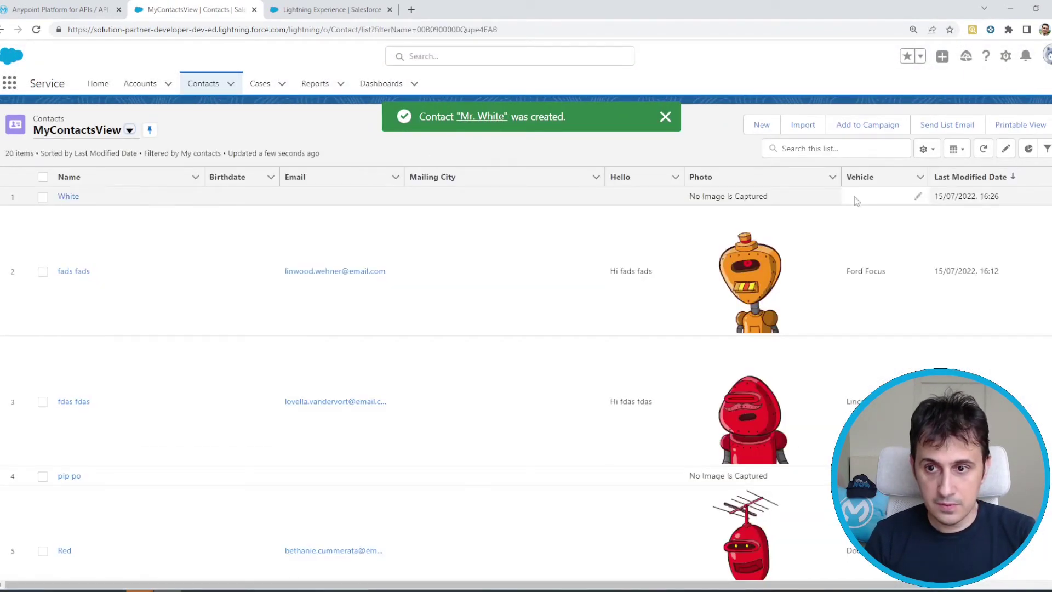
left_click(985, 149)
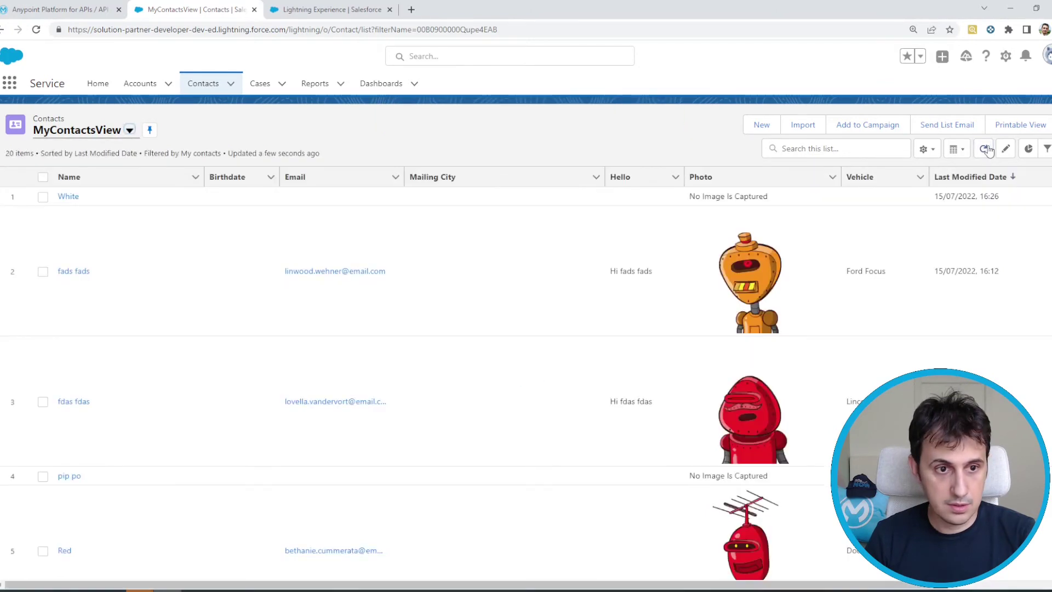
left_click(985, 150)
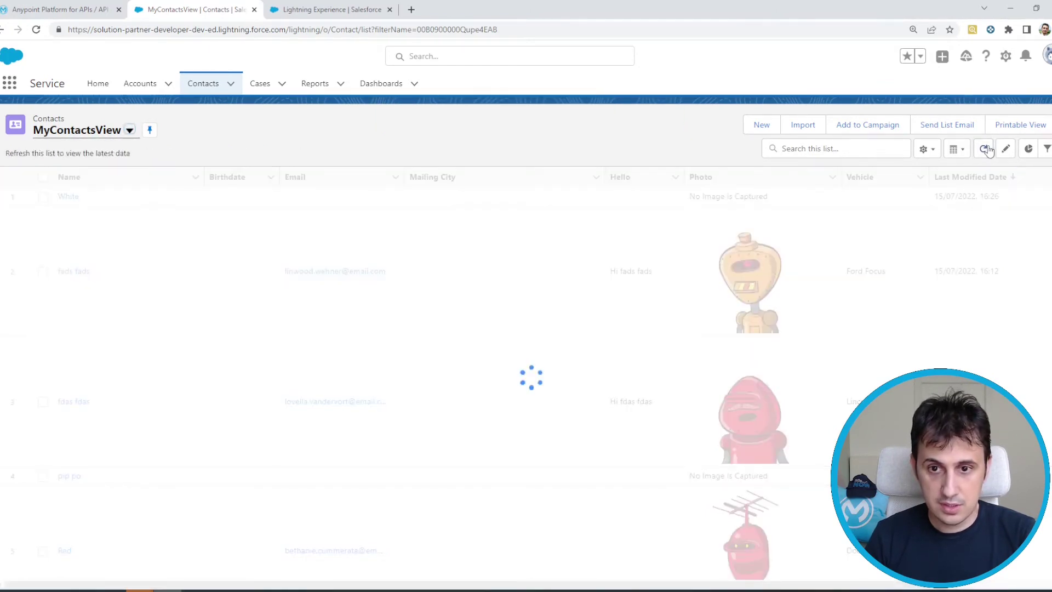
left_click(986, 149)
left_click(985, 150)
left_click(985, 149)
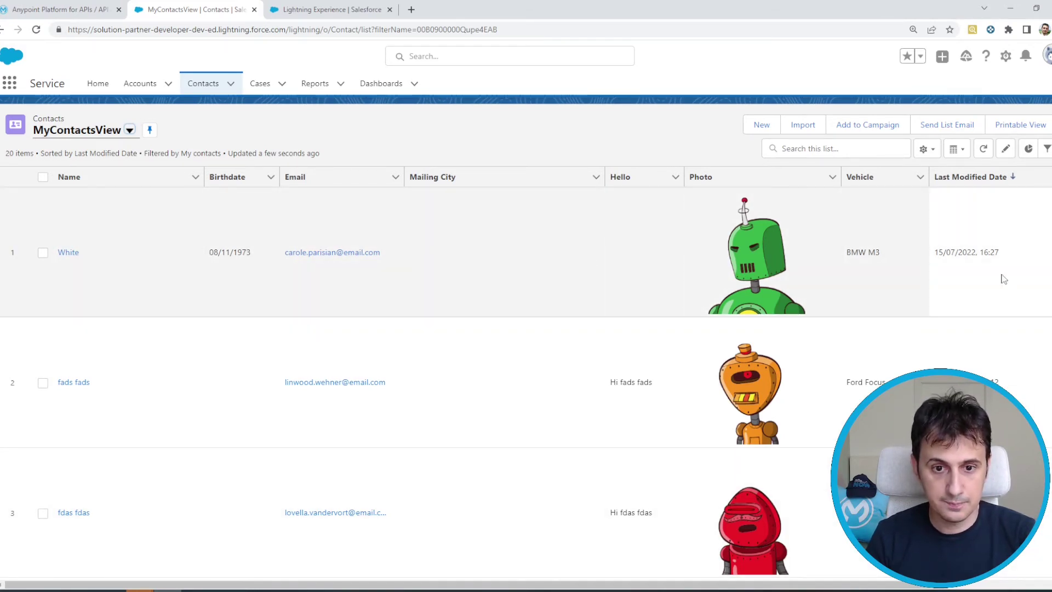
Switch to the Composer flow and to Postman to examine the JSON body of the simple POST request, and return to Composer.
key("ctrl+Tab")
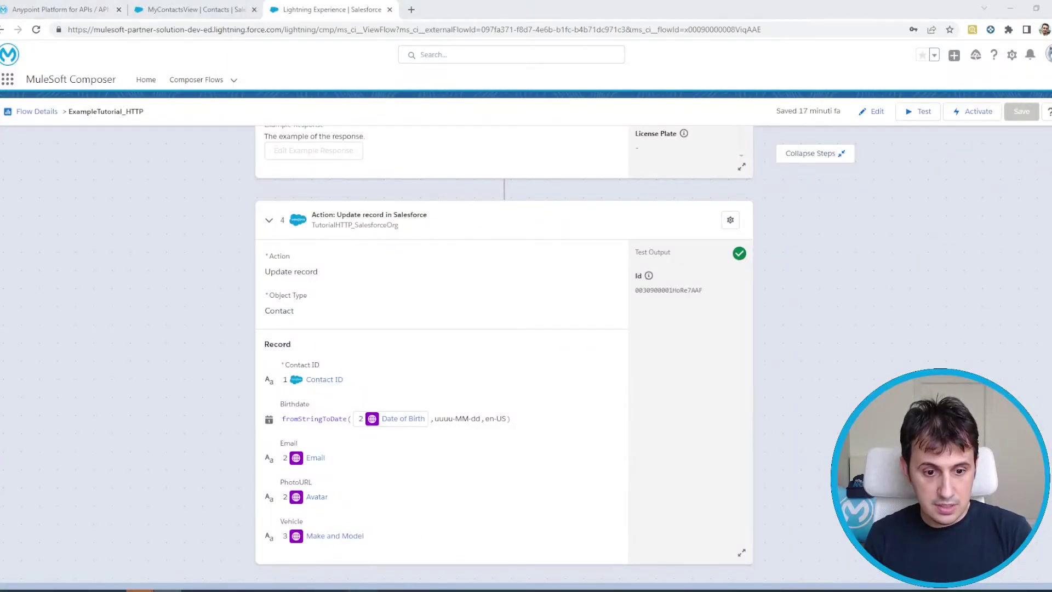
key("alt+Tab")
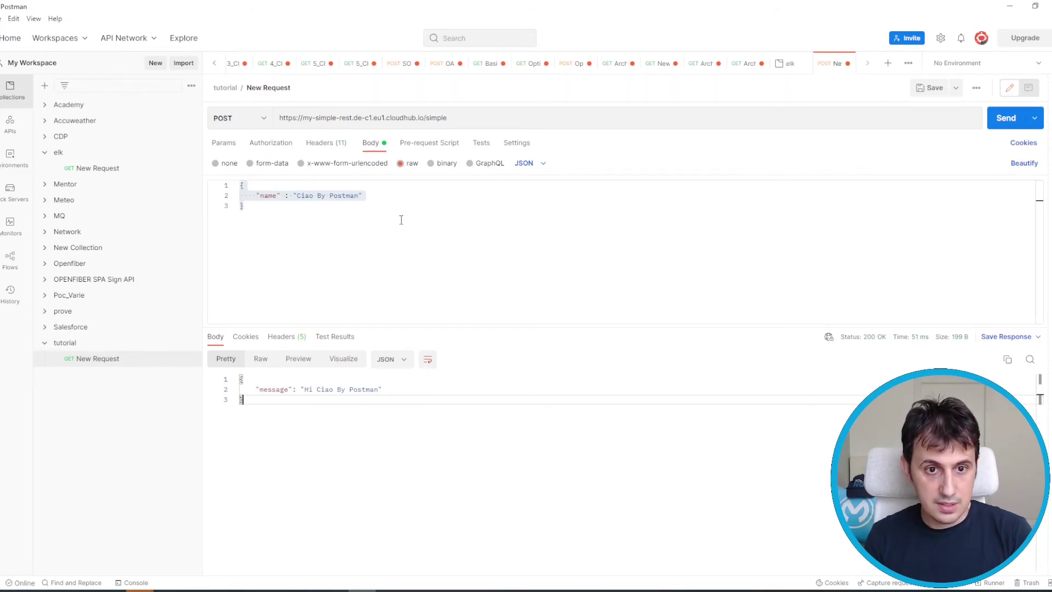
left_click(423, 258)
key("ctrl+a")
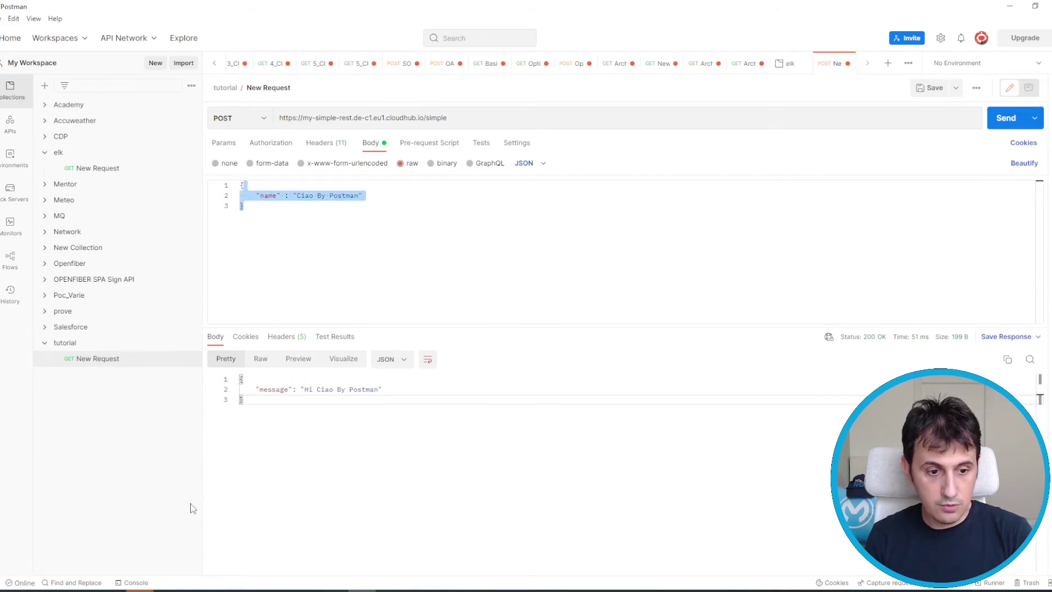
mouse_move(162, 590)
left_click(161, 542)
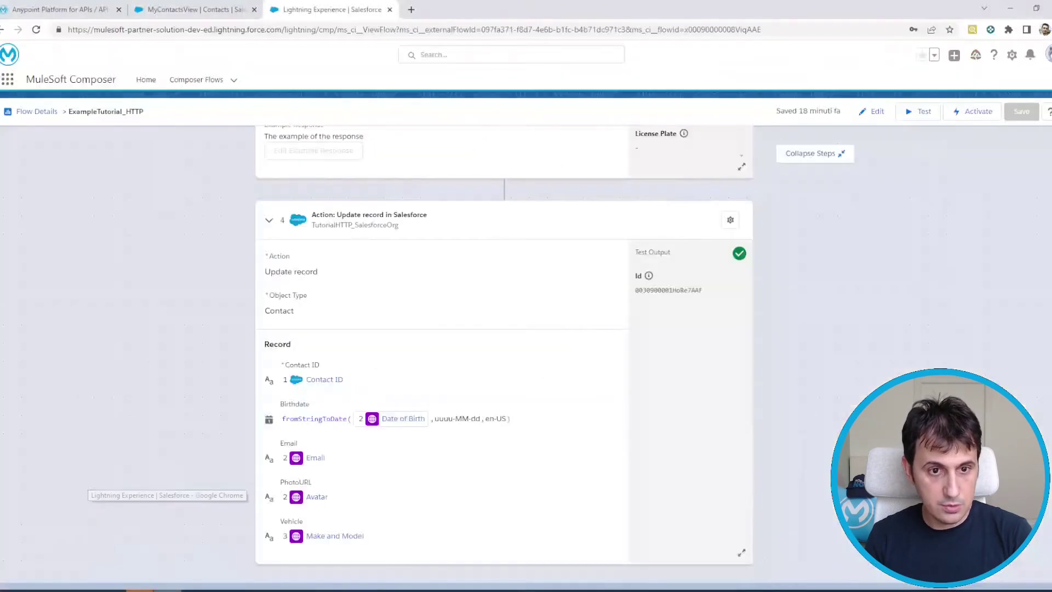
Edit the ExampleTutorial_HTTP flow, insert an HTTP step between Vehicle and the Salesforce Update record action, and start a new HTTP connection.
scroll(432, 263, "up", 10)
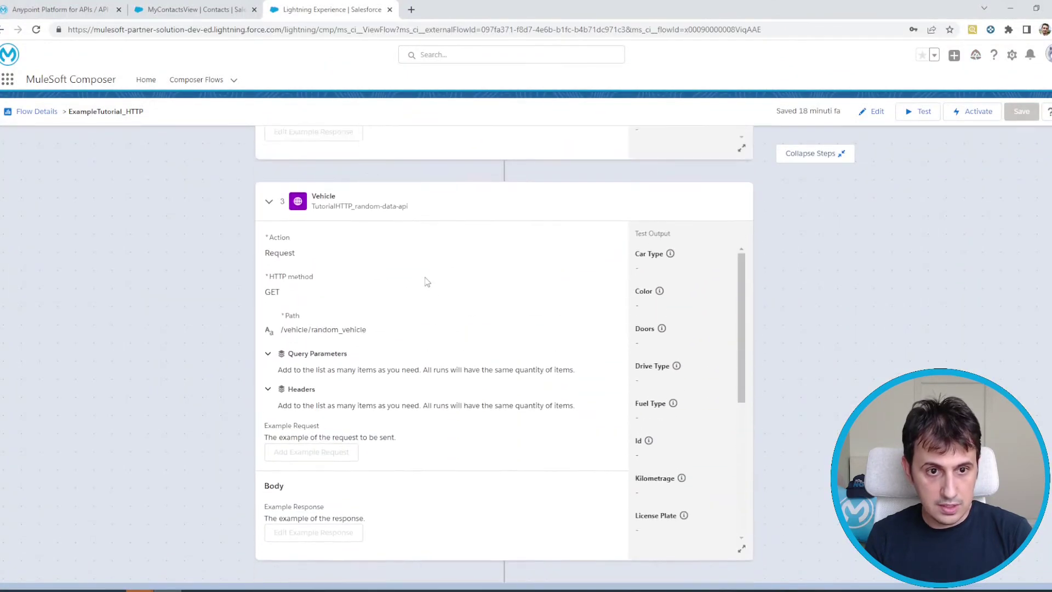
scroll(406, 260, "up", 4)
scroll(345, 357, "down", 9)
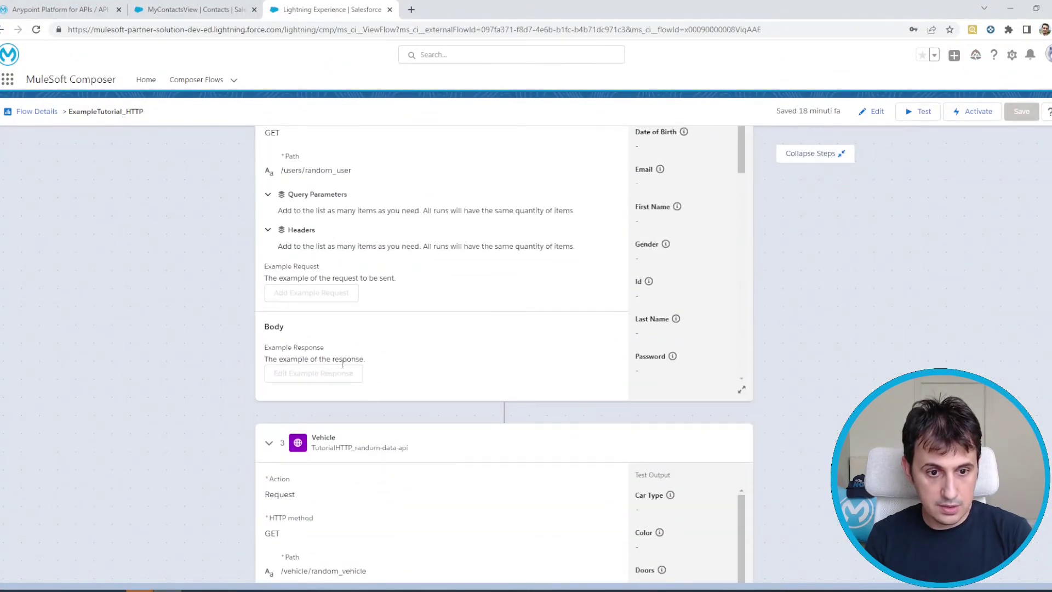
scroll(351, 356, "down", 4)
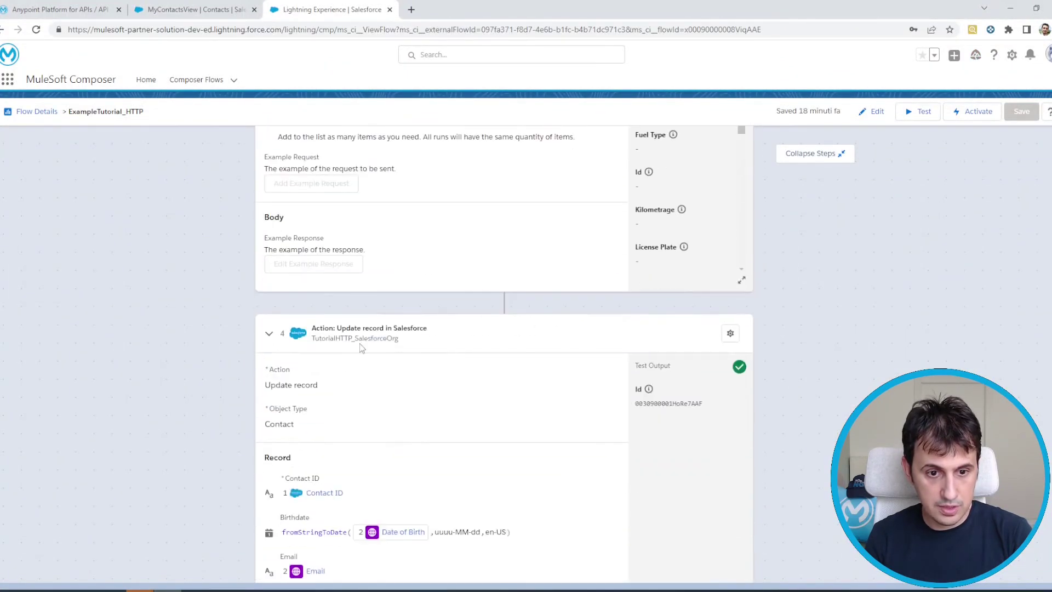
left_click(872, 111)
left_click(504, 362)
scroll(504, 351, "down", 4)
scroll(485, 339, "down", 3)
left_click(484, 245)
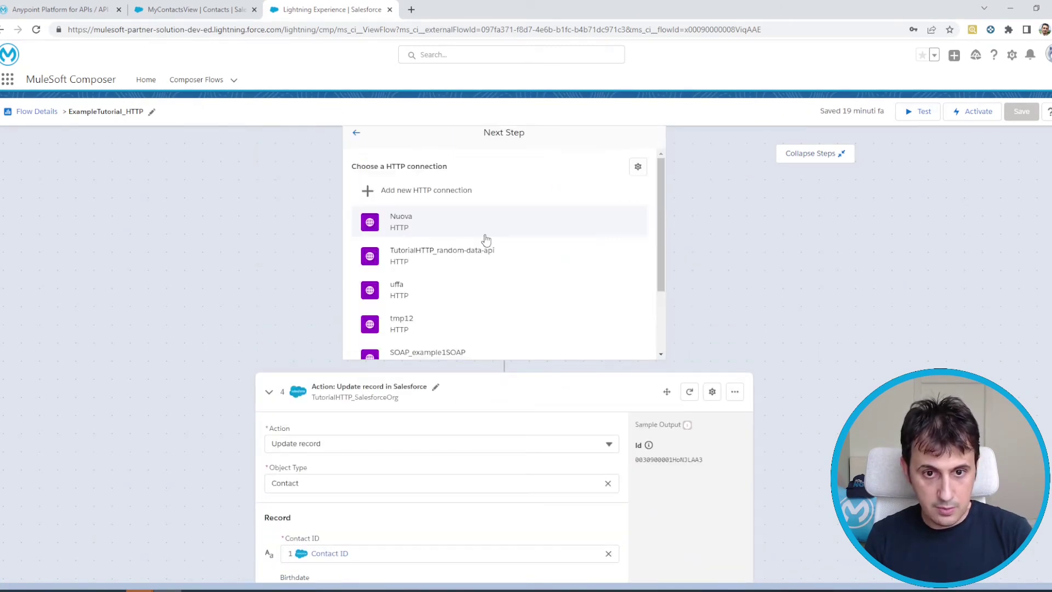
left_click(454, 196)
Name the new HTTP connection TuttorialHTTP_SimpleRest.
scroll(521, 209, "up", 2)
left_click(431, 297)
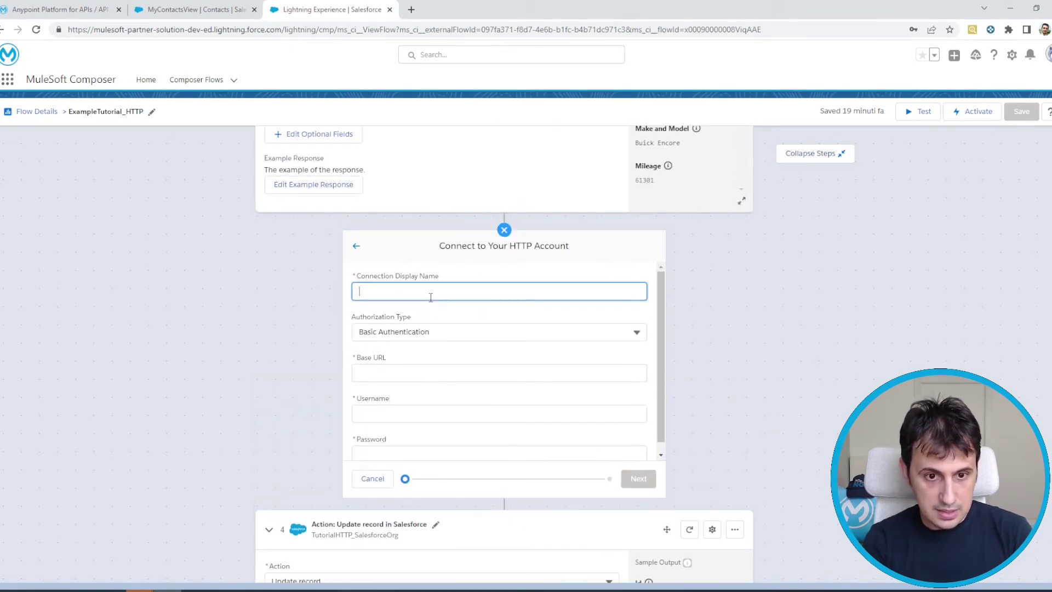
type("Tuttorial")
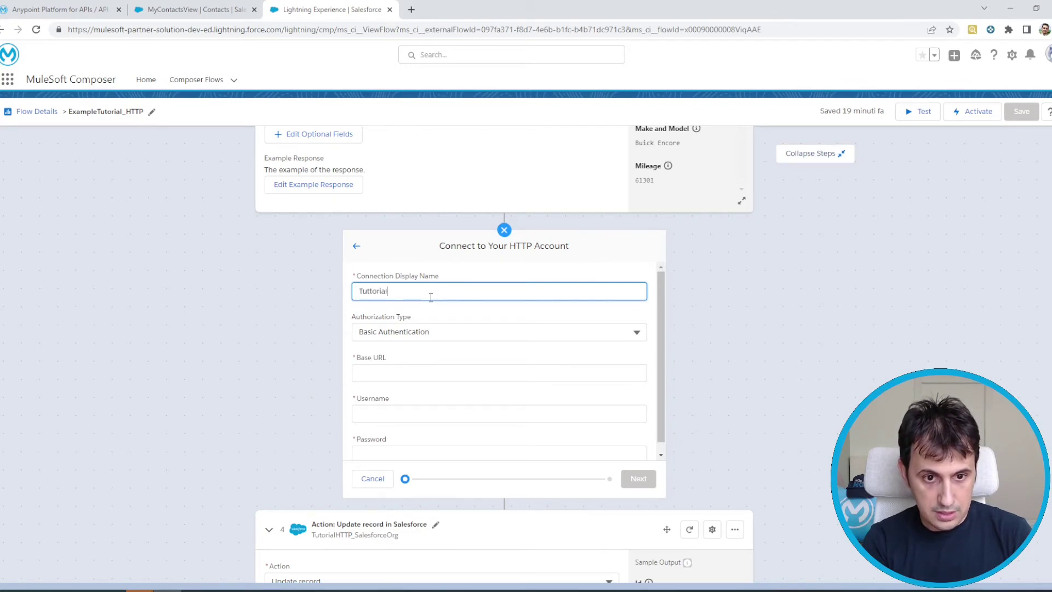
type("HTTP_SimpleRest")
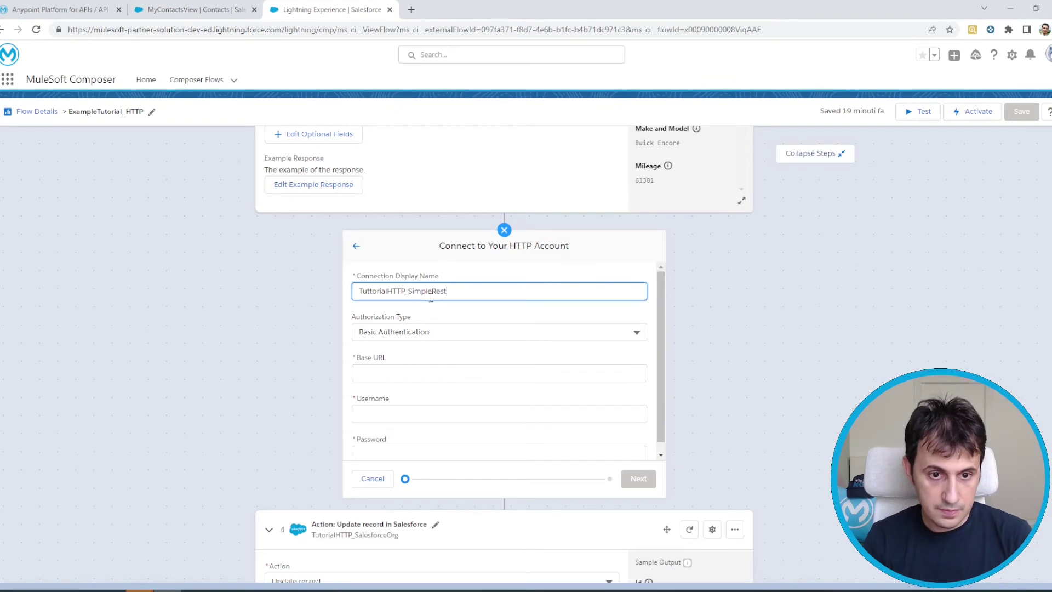
Review the authorization types, keep Basic Authentication, and fill in the connection's username with a and a placeholder password.
left_click(430, 332)
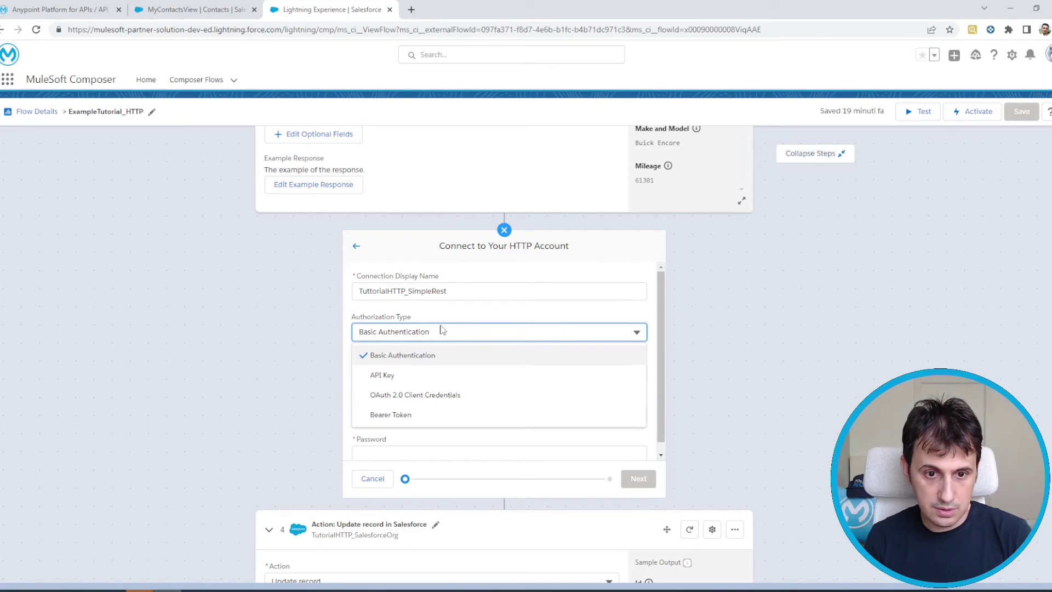
left_click(432, 321)
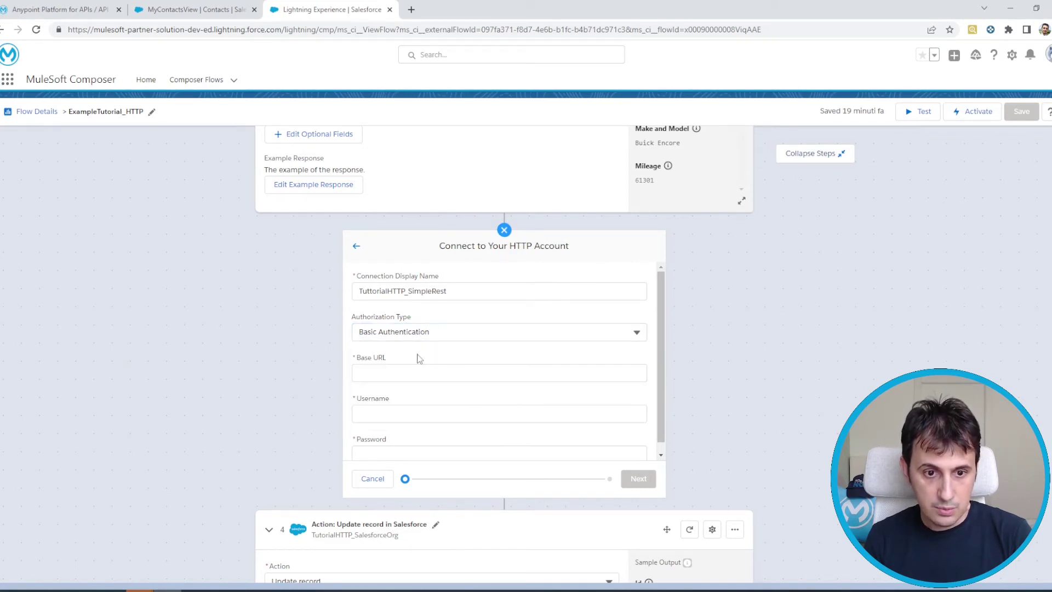
left_click(397, 371)
left_click(392, 413)
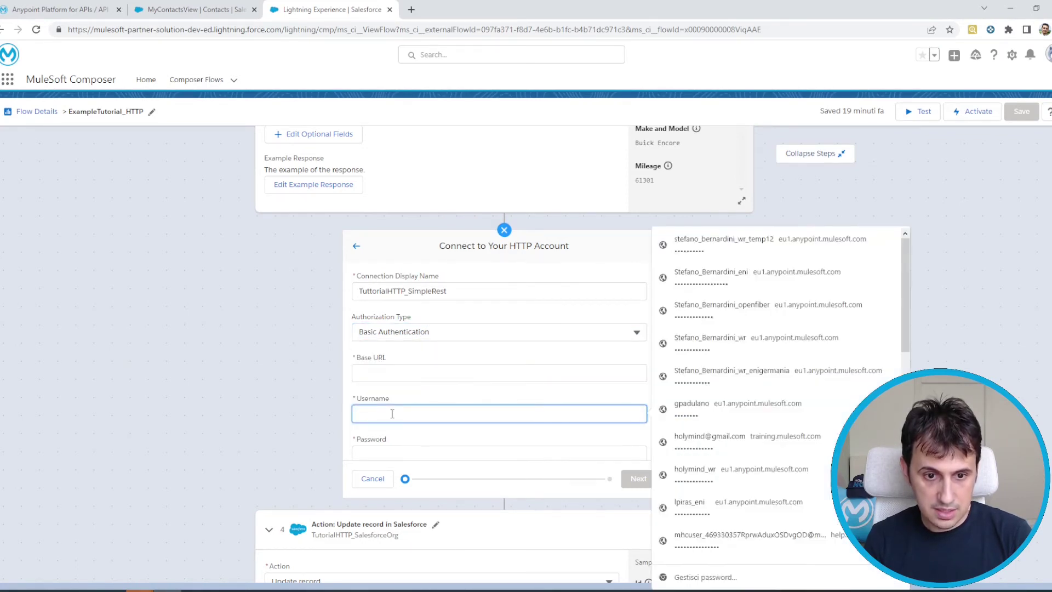
type("a")
left_click(390, 451)
type("a")
left_click(307, 419)
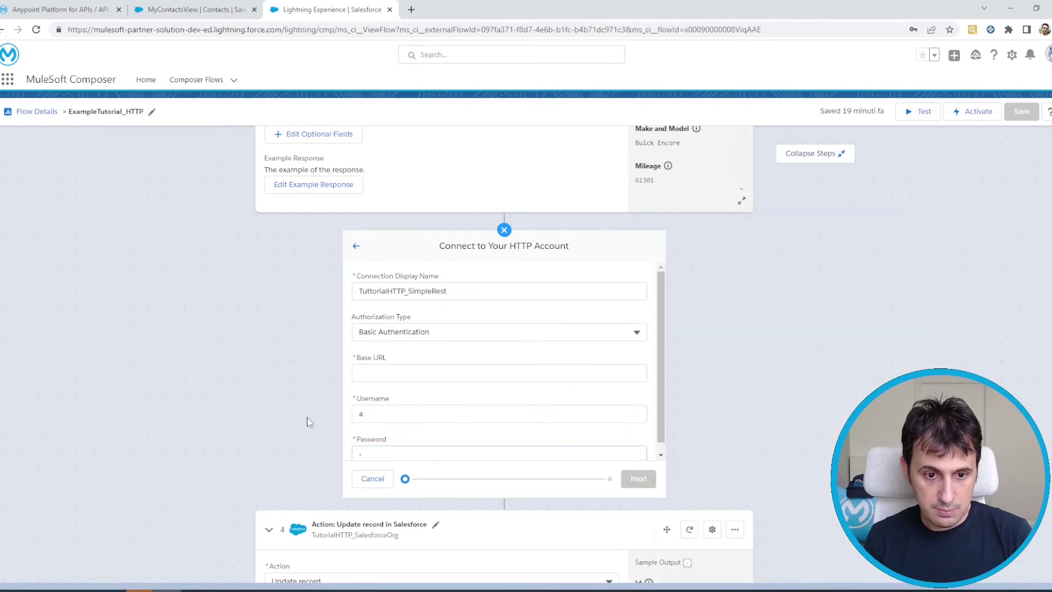
scroll(439, 383, "down", 1)
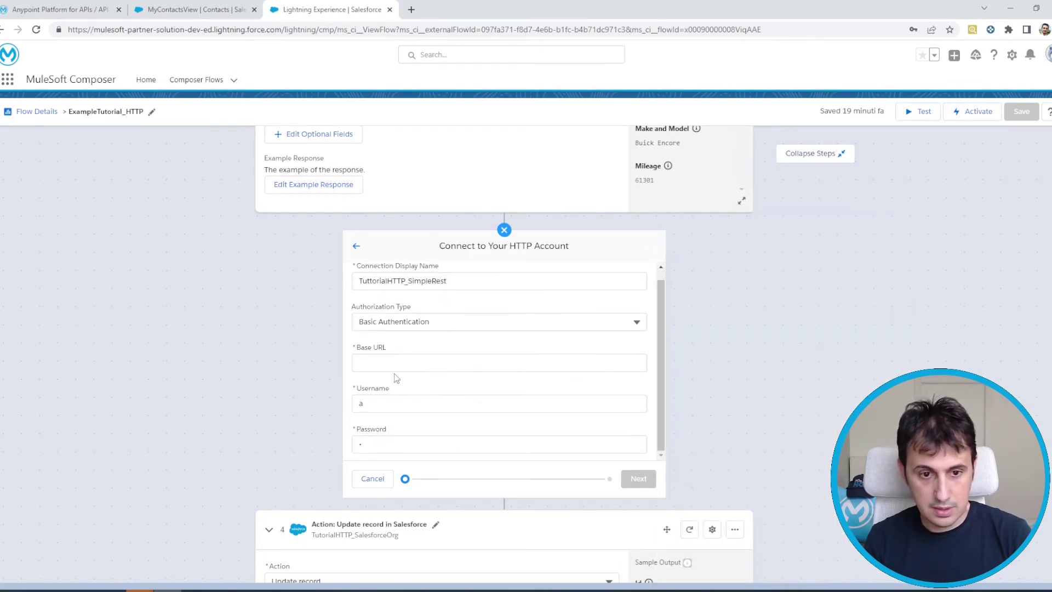
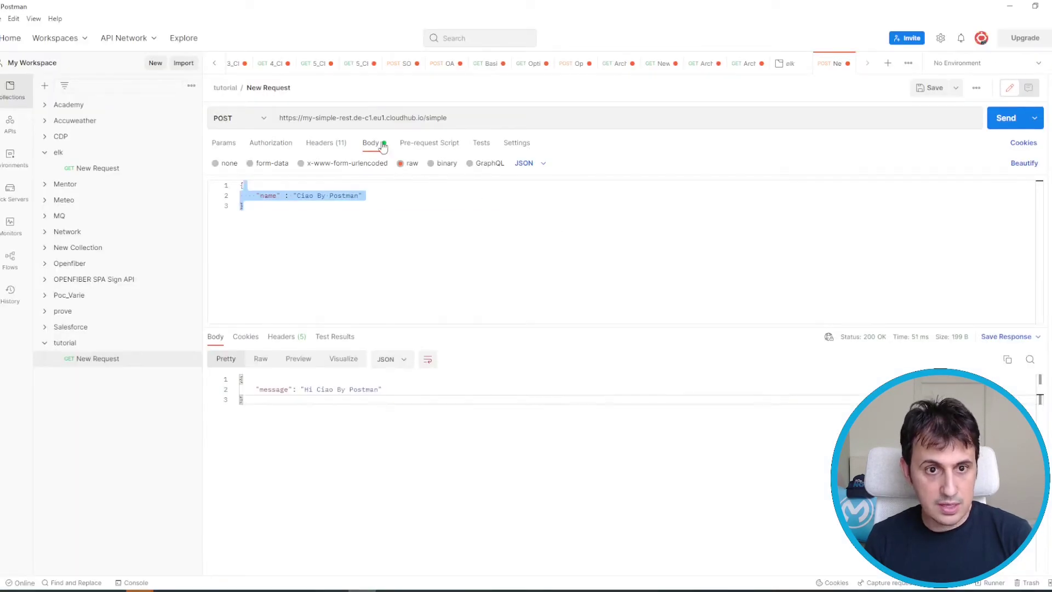
left_click(424, 117)
left_click_drag(426, 118, 279, 118)
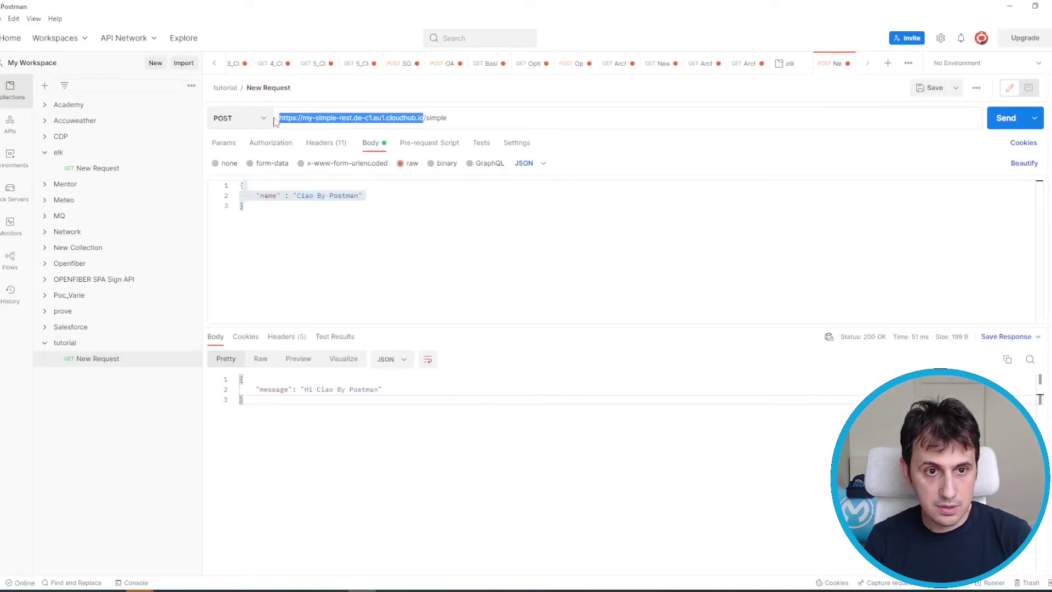
key("ctrl+c")
key("alt+Tab")
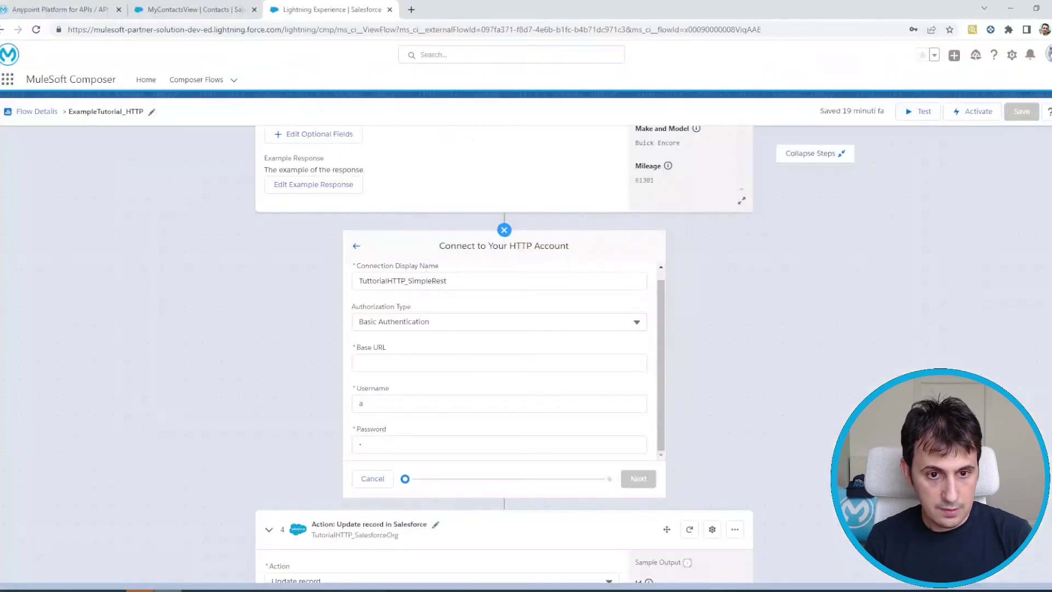
left_click(432, 364)
key("ctrl+v")
scroll(620, 411, "down", 3)
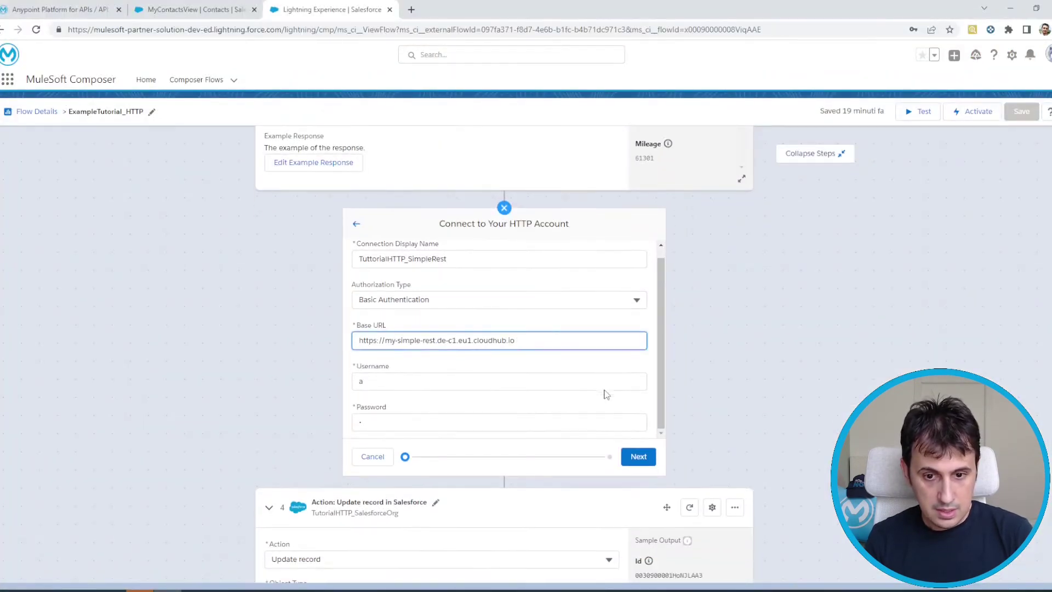
scroll(654, 433, "up", 2)
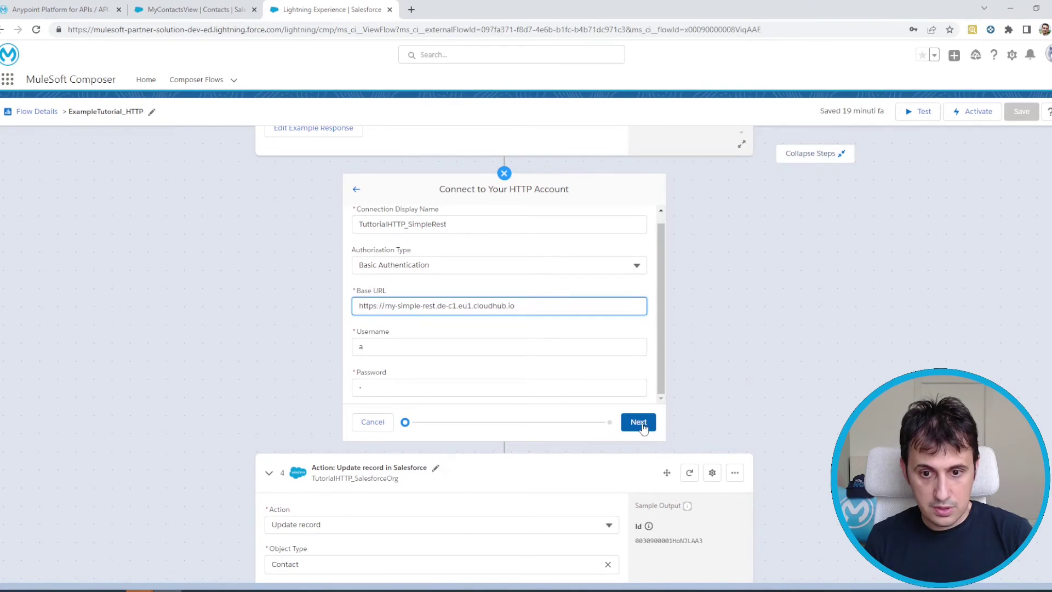
left_click(639, 422)
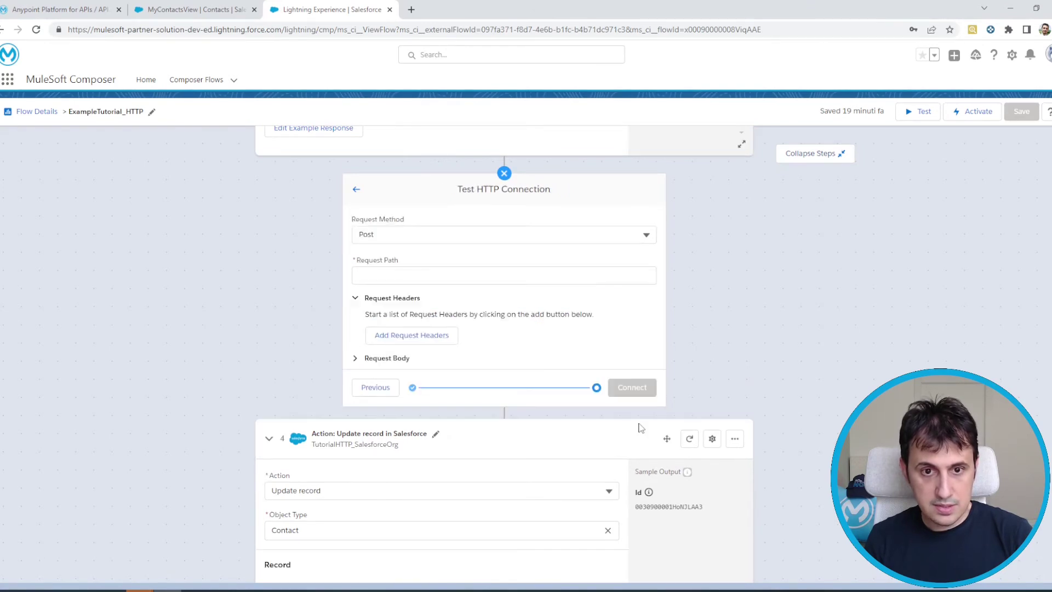
Copy the path from the Postman request and set the connection test's request path to /simple.
left_click(402, 274)
key("alt+Tab")
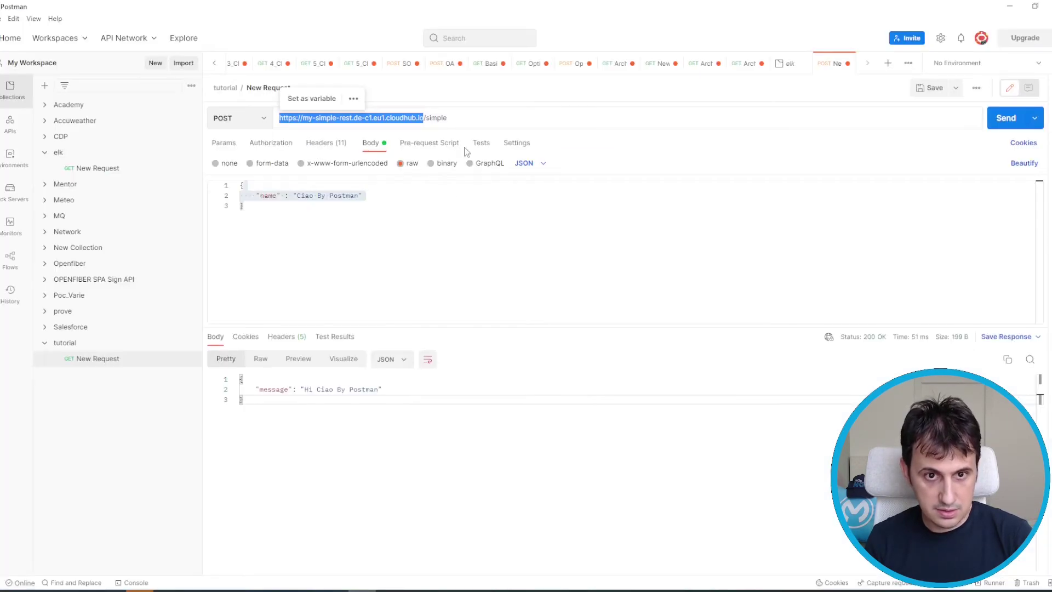
left_click_drag(476, 118, 423, 117)
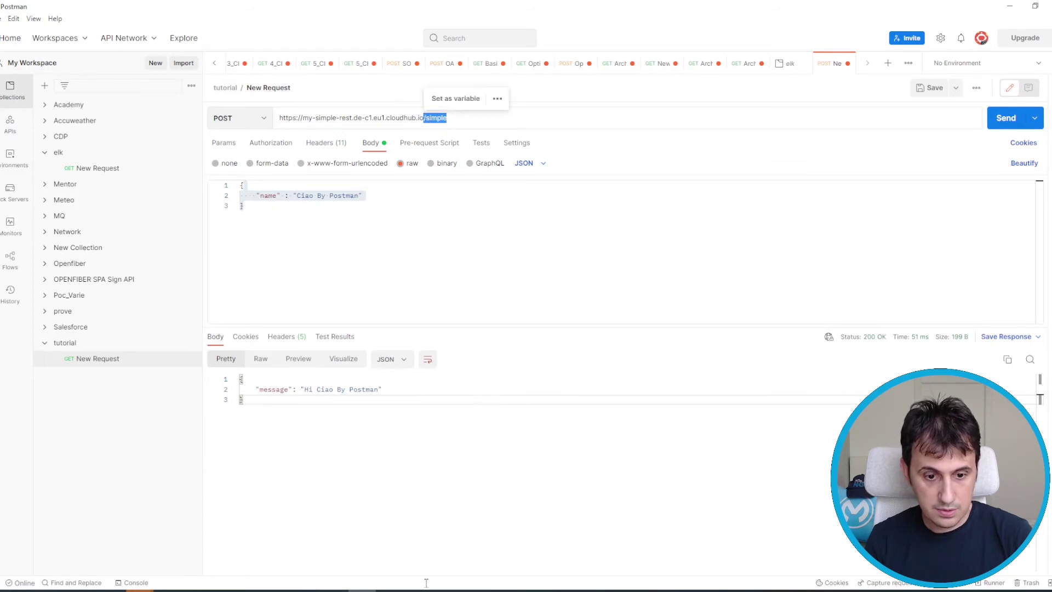
key("alt+Tab")
key("ctrl+v")
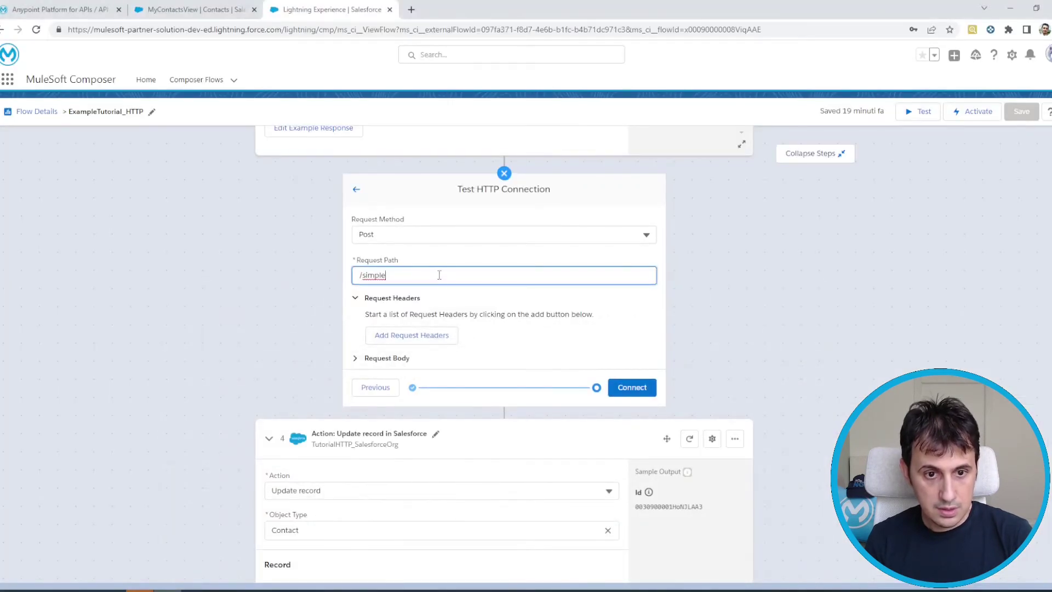
Add a request header to the connection test and set its key to client_id, copied from the Postman request headers.
scroll(368, 253, "down", 1)
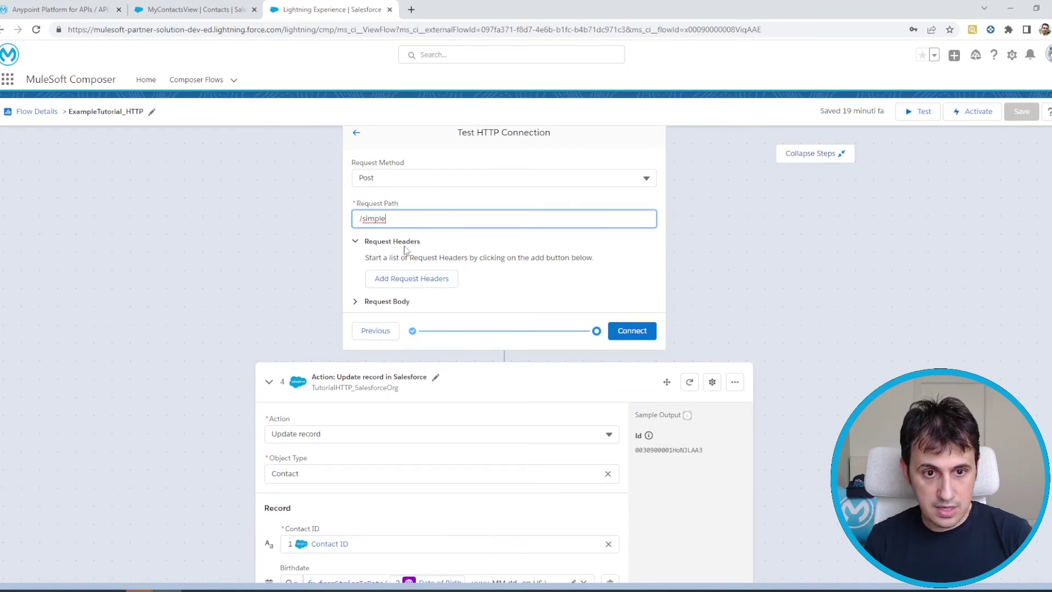
left_click(415, 284)
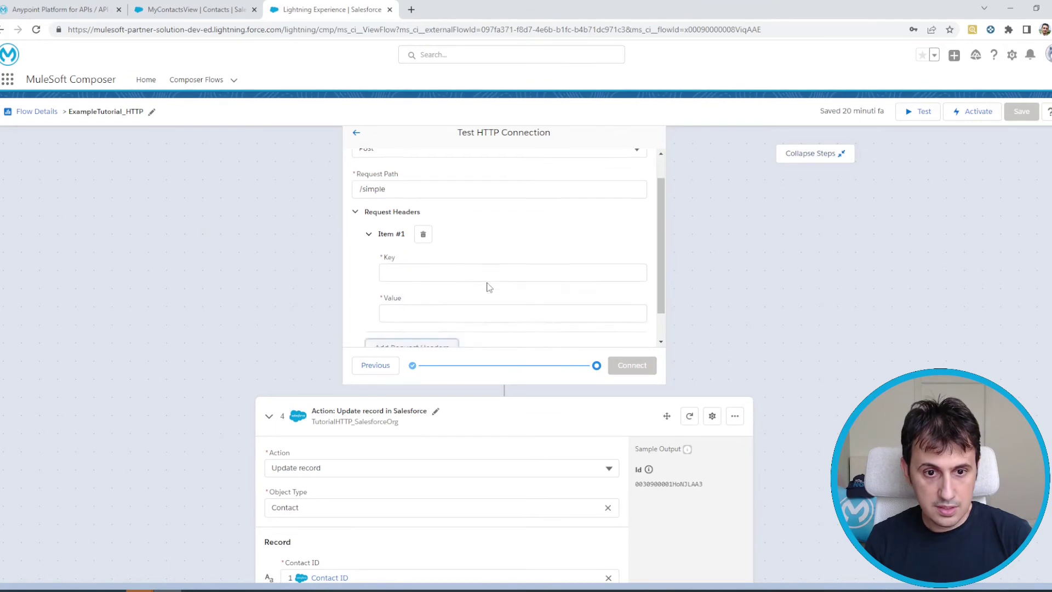
scroll(489, 287, "down", 1)
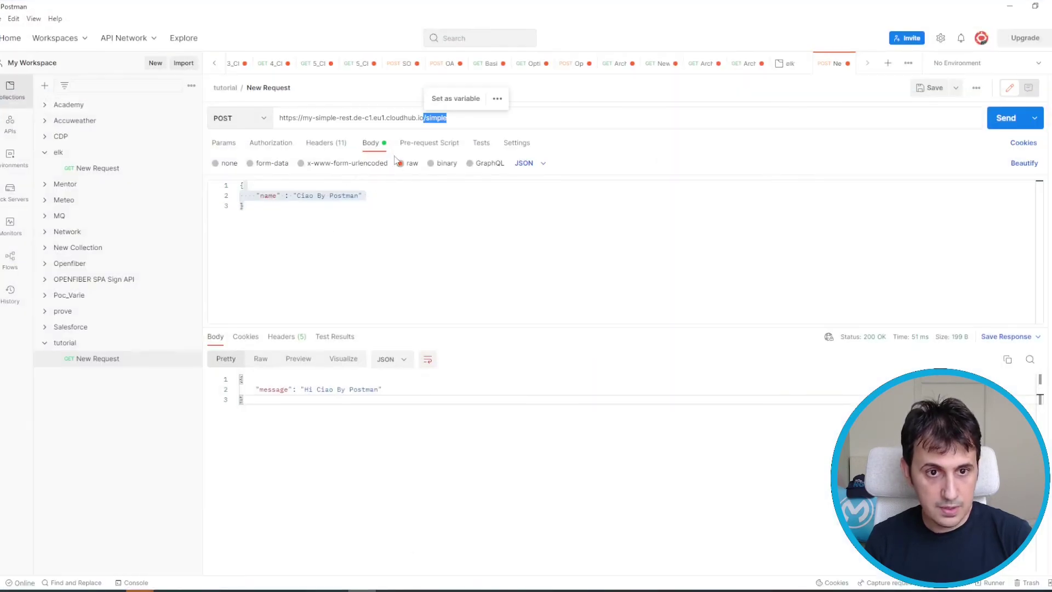
left_click(322, 145)
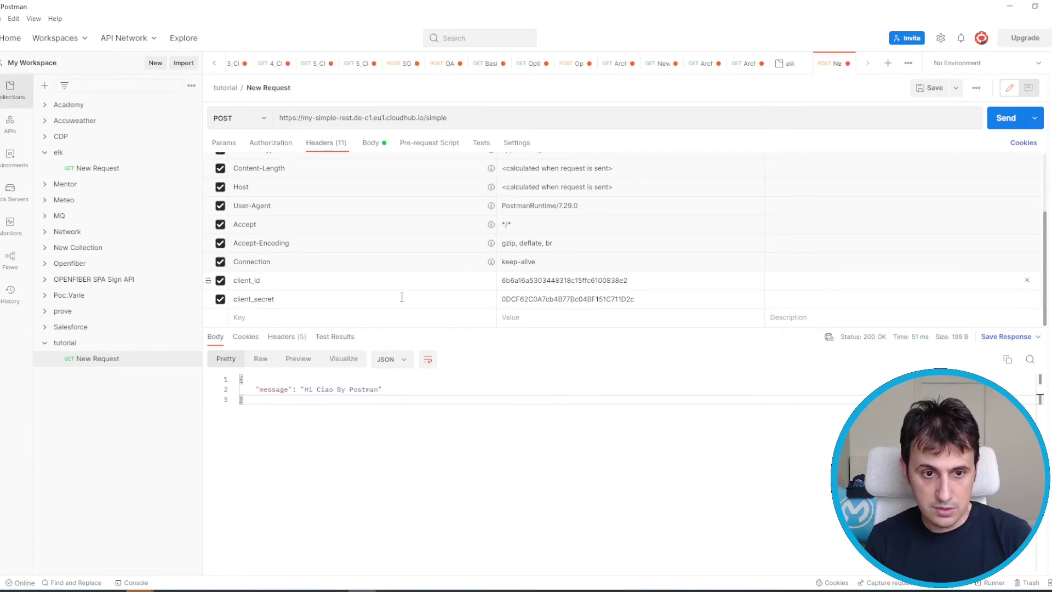
double_click(271, 280)
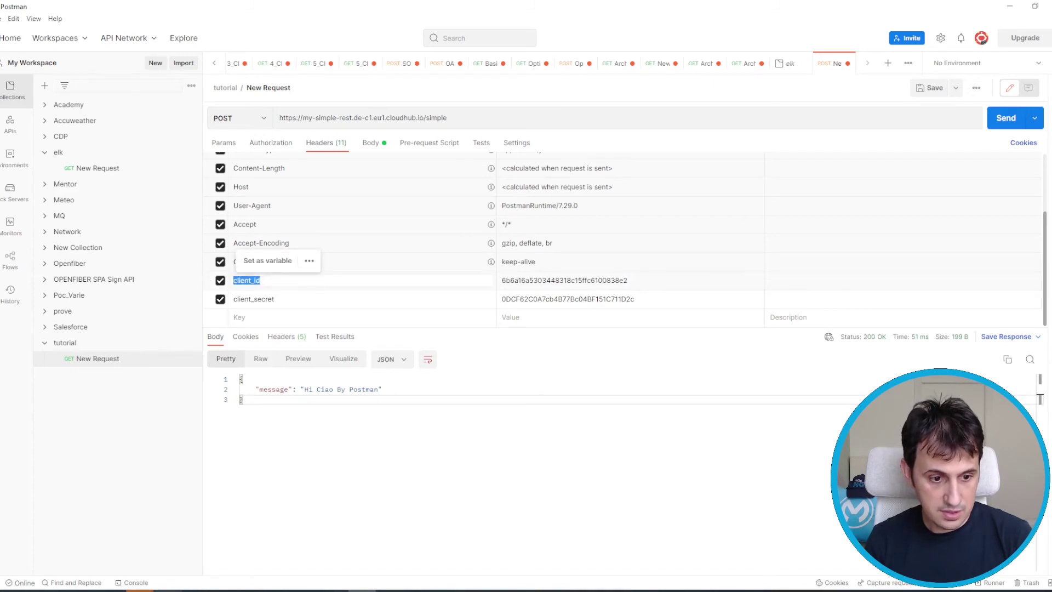
key("alt+Tab")
left_click(446, 245)
key("ctrl+v")
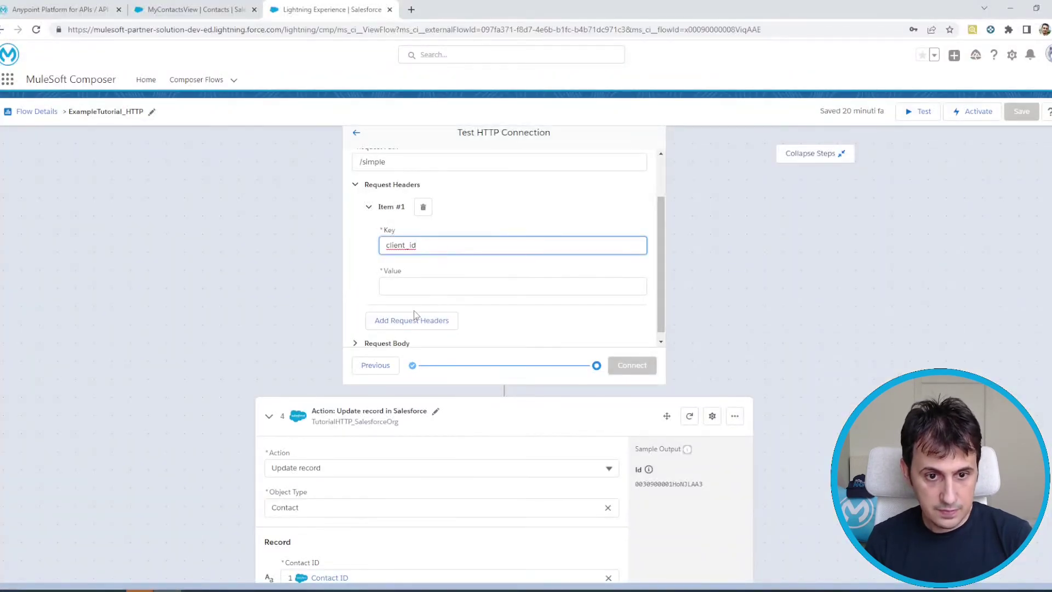
Copy the client_id value from the Postman request headers and enter it as the value of the connection test's first header.
key("alt+Tab")
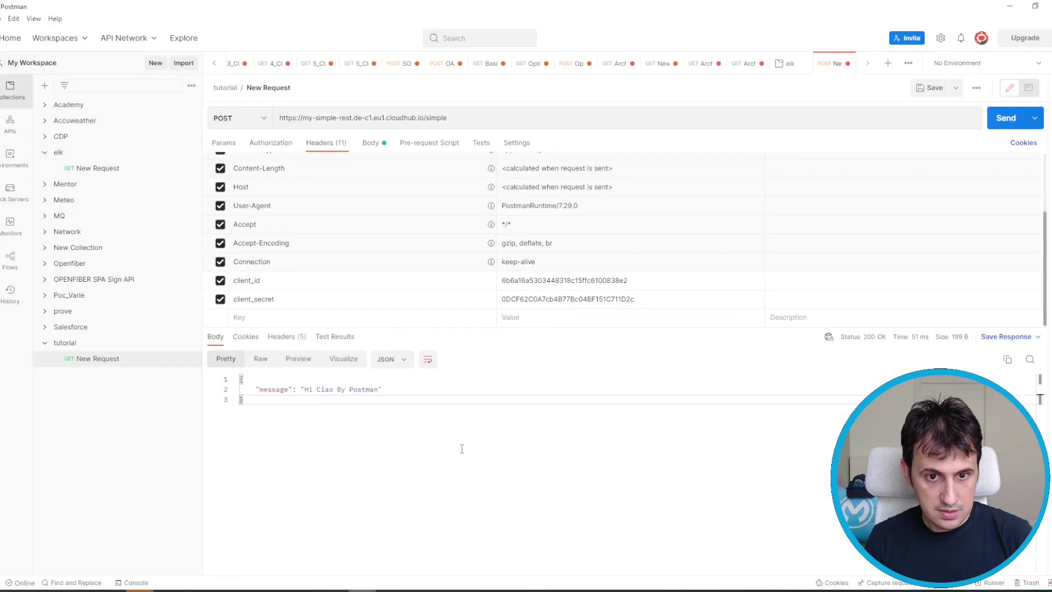
double_click(573, 281)
key("ctrl+c")
key("alt+Tab")
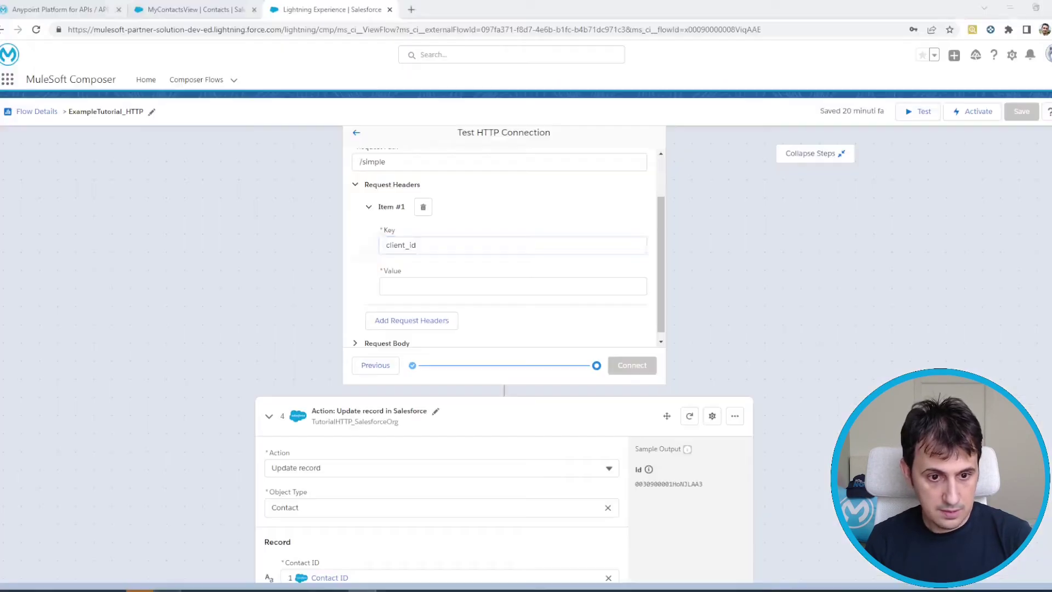
left_click(417, 285)
key("ctrl+v")
key("ctrl+z")
key("alt+Tab")
double_click(586, 280)
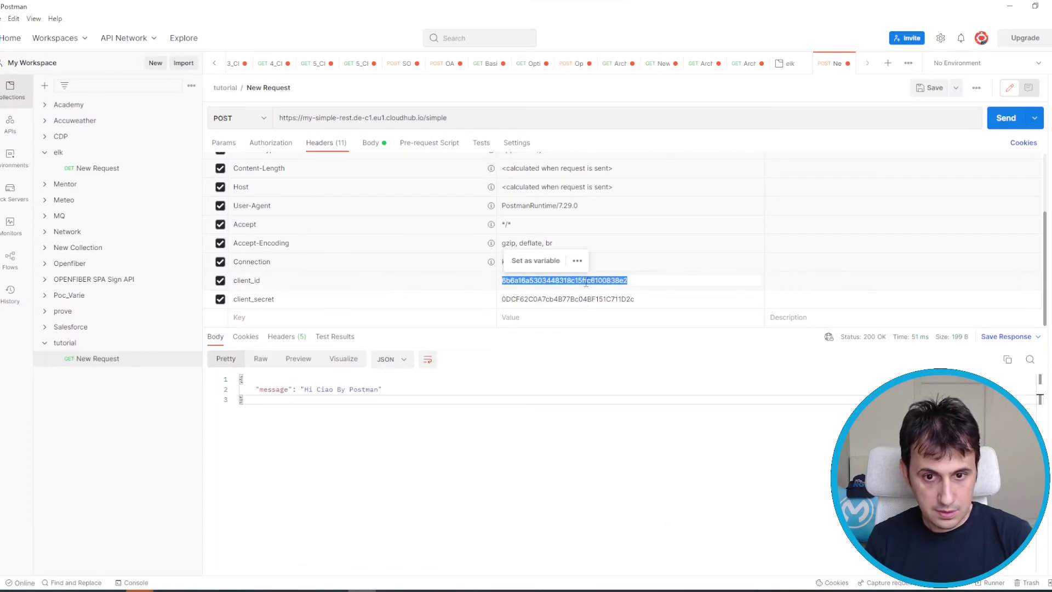
key("alt+Tab")
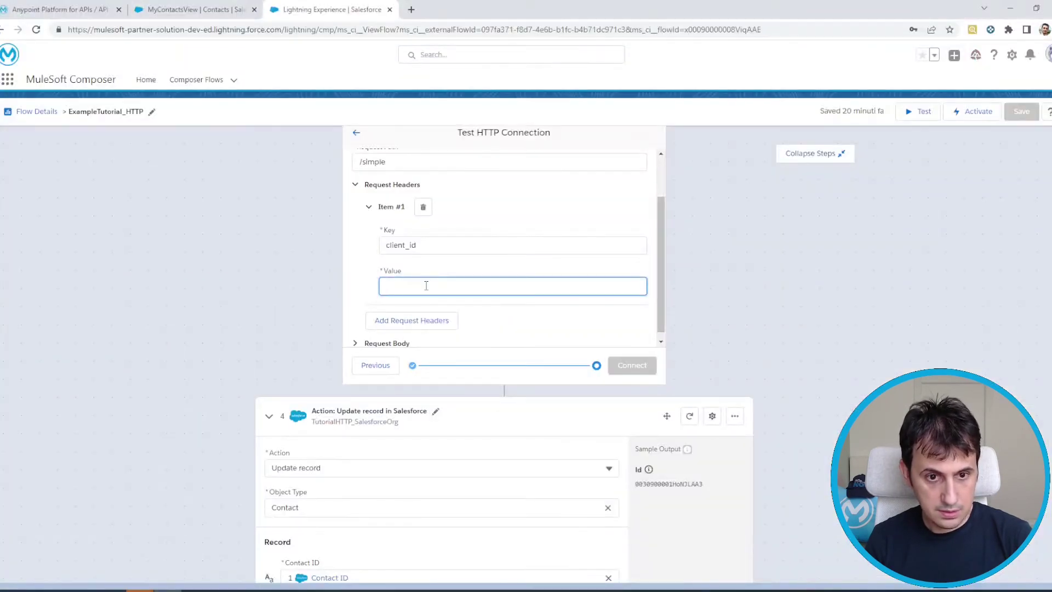
key("ctrl+v")
scroll(426, 286, "down", 1)
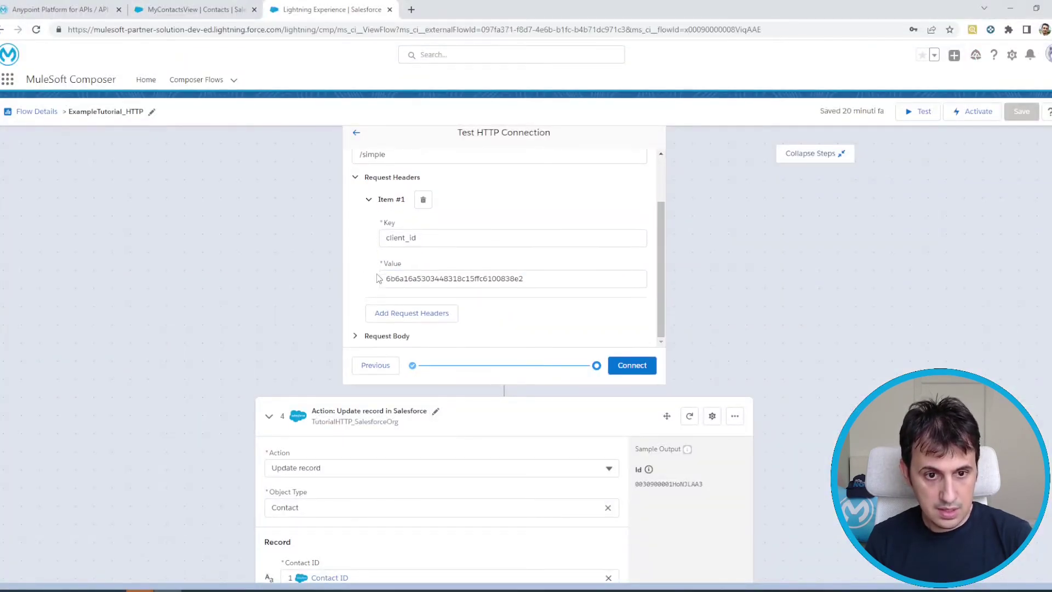
Add a second request header to the connection test and set its key to client_secret, copied from the Postman request headers.
left_click(434, 315)
scroll(451, 291, "down", 2)
scroll(455, 225, "up", 1)
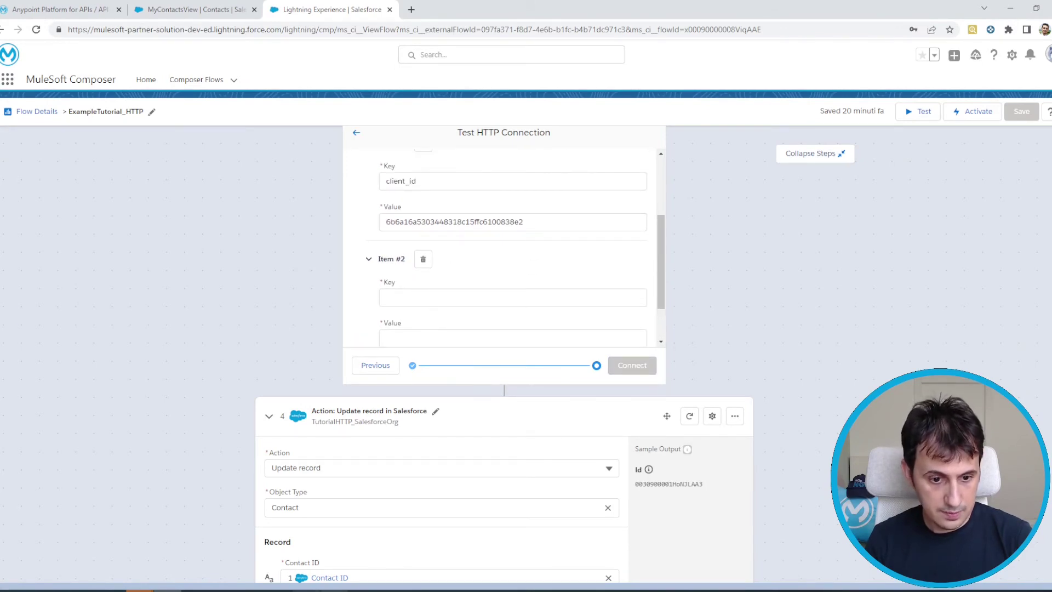
left_click(350, 590)
key("ctrl+a")
left_click(168, 590)
left_click(420, 290)
key("ctrl+v")
key("ctrl+z")
left_click(362, 590)
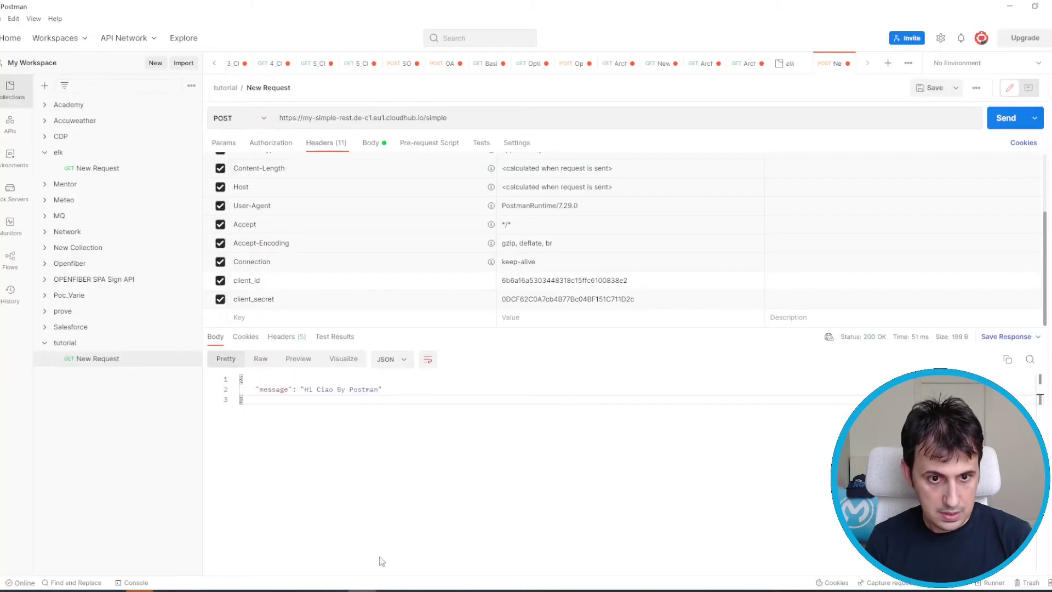
double_click(272, 298)
key("alt+Tab")
key("ctrl+v")
scroll(453, 290, "down", 2)
Copy the client secret from the Postman request headers and enter it as the value of the client_secret header.
key("alt+Tab")
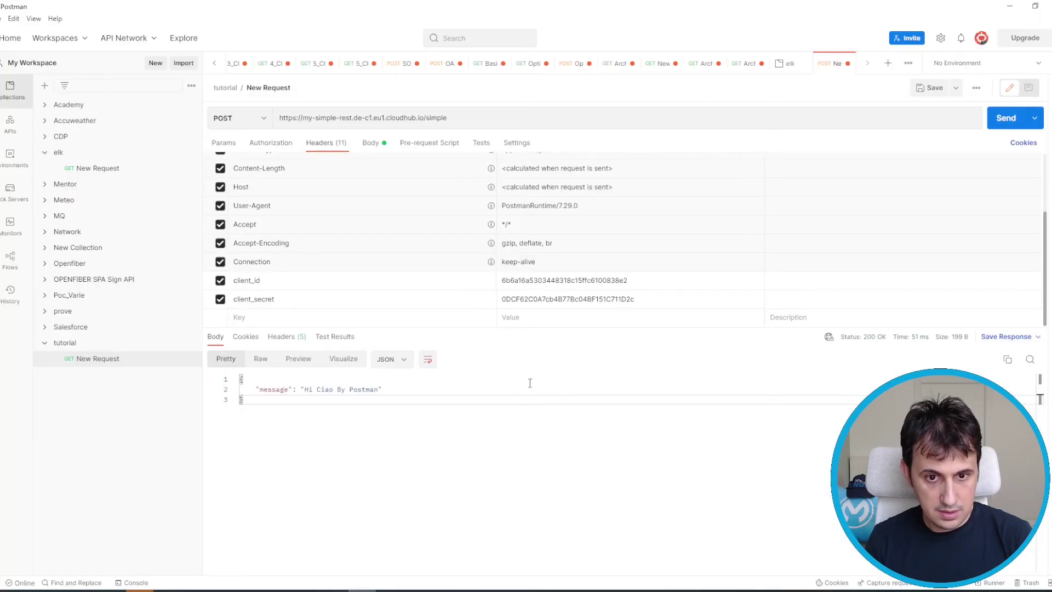
double_click(571, 300)
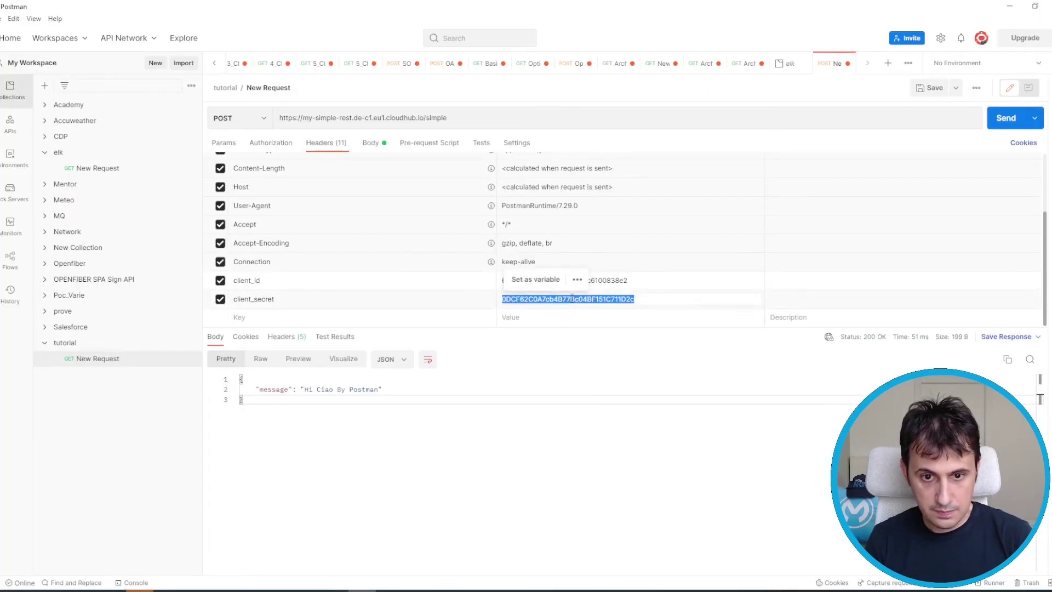
key("ctrl+c")
key("alt+Tab")
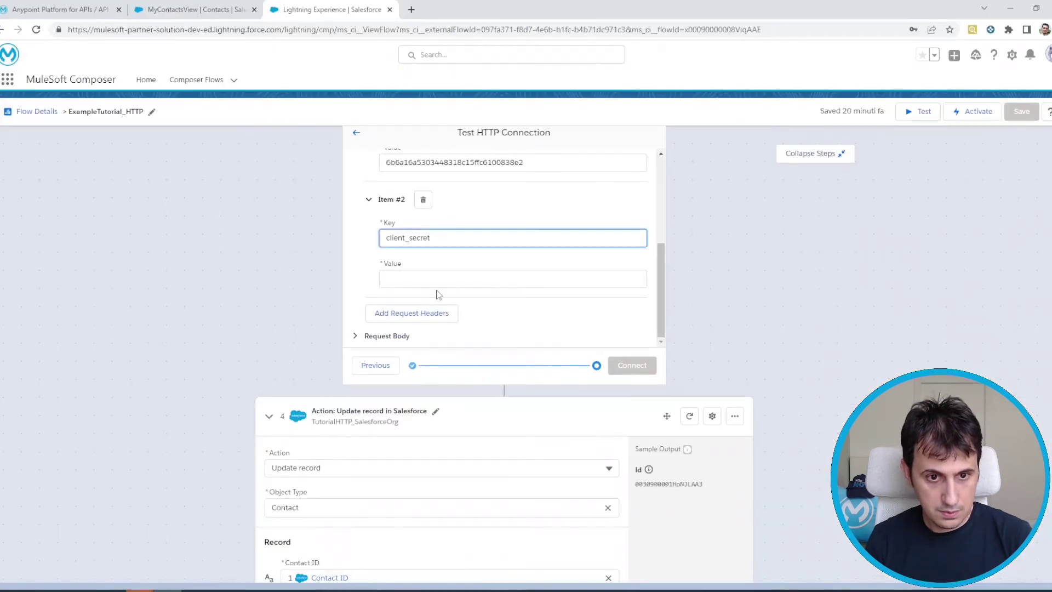
left_click(447, 279)
key("ctrl+v")
left_click(549, 312)
scroll(543, 301, "down", 3)
scroll(504, 277, "up", 3)
Fill the connection test's request body with the JSON body copied from the Postman request, and connect.
left_click(367, 336)
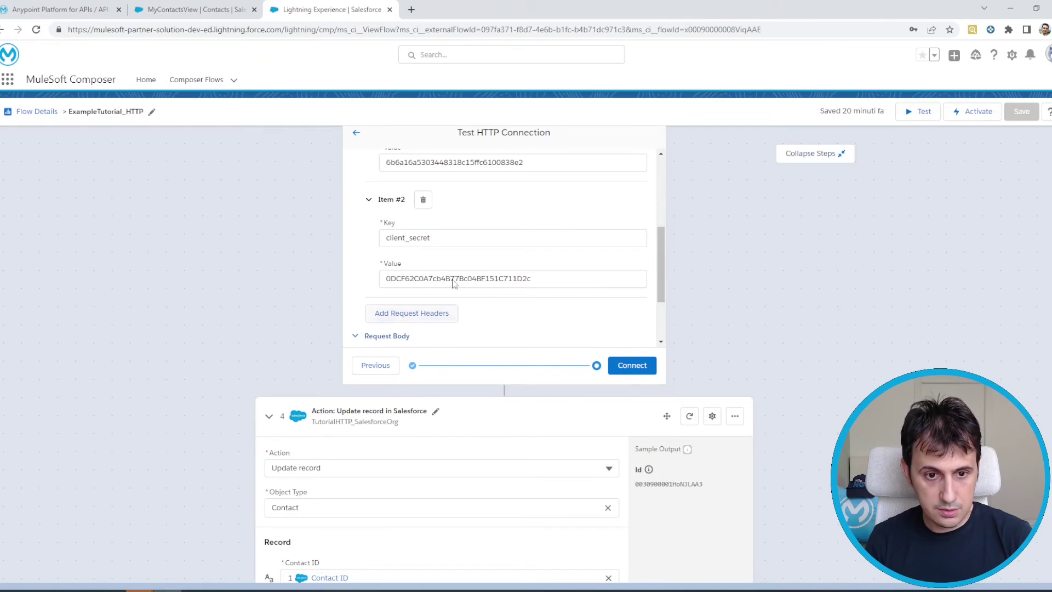
scroll(488, 263, "down", 2)
key("alt+Tab")
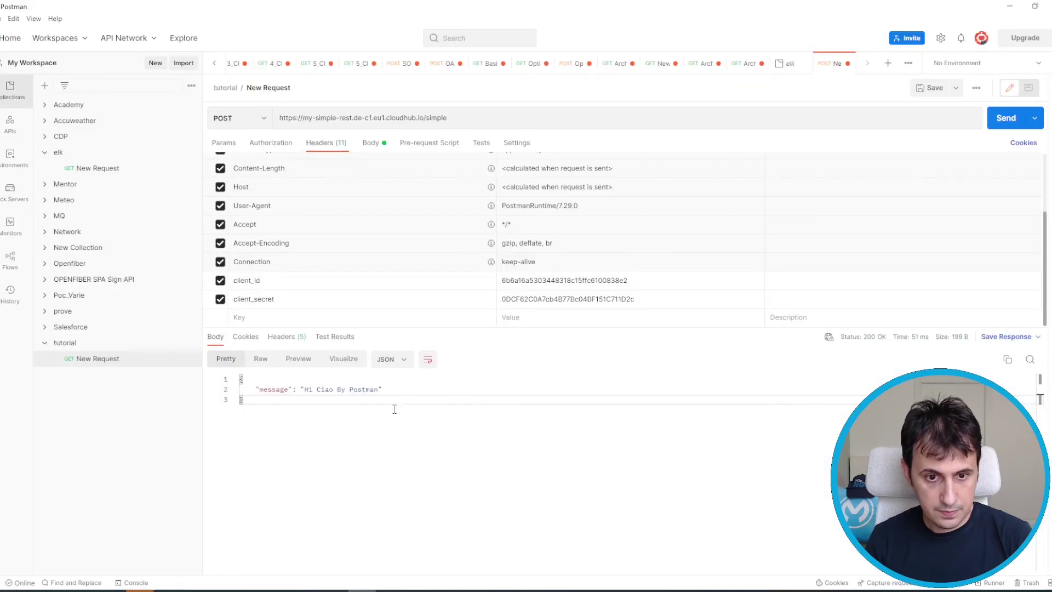
left_click(371, 143)
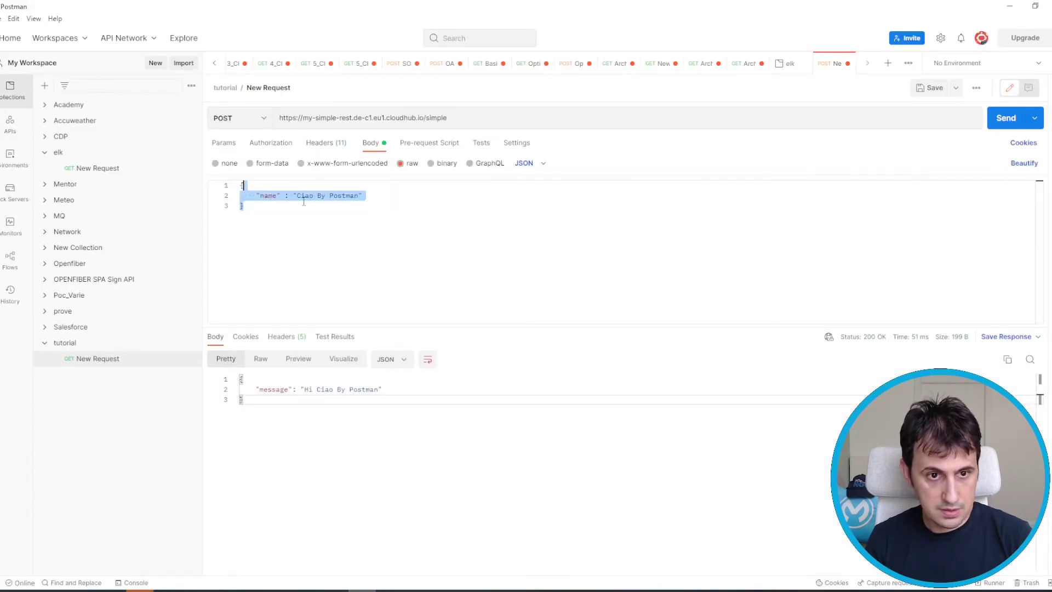
key("alt+Tab")
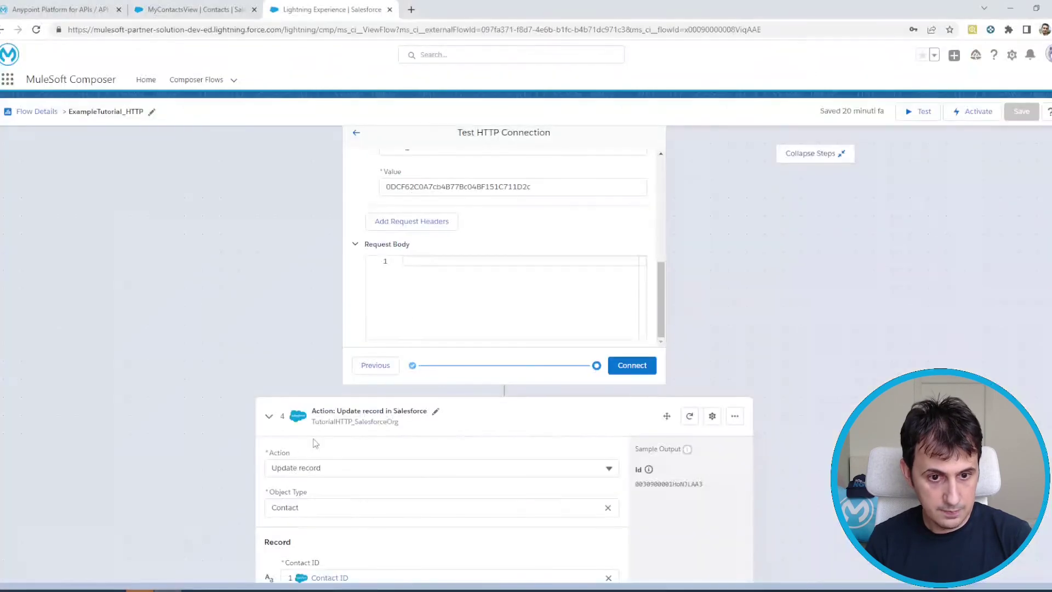
key("ctrl+v")
left_click_drag(660, 313, 663, 257)
left_click(646, 364)
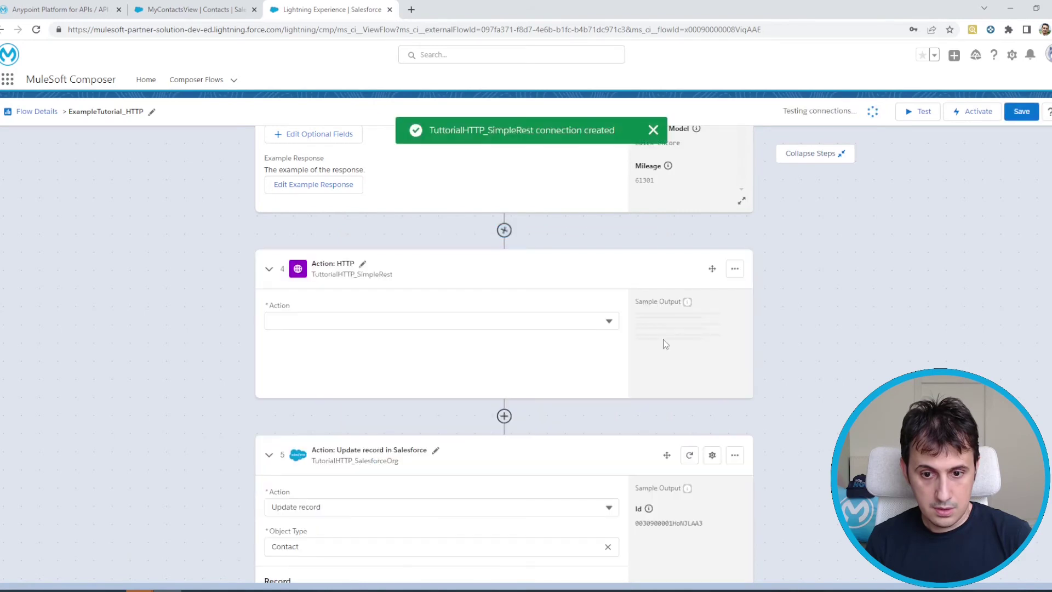
Set the new HTTP step's action to Request and its HTTP method to POST.
left_click(611, 323)
left_click(294, 344)
left_click(303, 358)
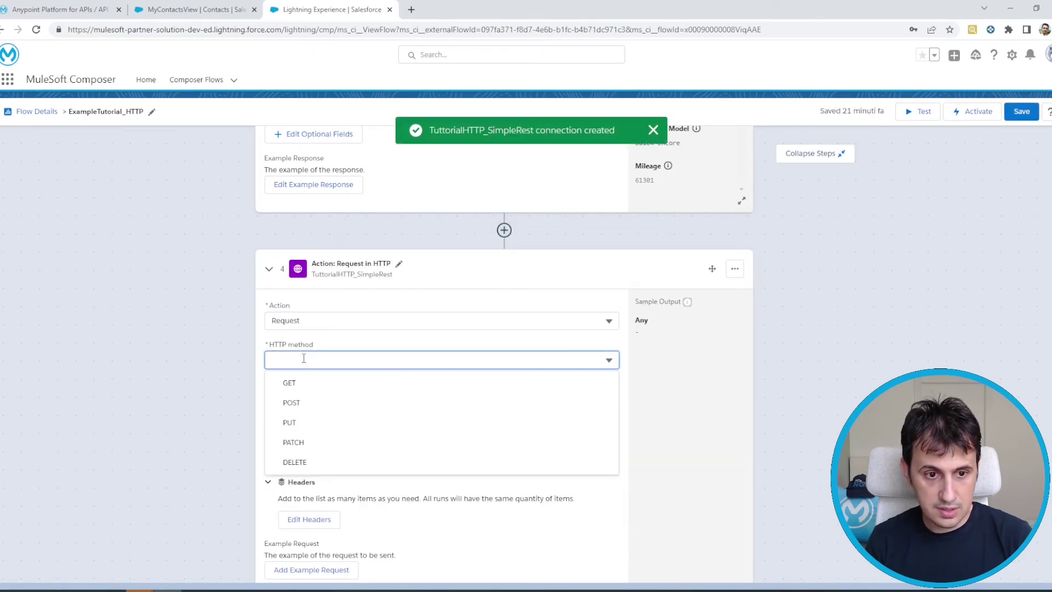
left_click(303, 408)
Copy the path from the Postman request URL and set the HTTP request's path to /simple.
left_click(306, 400)
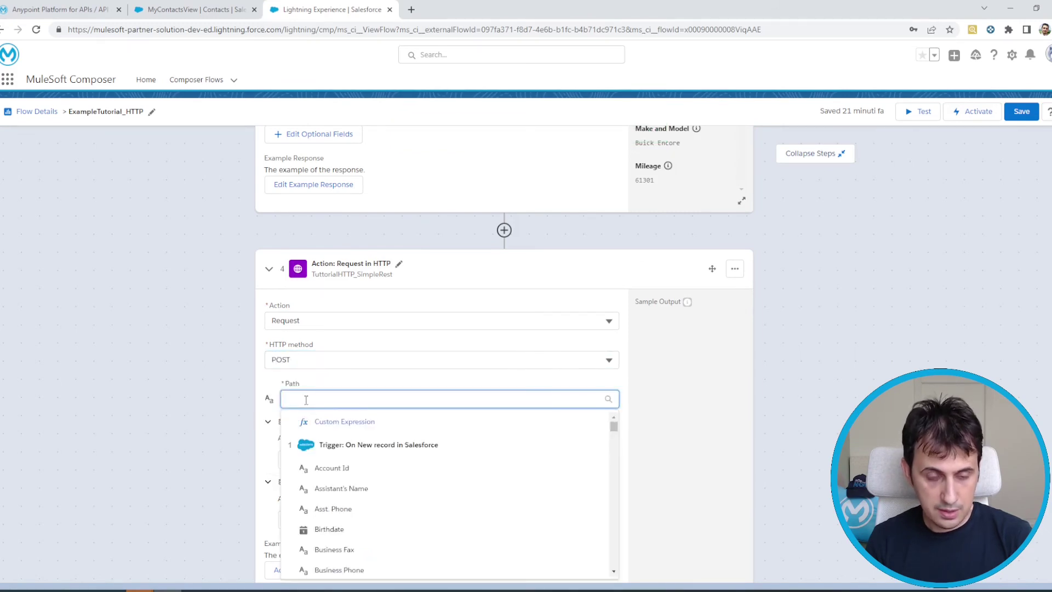
key("alt+Tab")
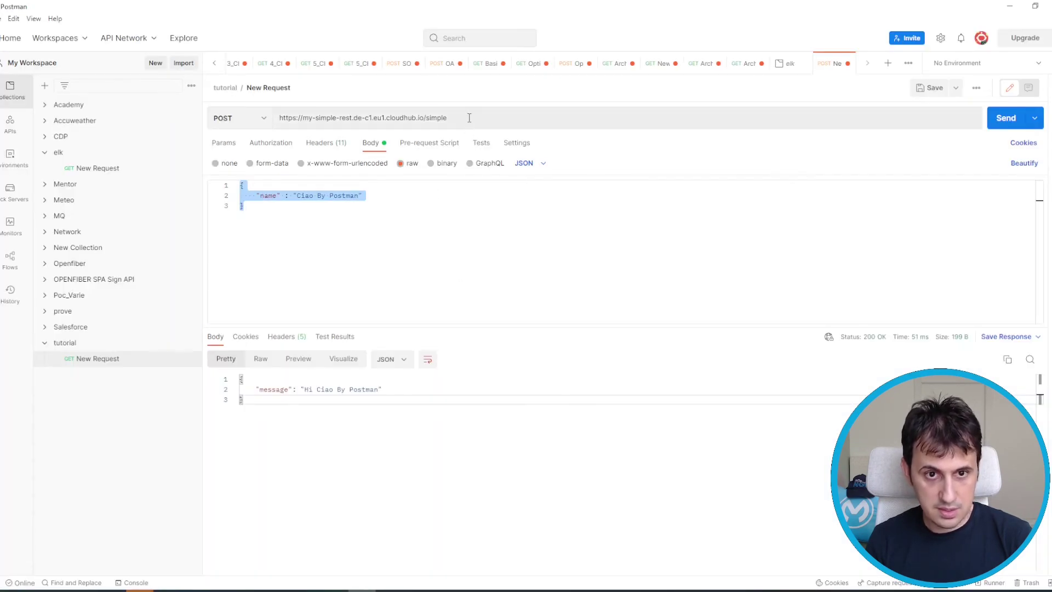
double_click(434, 118)
left_click(434, 118)
left_click_drag(447, 118, 423, 118)
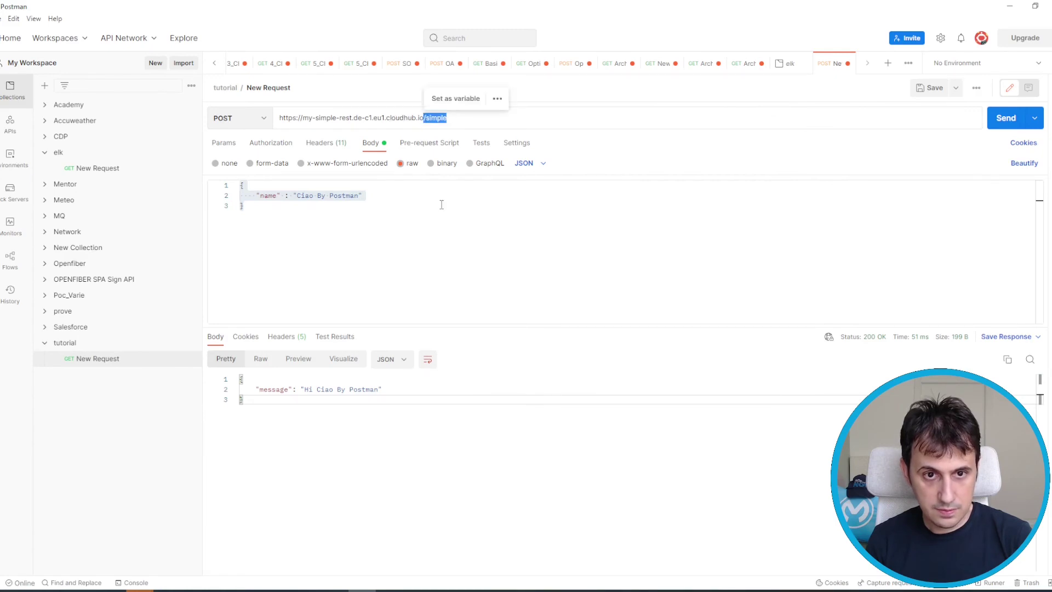
key("ctrl+c")
key("alt+Tab")
left_click(356, 398)
key("ctrl+v")
left_click(244, 408)
scroll(367, 386, "down", 3)
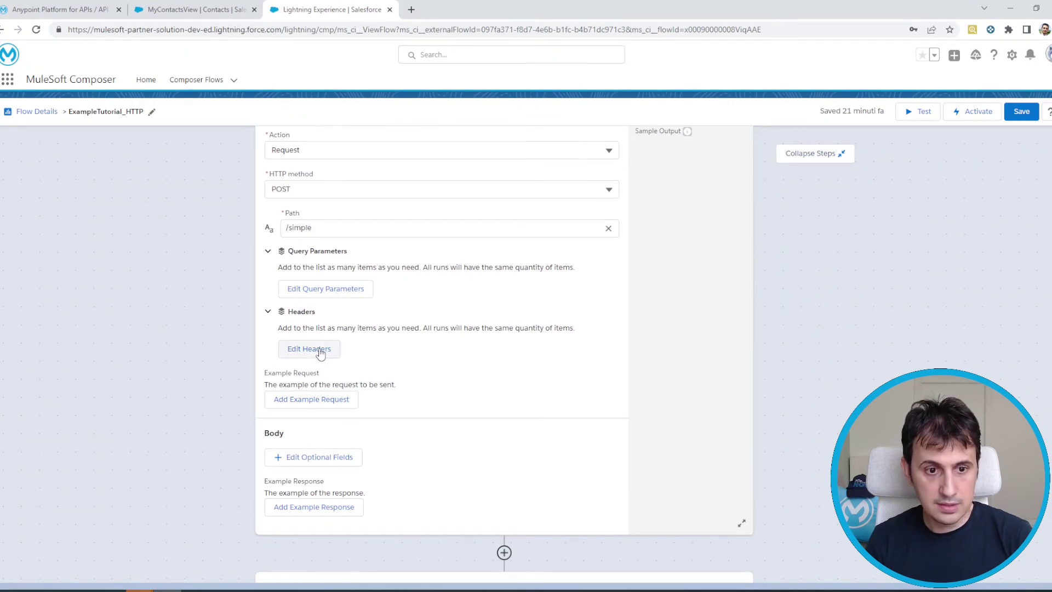
Add a header to the HTTP request action and set its key to client_id.
left_click(321, 350)
left_click(343, 383)
type("còl")
key("BackSpace")
key("BackSpace")
type("lient_id")
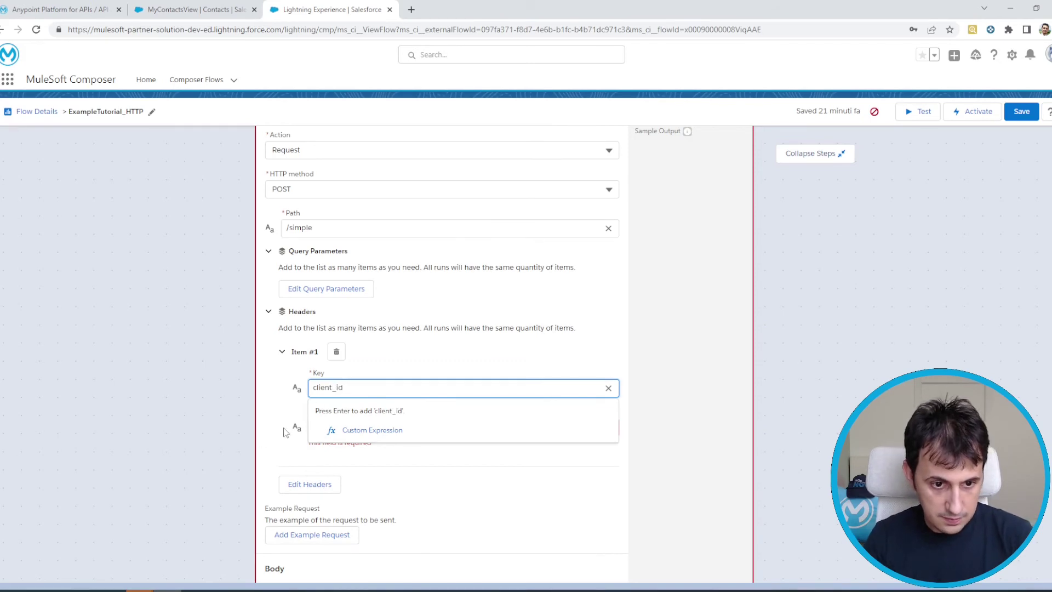
key("Return")
Add a second header to the HTTP request action with the key client_secret.
left_click(307, 484)
left_click(358, 526)
type("client_secret")
scroll(307, 493, "down", 2)
key("Return")
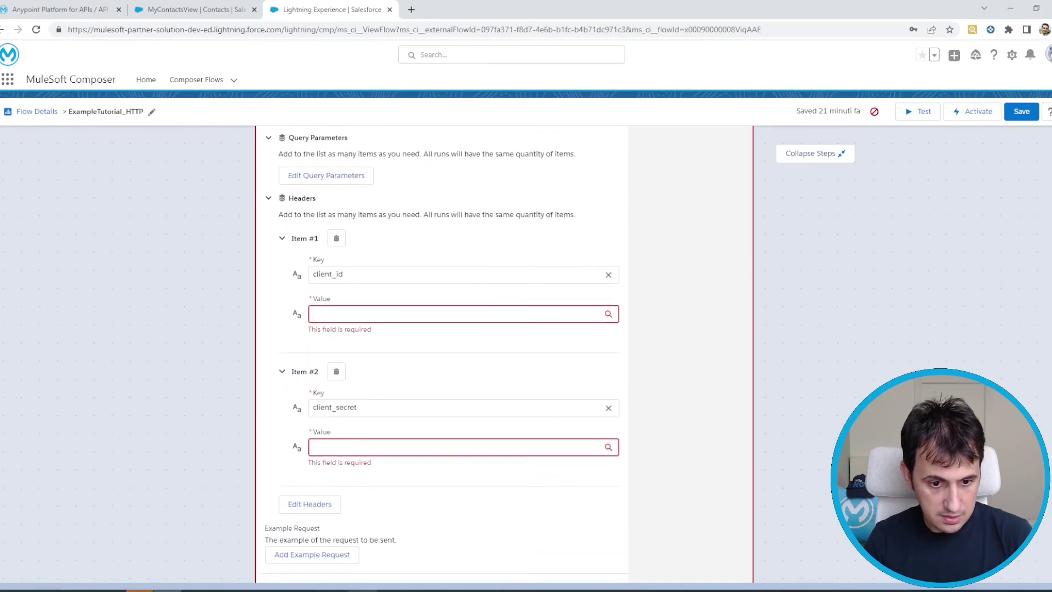
Copy the client_id value from the Postman headers and enter it as the value of the HTTP action's client_id header.
key("alt+Tab")
left_click(325, 144)
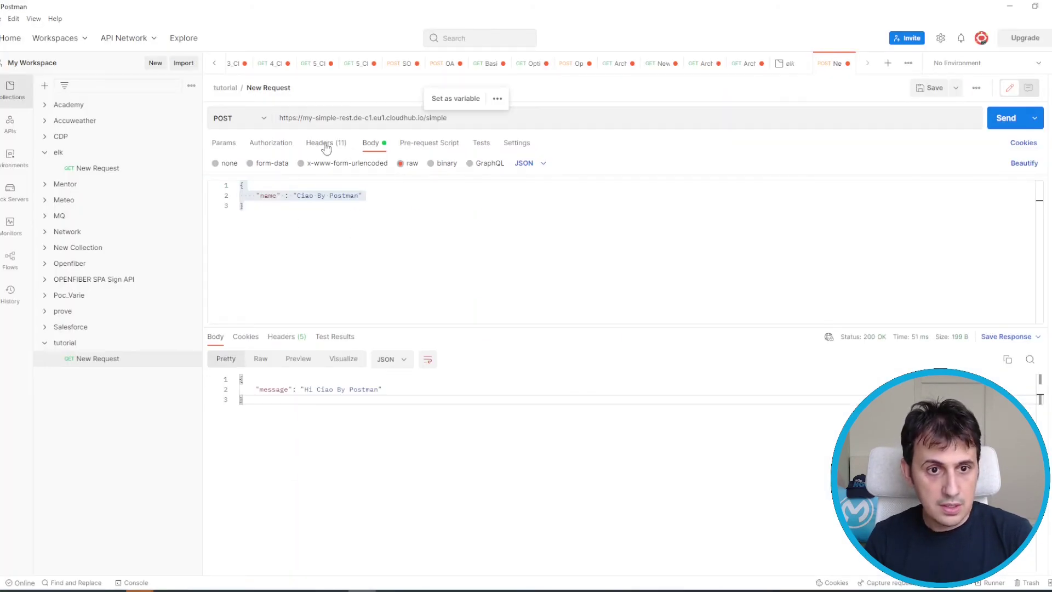
double_click(566, 279)
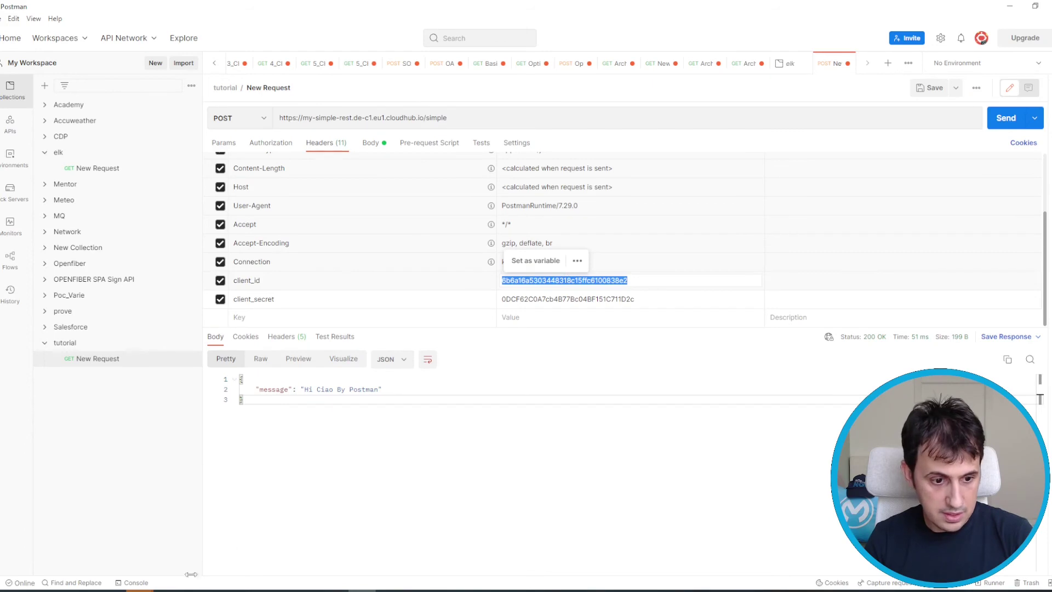
key("alt+Tab")
left_click(380, 314)
key("ctrl+v")
key("Return")
Copy the client secret from the Postman headers and enter it as the value of the HTTP action's client_secret header.
key("alt+Tab")
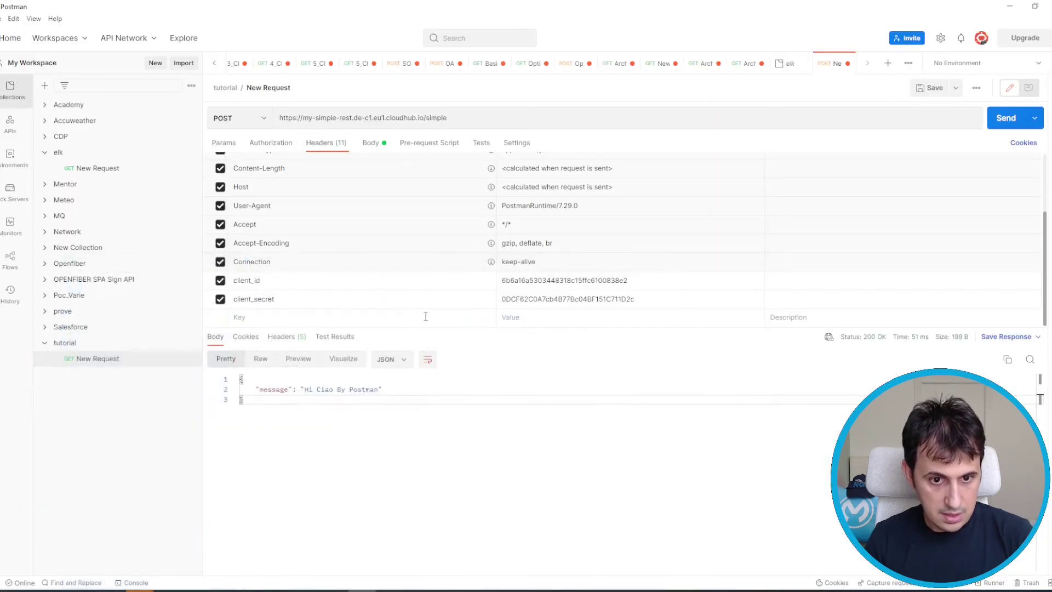
double_click(535, 299)
key("alt+Tab")
left_click(408, 434)
key("ctrl+v")
key("Return")
Open the HTTP action's example request, change Ciao to Hello in the Postman request body, and copy the whole JSON.
scroll(329, 395, "down", 4)
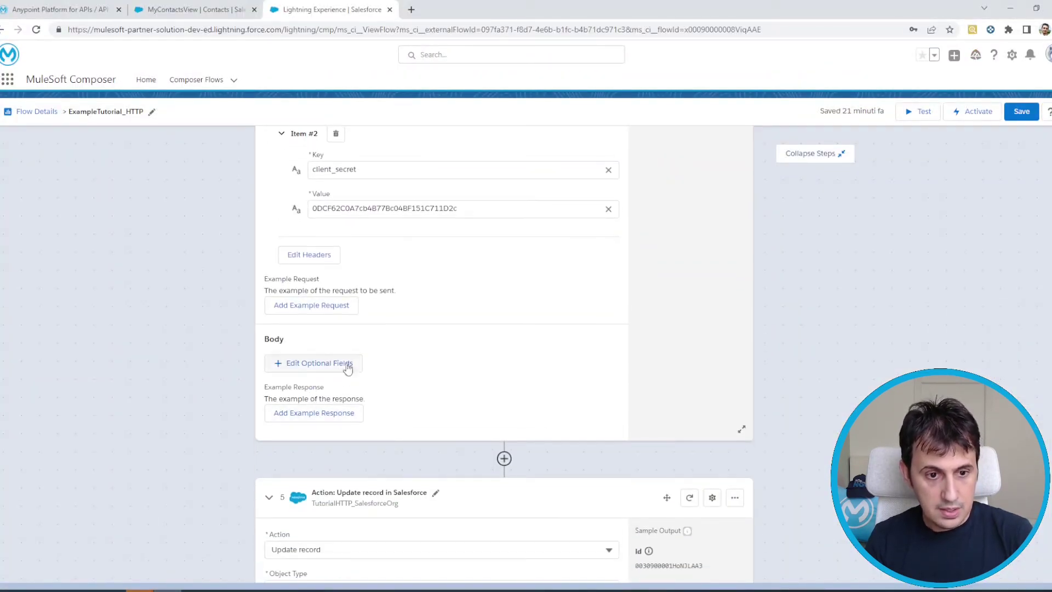
left_click(327, 310)
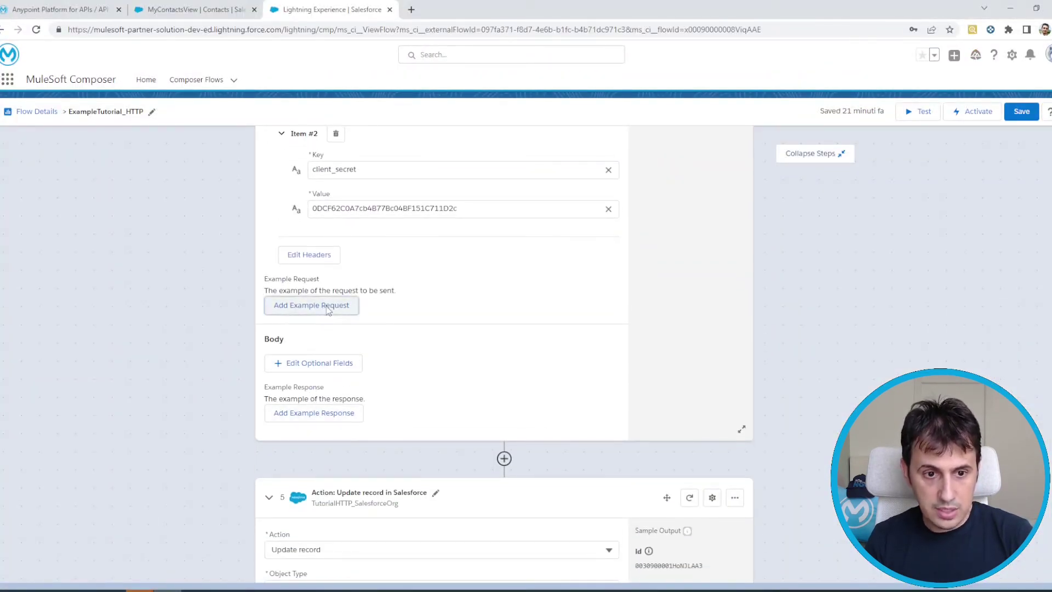
key("alt+Tab")
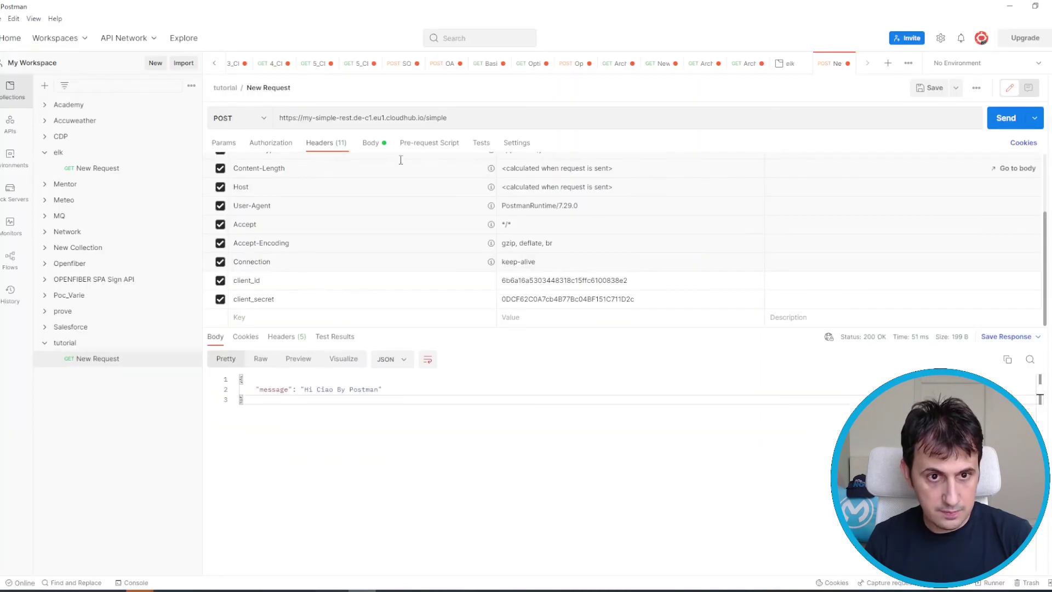
left_click(370, 143)
left_click(355, 241)
key("ctrl+a")
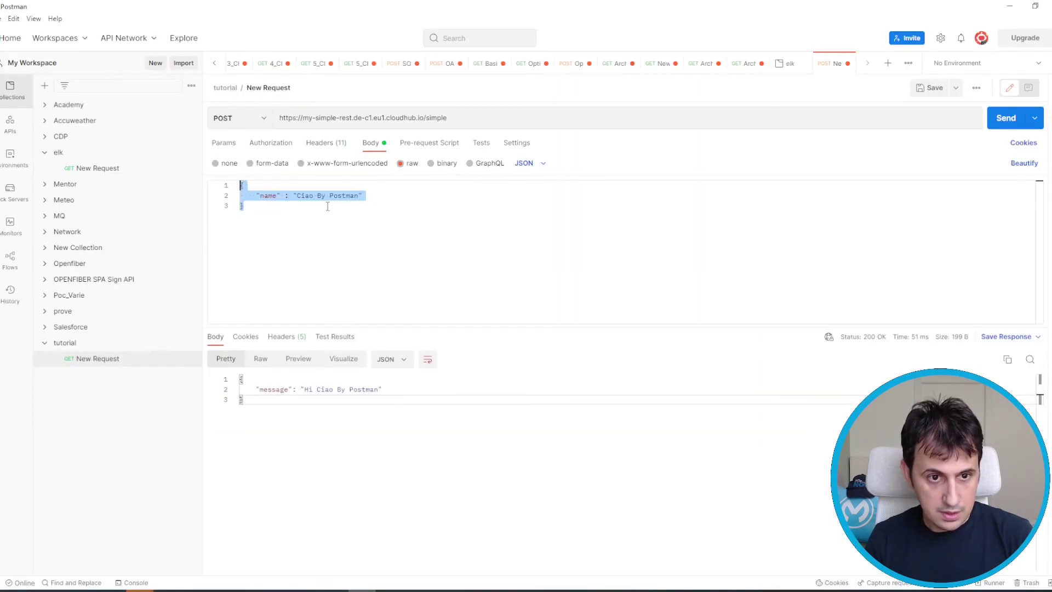
double_click(304, 196)
type("Hello")
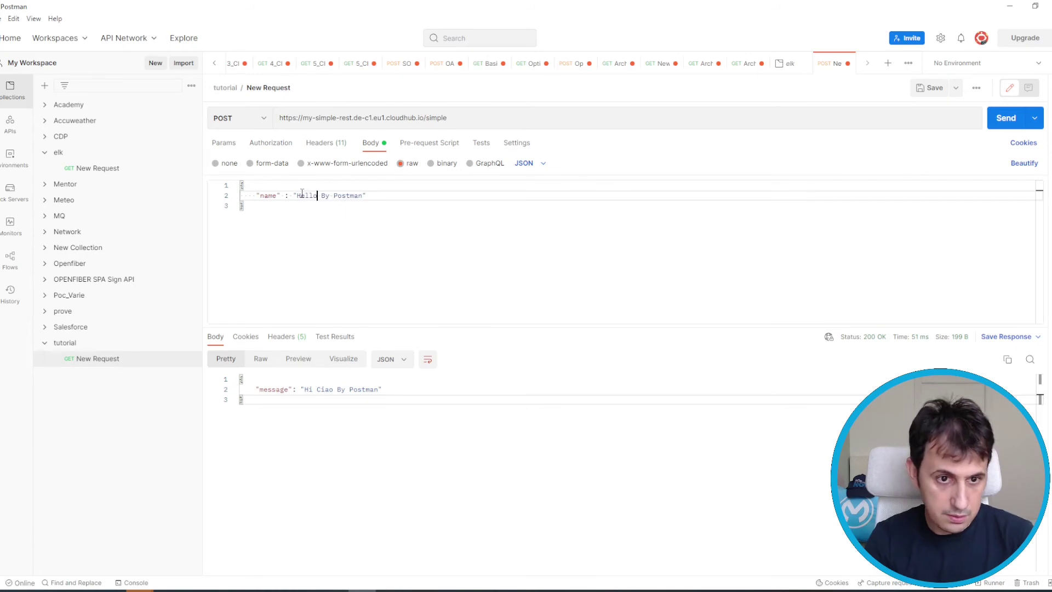
key("ctrl+a")
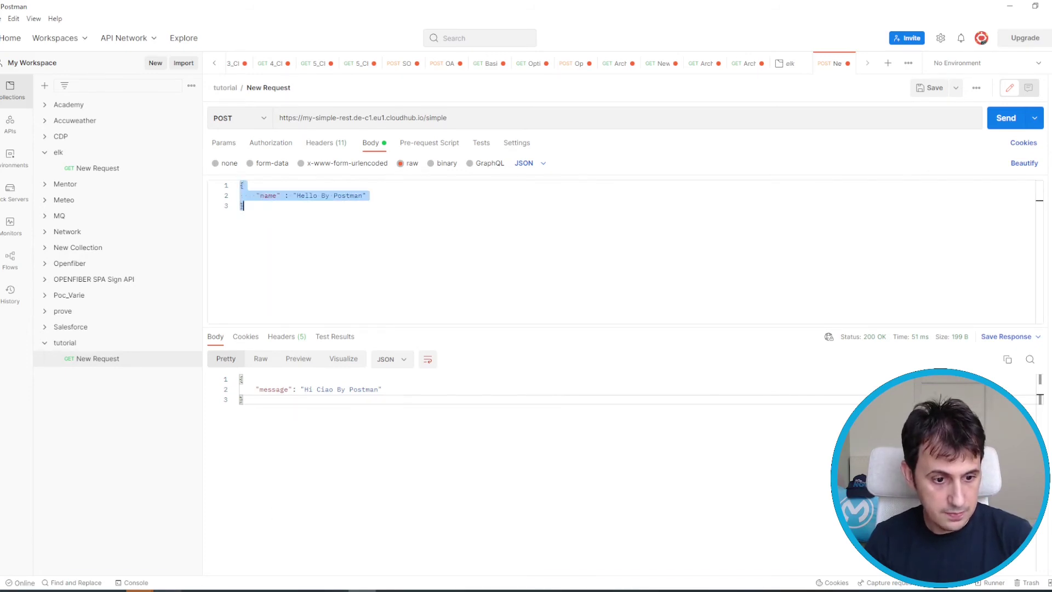
Set the HTTP action's example request to the copied JSON with name "Hello By Postman" and save it.
mouse_move(139, 589)
left_click(168, 543)
key("ctrl+a")
key("ctrl+v")
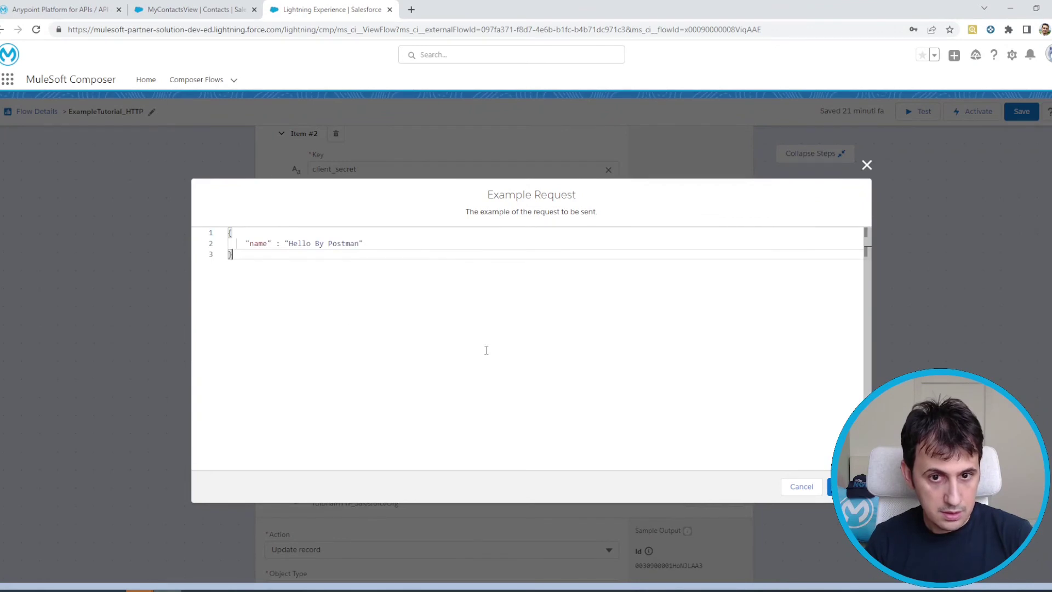
left_click(847, 486)
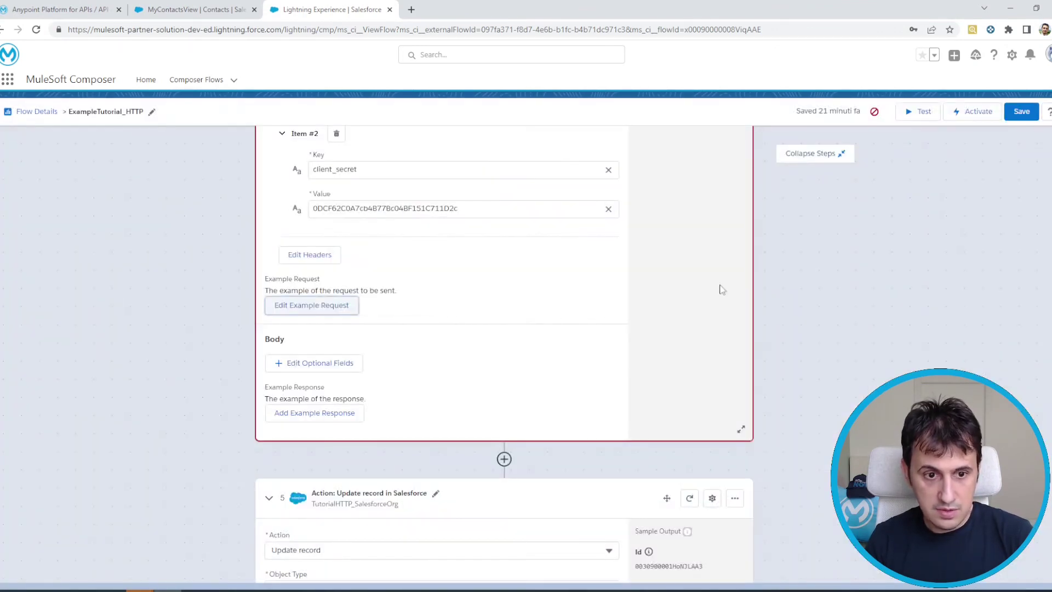
Reopen the HTTP action's example request, put the "Hello By Postman" JSON on a single line, and save it.
left_click(316, 309)
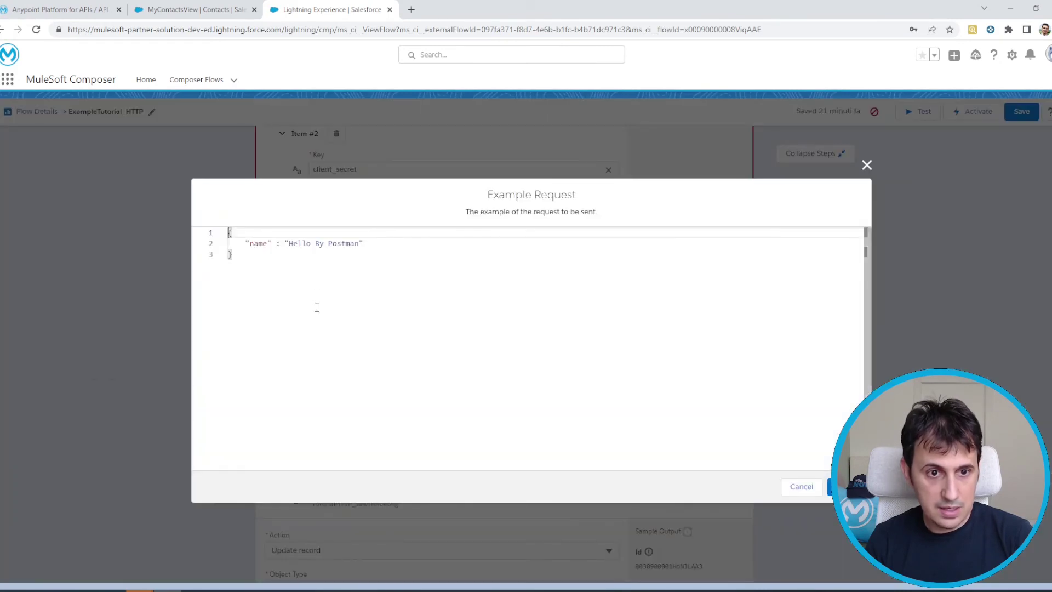
left_click(269, 231)
key("Delete")
left_click(385, 230)
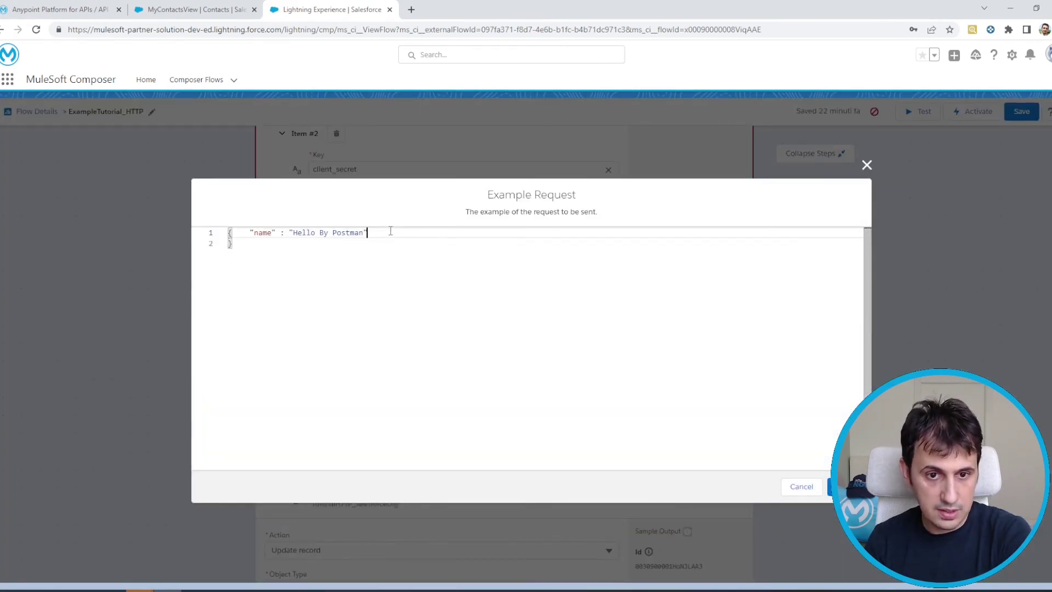
key("Delete")
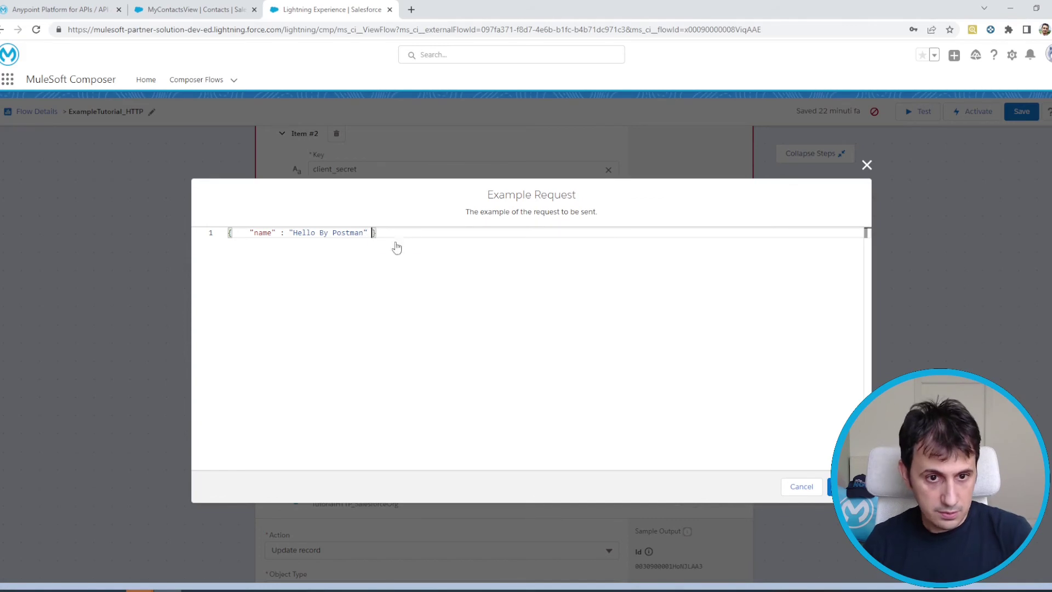
key("Right")
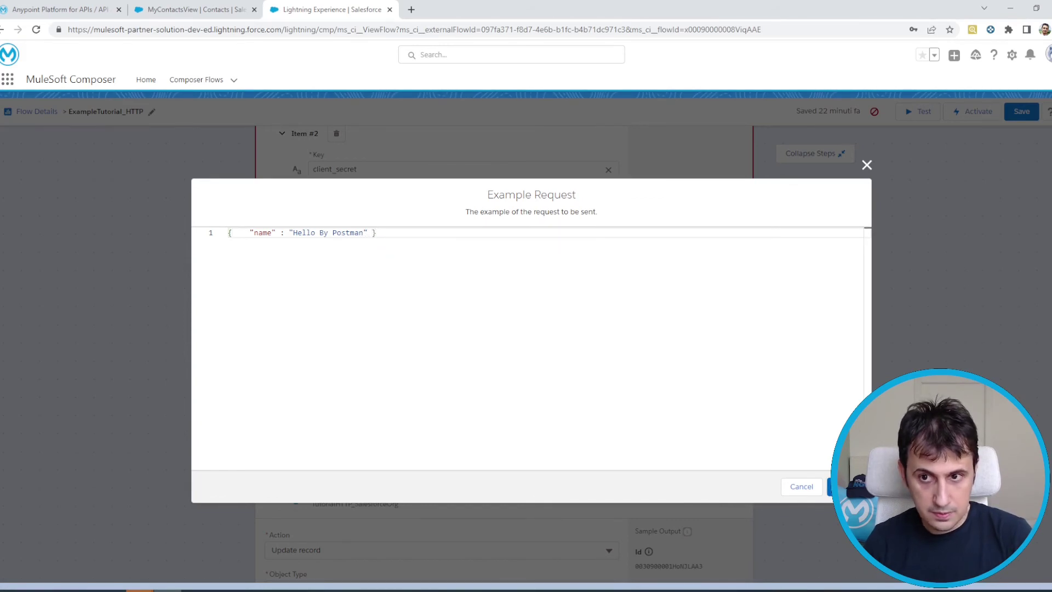
left_click(867, 165)
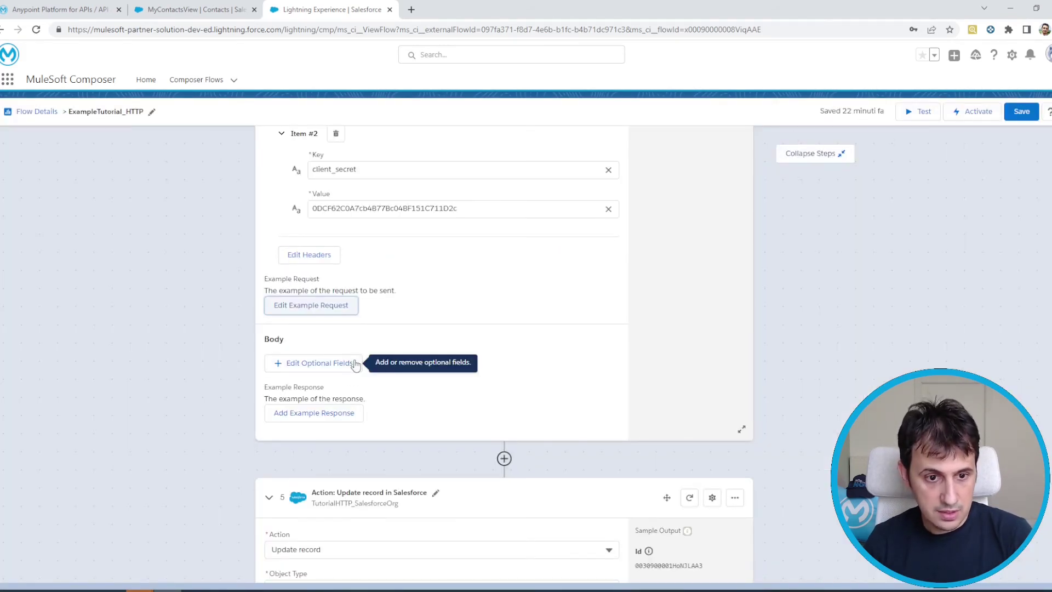
Add the optional Name field to the HTTP action's body and map it to the Salesforce trigger's Full Name.
left_click(324, 364)
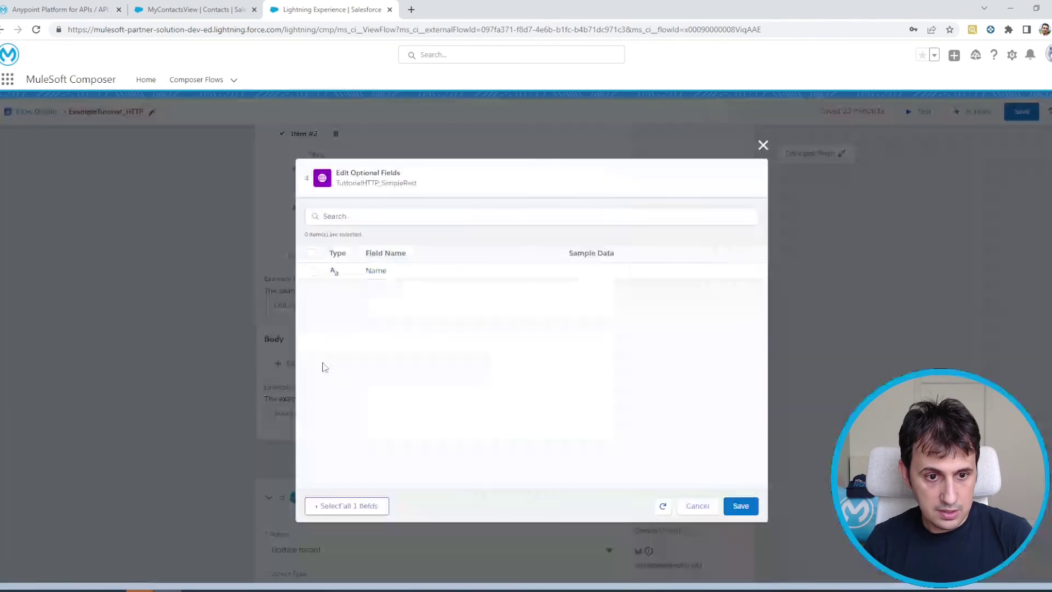
left_click(313, 272)
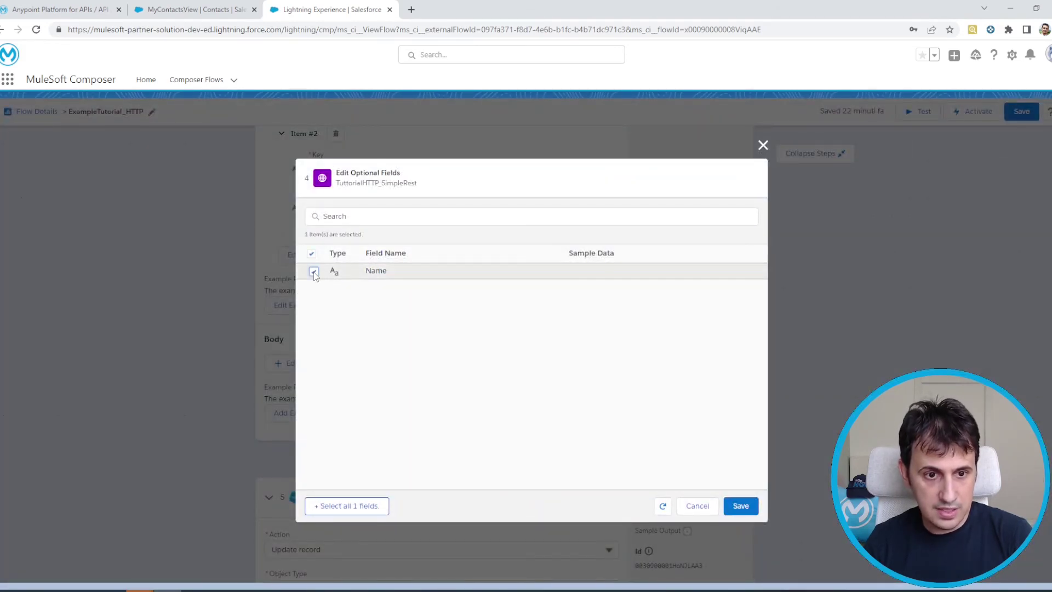
left_click(743, 507)
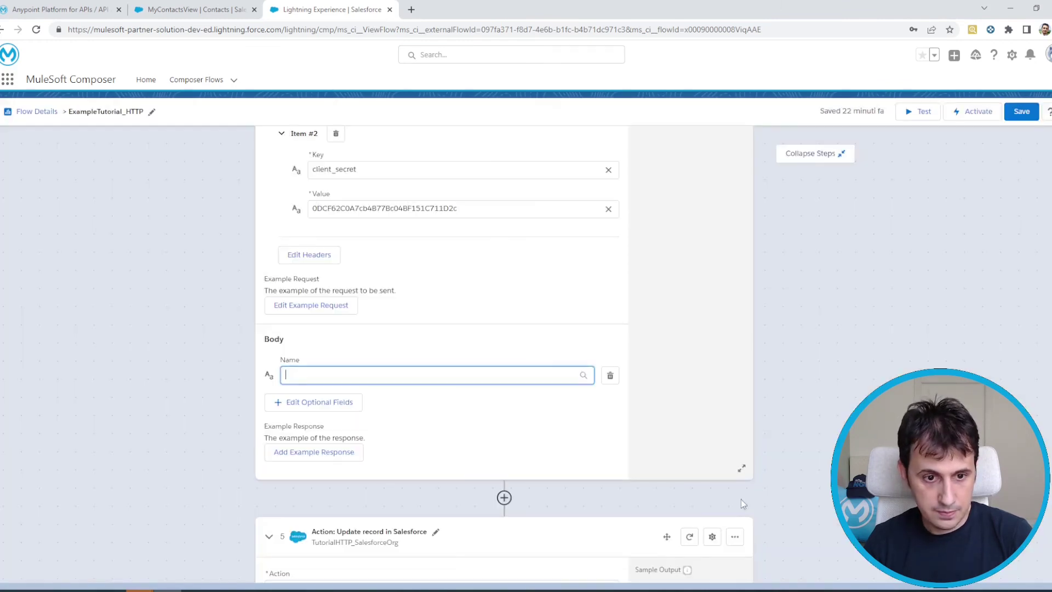
left_click(408, 376)
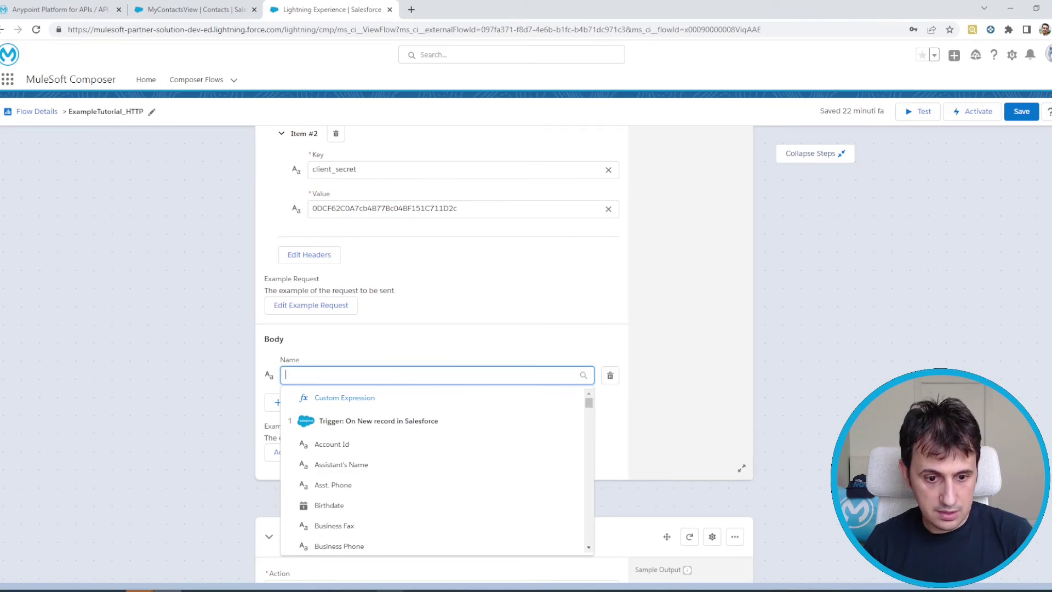
left_click(400, 380)
left_click(402, 380)
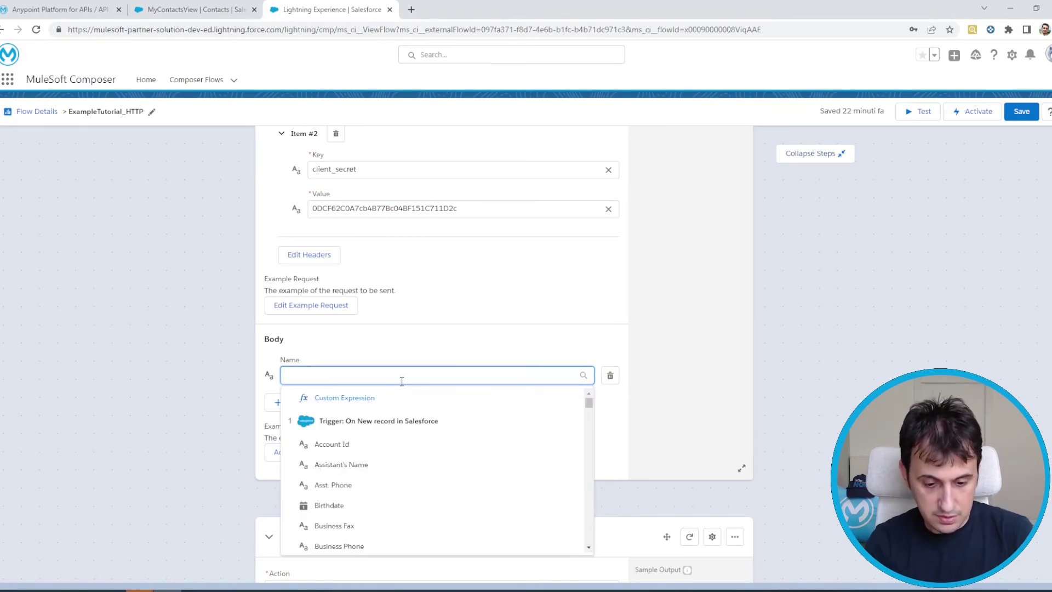
type("name")
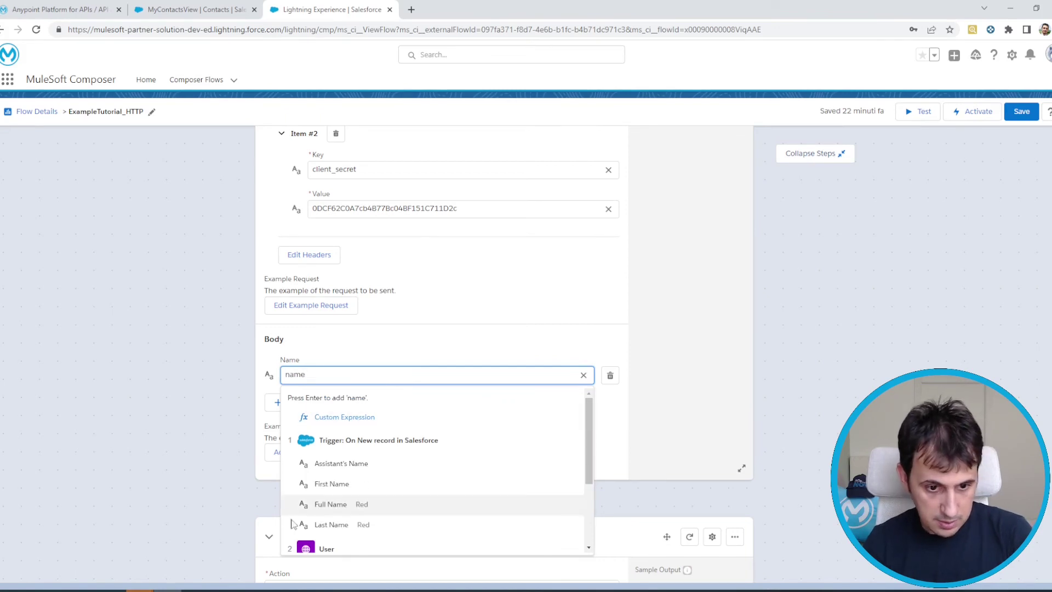
left_click(355, 504)
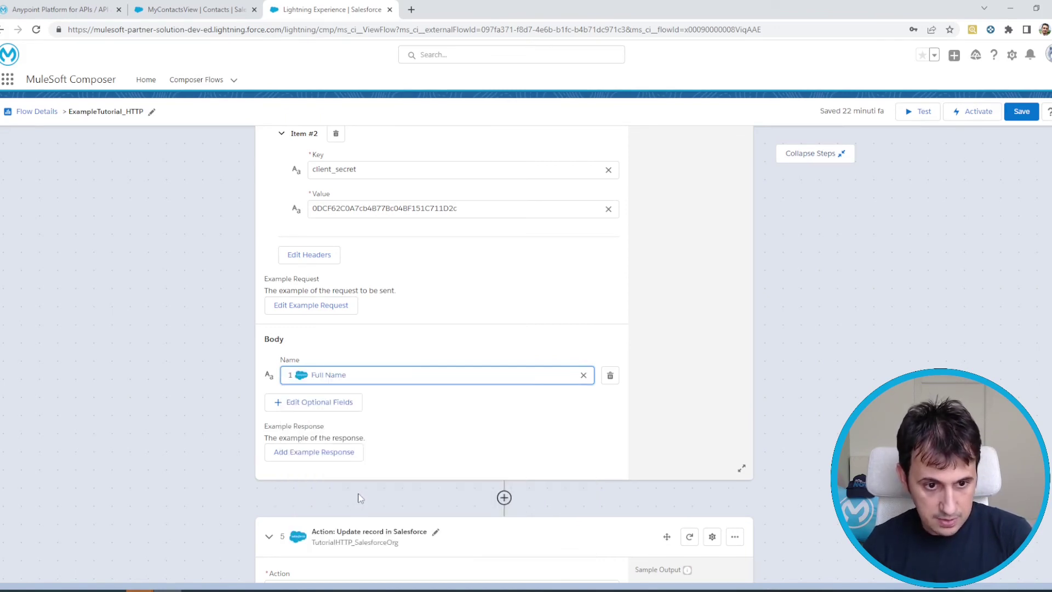
Open the HTTP action's example response for editing and copy the whole response JSON from Postman.
left_click(326, 458)
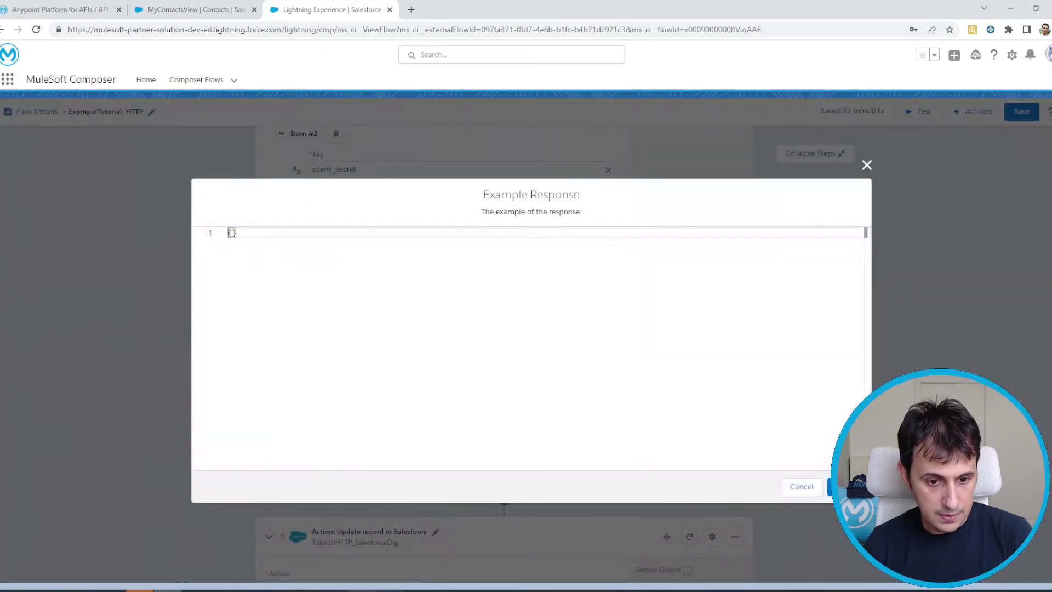
key("alt+Tab")
left_click(278, 390)
key("ctrl+a")
key("ctrl+c")
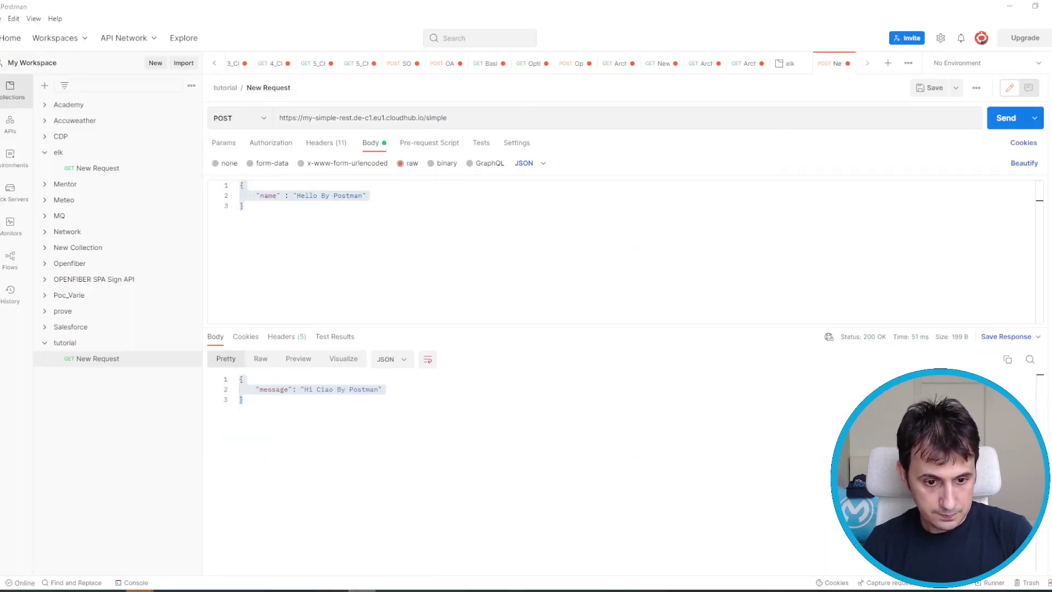
Set the example response to the copied JSON with message "Hi Ciao By Postman", put it on a single line, and save it.
key("alt+Tab")
key("ctrl+a")
key("ctrl+v")
left_click(293, 233)
key("Delete")
left_click(409, 234)
key("Delete")
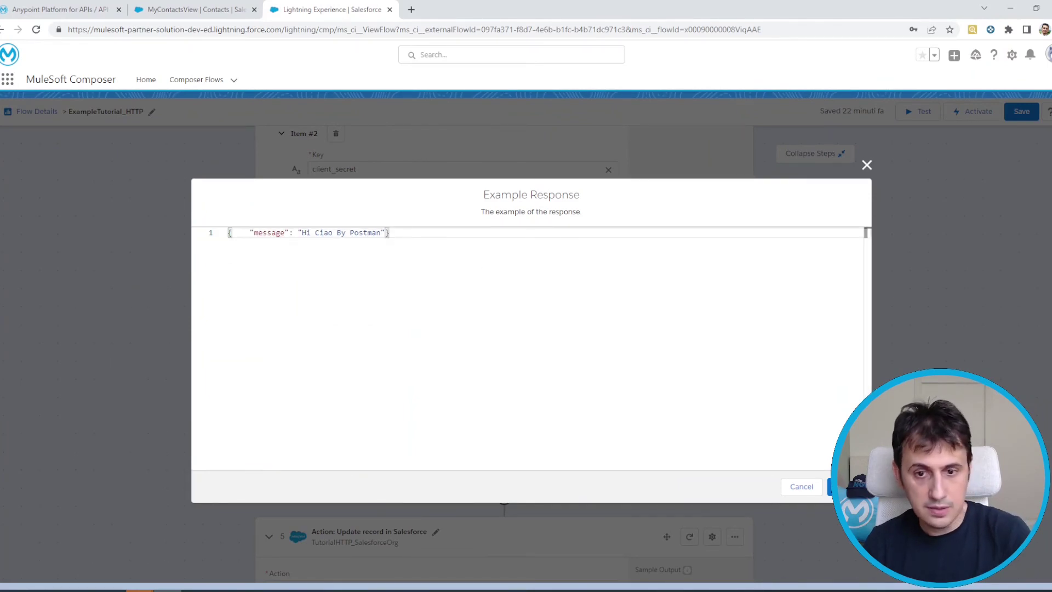
key("Escape")
left_click(830, 487)
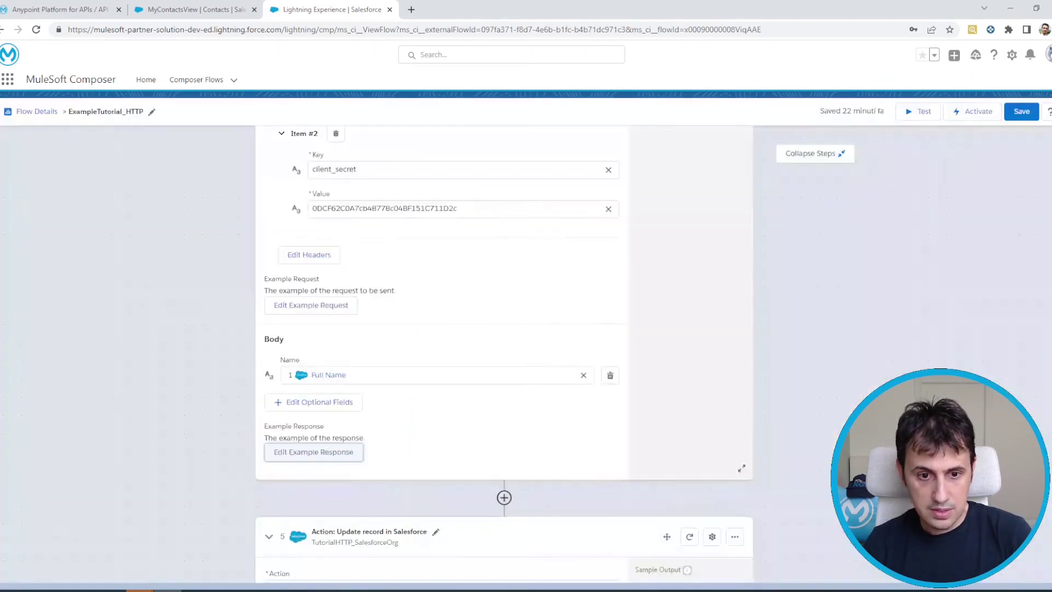
Review the HTTP action's sample output and settings, and save the flow.
scroll(728, 425, "up", 7)
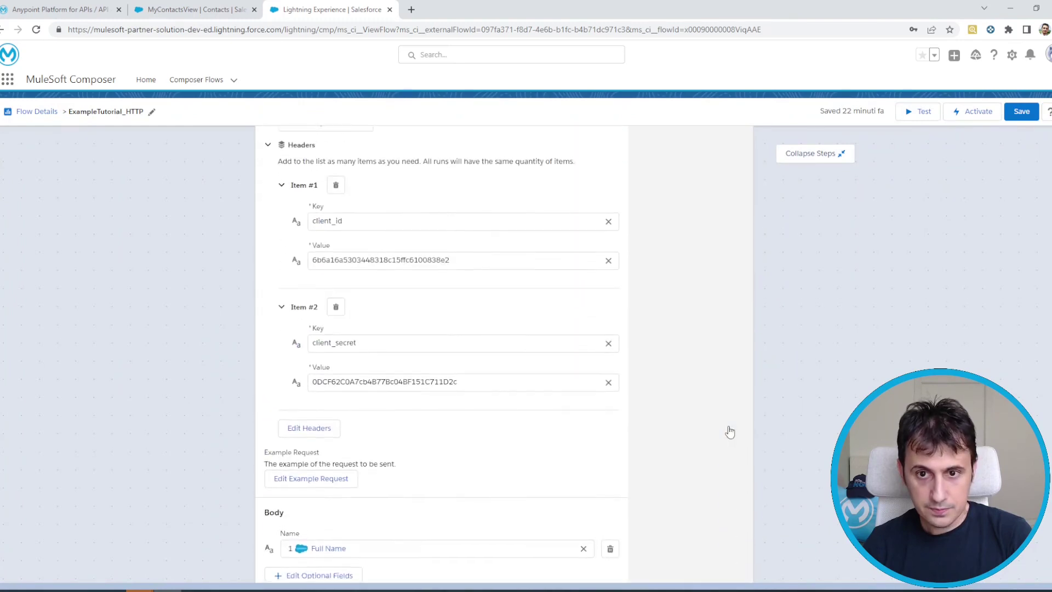
scroll(658, 274, "up", 2)
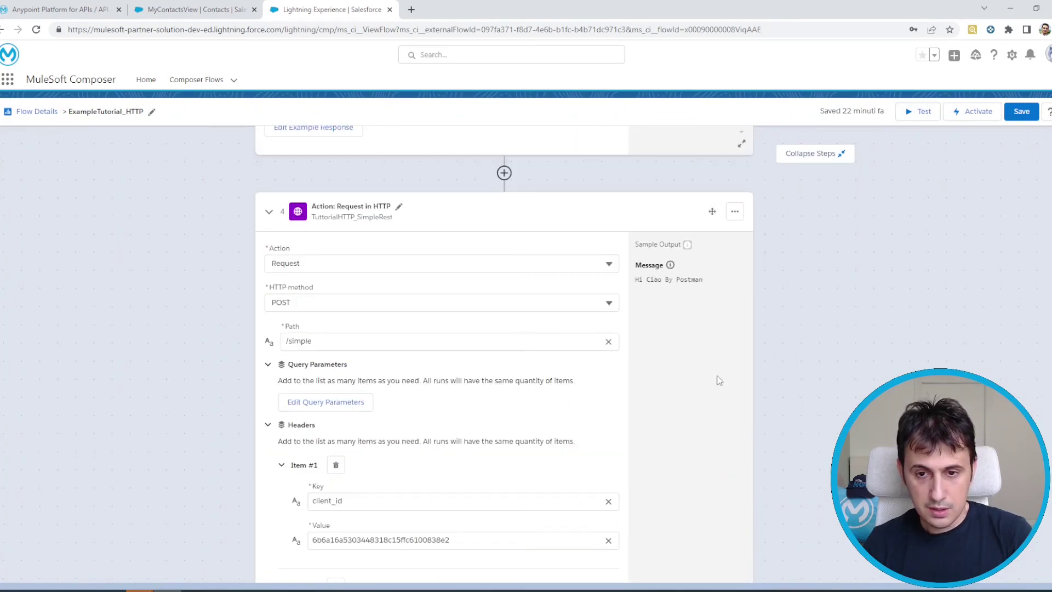
scroll(437, 347, "down", 7)
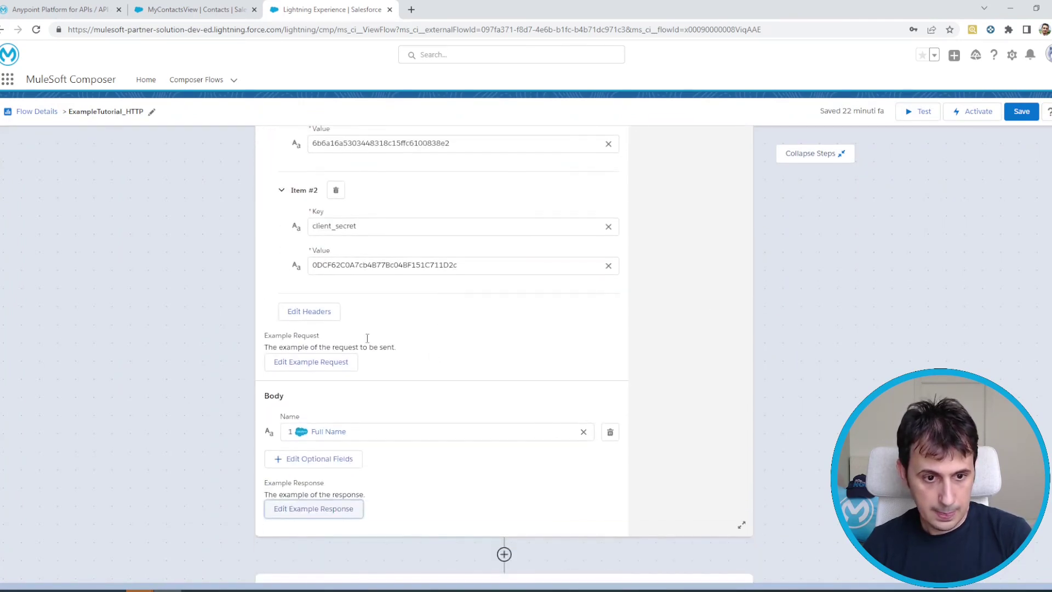
left_click(1020, 112)
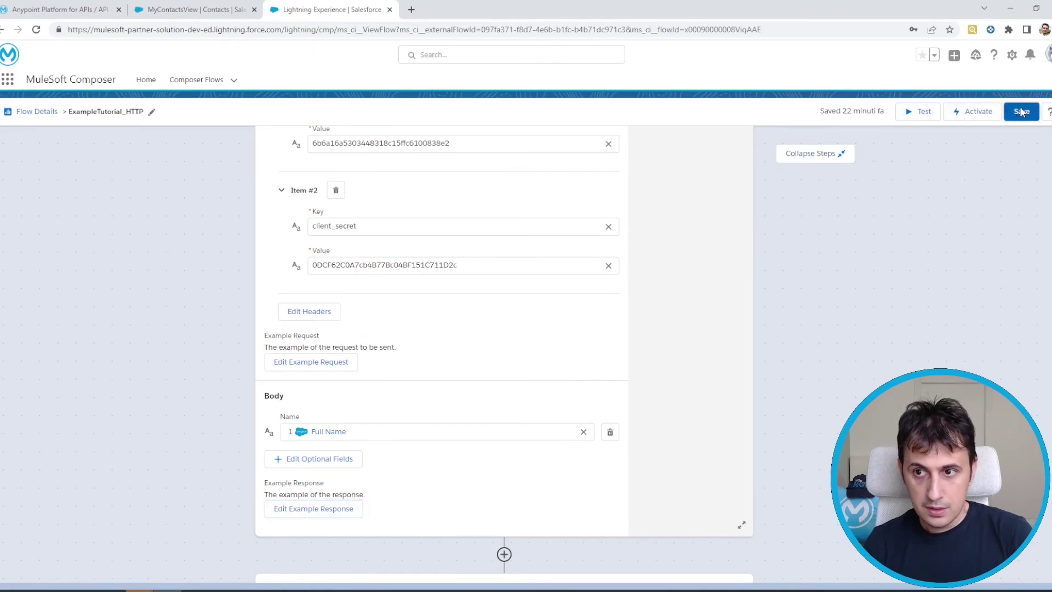
Rename the step 4 HTTP request action as SimpleREST, and extend the name to SimpleREST_Hello.
scroll(369, 403, "down", 8)
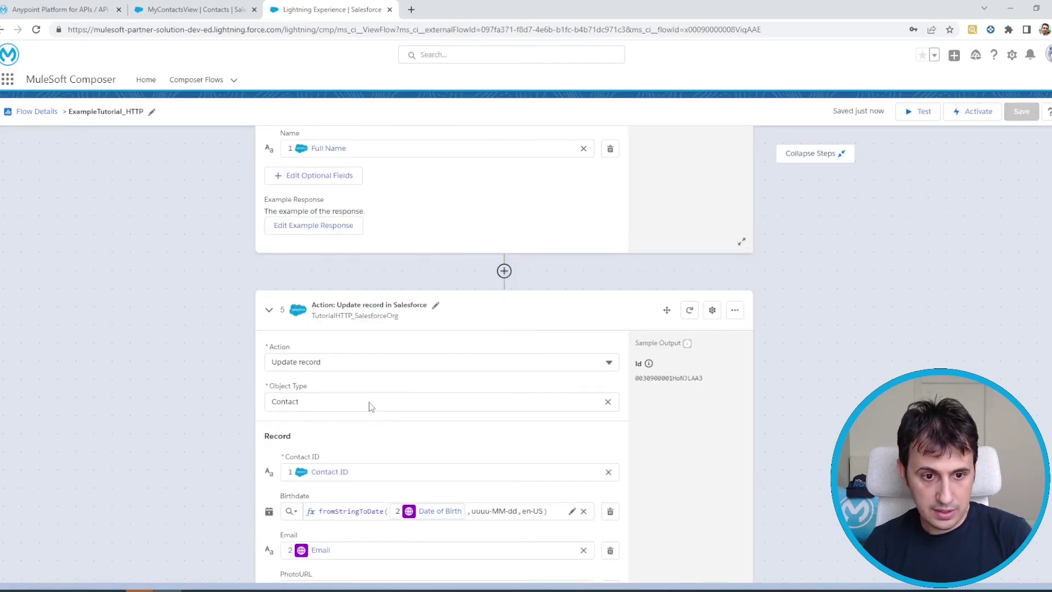
scroll(370, 403, "up", 6)
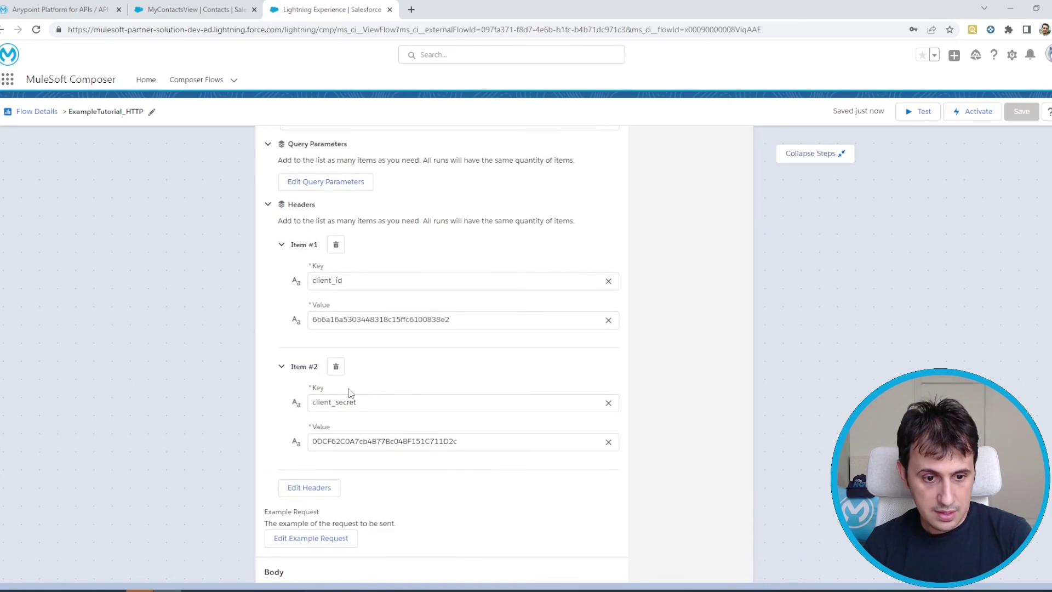
scroll(371, 403, "down", 3)
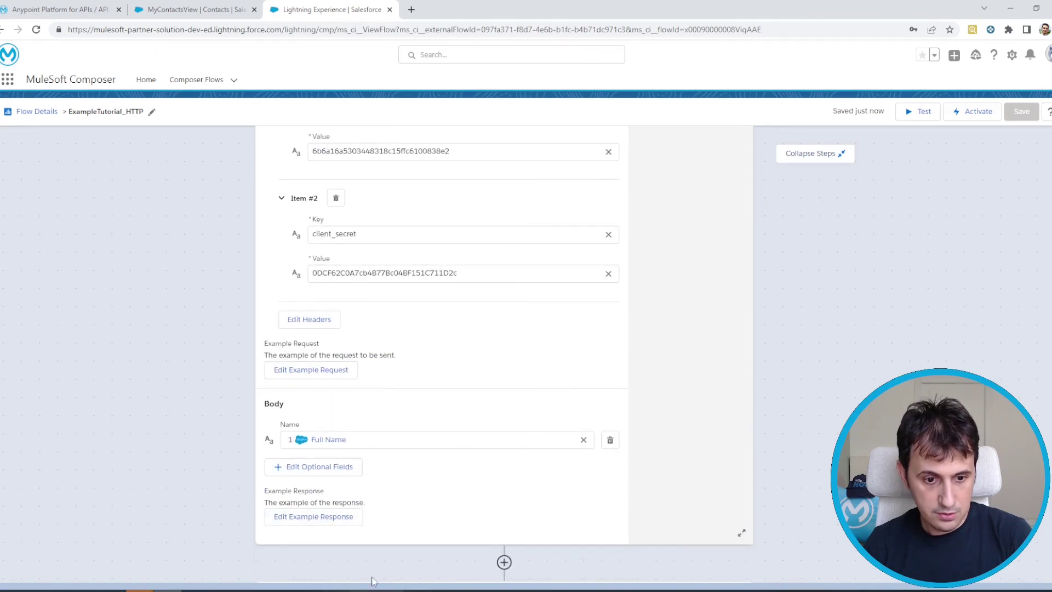
scroll(379, 418, "up", 9)
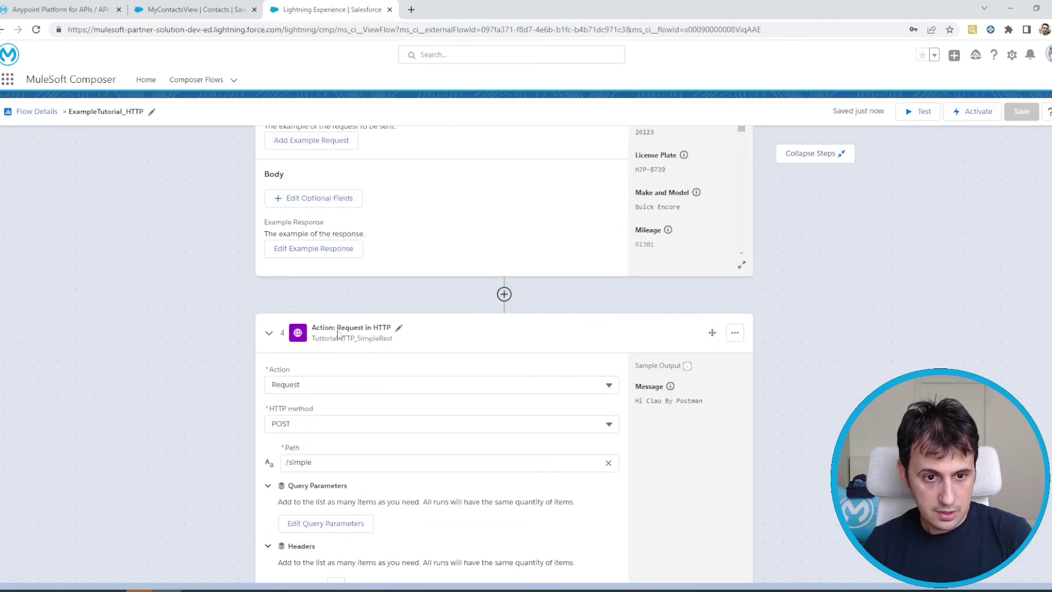
left_click(399, 329)
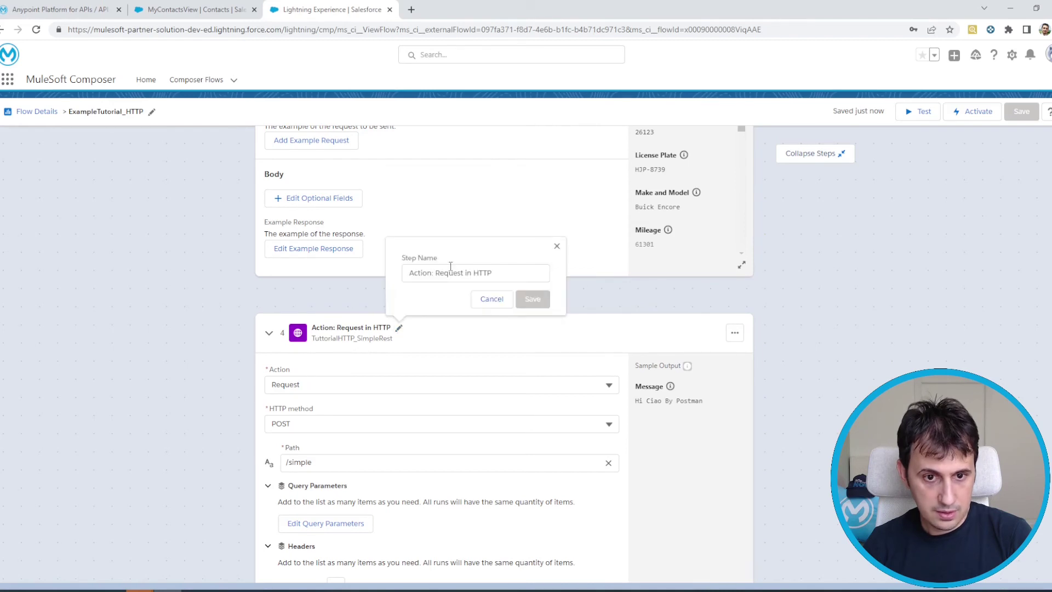
triple_click(463, 273)
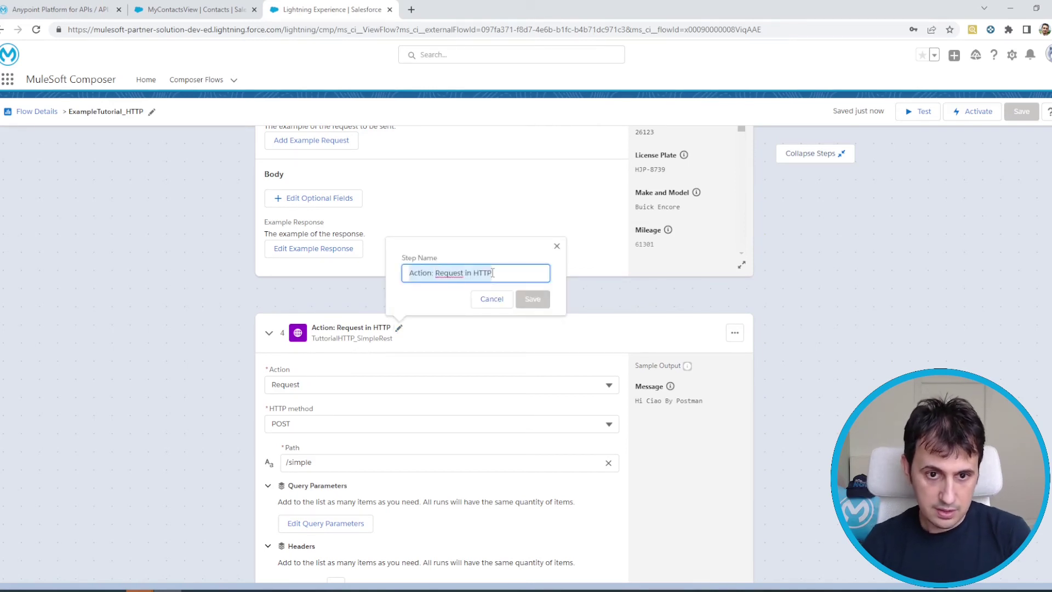
type("Simnp")
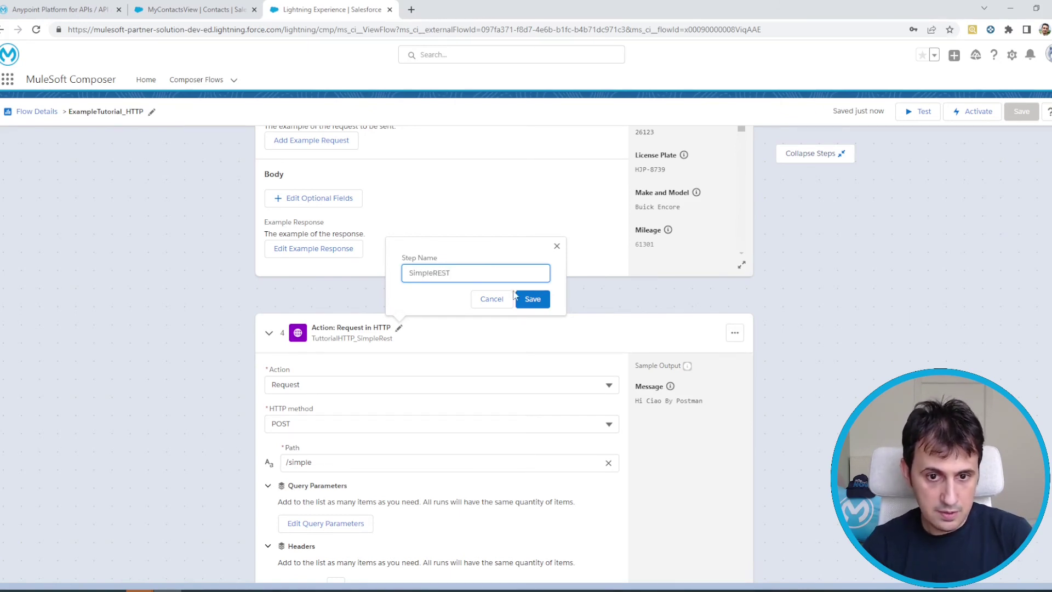
left_click(532, 299)
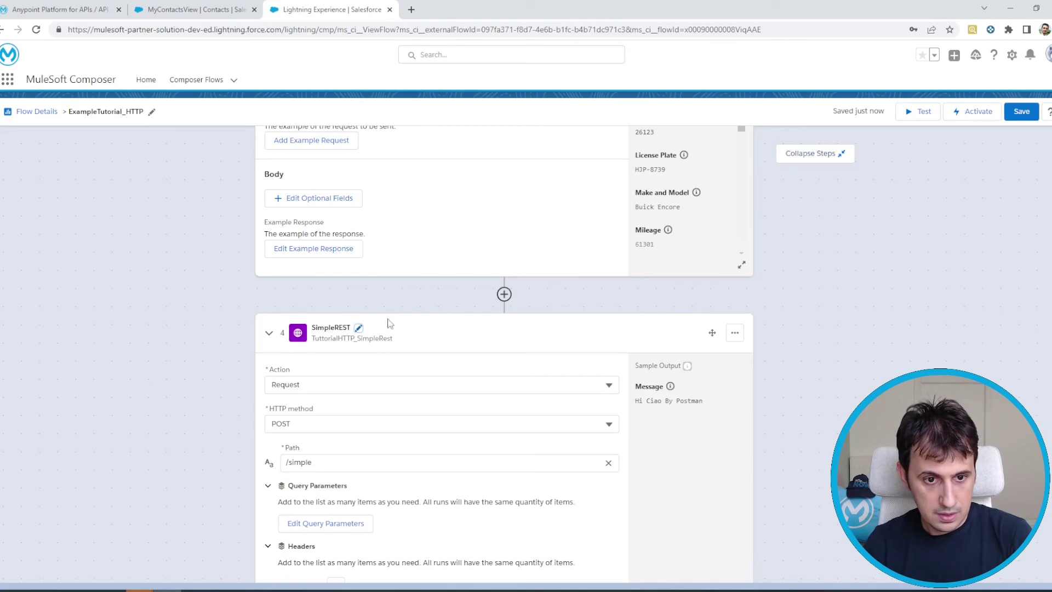
left_click(358, 327)
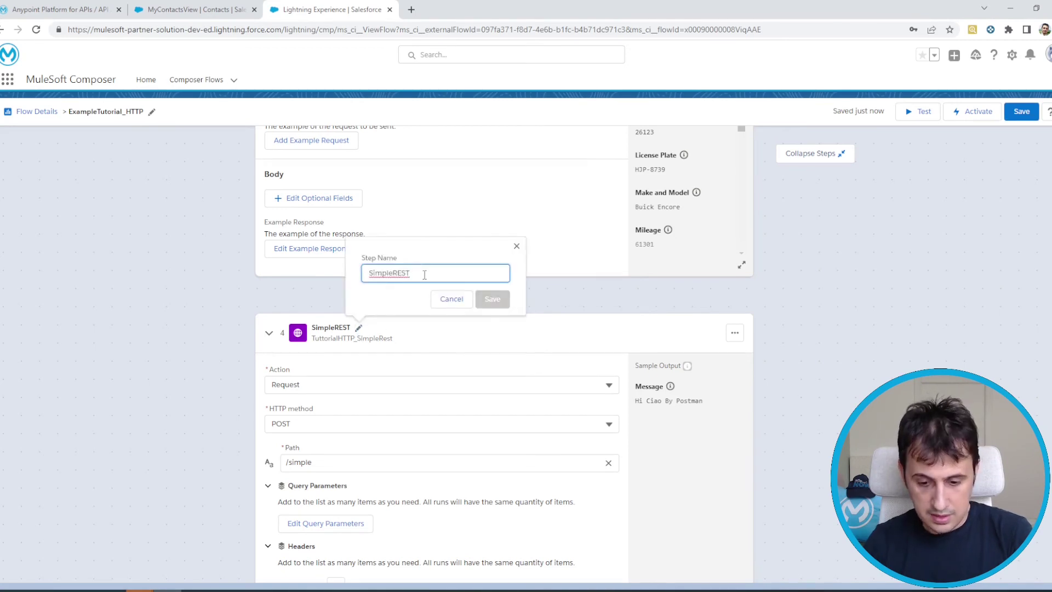
type("_Hello")
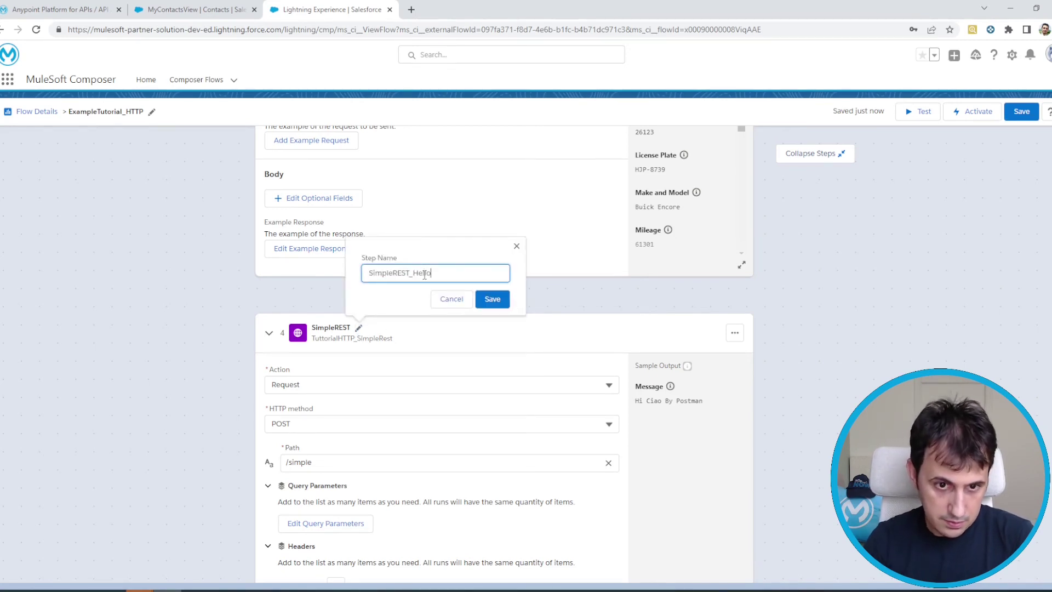
left_click(491, 299)
Check the message key of the API response in Postman, and add the optional Hello field to the step 5 Update record action.
scroll(463, 346, "down", 7)
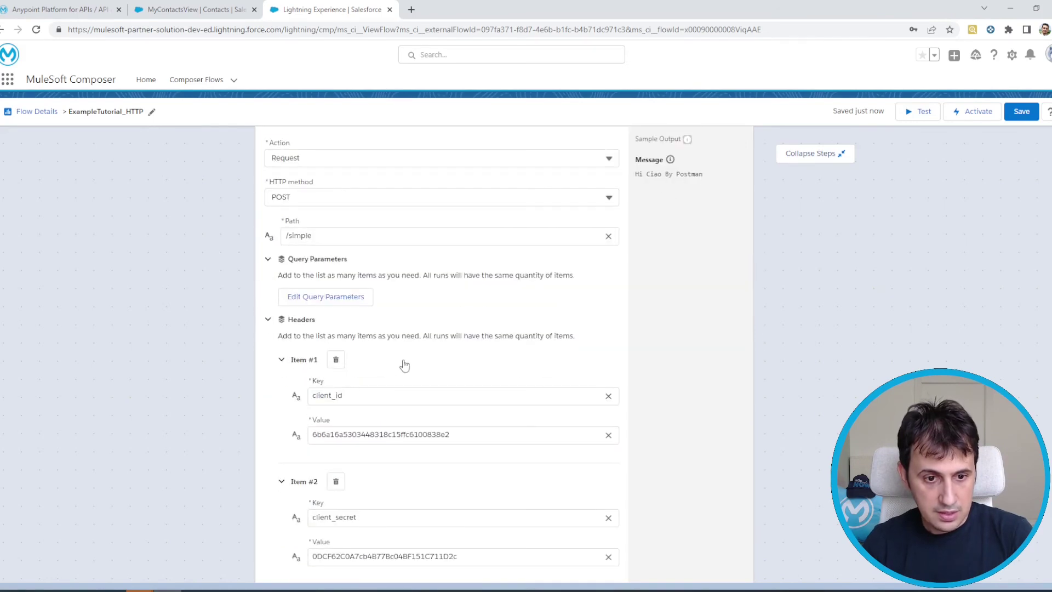
scroll(607, 412, "down", 3)
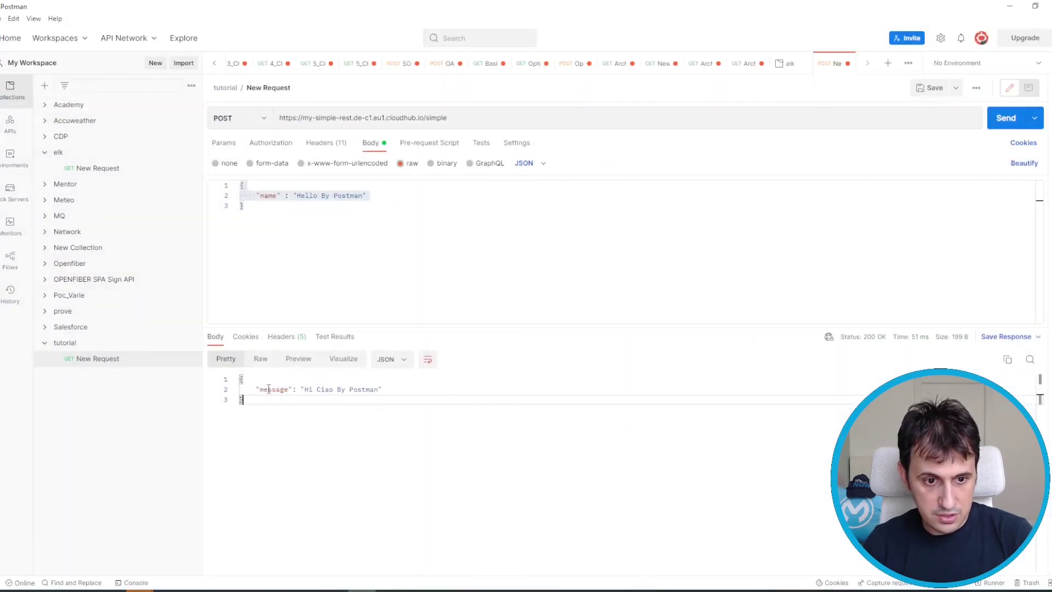
double_click(264, 390)
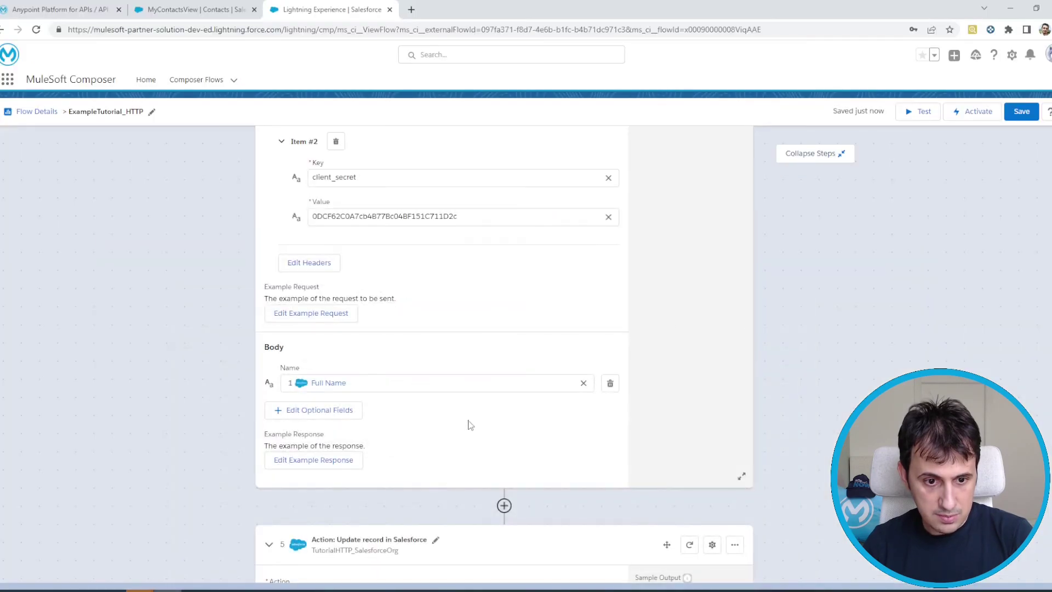
scroll(446, 411, "down", 7)
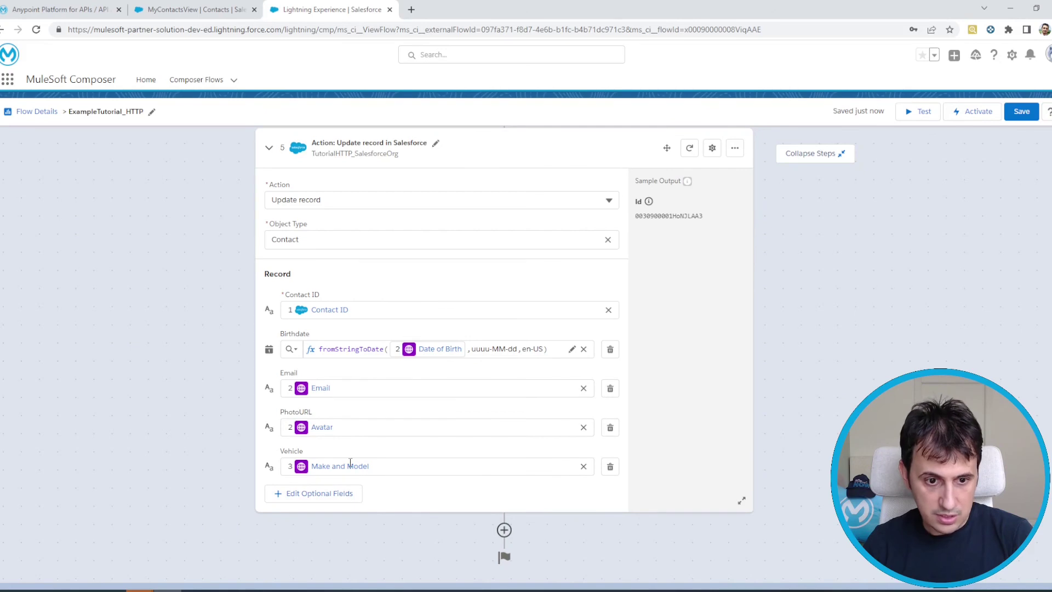
left_click(347, 494)
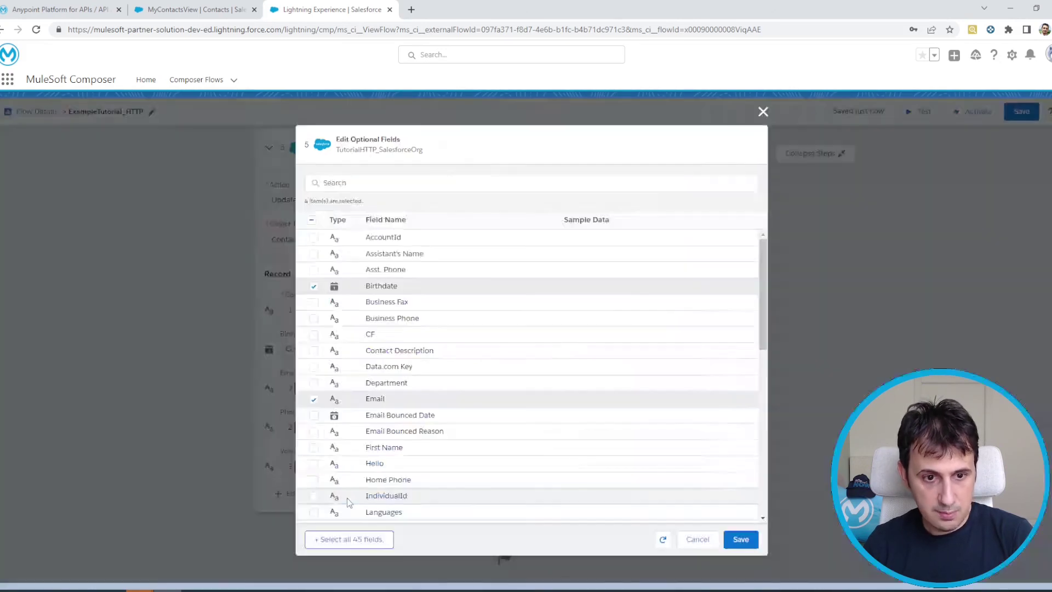
left_click(417, 182)
type("hello")
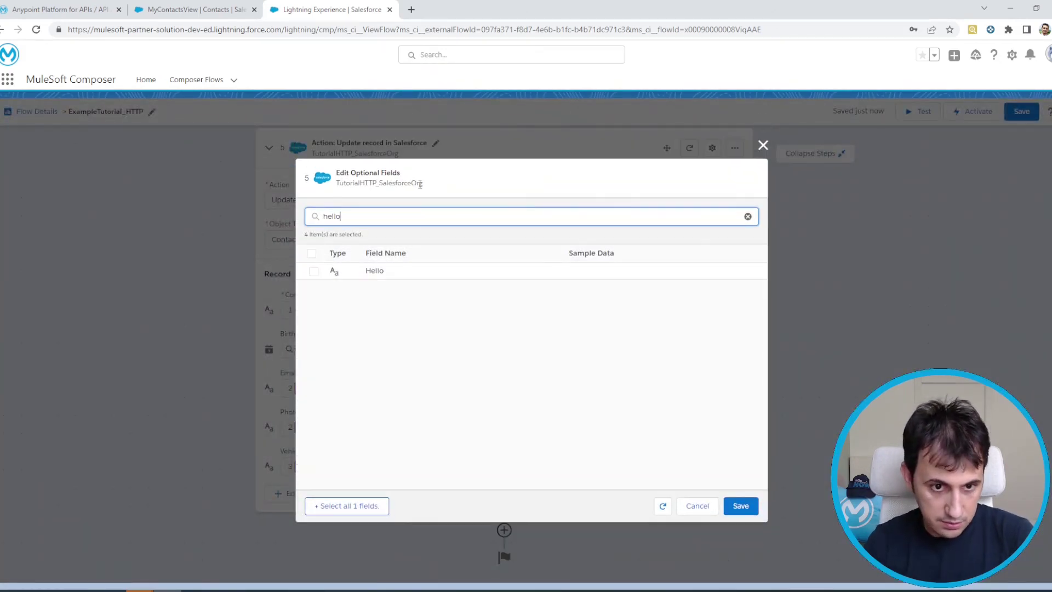
left_click(314, 272)
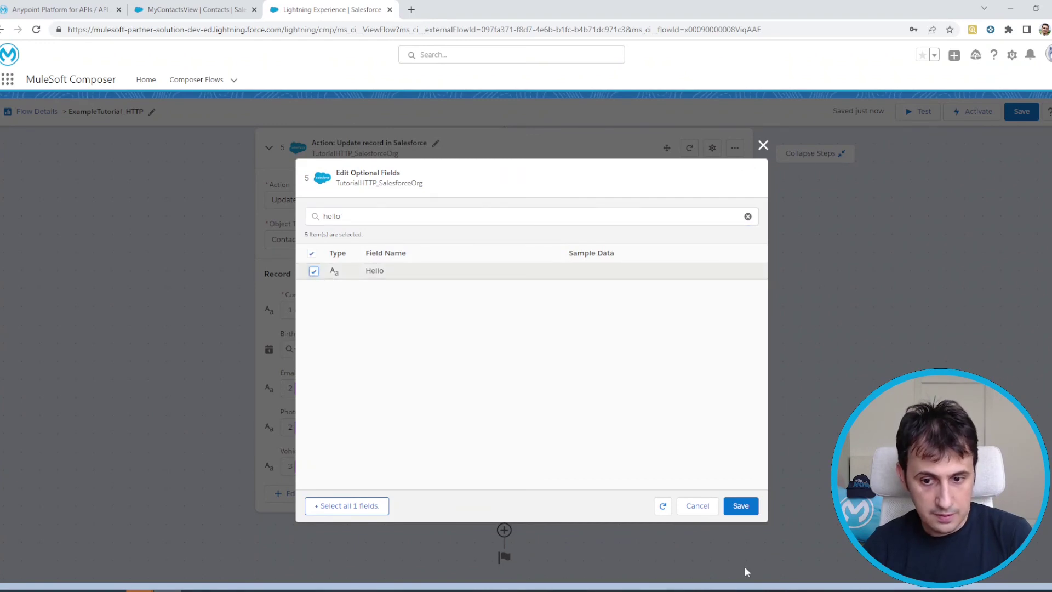
left_click(739, 509)
Map the Hello field of the Contact update to the Message output of the step 4 HTTP request, and save the flow.
left_click(366, 427)
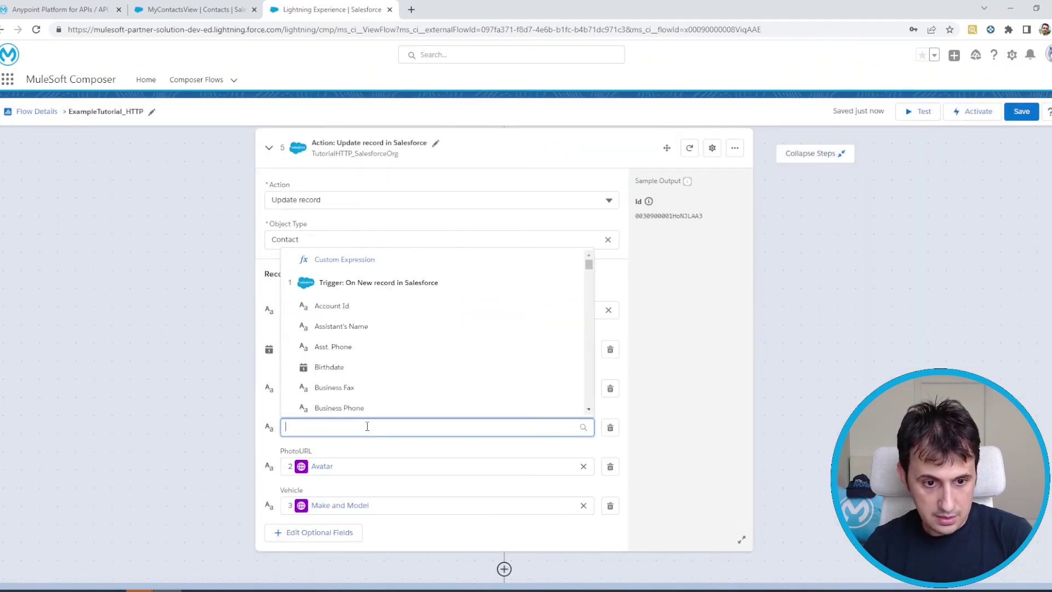
scroll(393, 362, "down", 15)
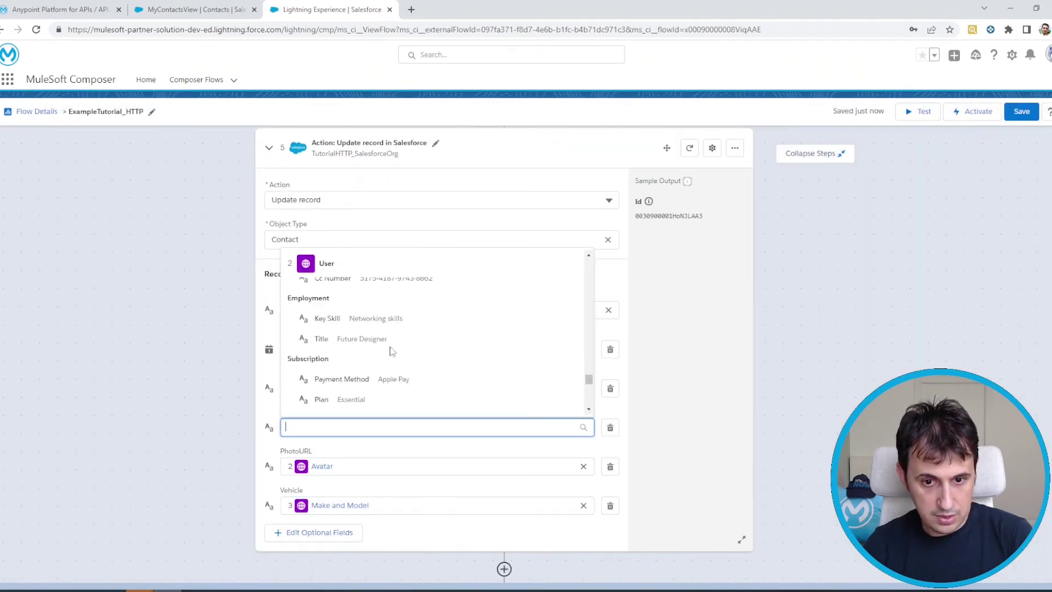
left_click(390, 406)
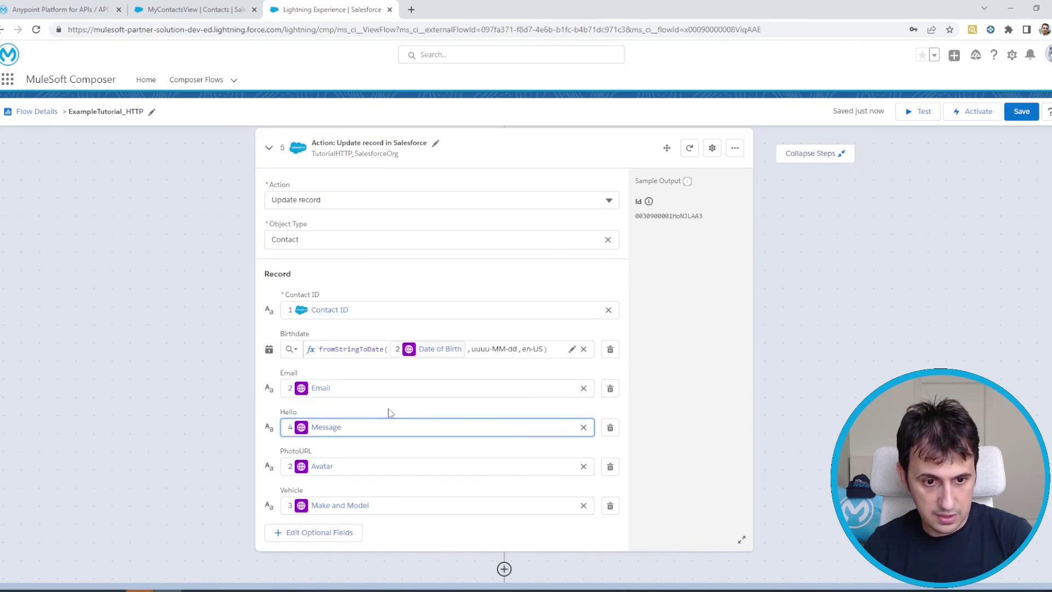
left_click(692, 447)
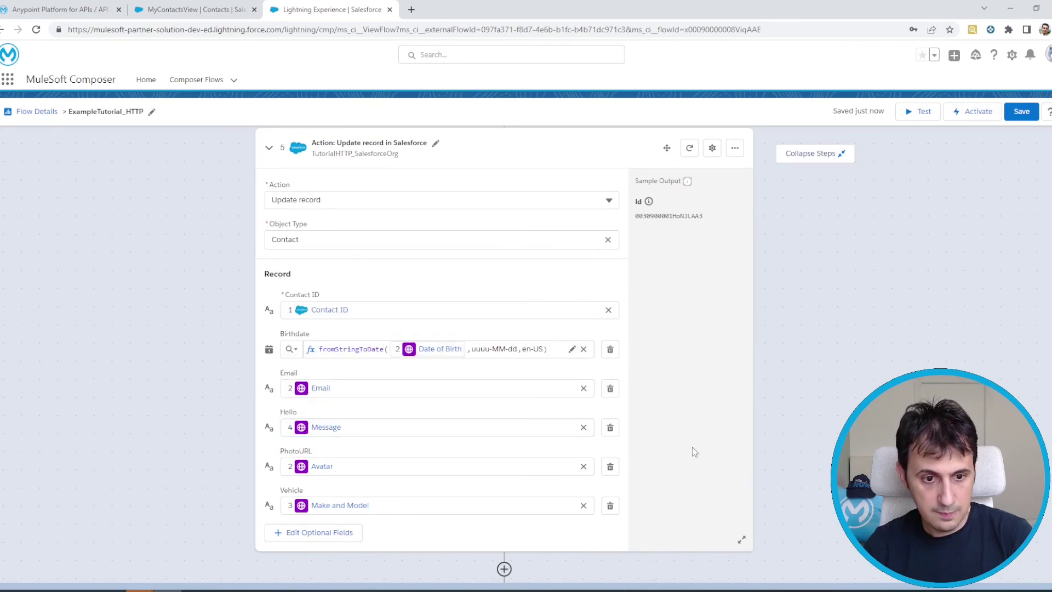
left_click(1028, 116)
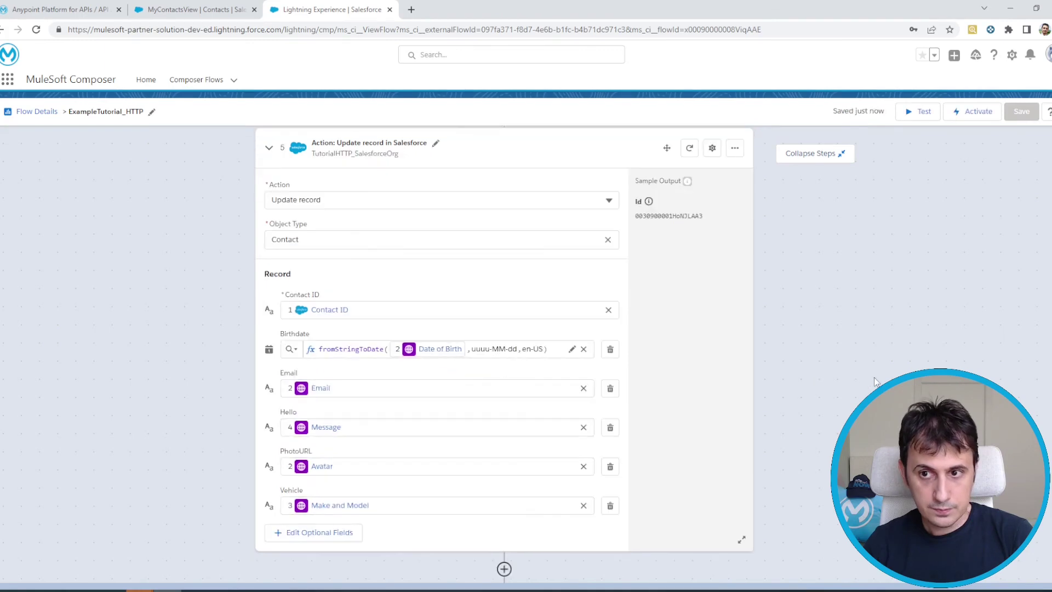
Start a test run of the ExampleTutorial_HTTP flow and switch to the Salesforce MyContactsView contact list.
left_click(922, 115)
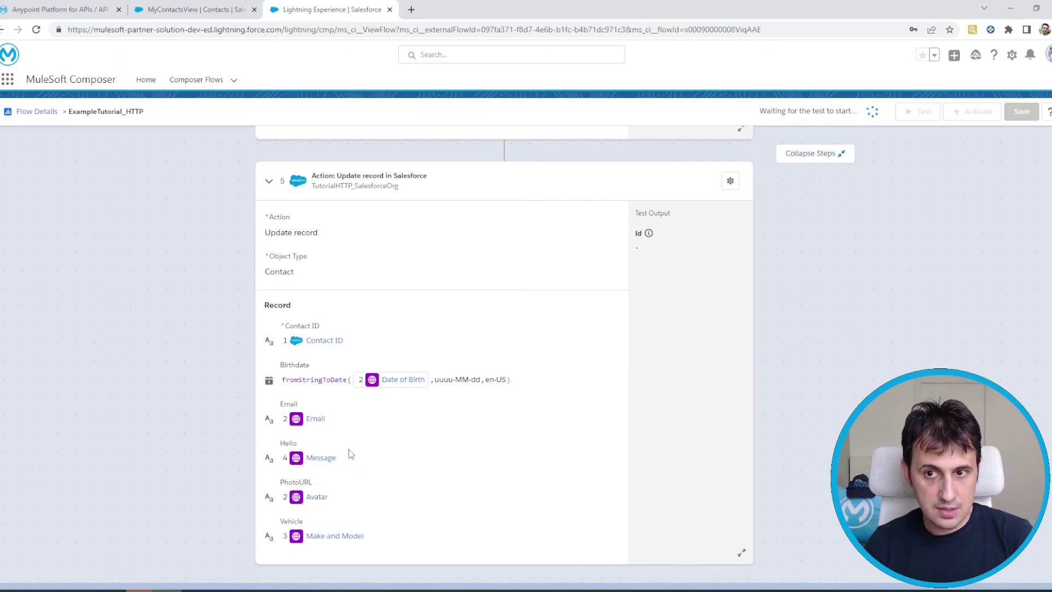
scroll(351, 453, "up", 10)
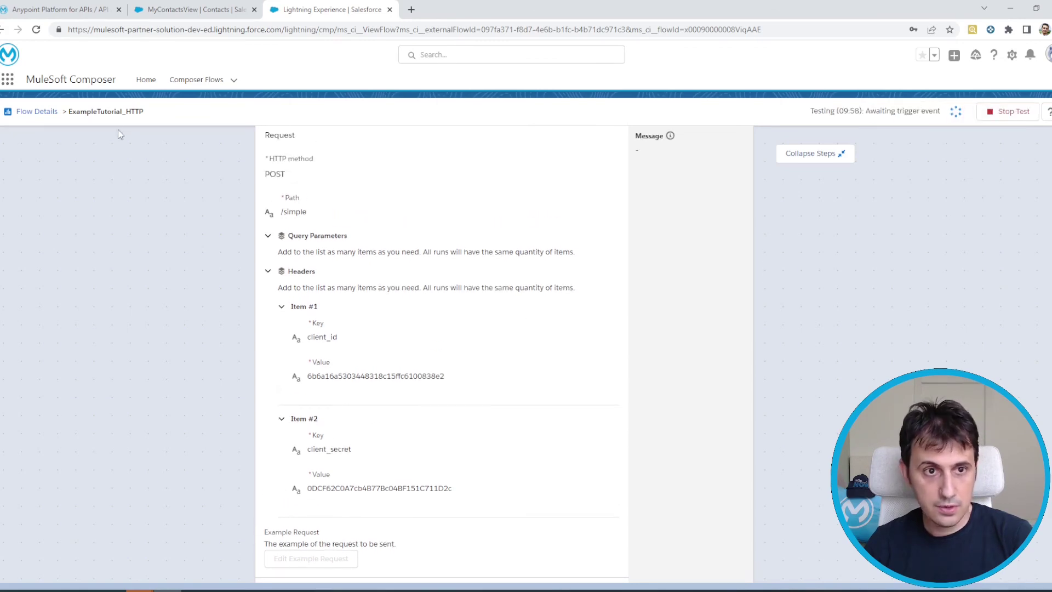
left_click(194, 12)
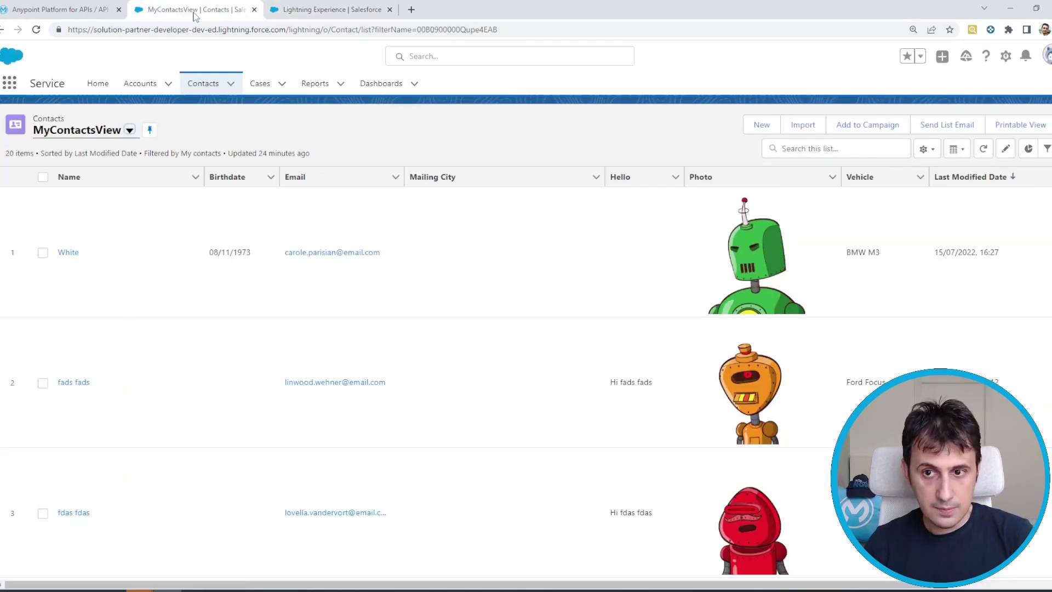
Create and save a new contact with the salutation Mrs. and only the contact's last name filled in.
left_click(761, 125)
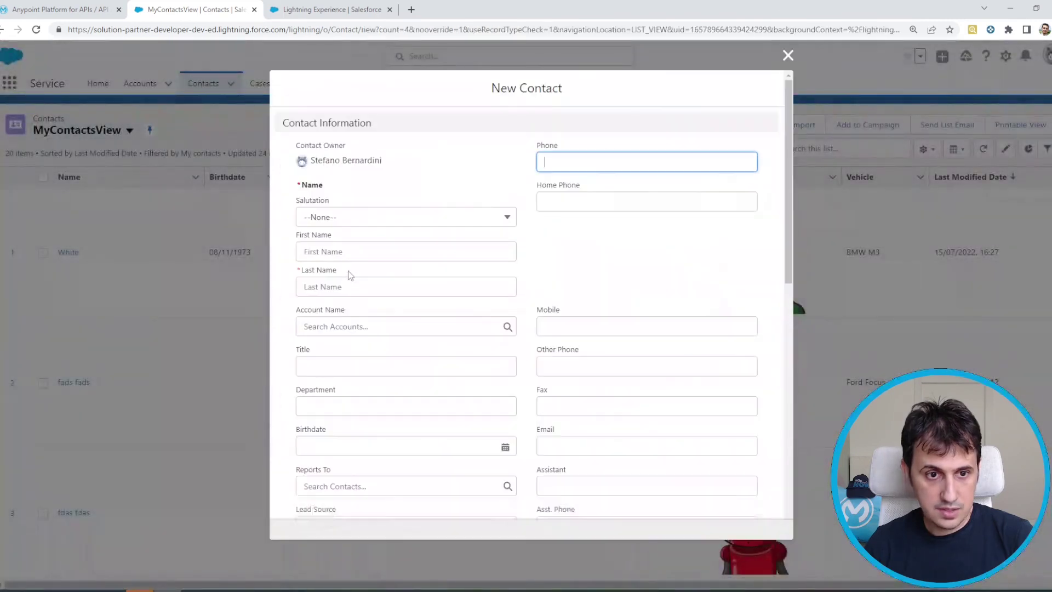
left_click(353, 253)
key("Tab")
type("O")
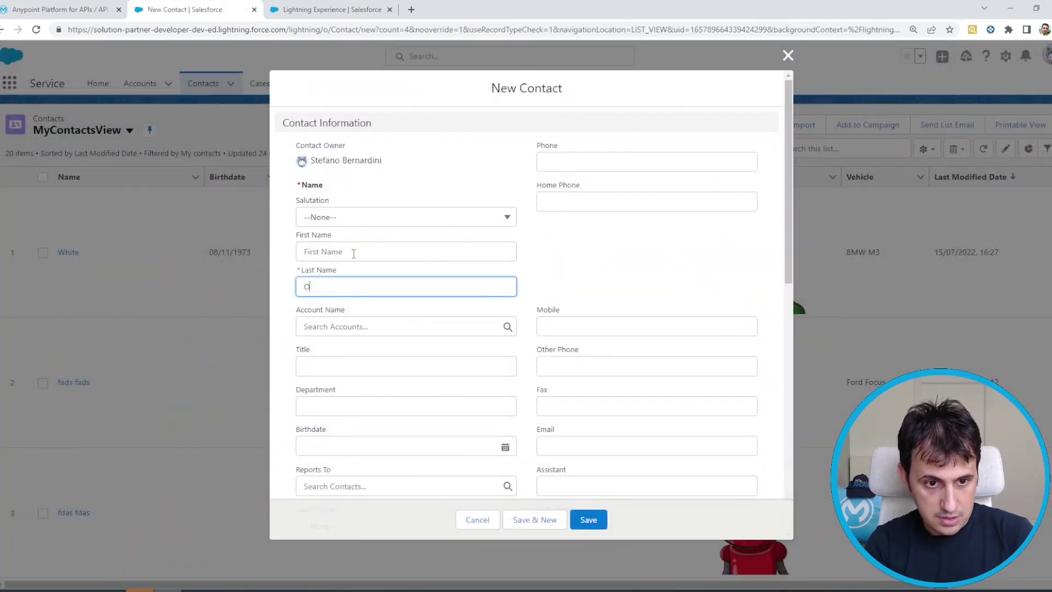
left_click(396, 219)
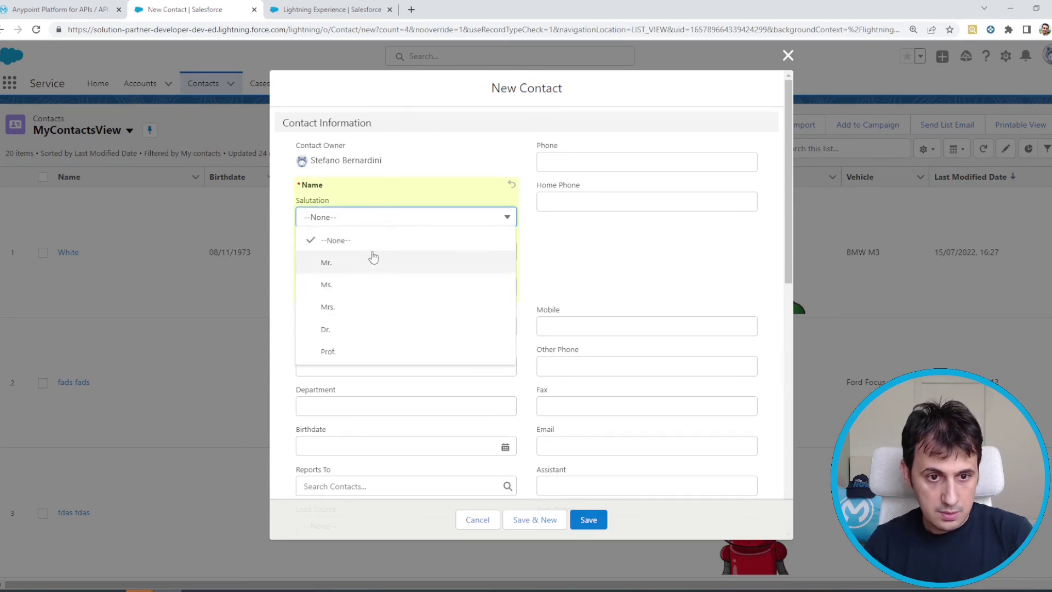
left_click(346, 307)
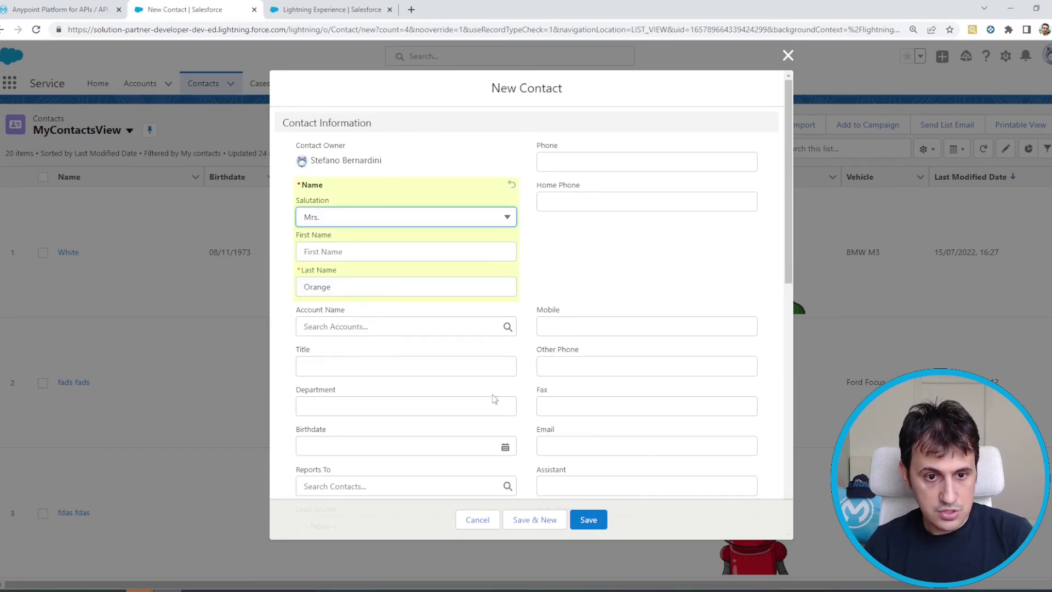
left_click(588, 521)
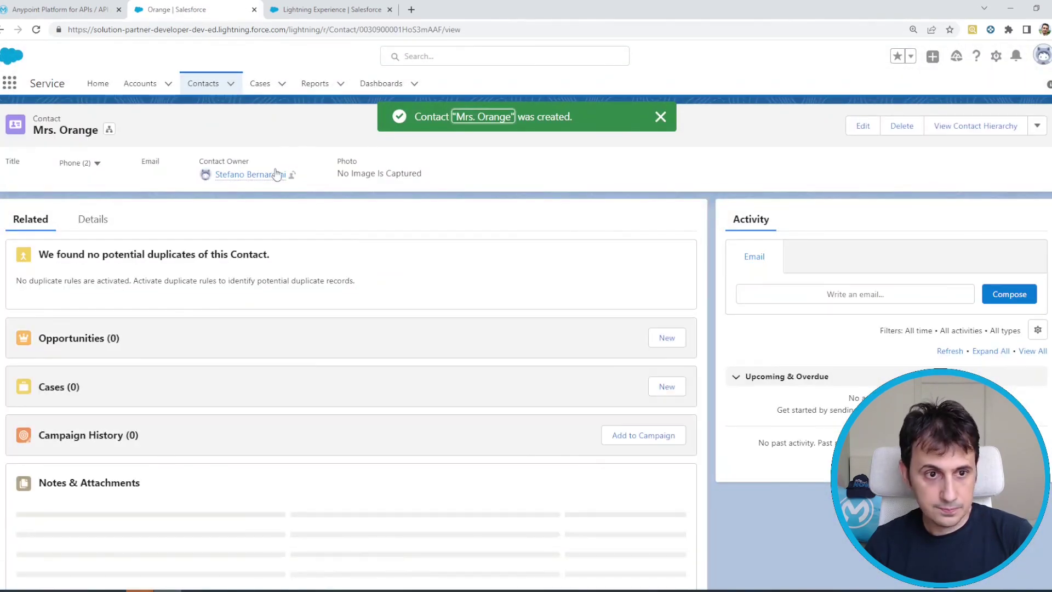
Return to the MyContactsView list and refresh it repeatedly to check the new contact's birthdate, email, Hello, photo and vehicle.
left_click(209, 86)
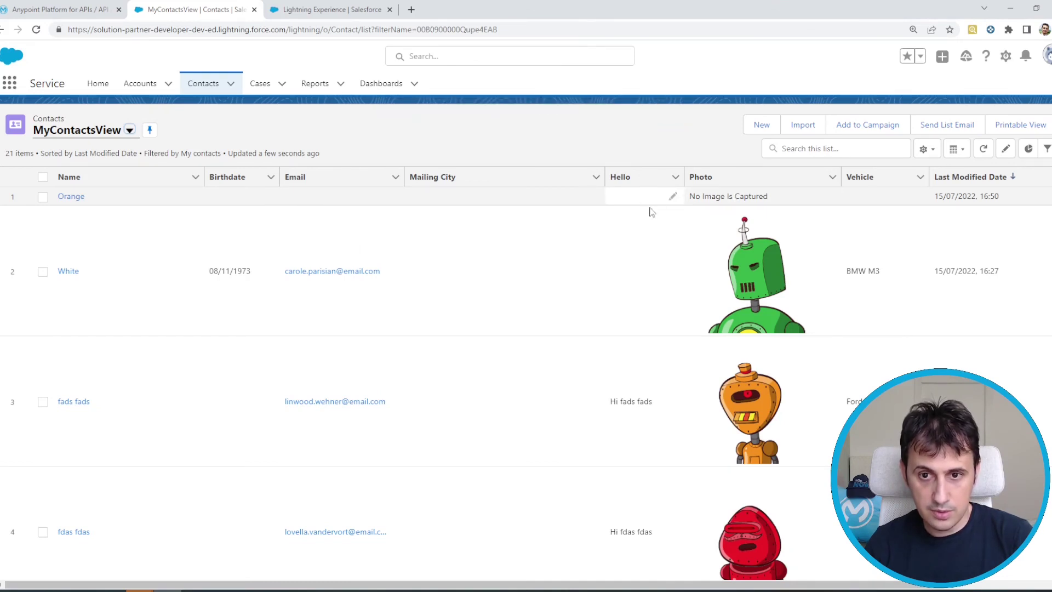
left_click(984, 149)
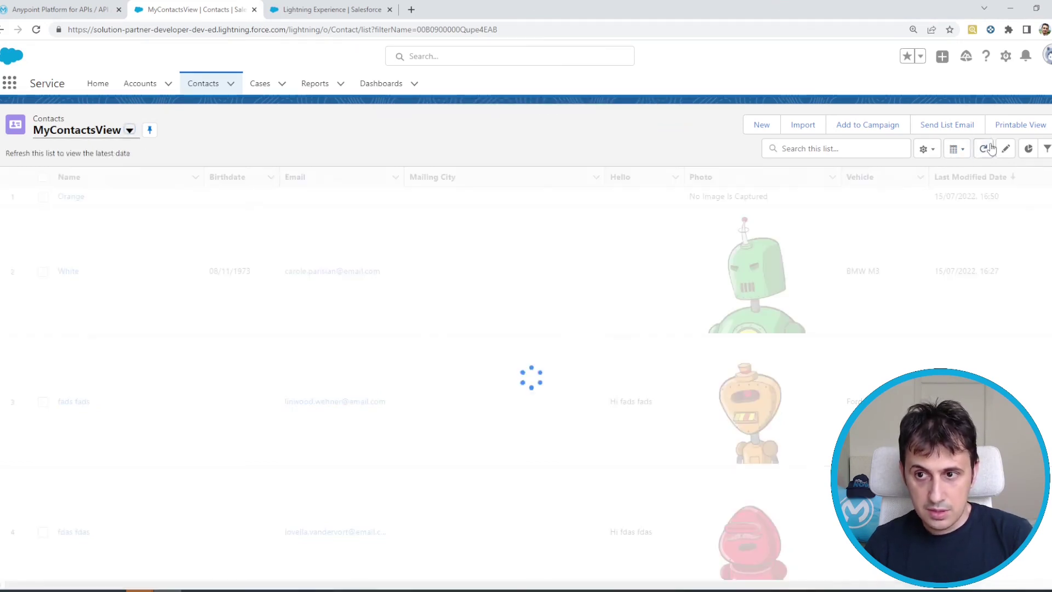
left_click(984, 150)
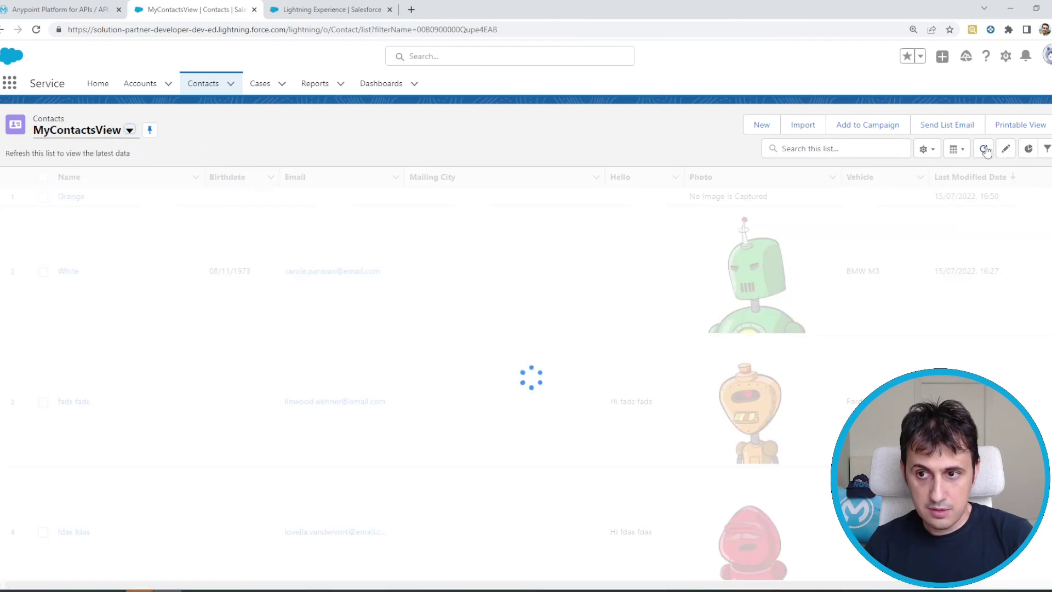
left_click(984, 150)
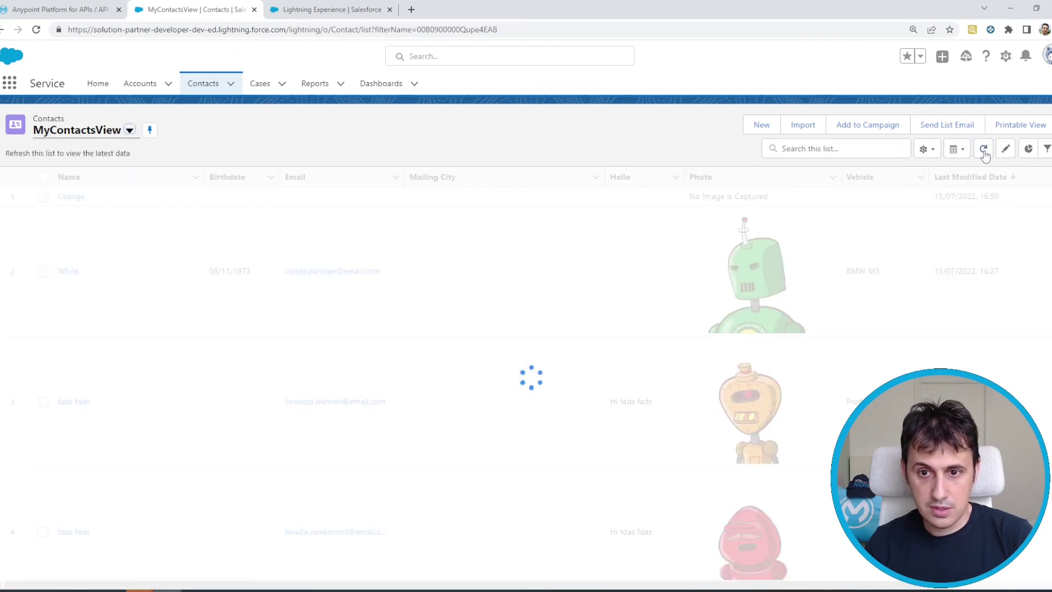
left_click(984, 149)
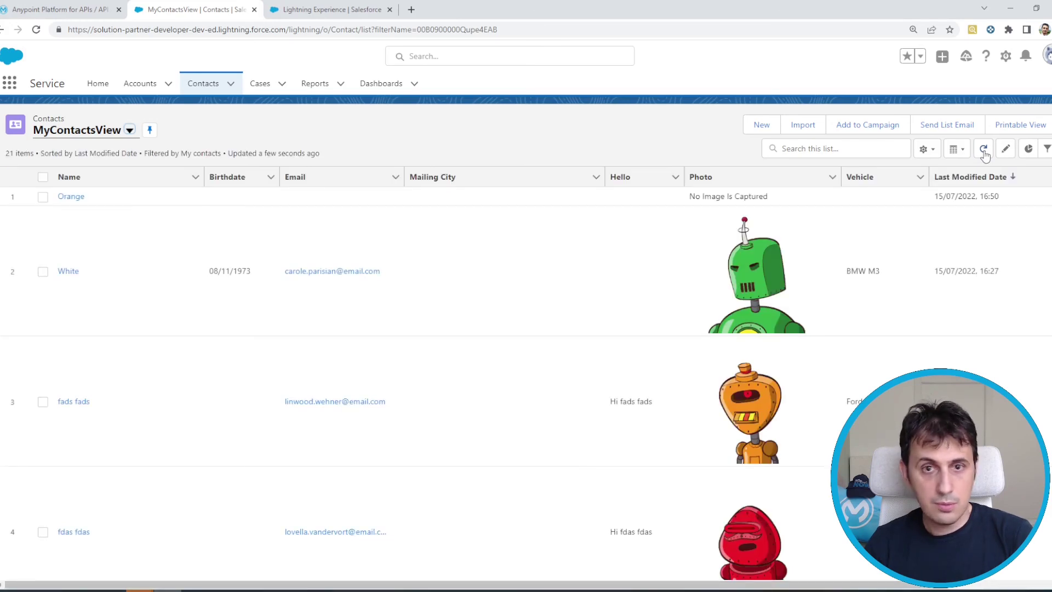
left_click(984, 151)
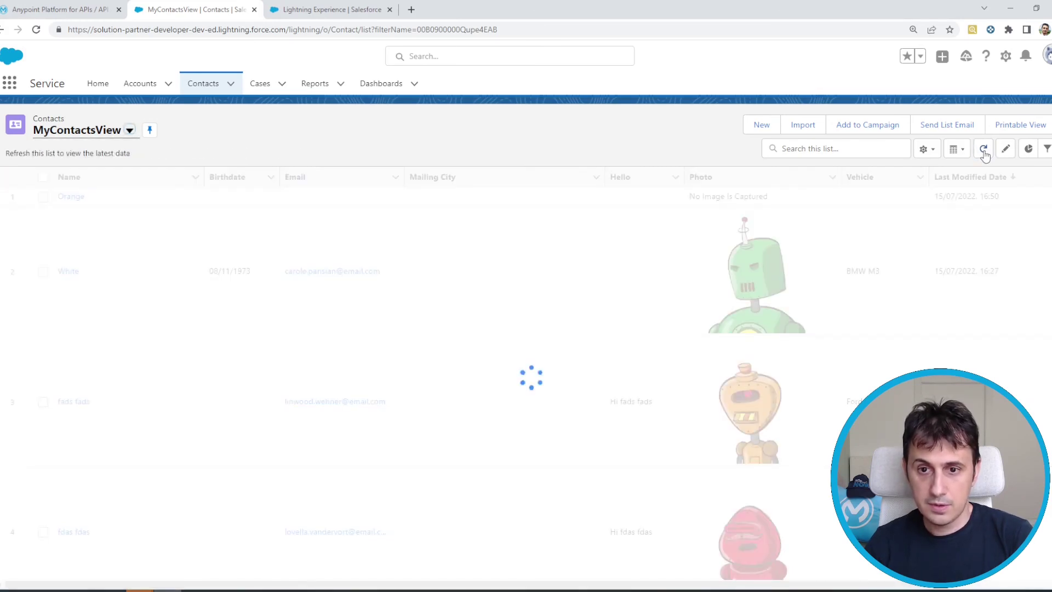
left_click(983, 151)
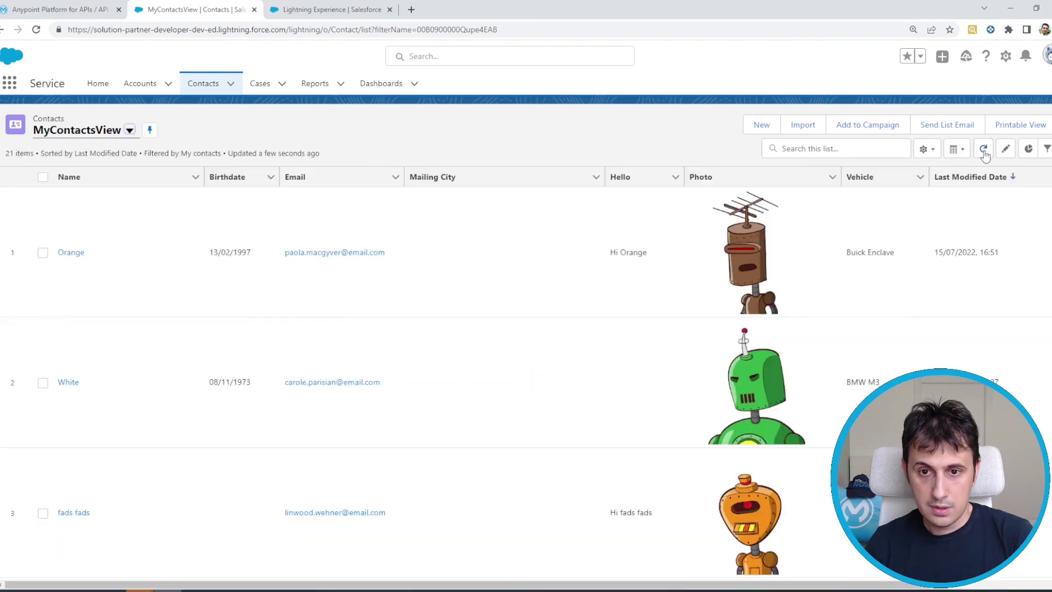
left_click(983, 152)
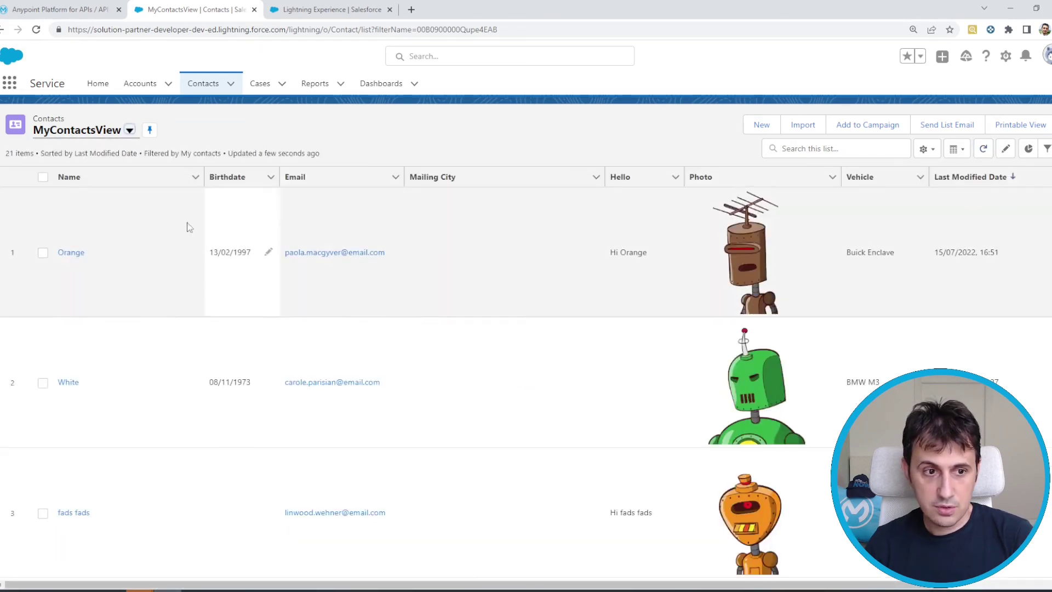